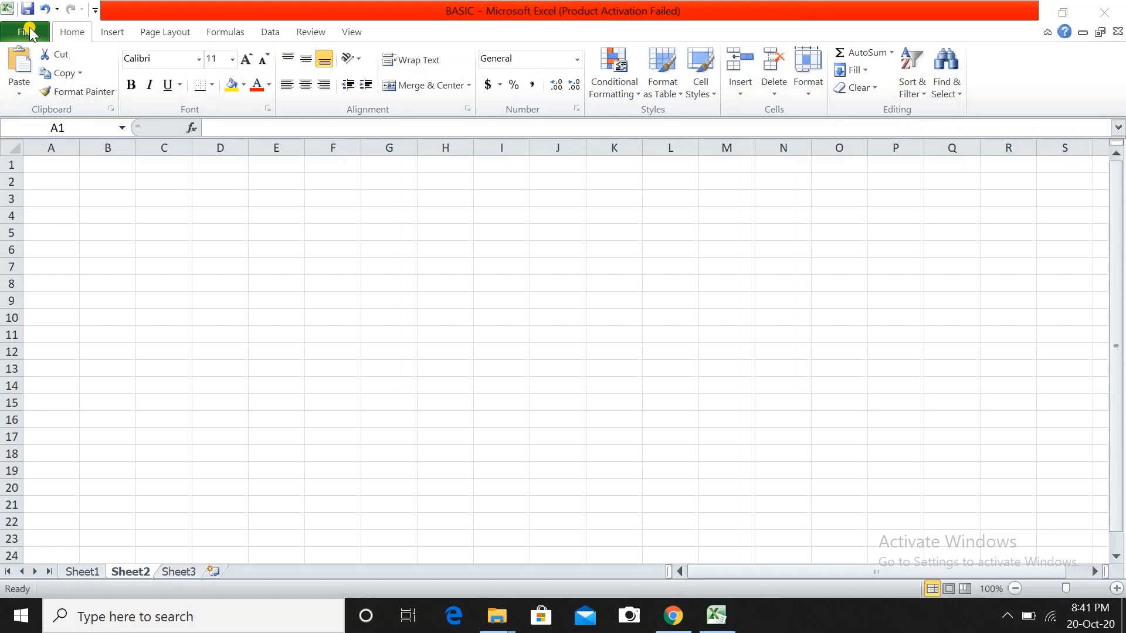
Look through the File tab's Info and New views, then return to the worksheet.
left_click(29, 33)
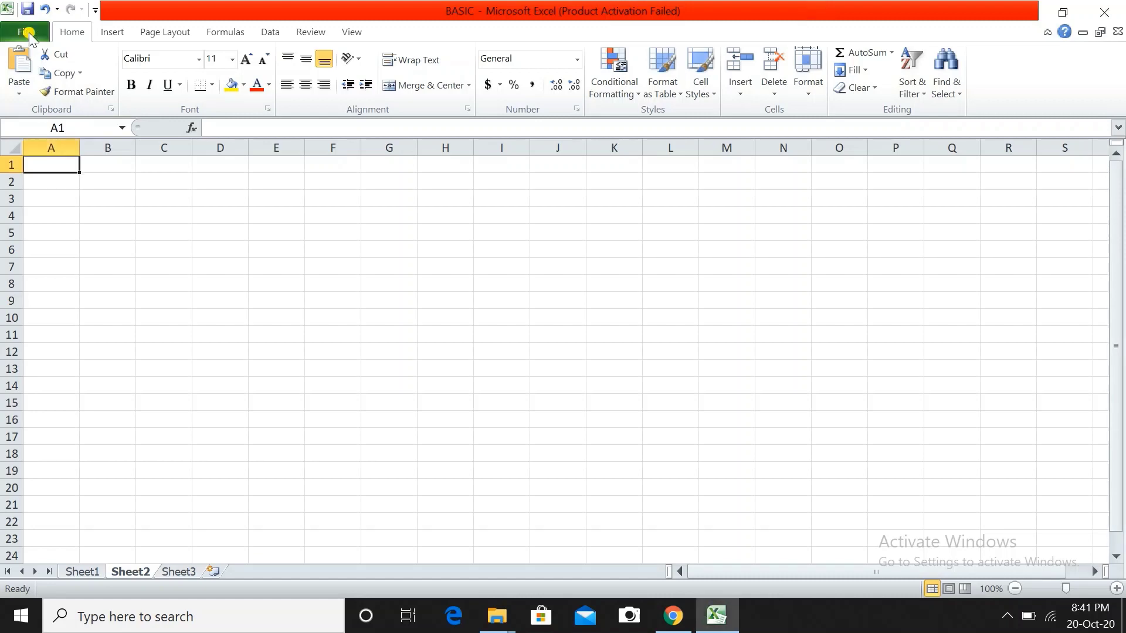
left_click(30, 33)
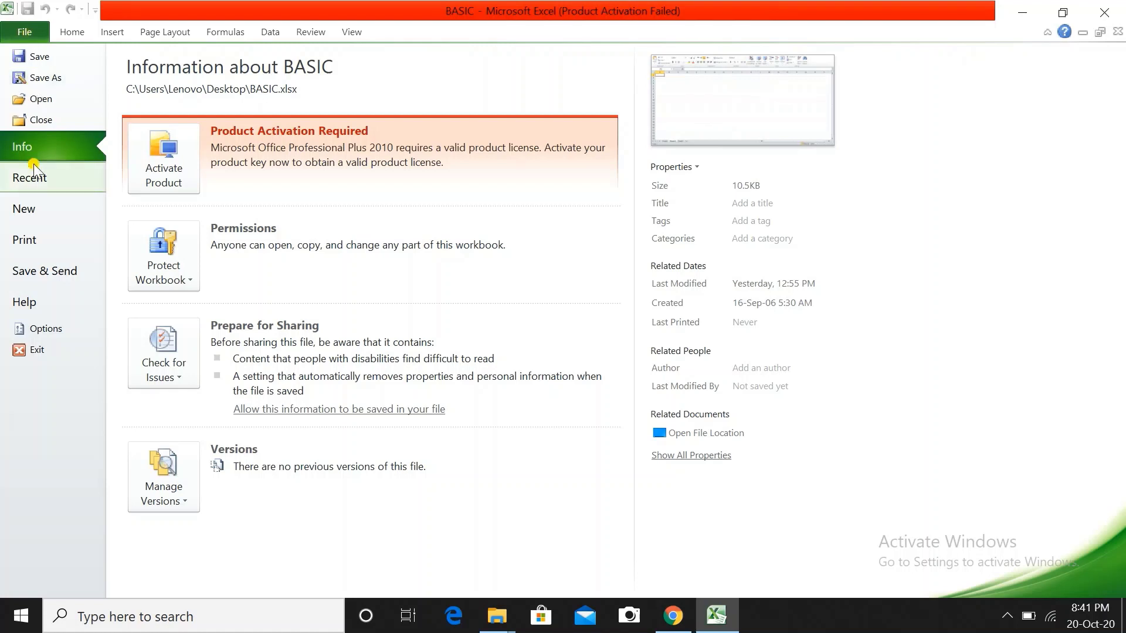
left_click(33, 209)
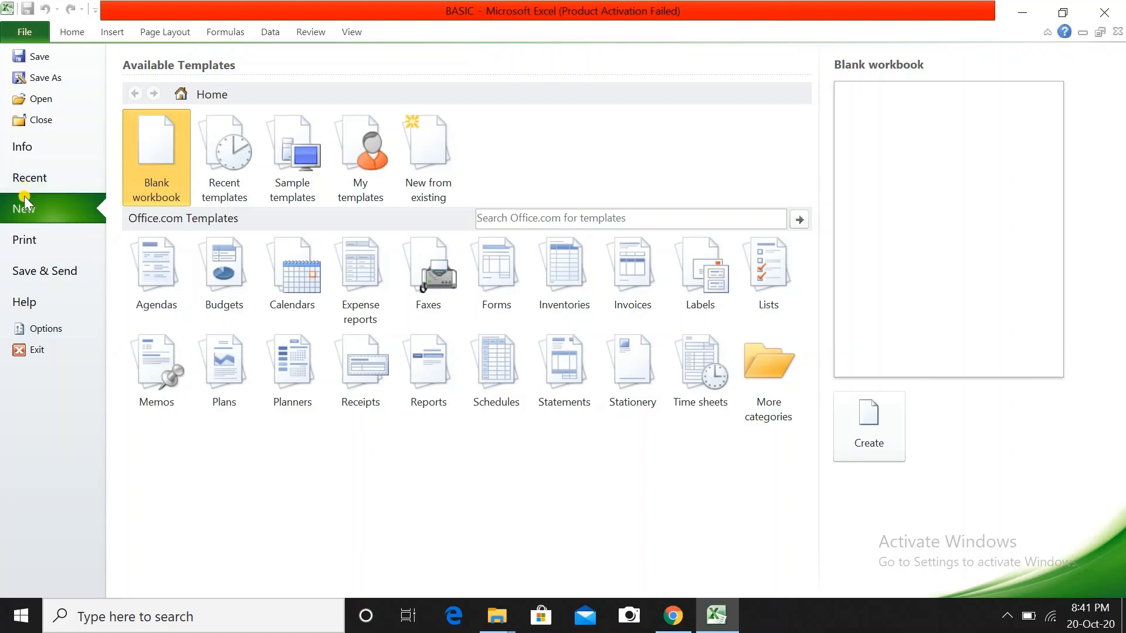
left_click(23, 32)
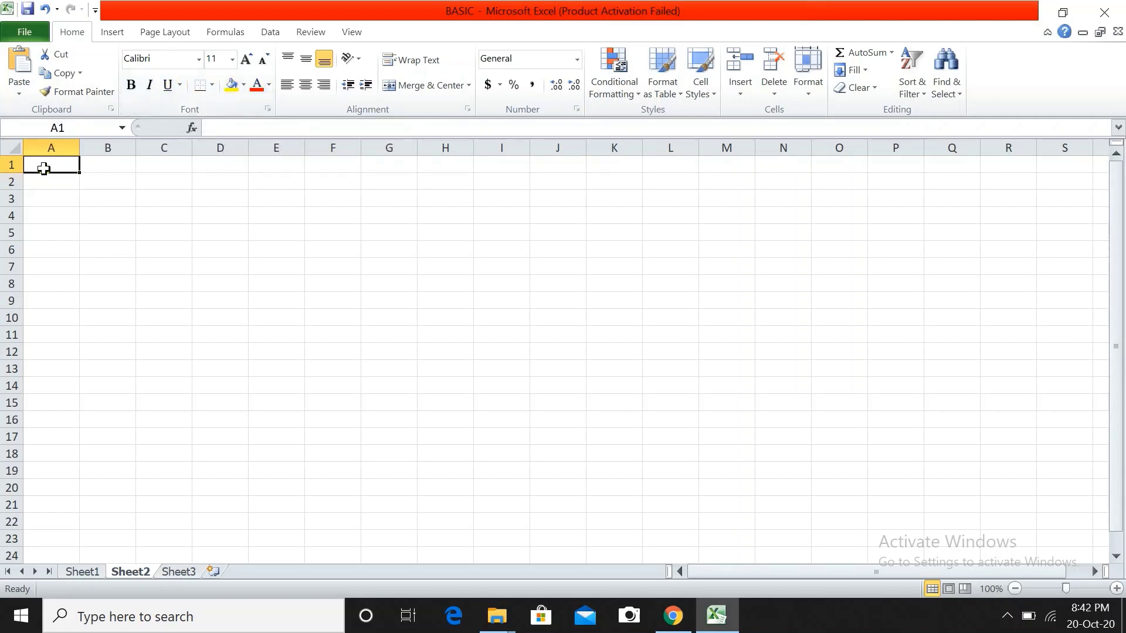
Enter a student's first name in A1 and make it bold.
type("Ra")
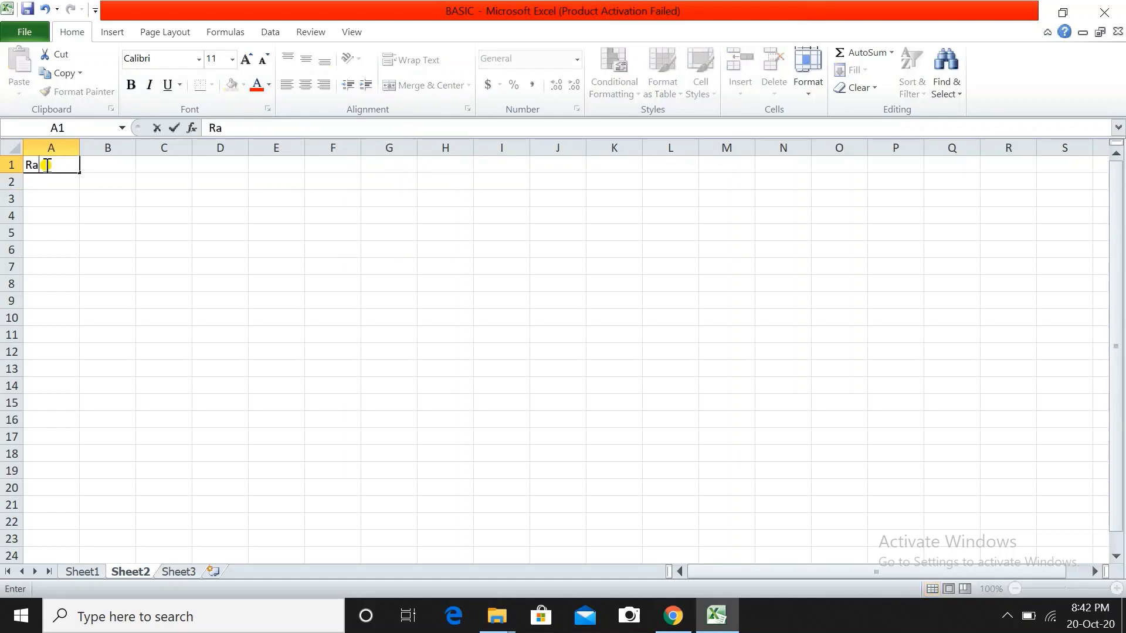
type("hul")
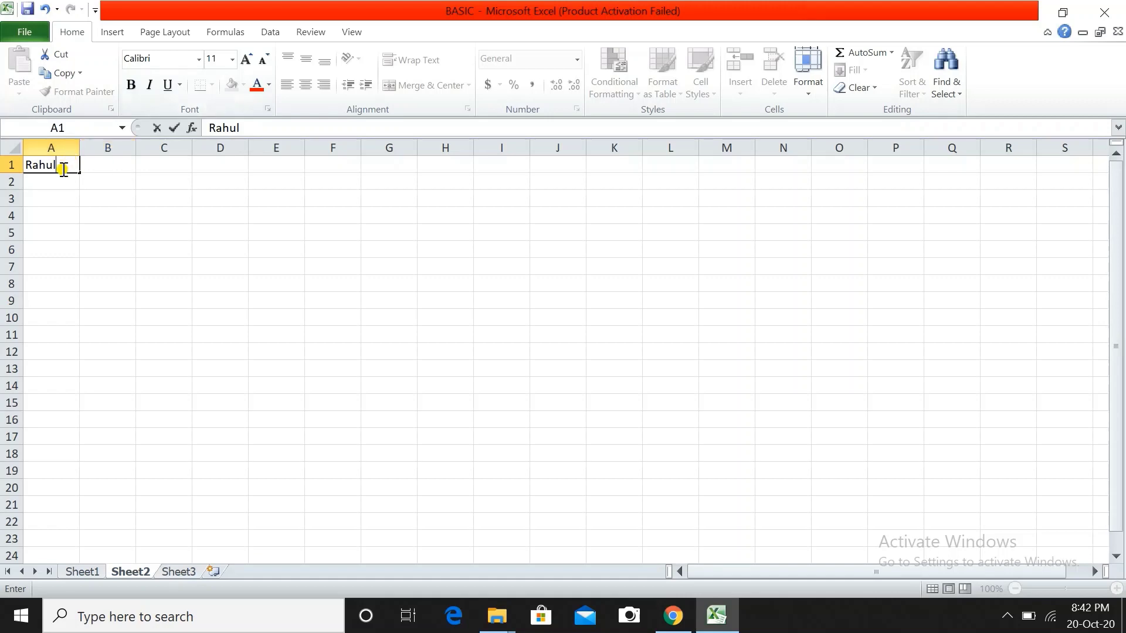
left_click_drag(56, 166, 18, 166)
key("ctrl+b")
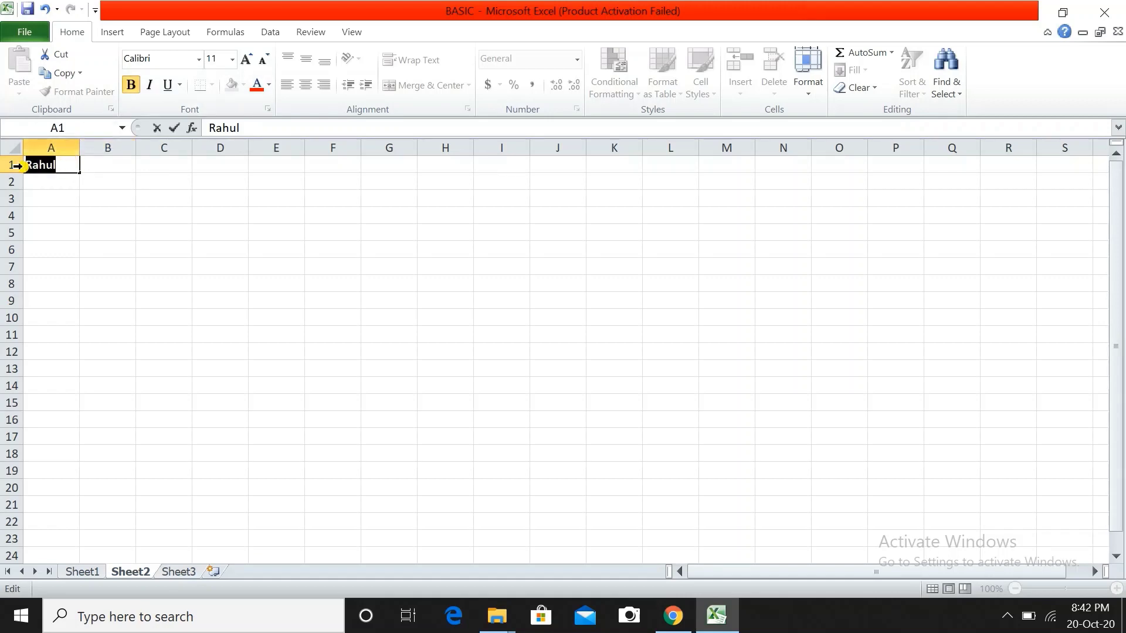
left_click(94, 198)
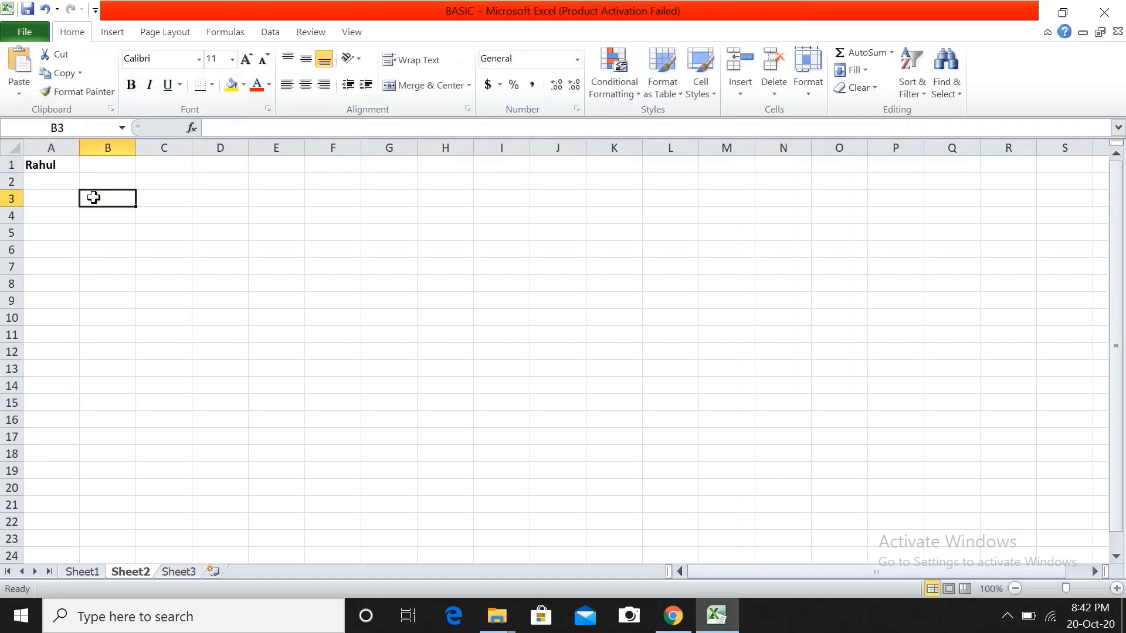
Add italic and underline to A1, then remove the italic, underline and bold again.
left_click(70, 170)
key("ctrl+i")
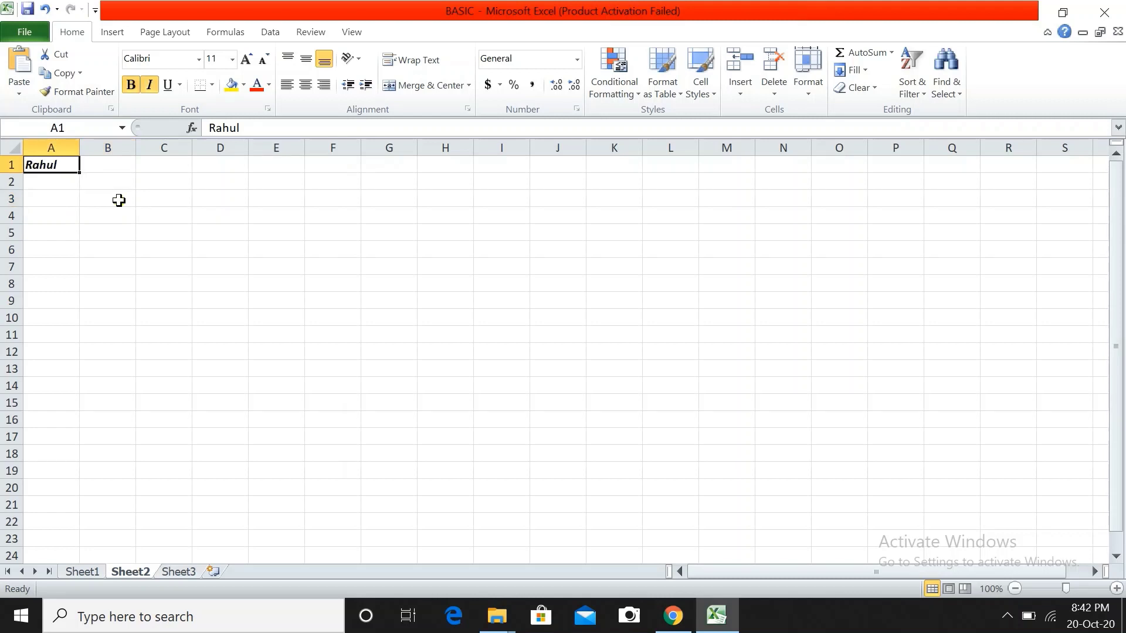
key("ctrl+u")
key("ctrl+u")
key("ctrl+i")
key("ctrl+b")
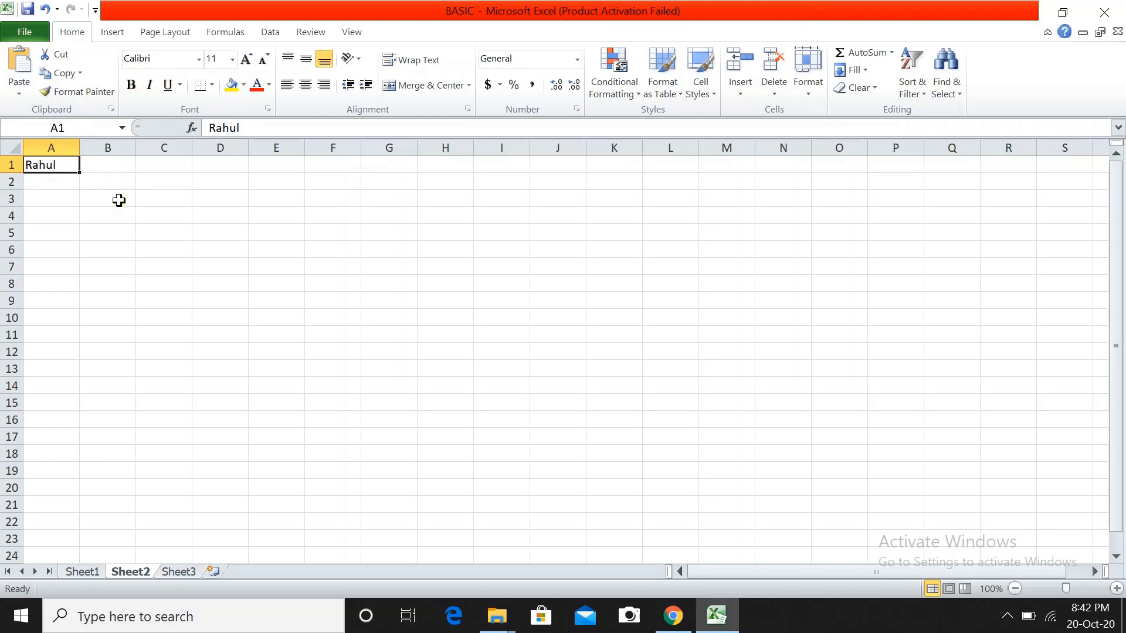
left_click(232, 87)
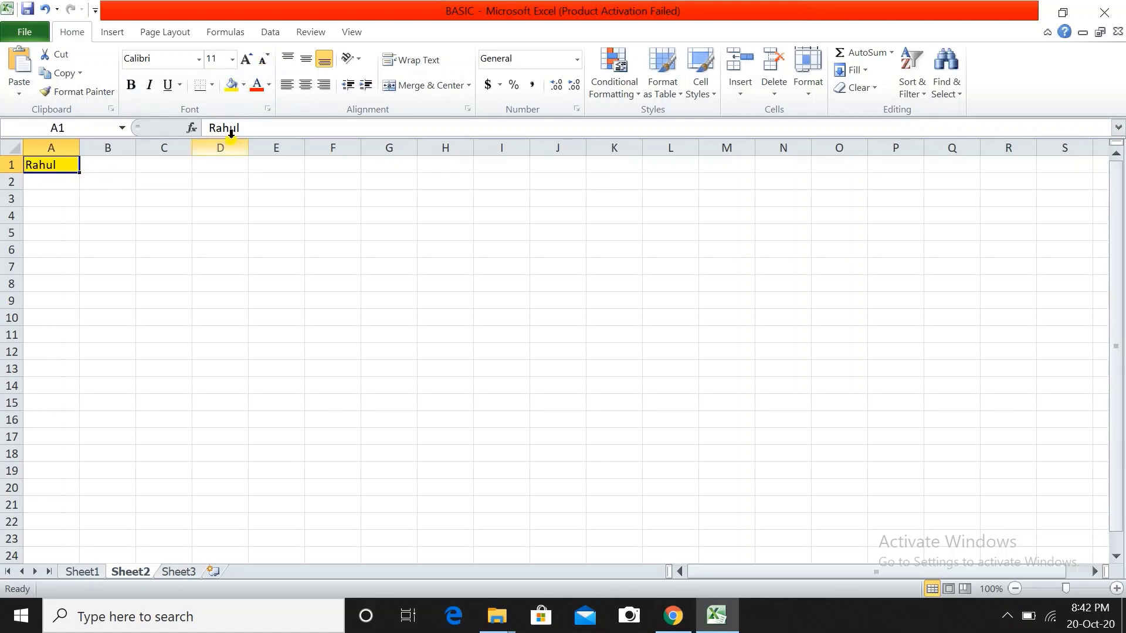
key("ctrl+z")
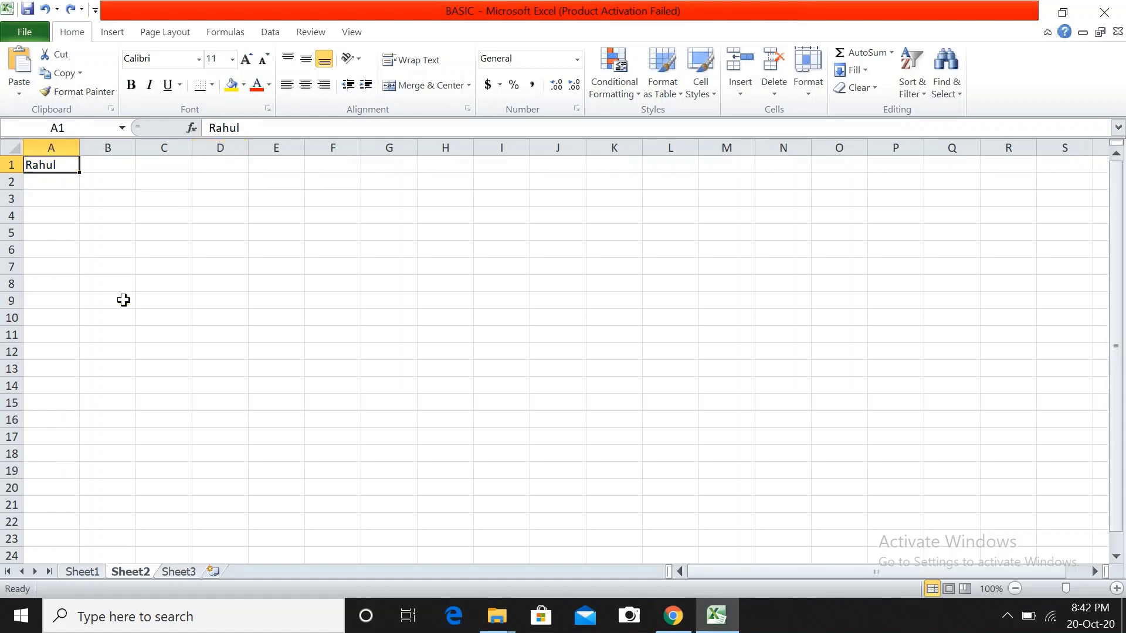
left_click(257, 87)
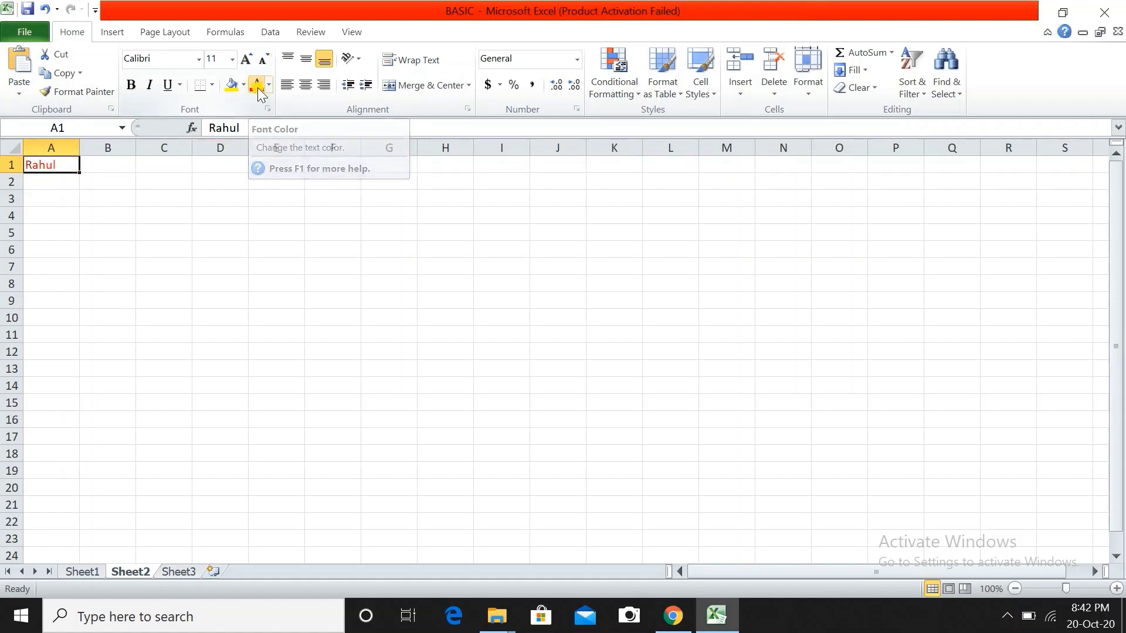
left_click(266, 87)
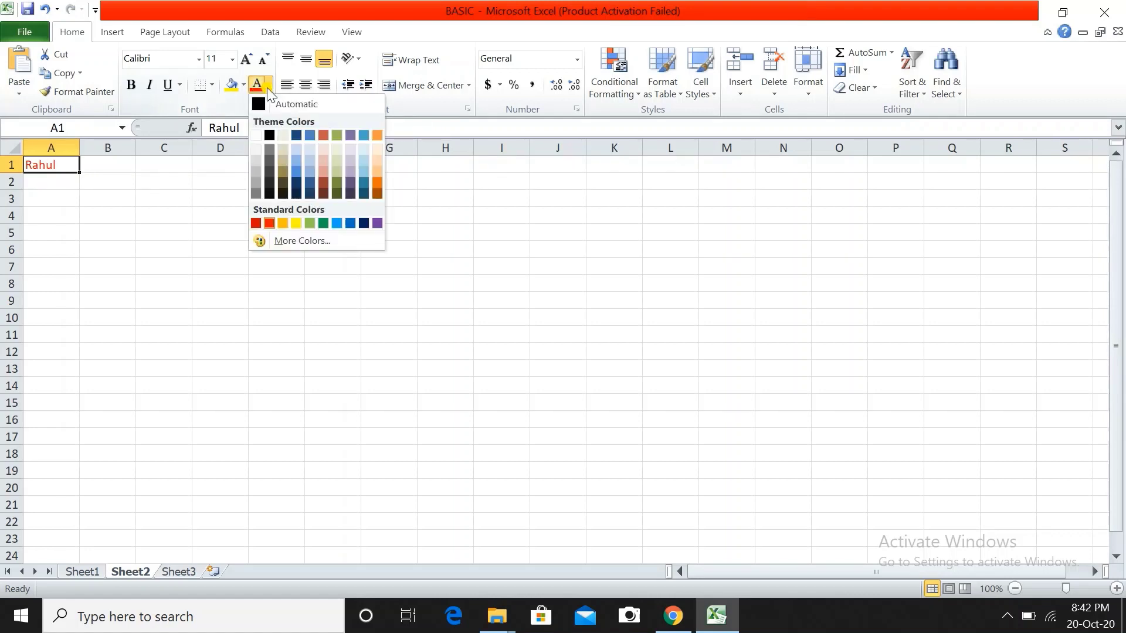
key("Escape")
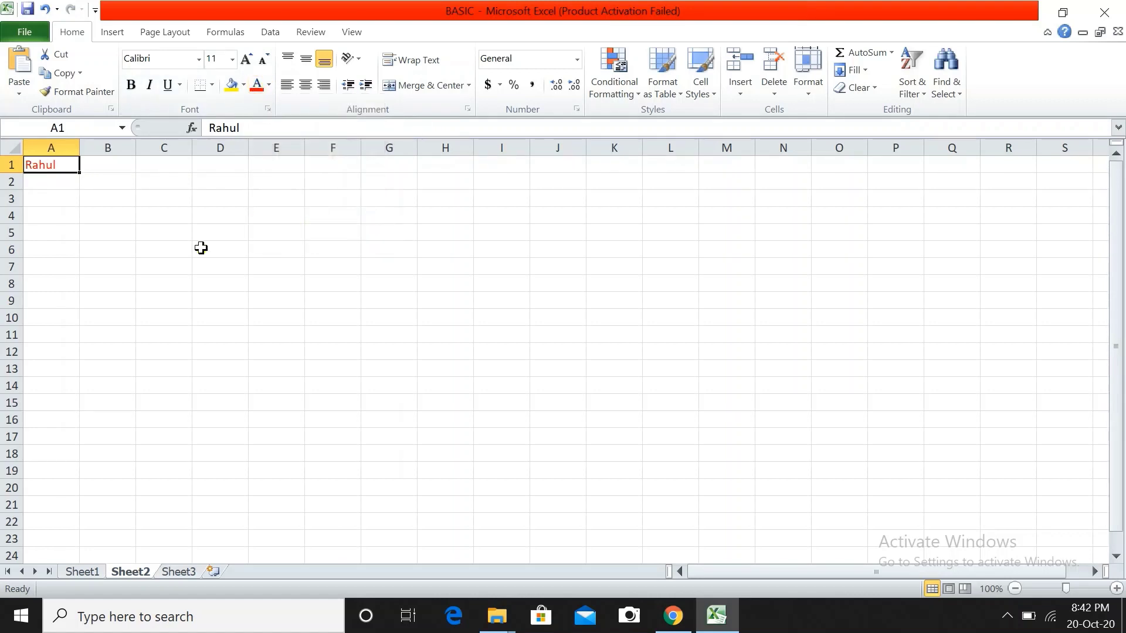
Undo the red text colour, try left and centre alignment, and leave A1 right-aligned.
key("ctrl+z")
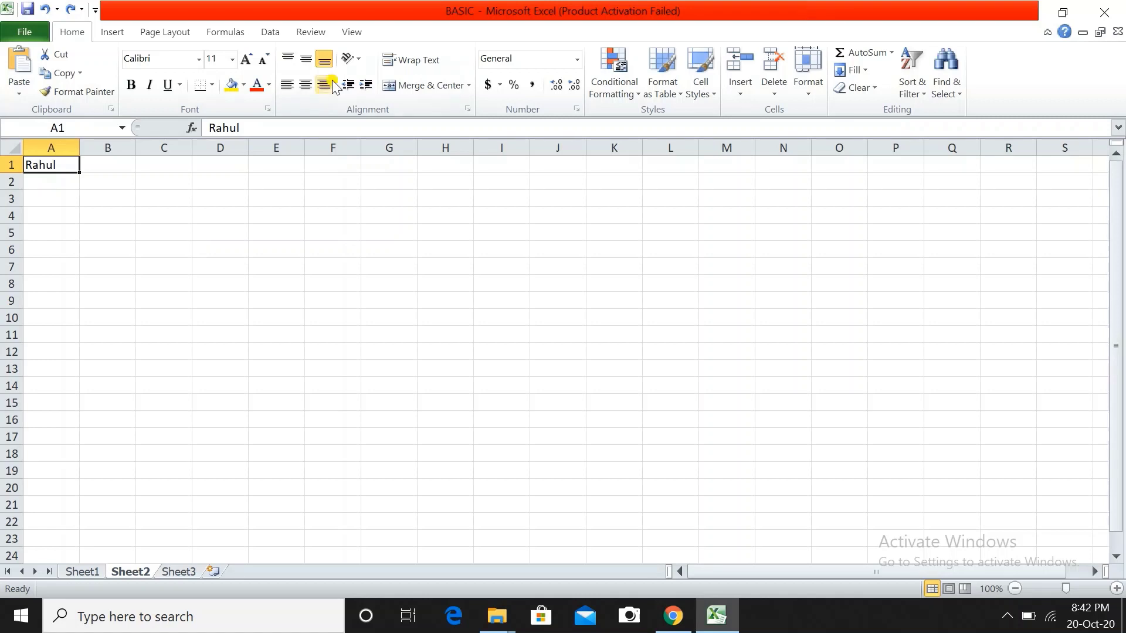
left_click(288, 87)
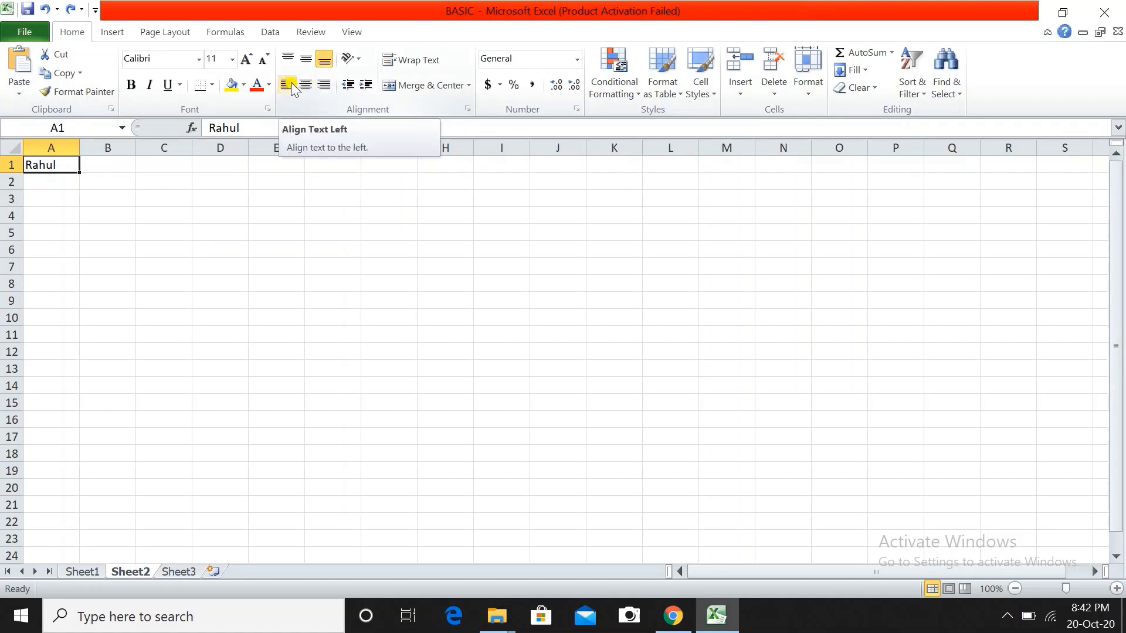
left_click(306, 85)
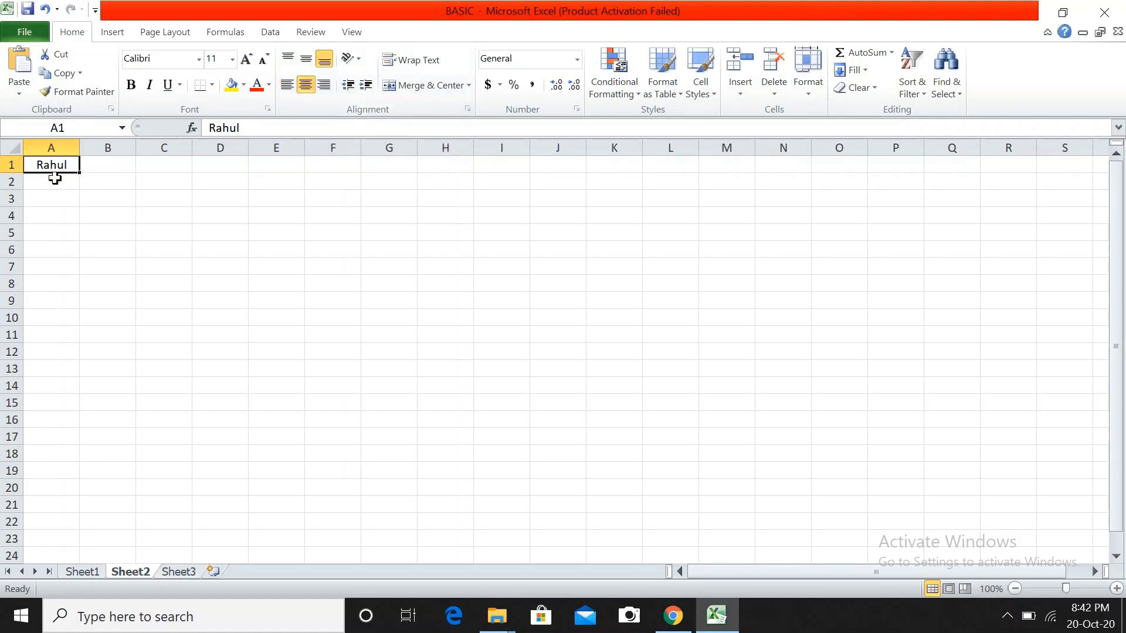
left_click(324, 86)
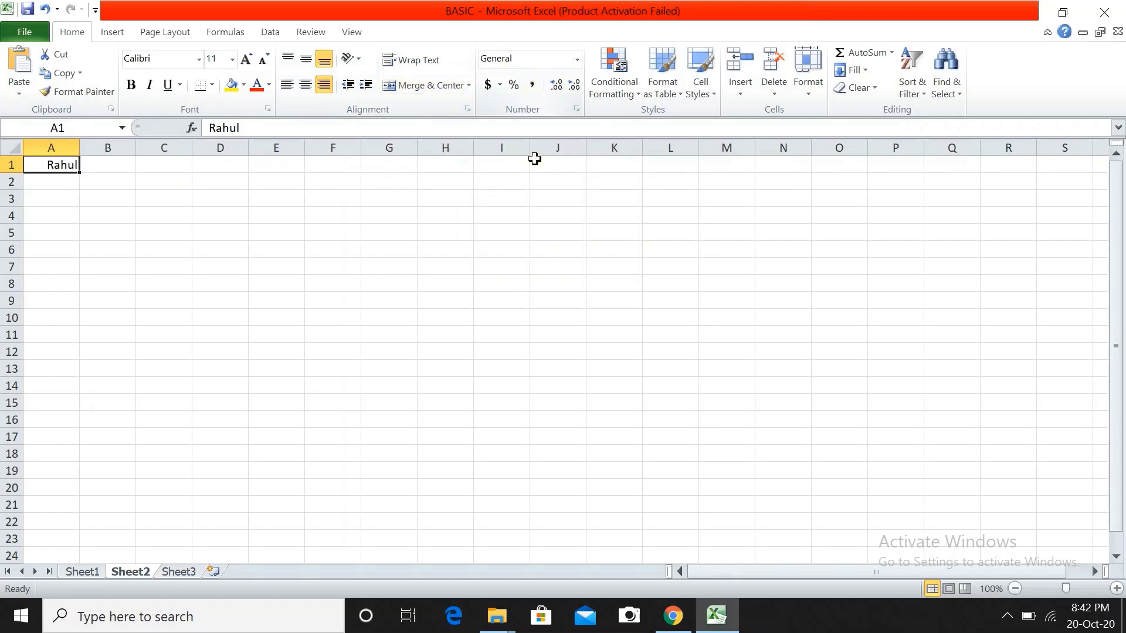
left_click(515, 168)
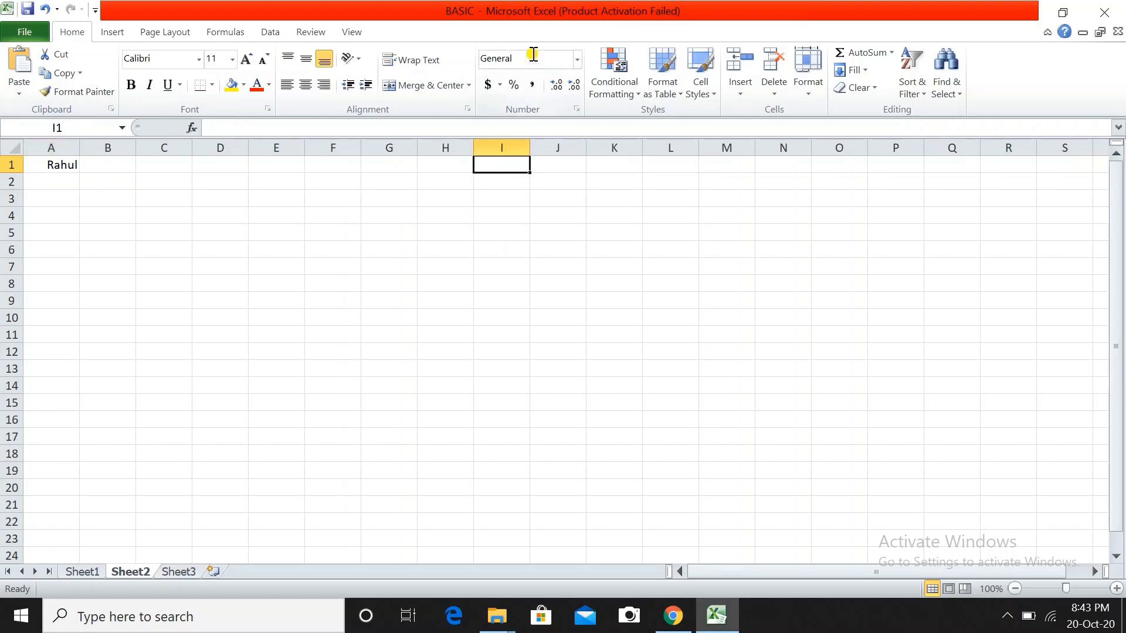
Give I1 the Number format and replace 12 with the word 'sabbas', then select column I.
left_click(579, 59)
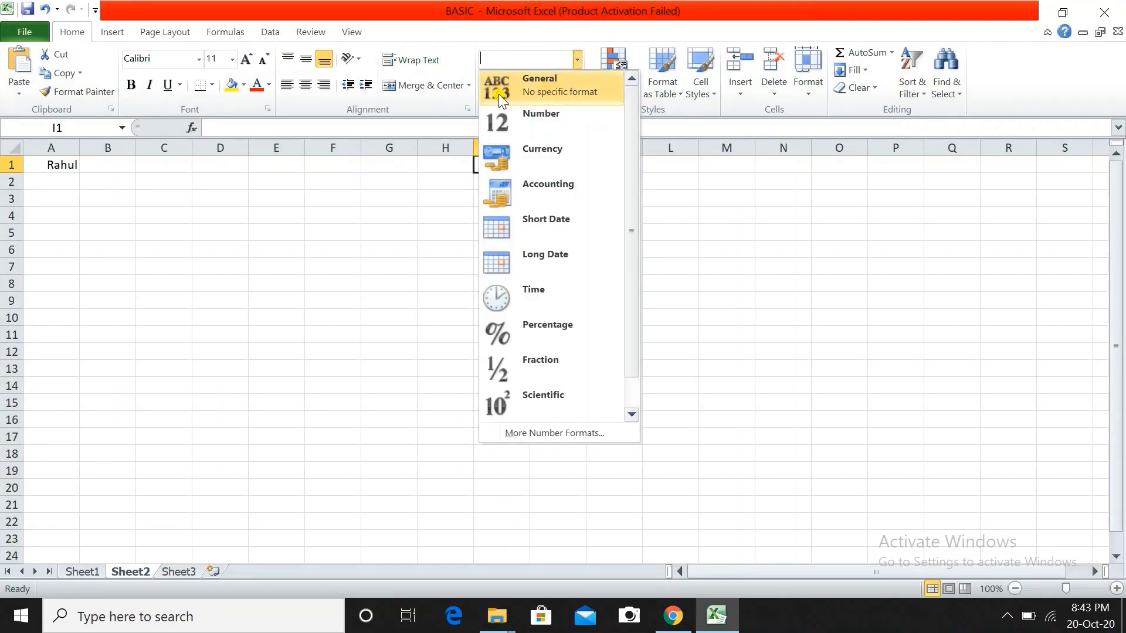
left_click(526, 115)
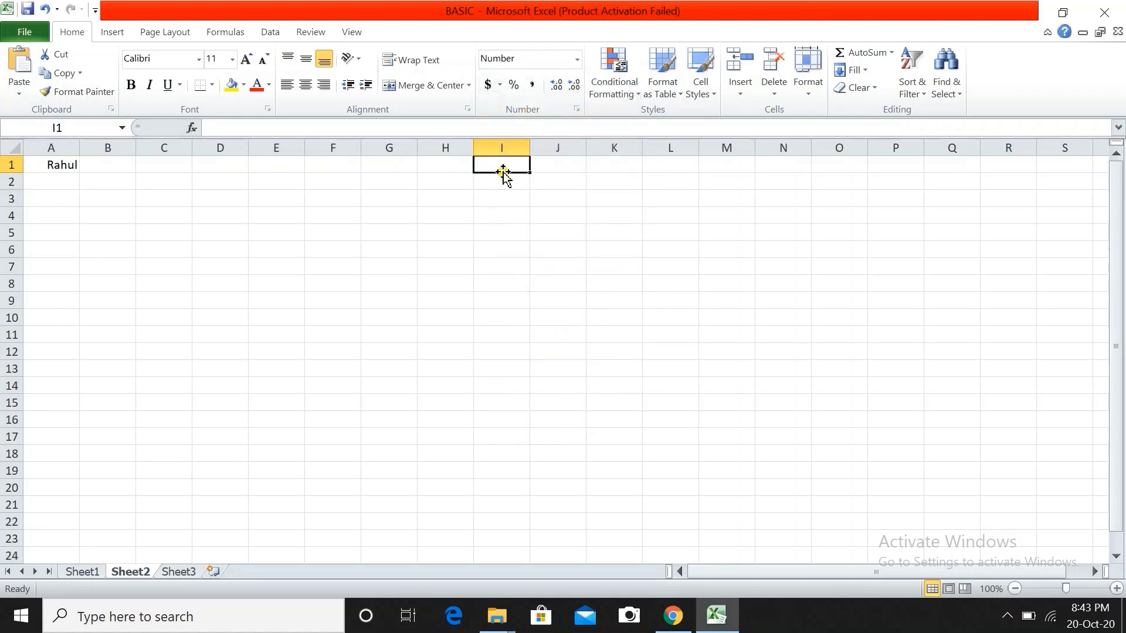
type("12")
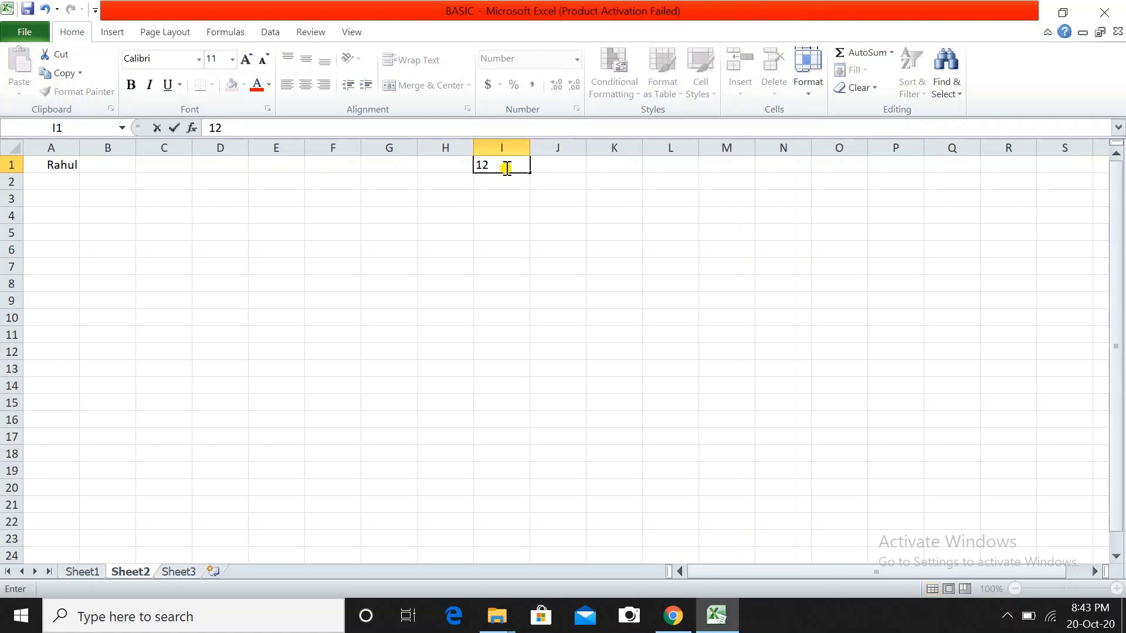
key("BackSpace")
key("BackSpace")
type("sa")
type("bbas")
key("Return")
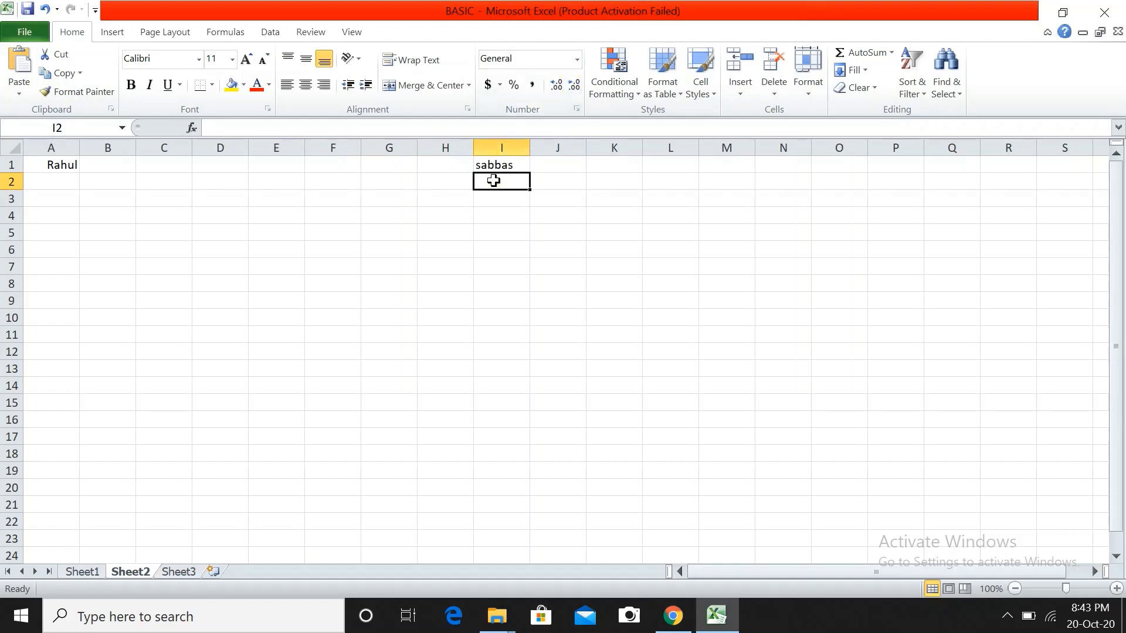
left_click(495, 147)
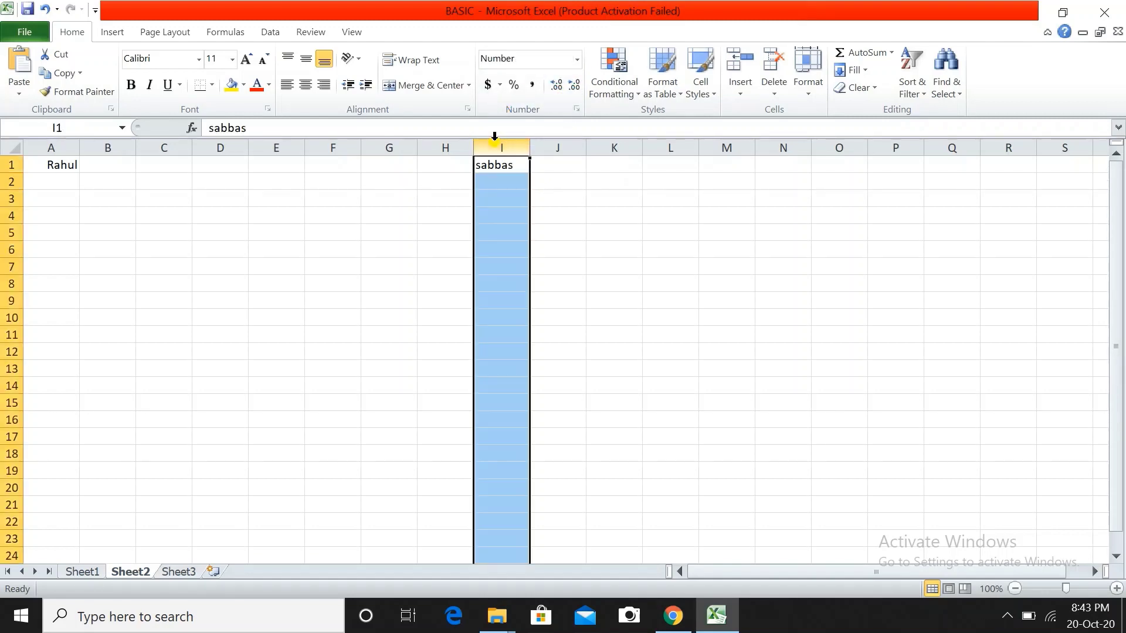
left_click(578, 60)
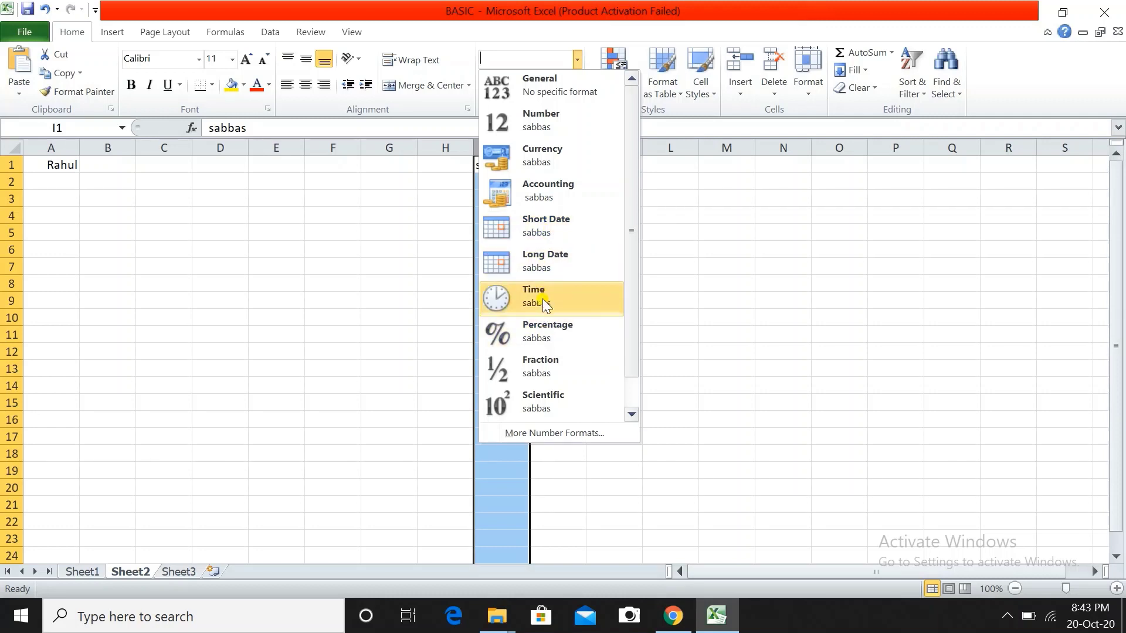
Format column I as Date and enter 12 jan in I2 and 20 oct in I5.
left_click(551, 231)
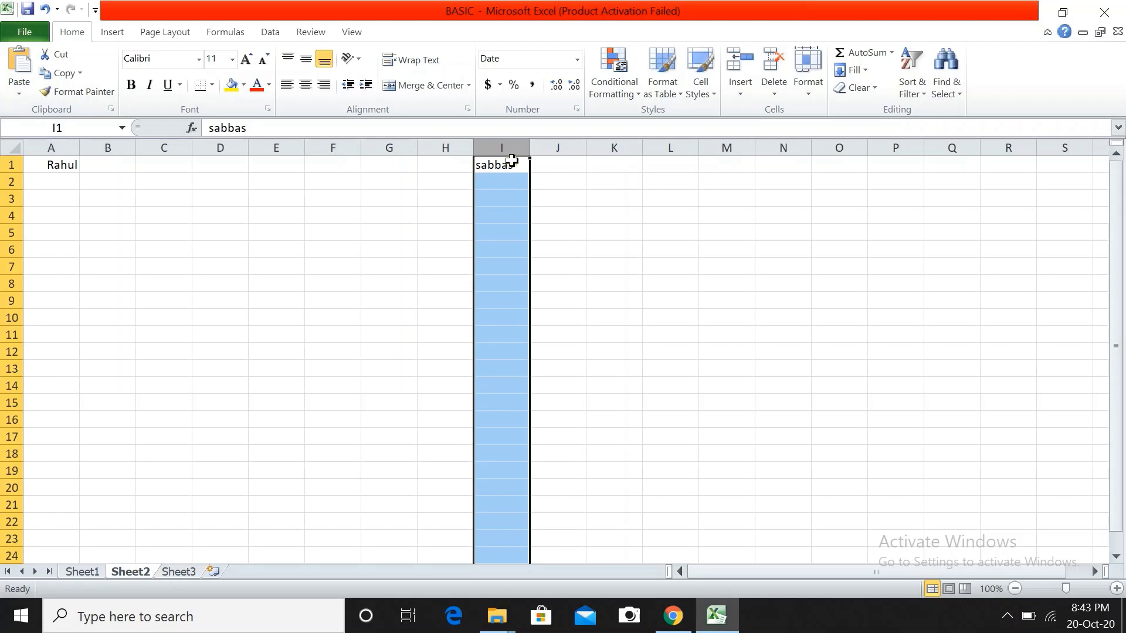
key("BackSpace")
type("1")
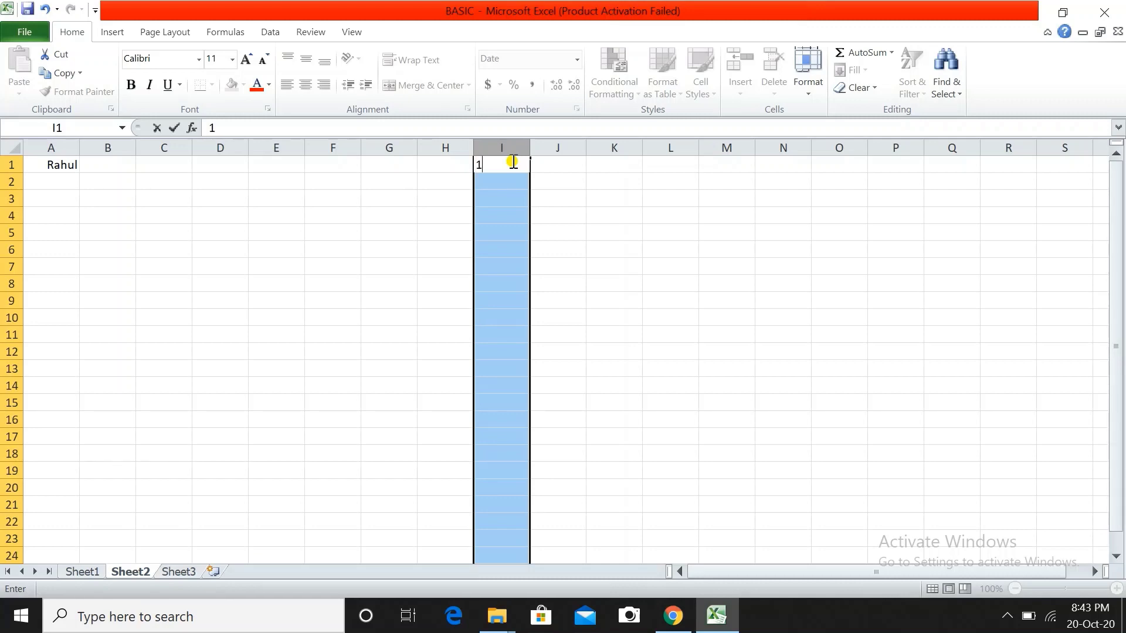
key("Return")
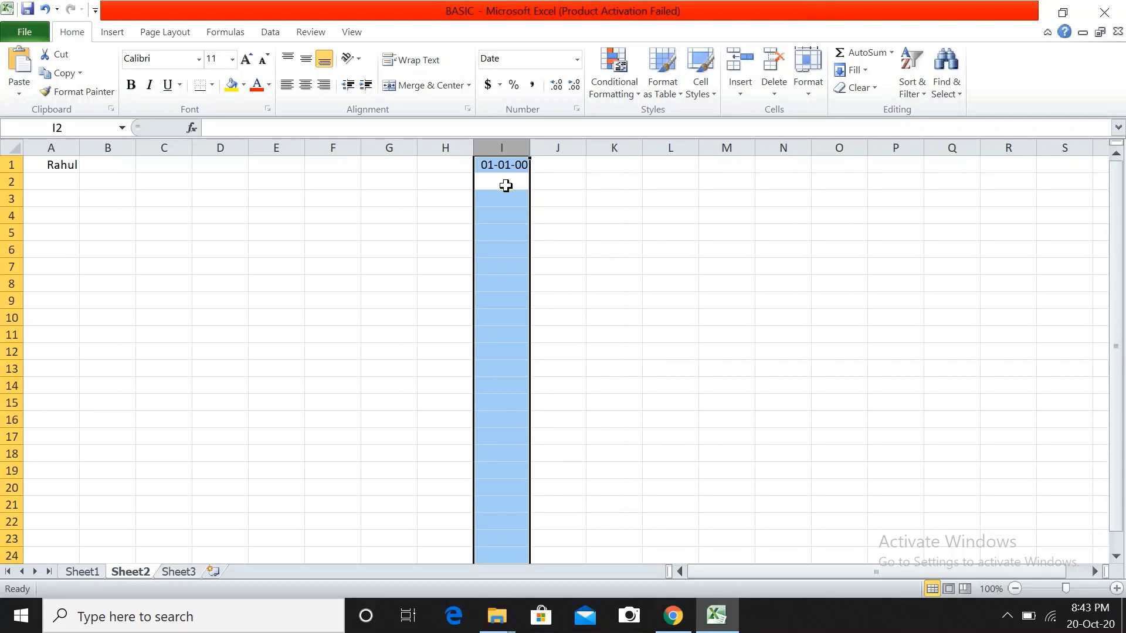
type("12 jan")
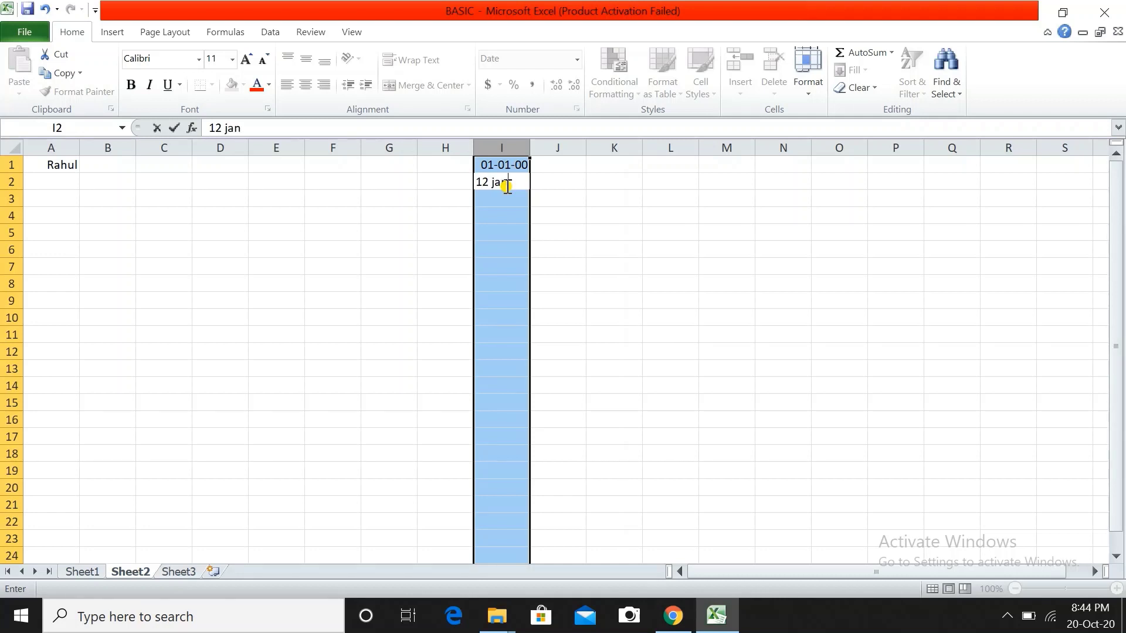
key("Return")
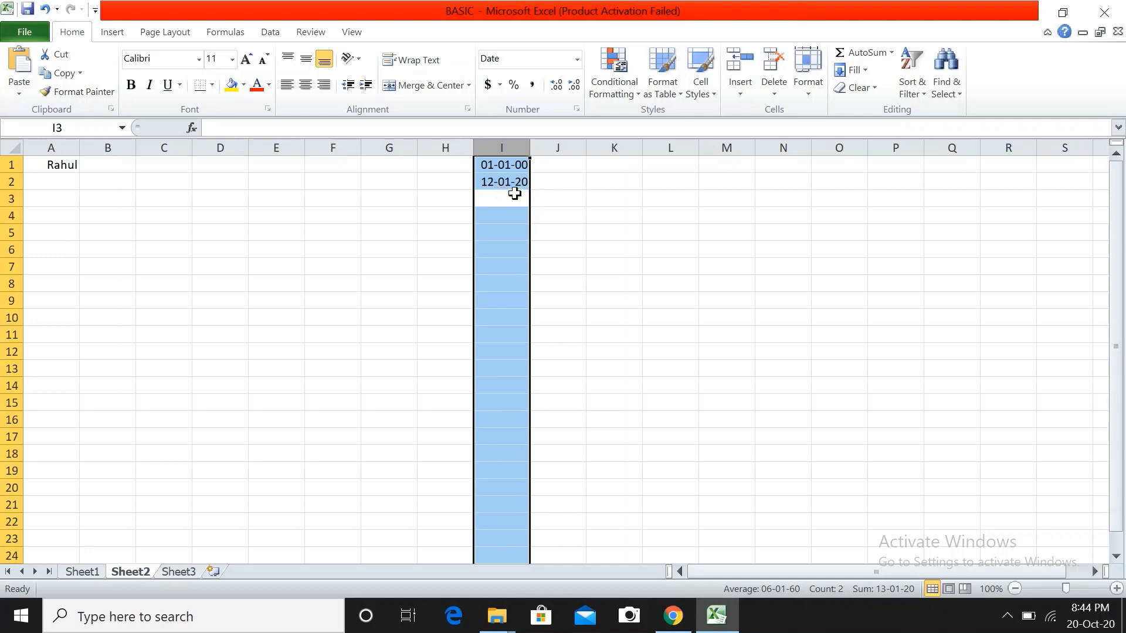
left_click(568, 191)
left_click(498, 231)
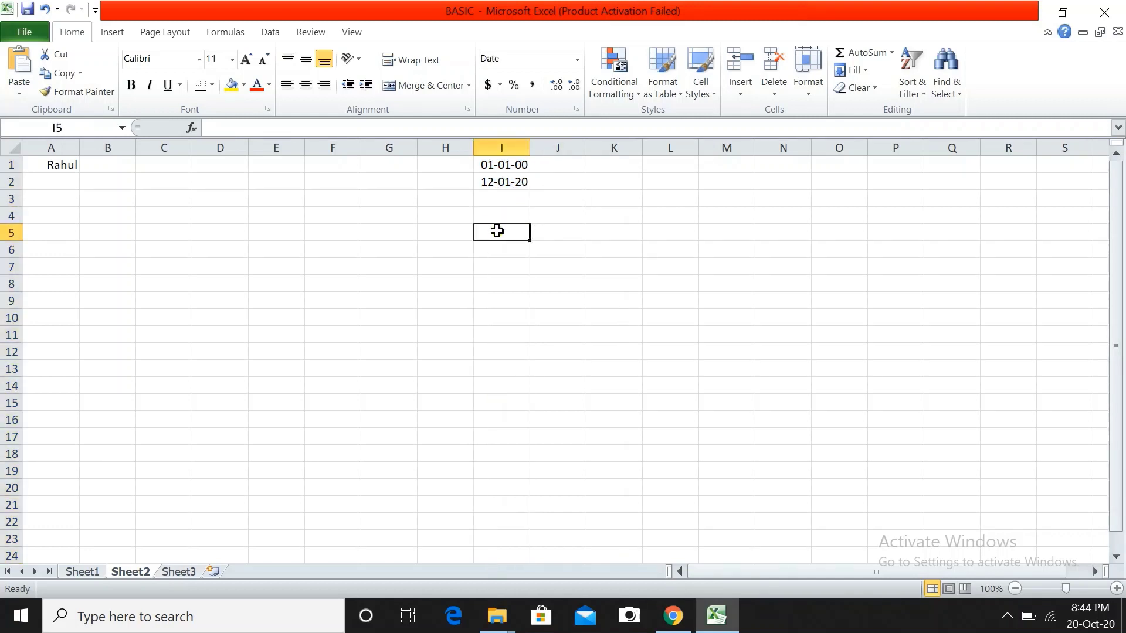
type("20 oct")
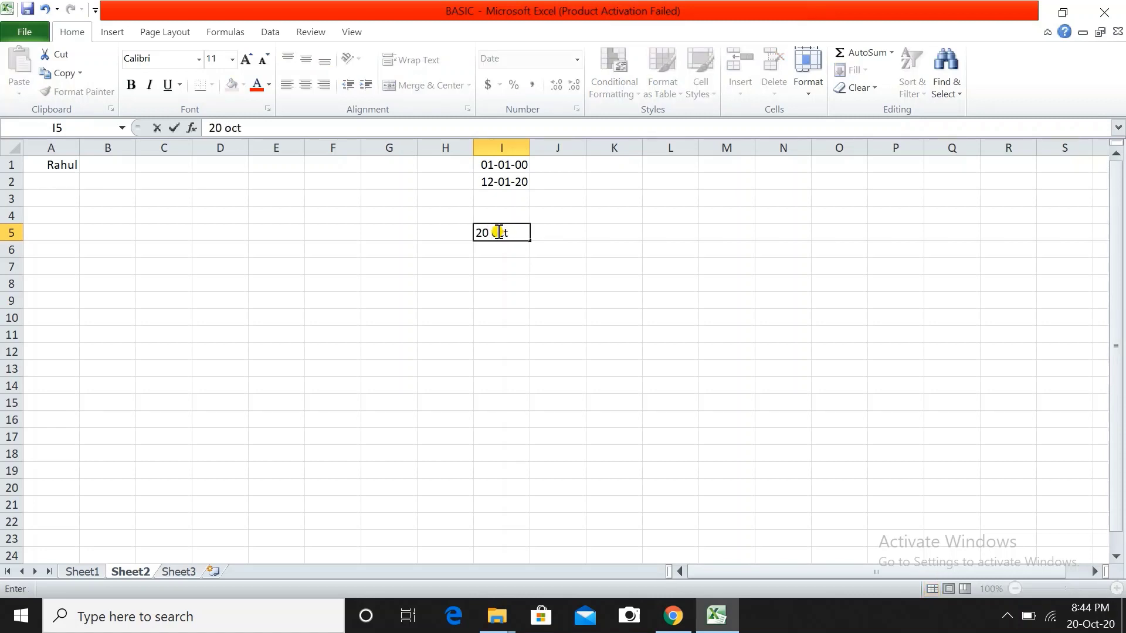
key("Return")
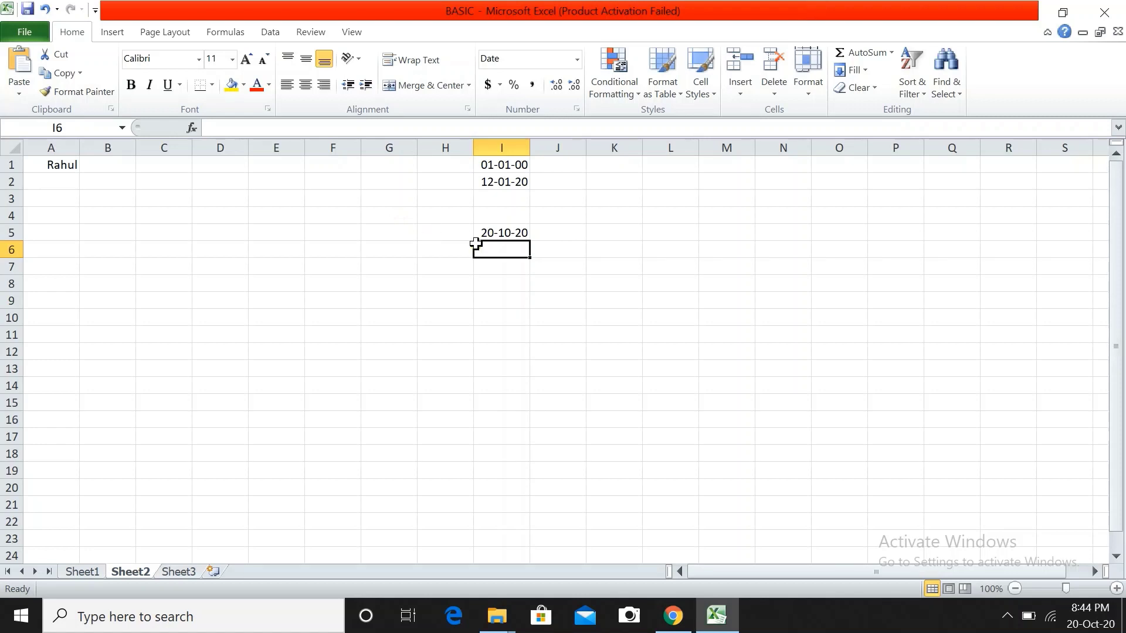
left_click(513, 232)
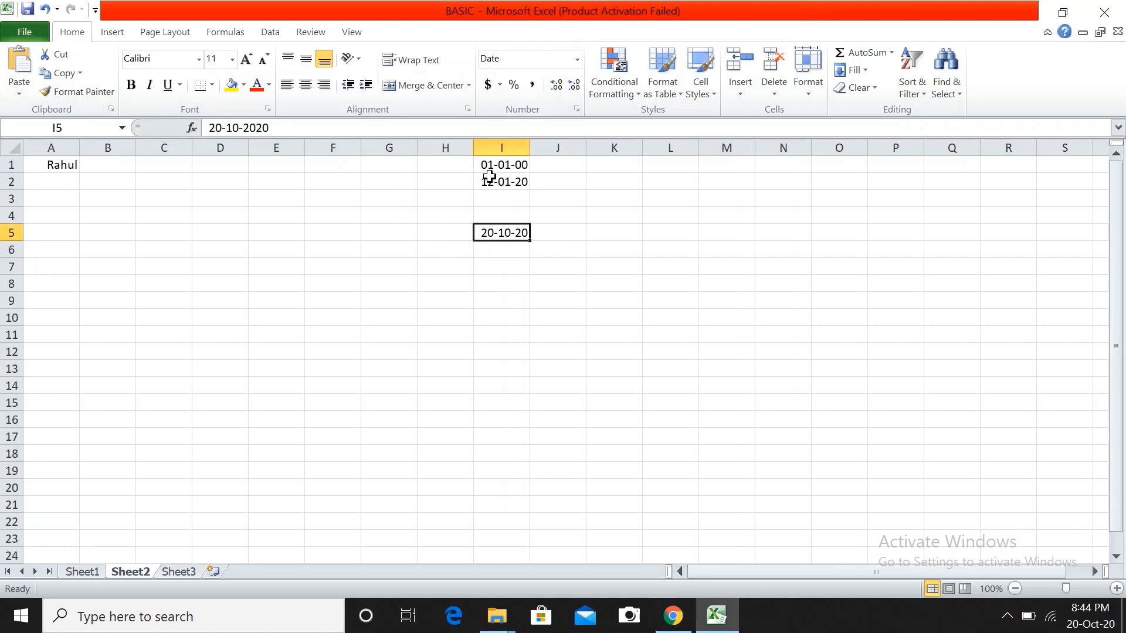
left_click(505, 144)
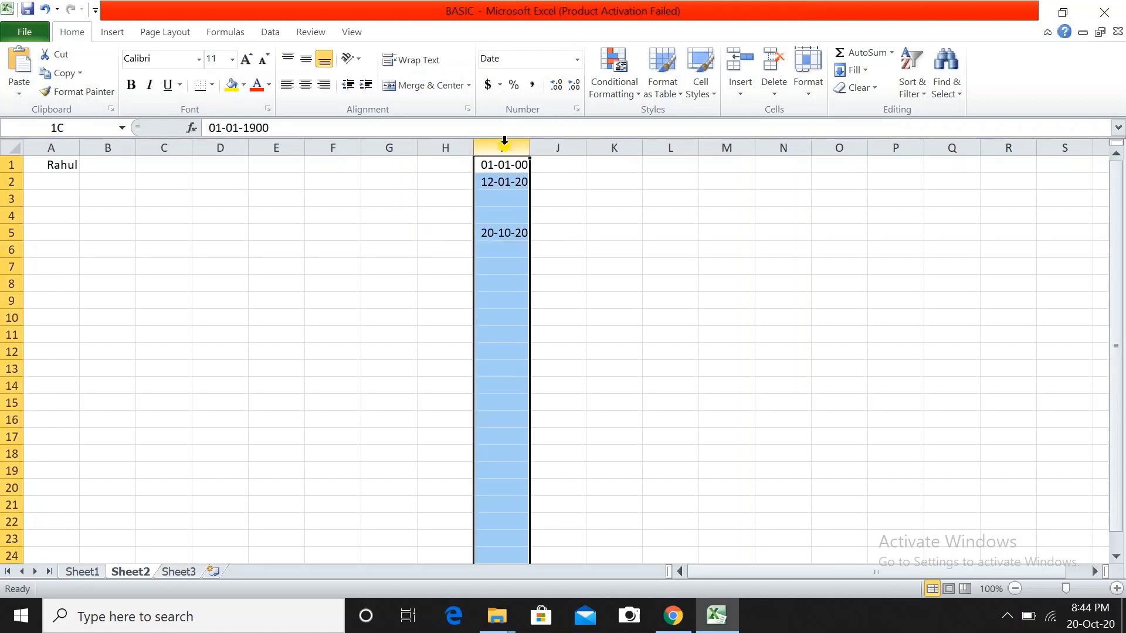
Format column I as Percentage, clear its values, and enter 45 in I4 and 98 in I6.
left_click(577, 59)
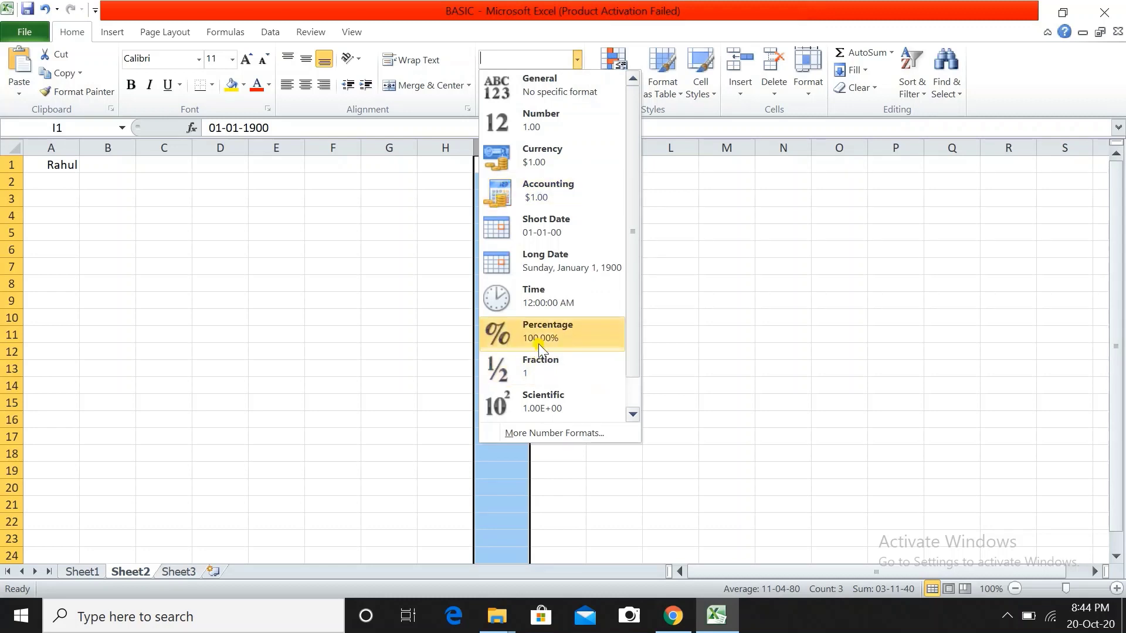
left_click(509, 332)
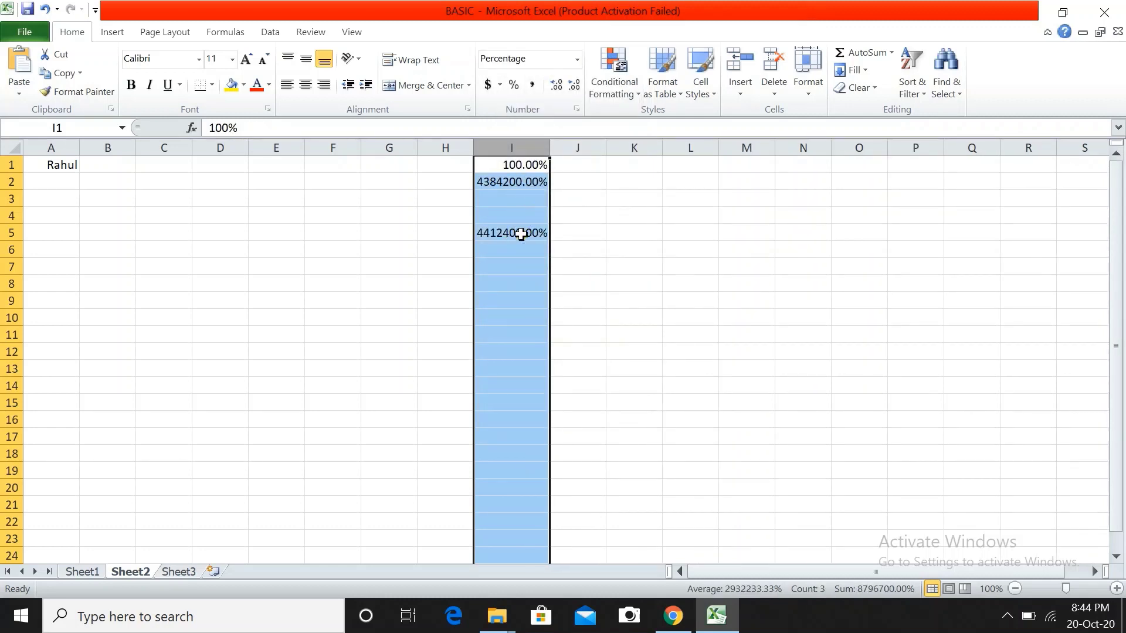
key("Delete")
left_click(520, 213)
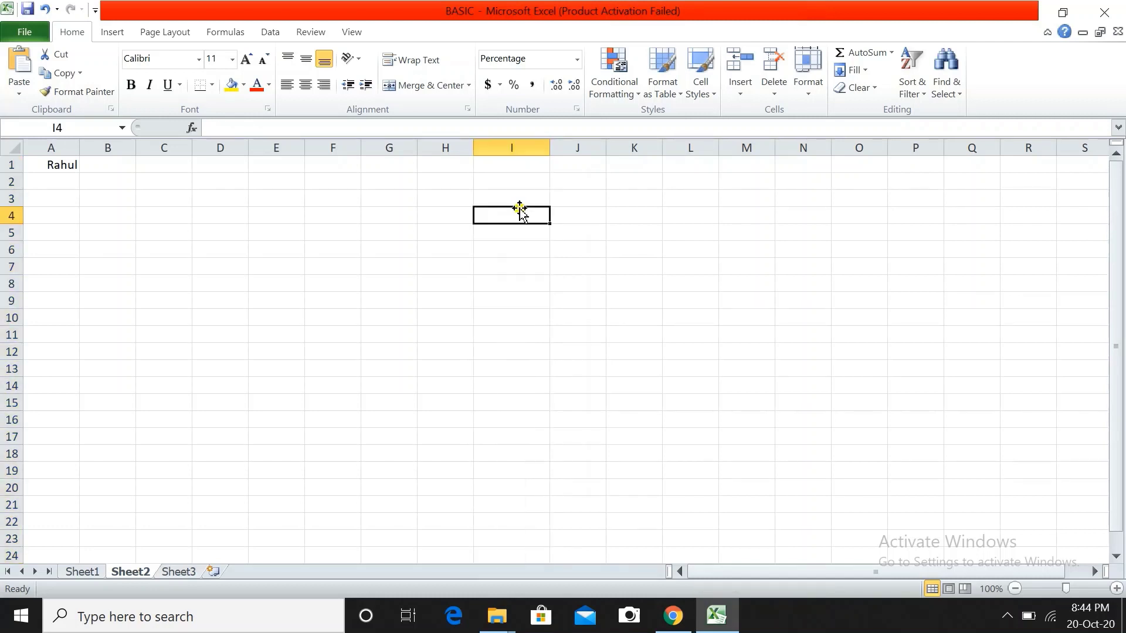
type("45")
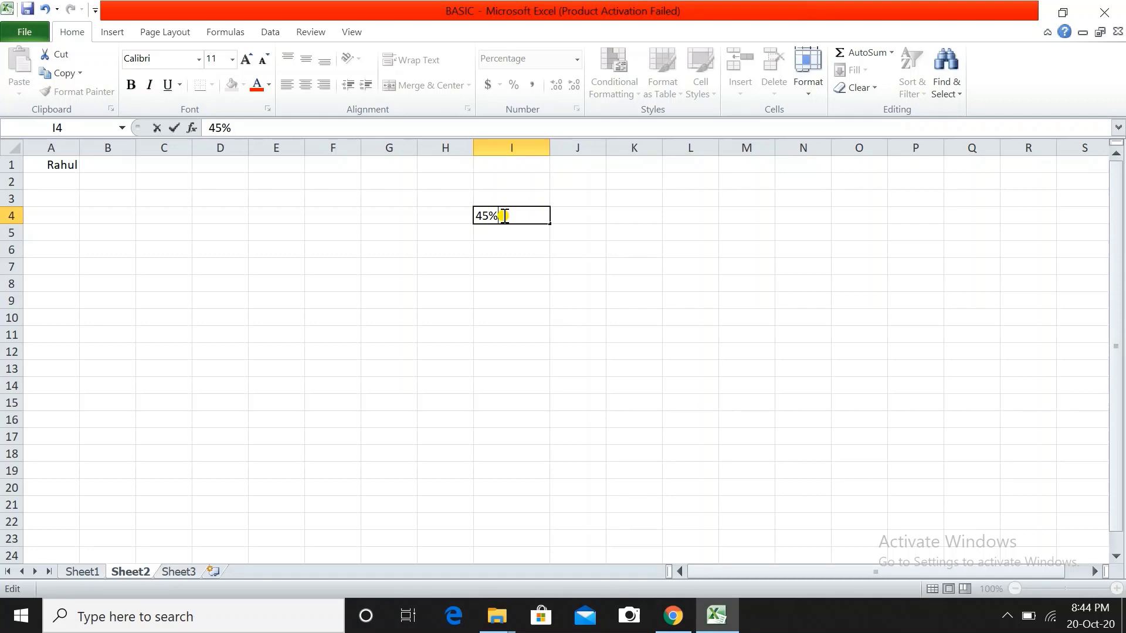
left_click(500, 248)
type("98")
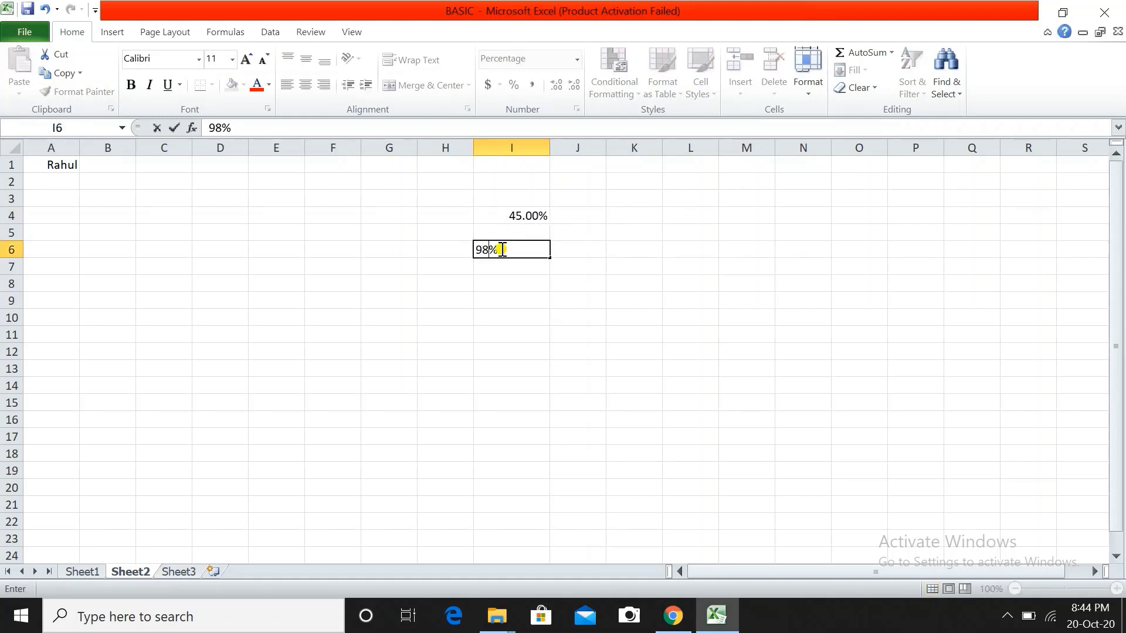
left_click(495, 287)
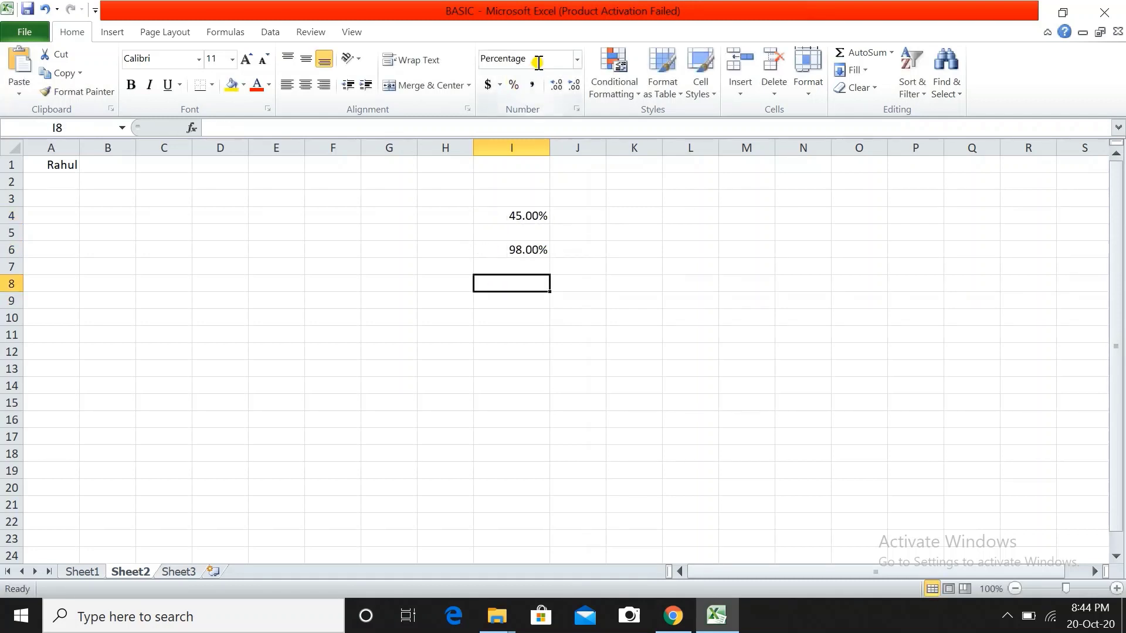
left_click(516, 148)
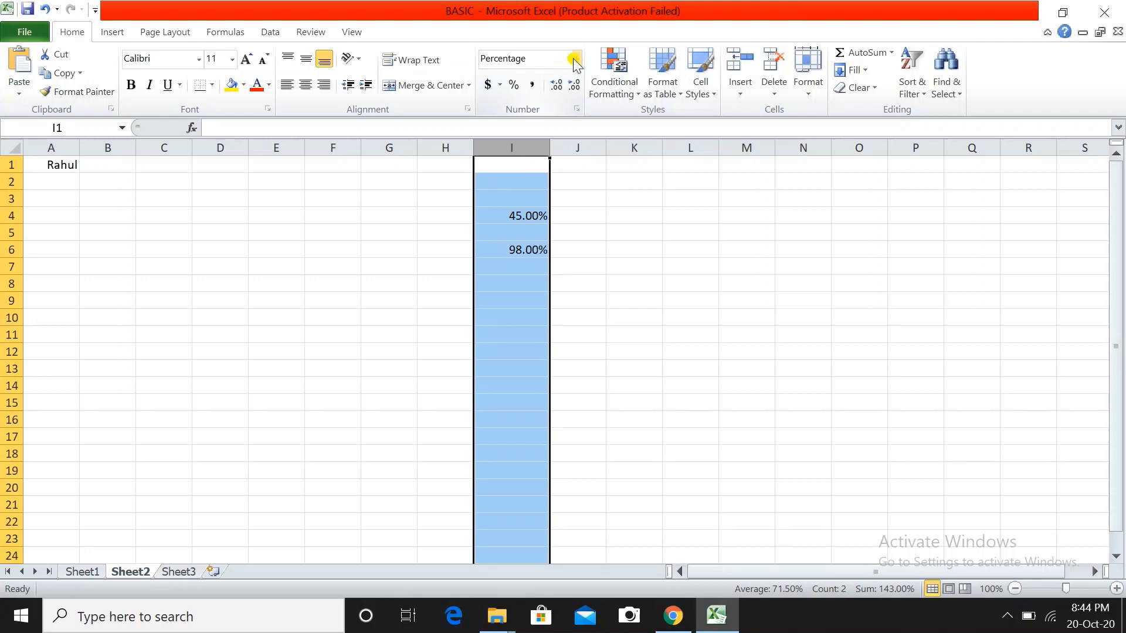
Use Format Cells to give column I's percentages four decimal places.
right_click(522, 148)
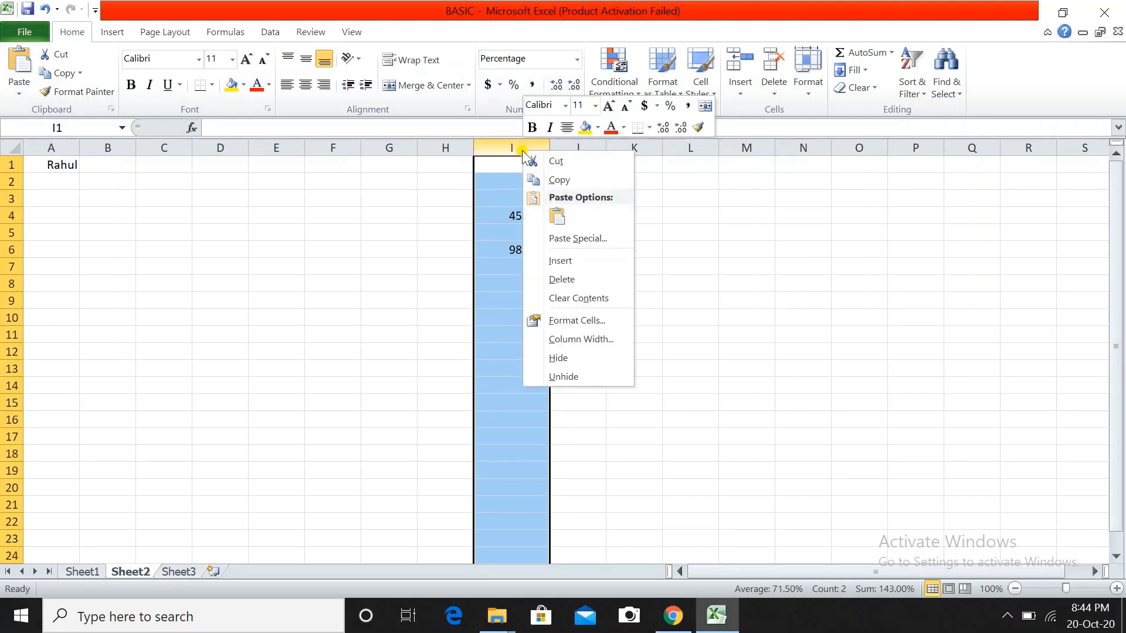
left_click(571, 320)
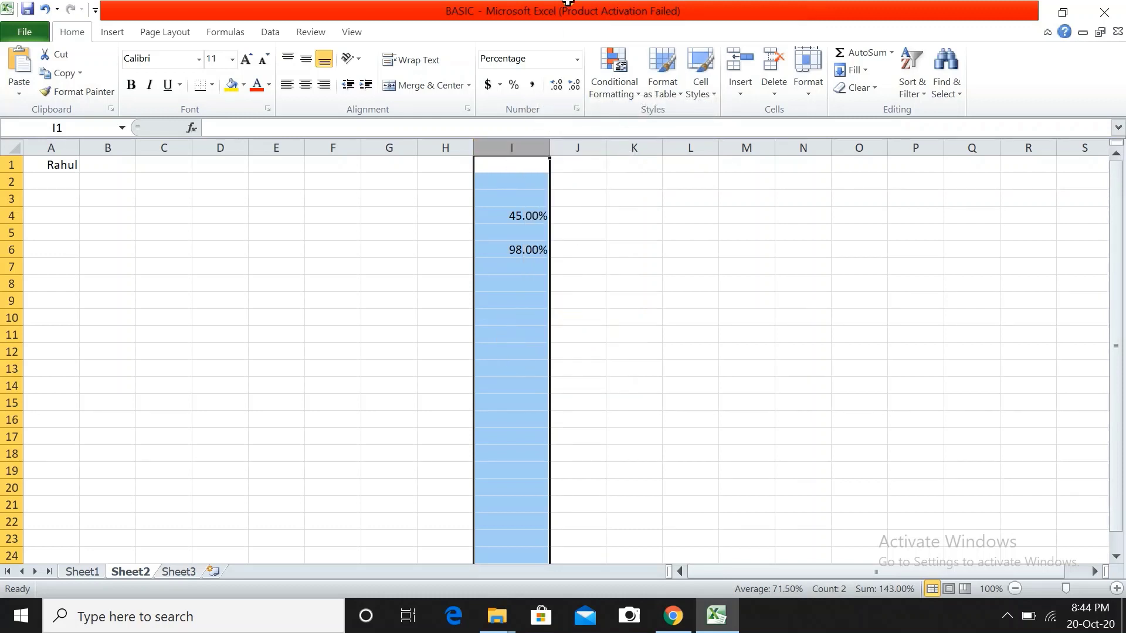
key("ctrl+1")
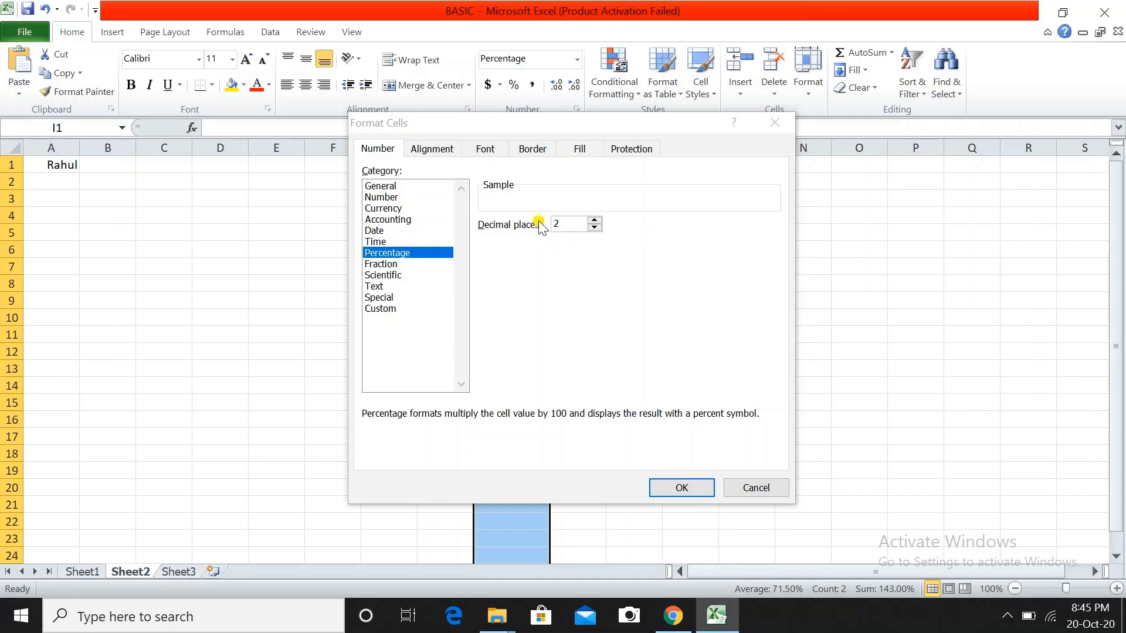
left_click(594, 221)
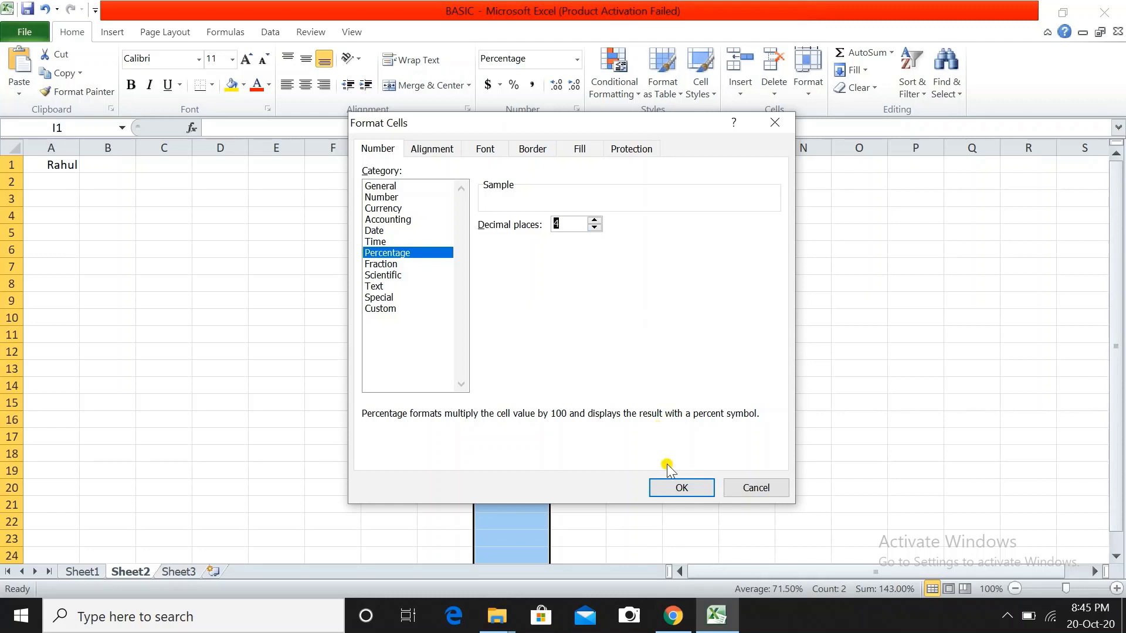
left_click(681, 488)
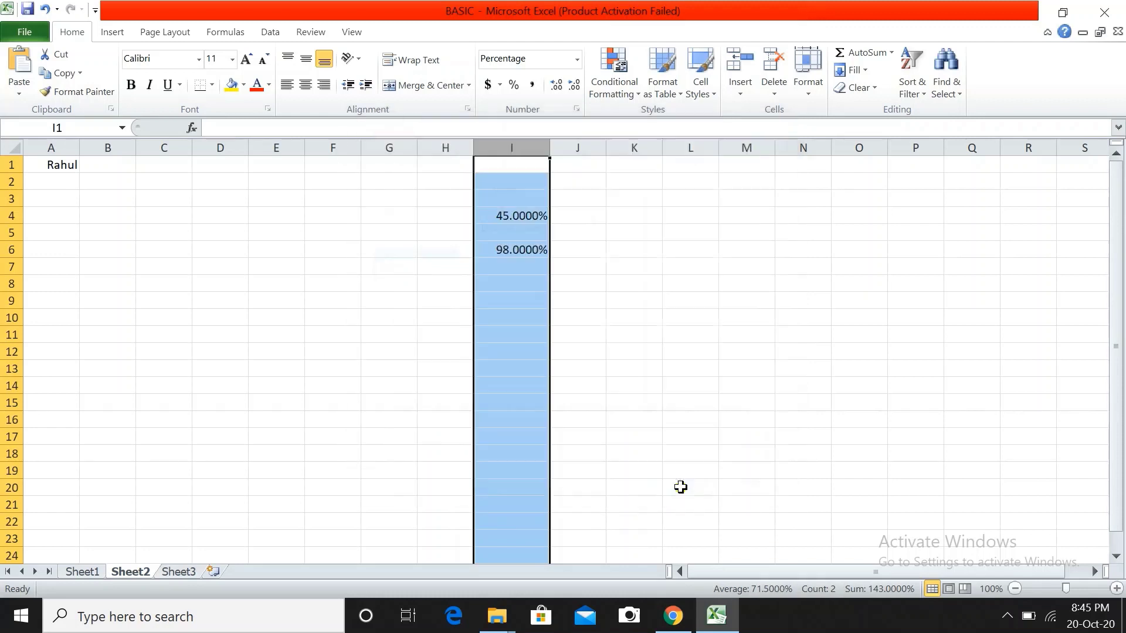
left_click(511, 250)
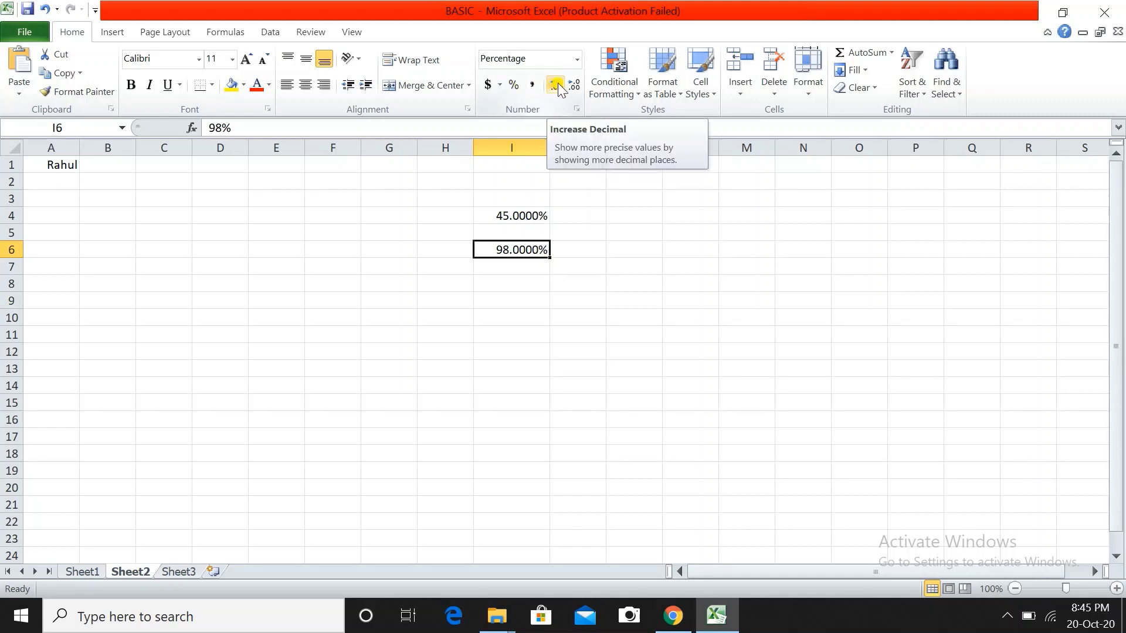
Adjust I6's decimal places until it shows 98.00%.
left_click(558, 84)
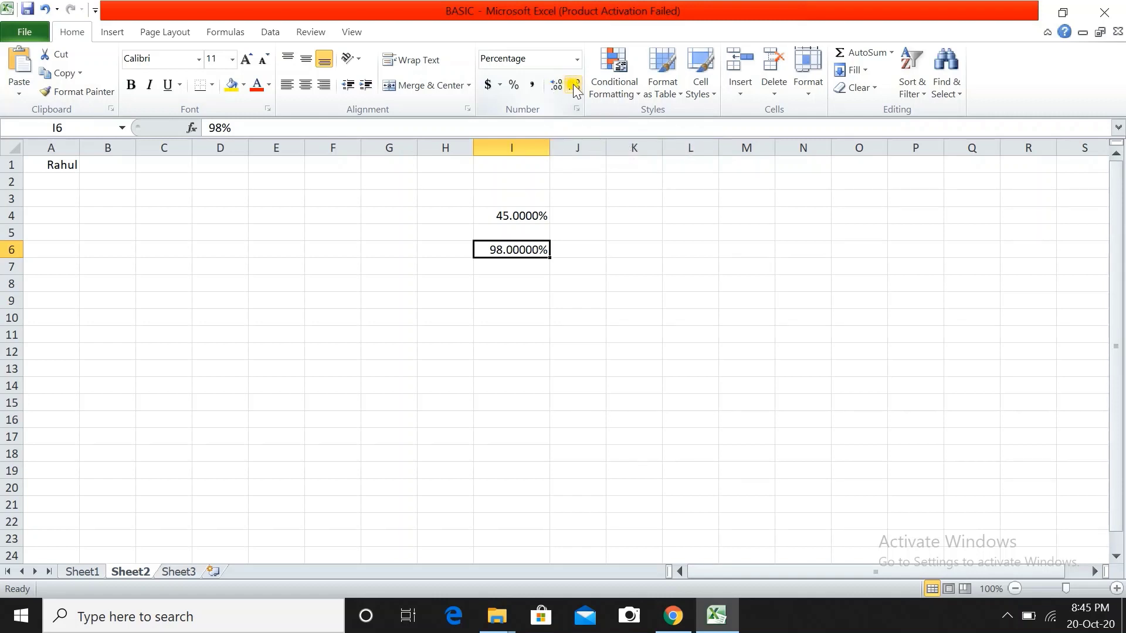
left_click(574, 88)
left_click(574, 88)
left_click(556, 88)
left_click(556, 88)
left_click(576, 88)
left_click(574, 87)
left_click(574, 87)
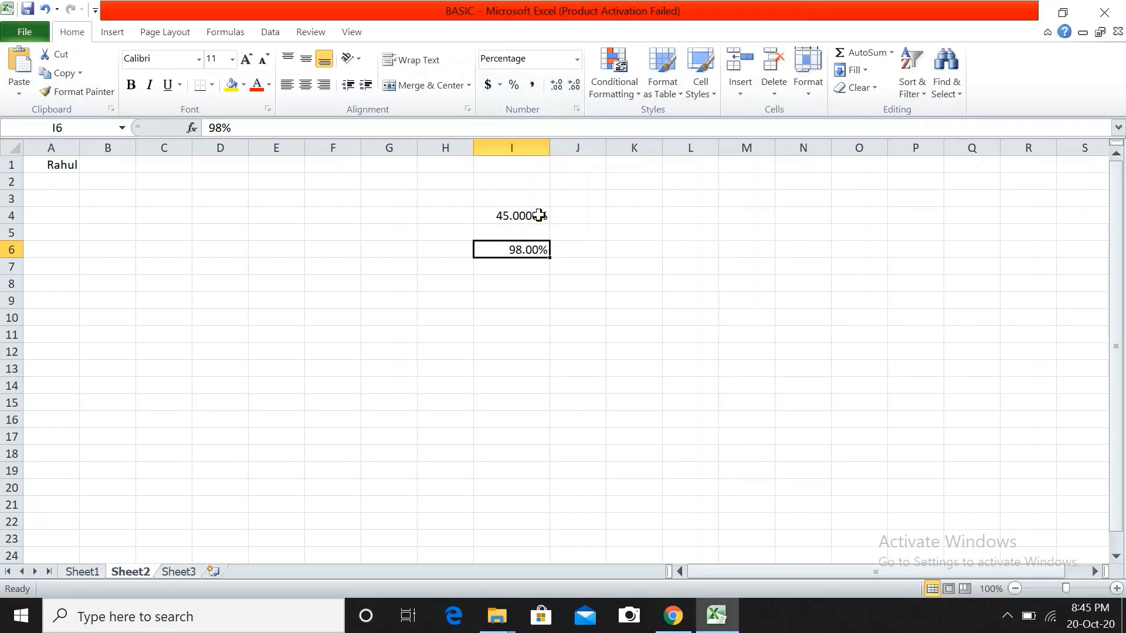
Reduce I4 to one decimal place so it reads 45.0%.
left_click(535, 216)
left_click(572, 88)
left_click(571, 89)
left_click(571, 88)
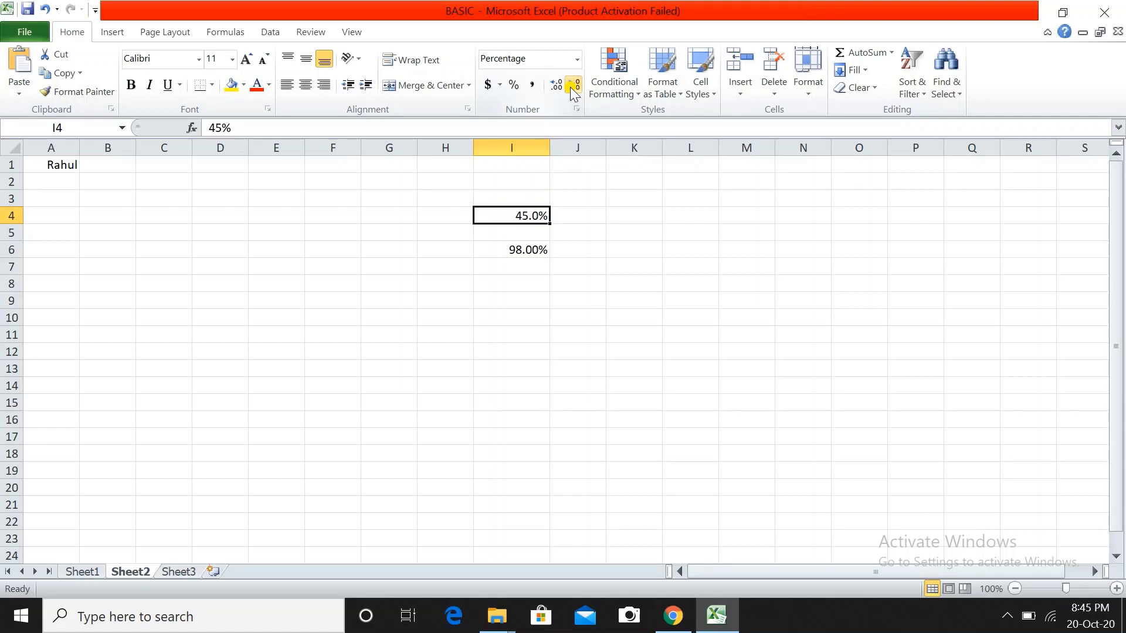
left_click(634, 168)
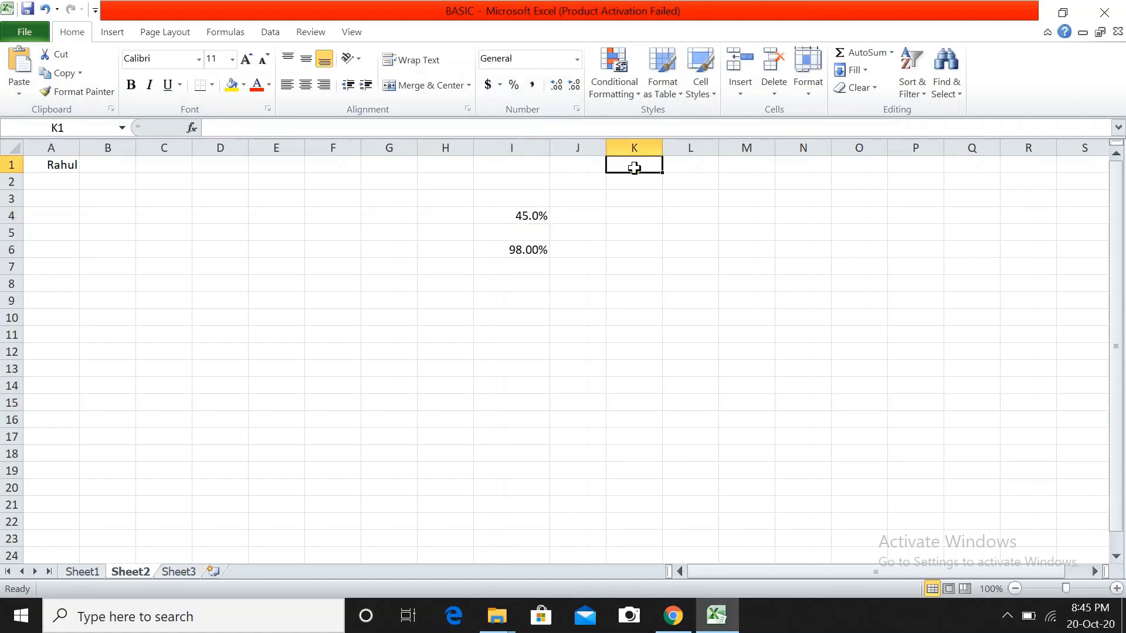
Enter 10 in K1, then move around and come back to K2.
type("10")
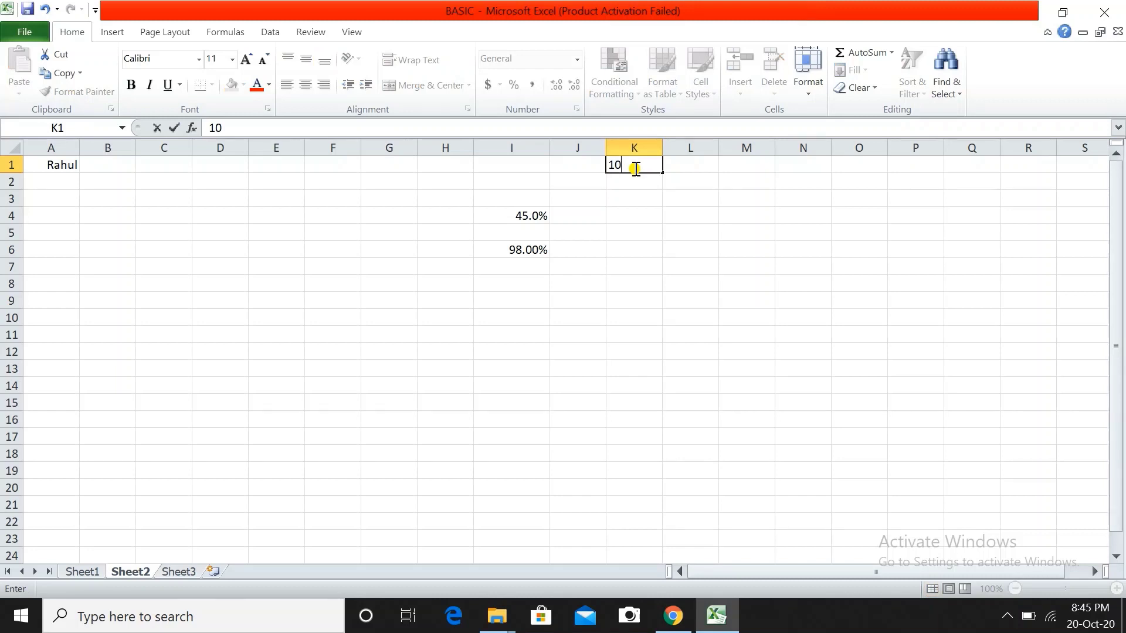
key("Return")
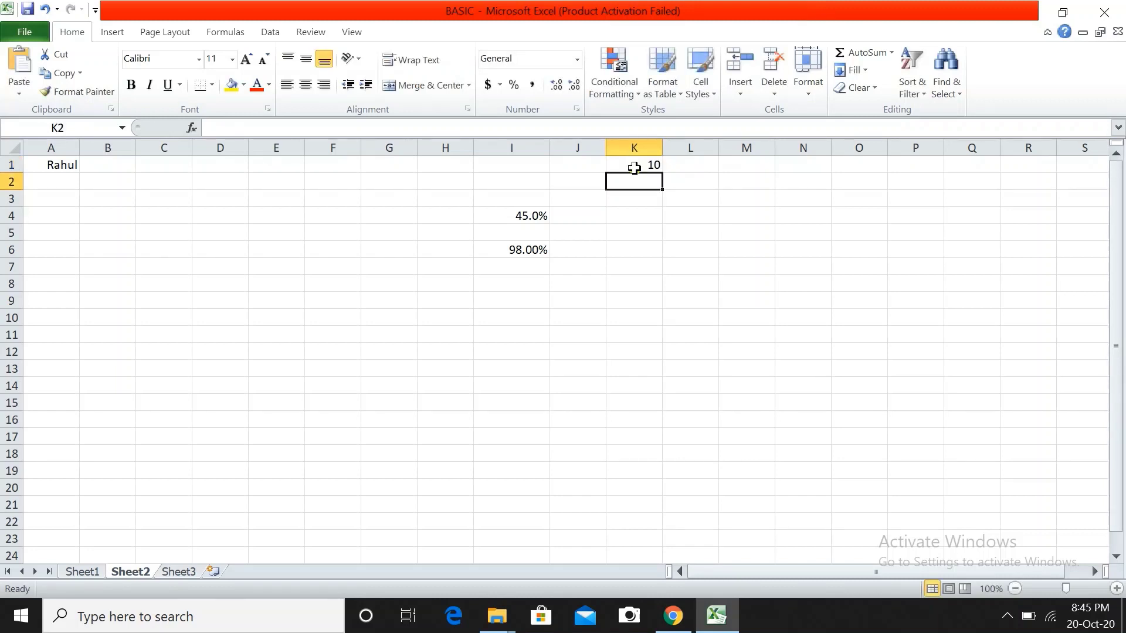
key("Down")
key("Down")
key("Down")
key("Right")
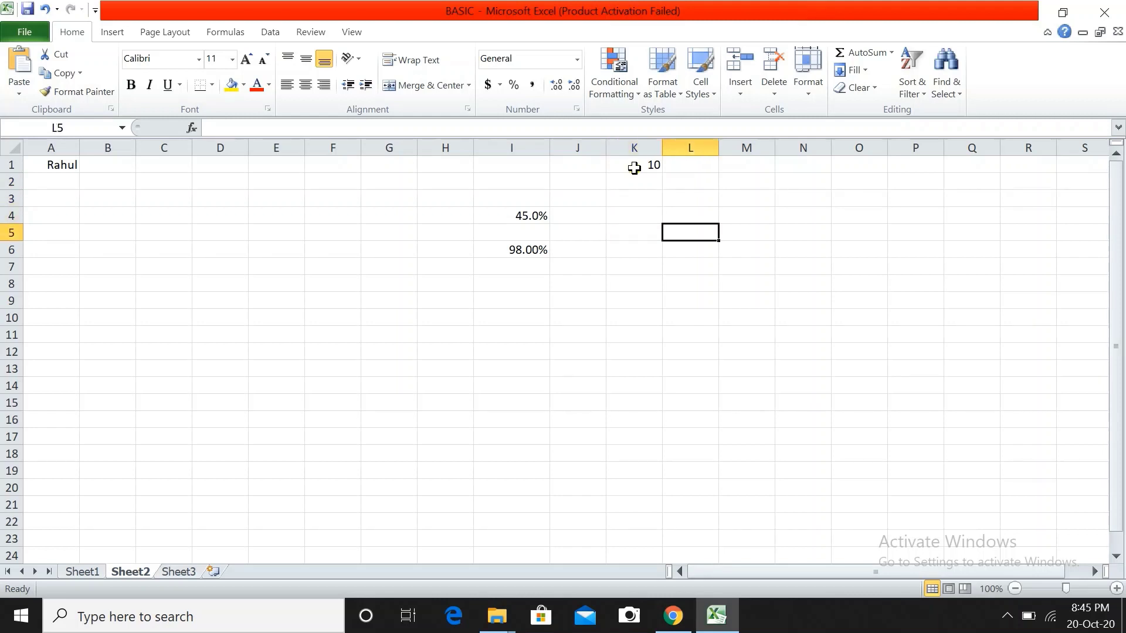
key("Right")
key("Right")
key("Right")
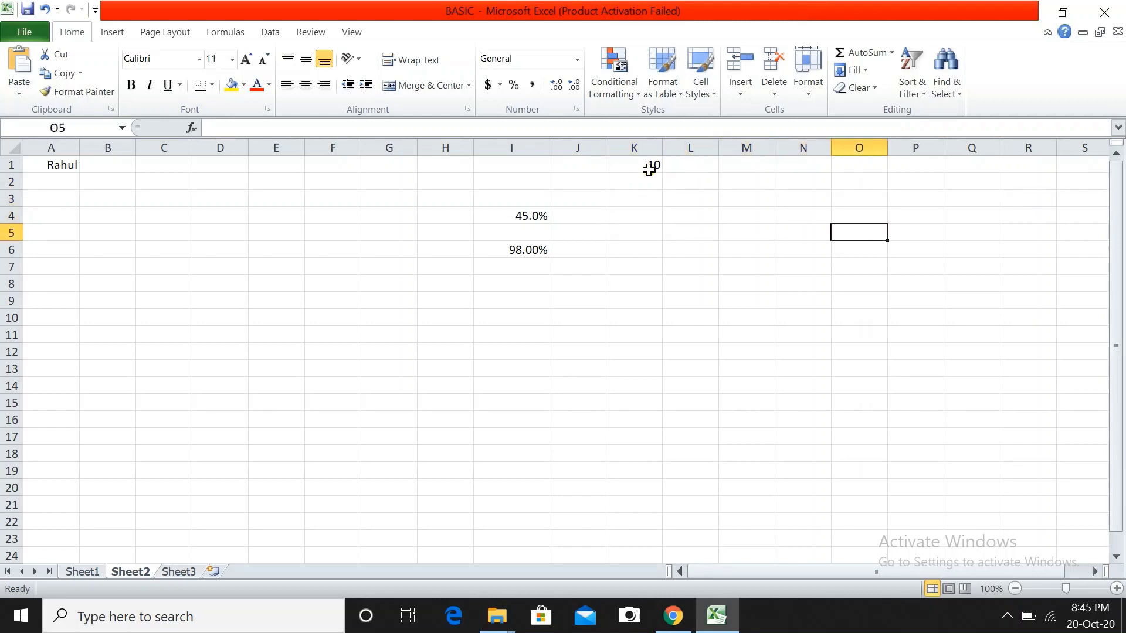
left_click(650, 169)
key("Left")
key("Left")
key("Right")
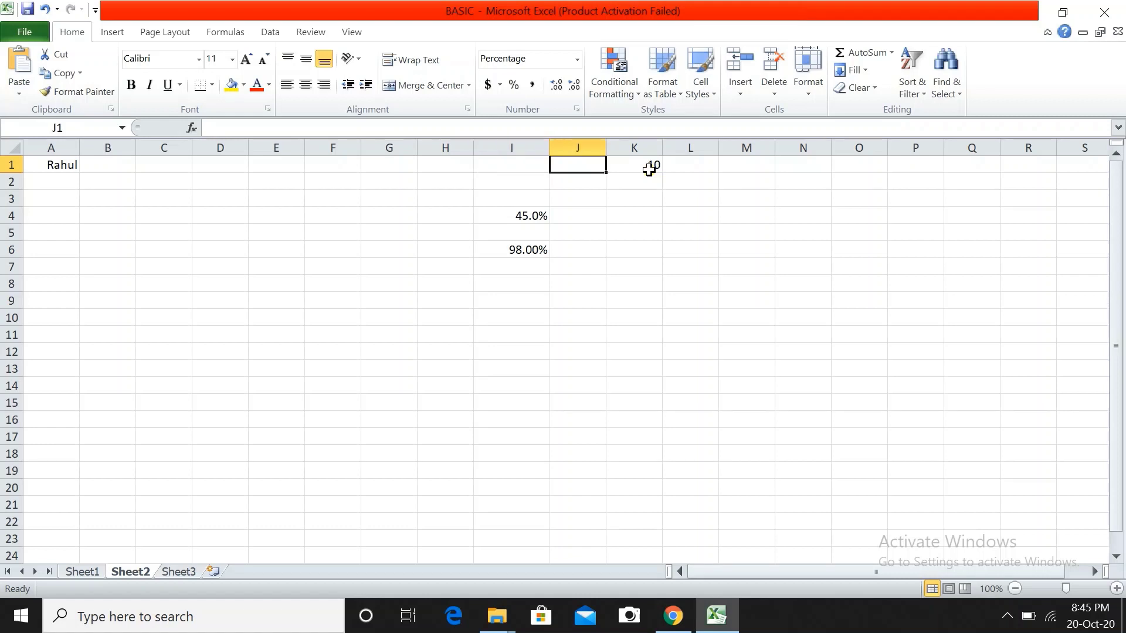
key("Right")
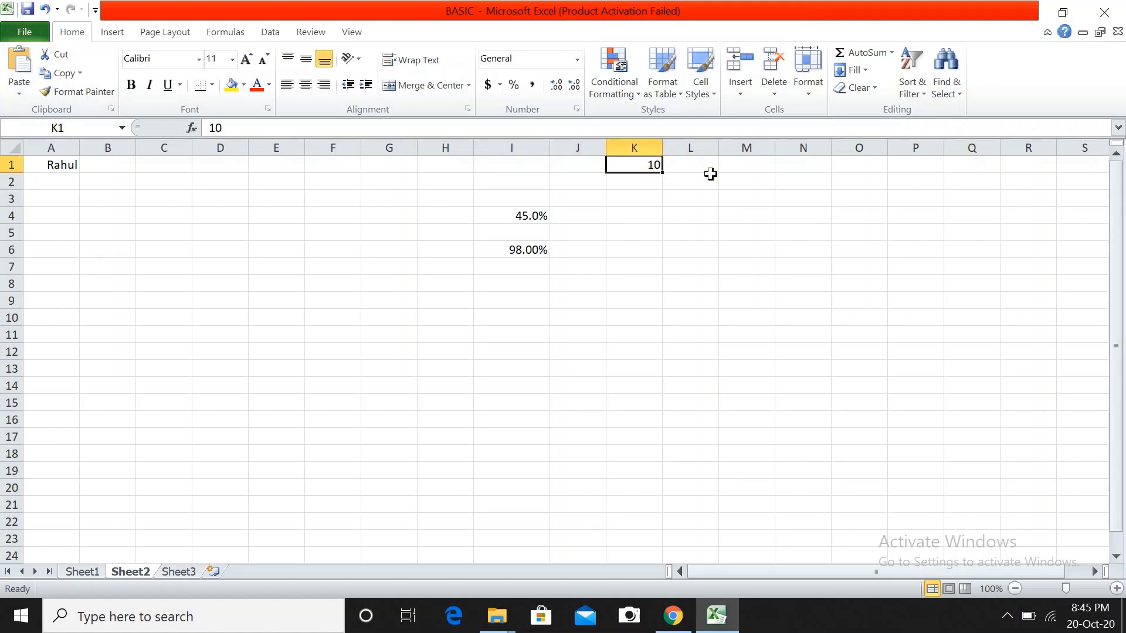
key("Down")
Fill K2:K7 with 20, 30, 40, 50, 60 and 50.
type("20")
key("Return")
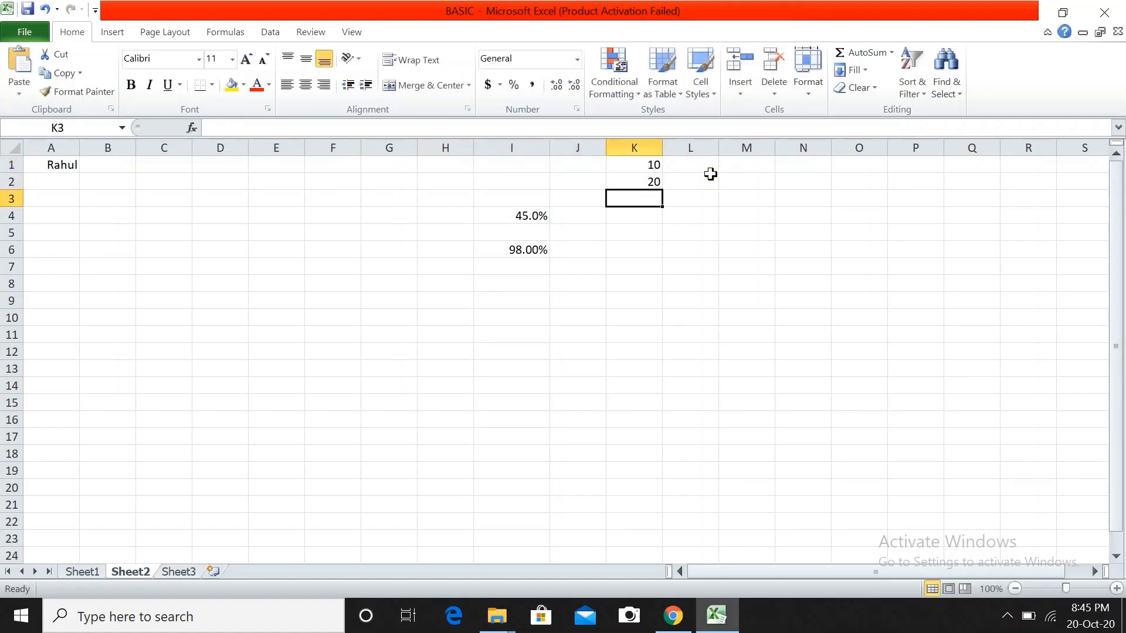
type("30")
key("Return")
type("40")
key("Return")
type("5")
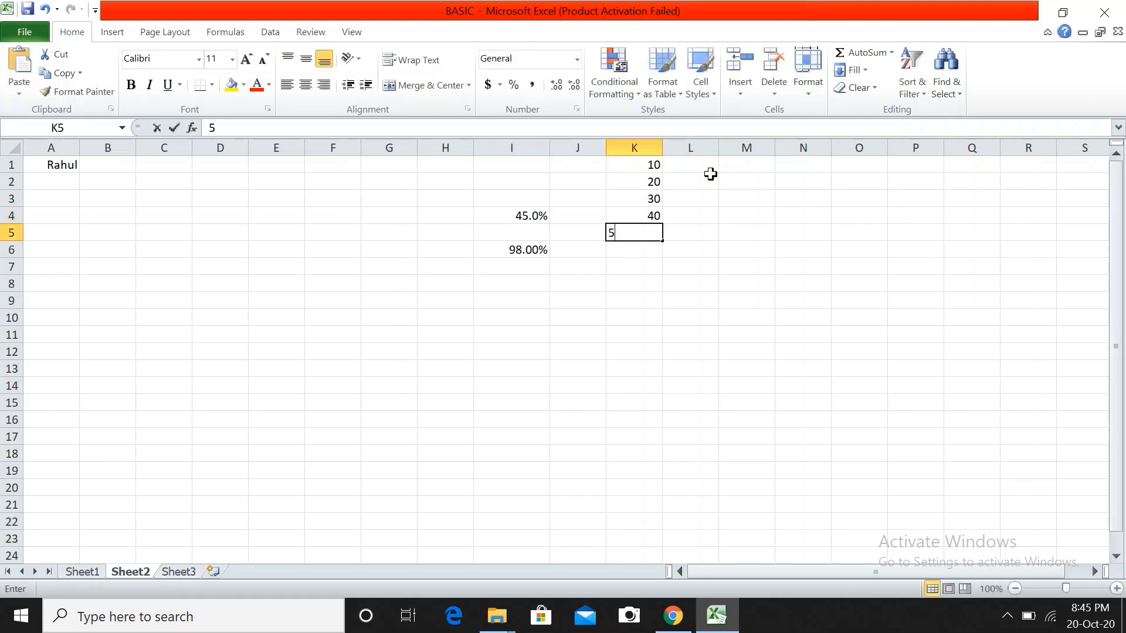
type("0")
key("Return")
type("60")
key("Return")
type("50")
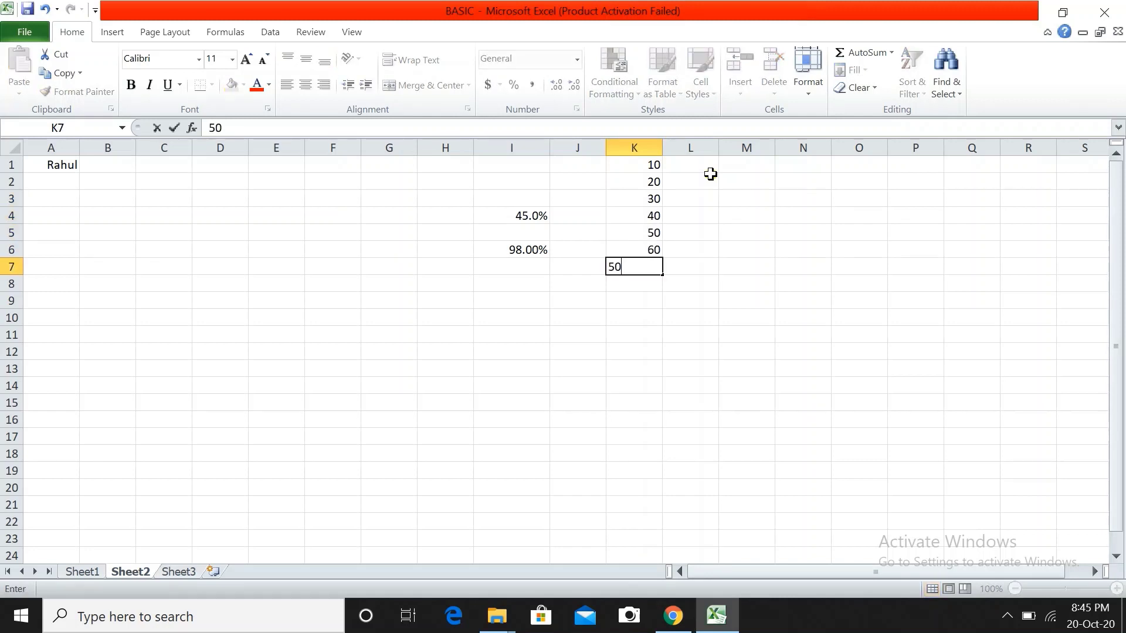
key("Return")
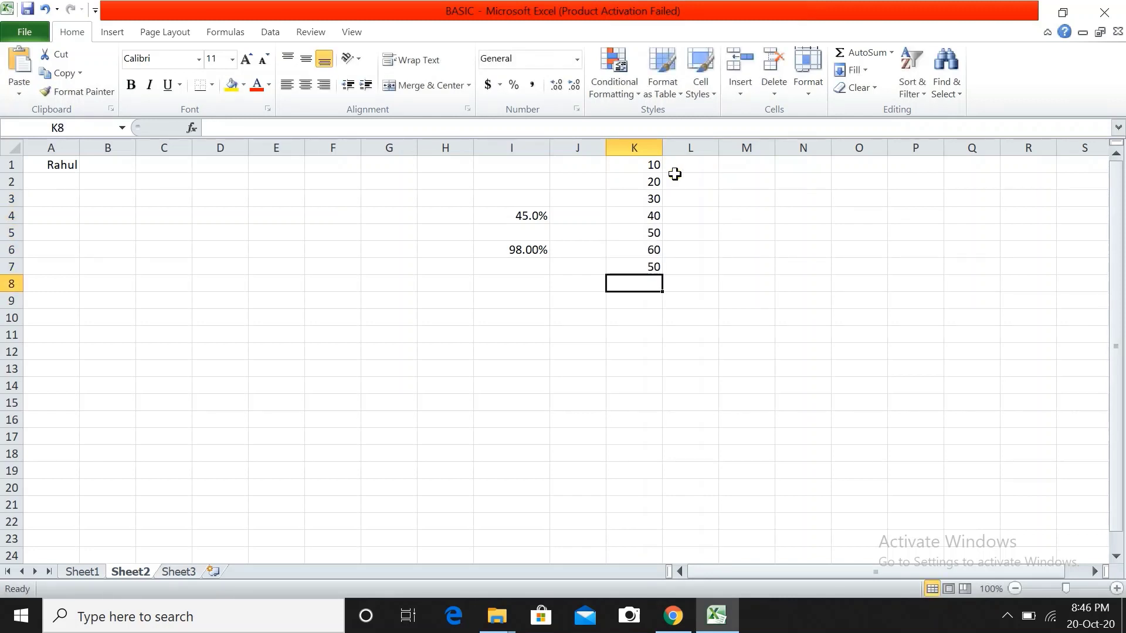
Centre the numbers in K1:K7, then reselect that range.
left_click_drag(646, 167, 654, 267)
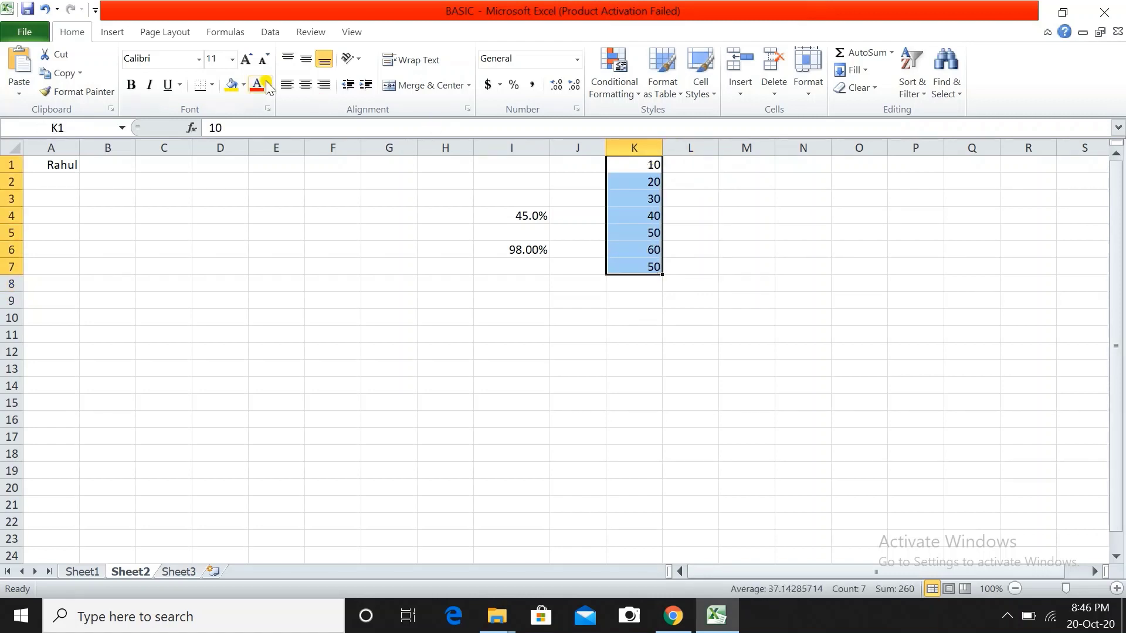
left_click(306, 85)
left_click(677, 228)
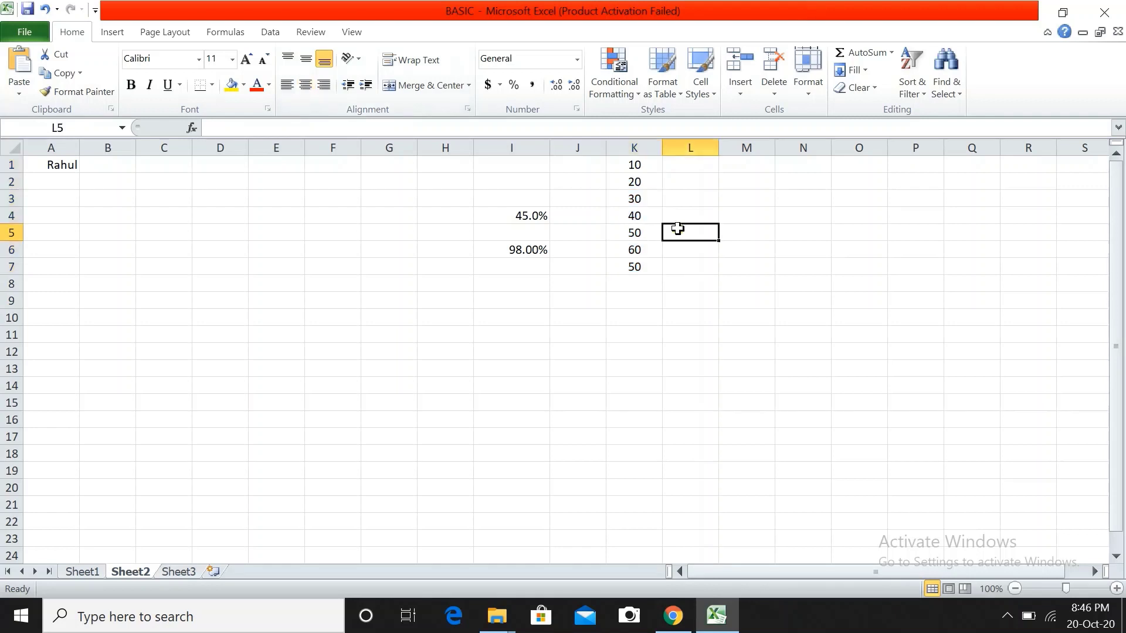
key("Left")
key("Down")
key("Down")
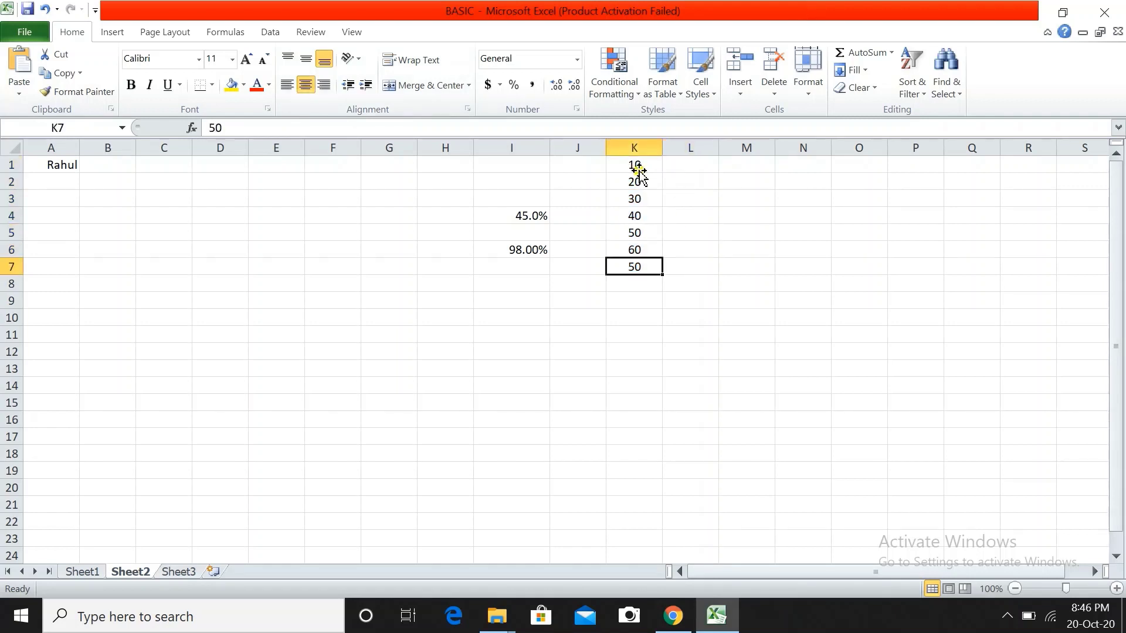
left_click(631, 164)
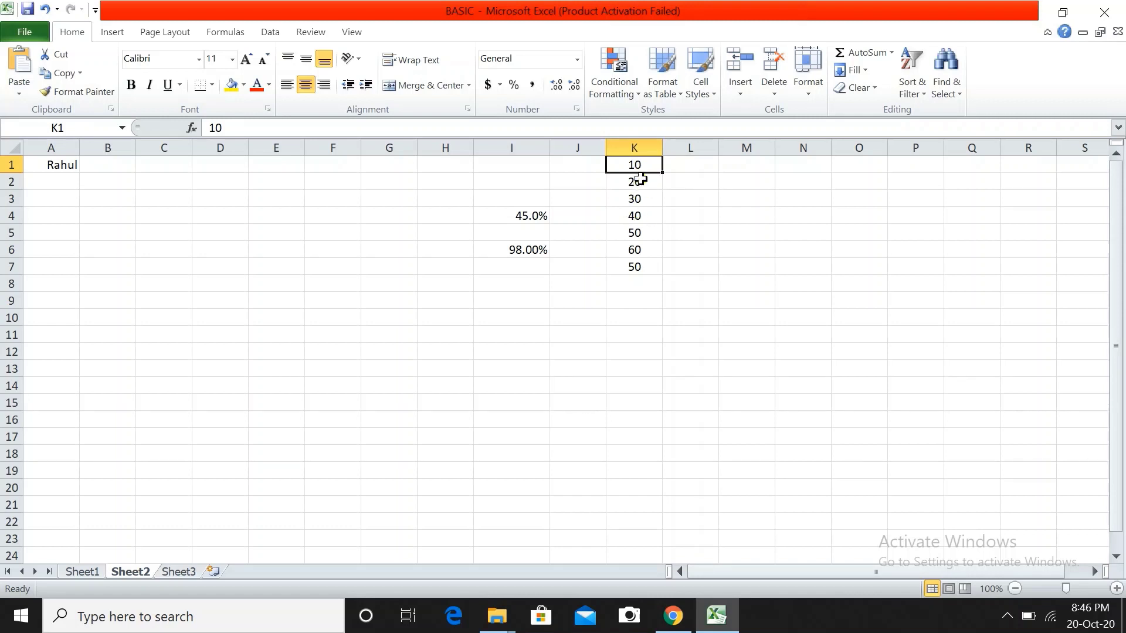
left_click_drag(644, 165, 648, 265)
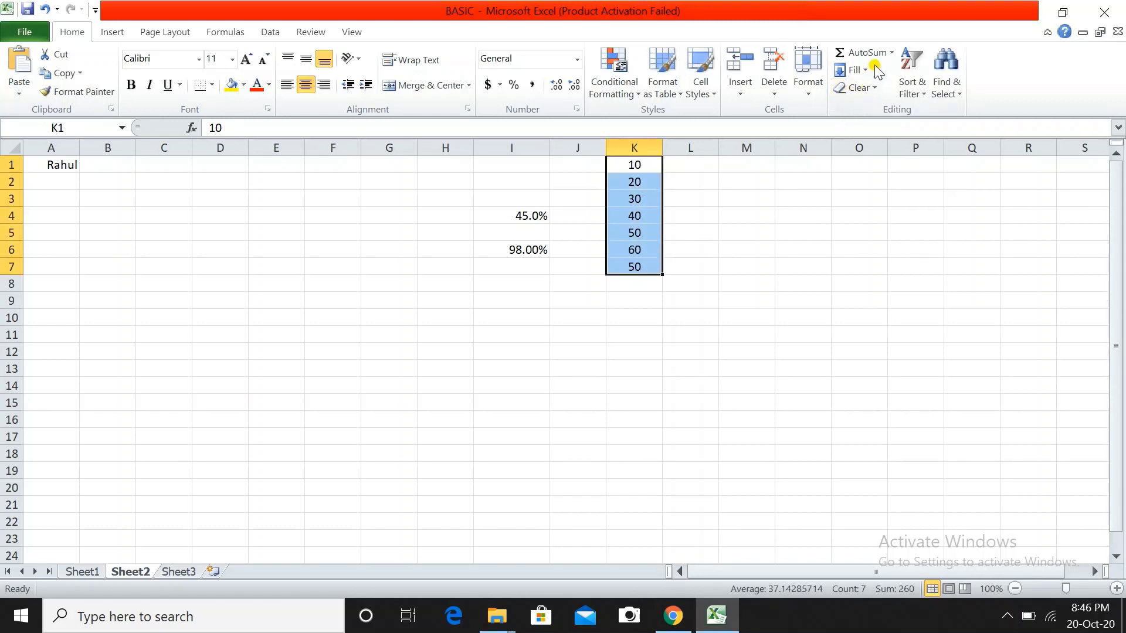
left_click(891, 52)
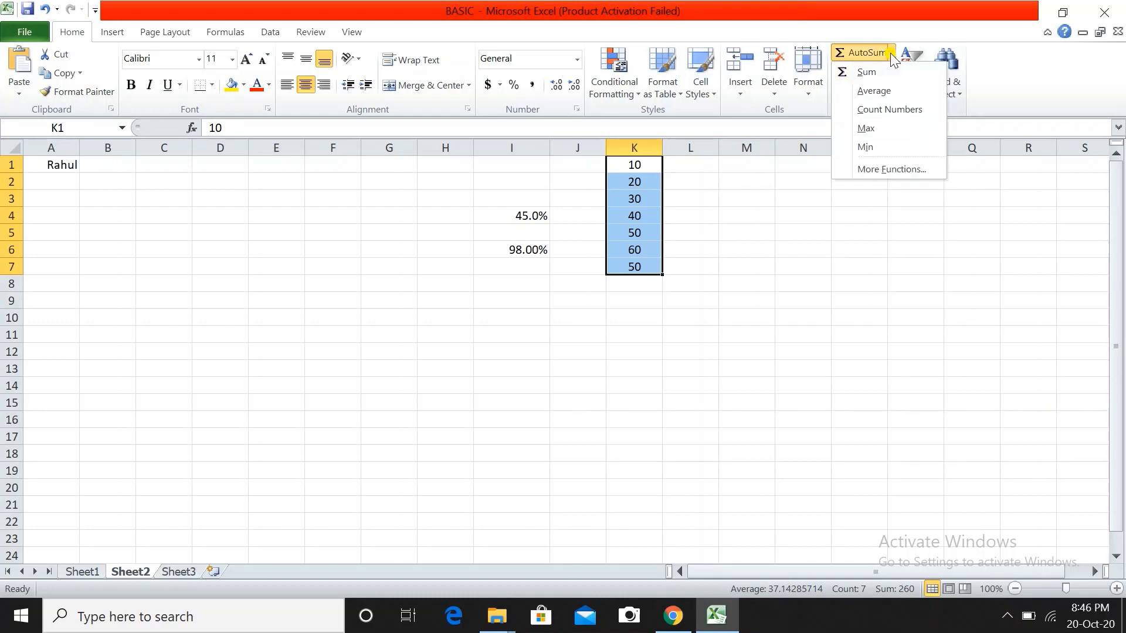
left_click(867, 72)
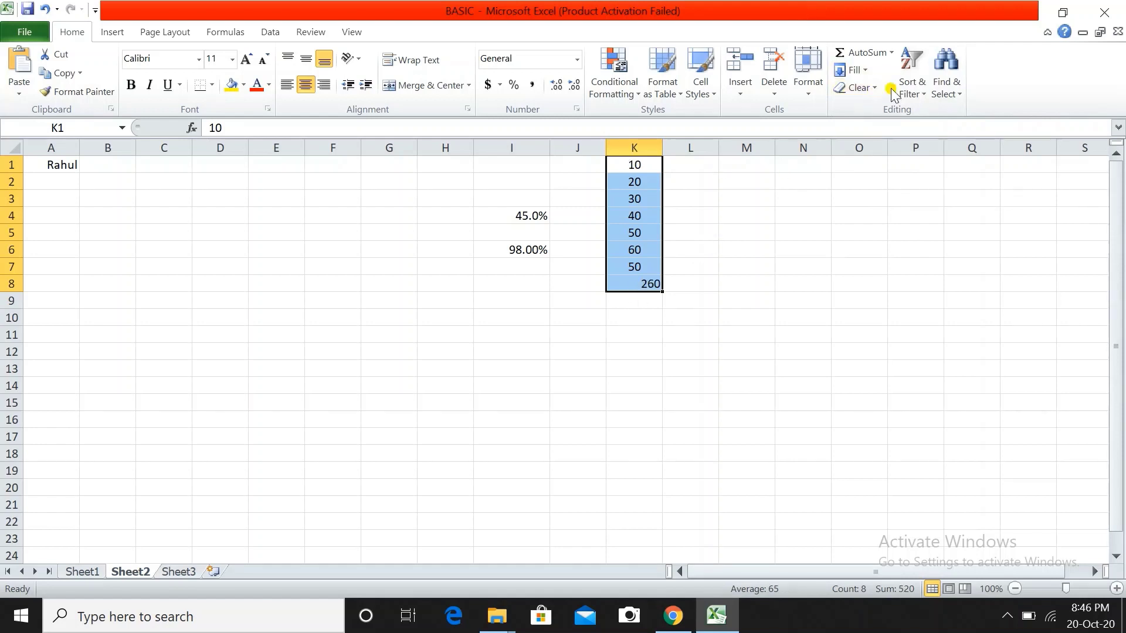
left_click(645, 285)
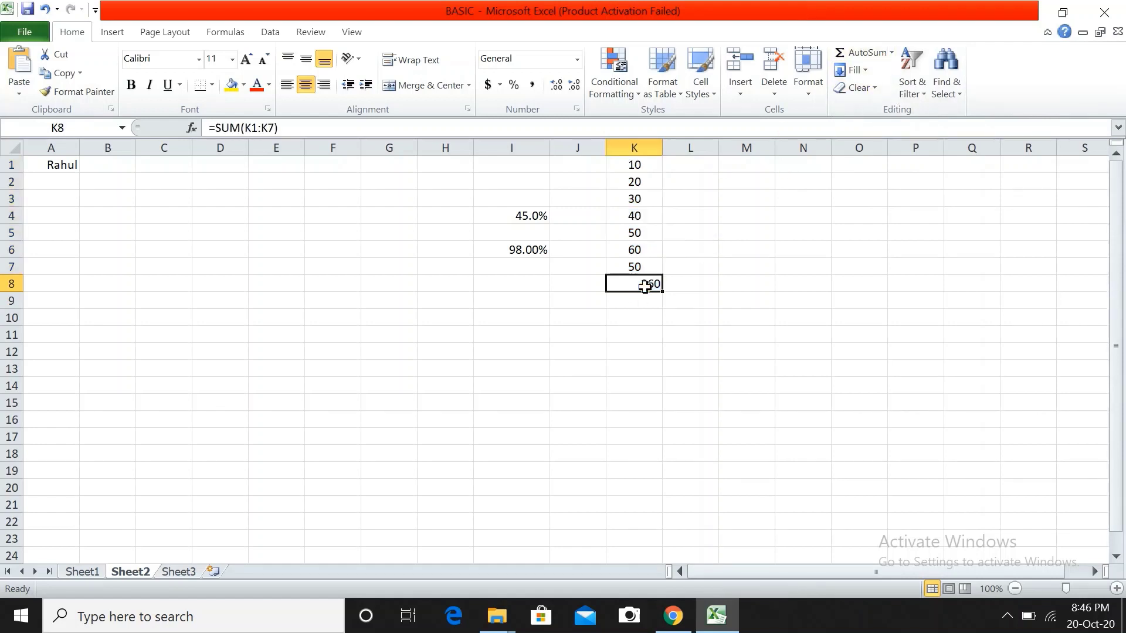
key("Delete")
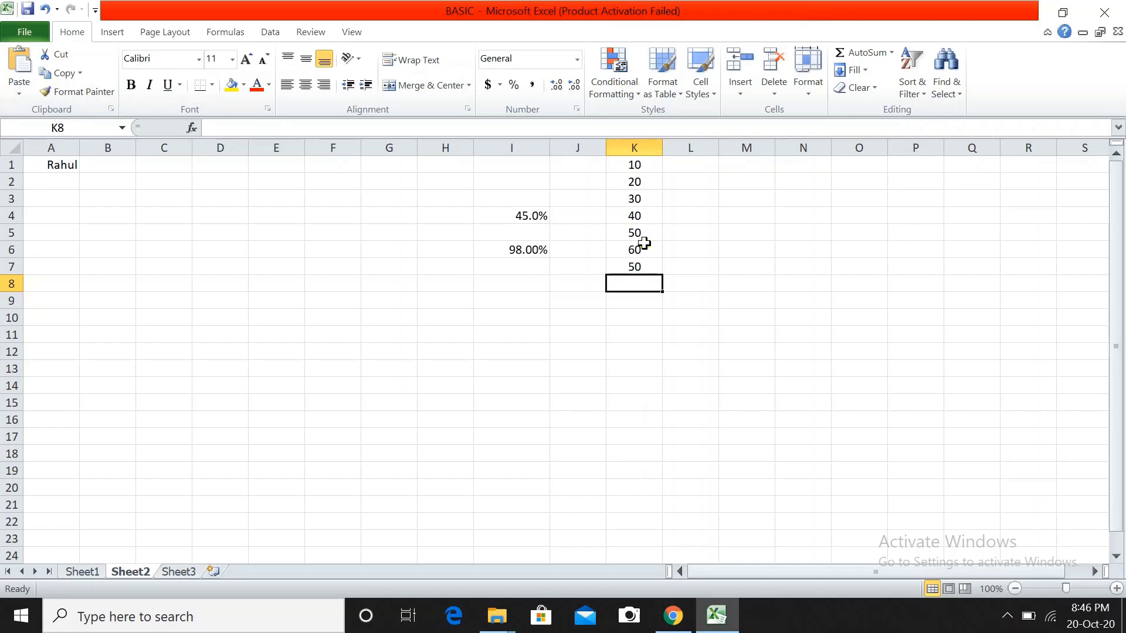
left_click_drag(633, 165, 644, 265)
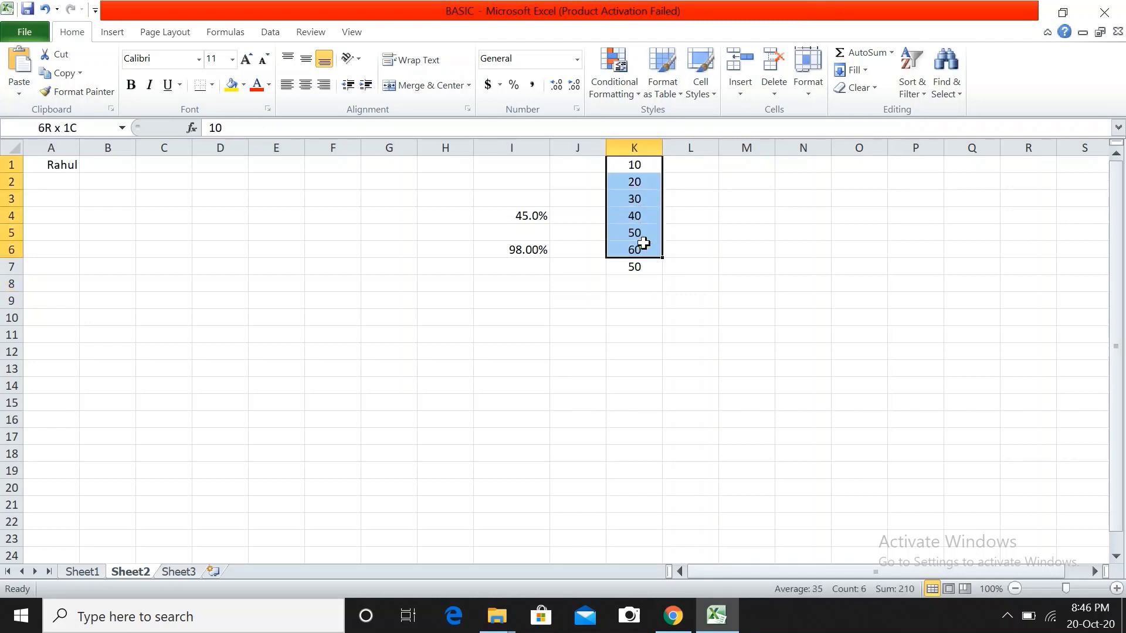
left_click(881, 56)
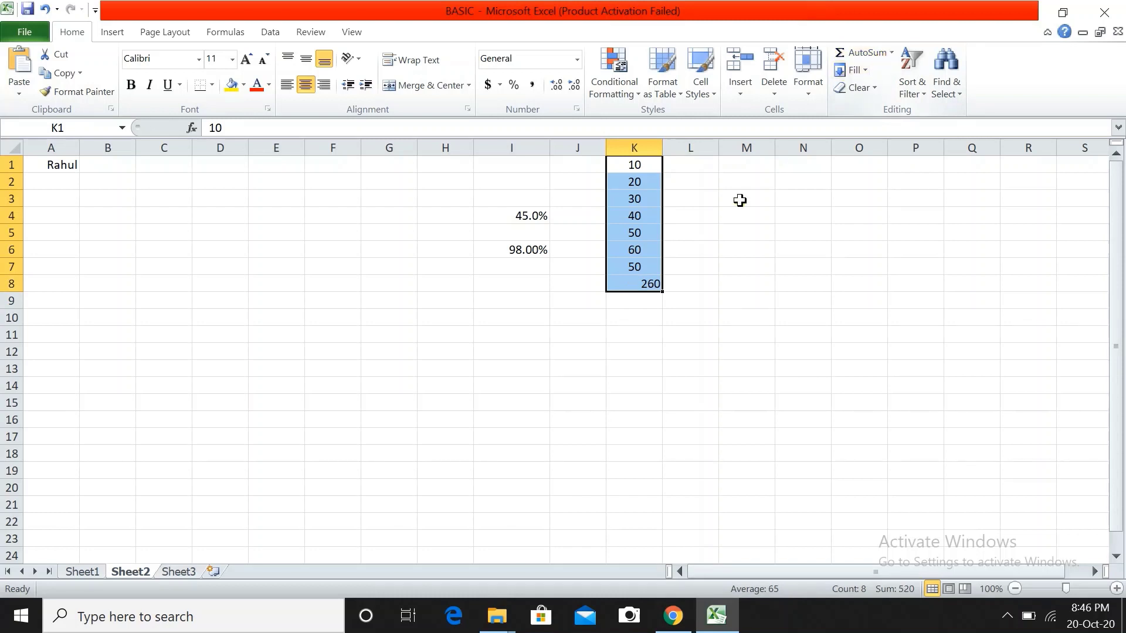
left_click(645, 284)
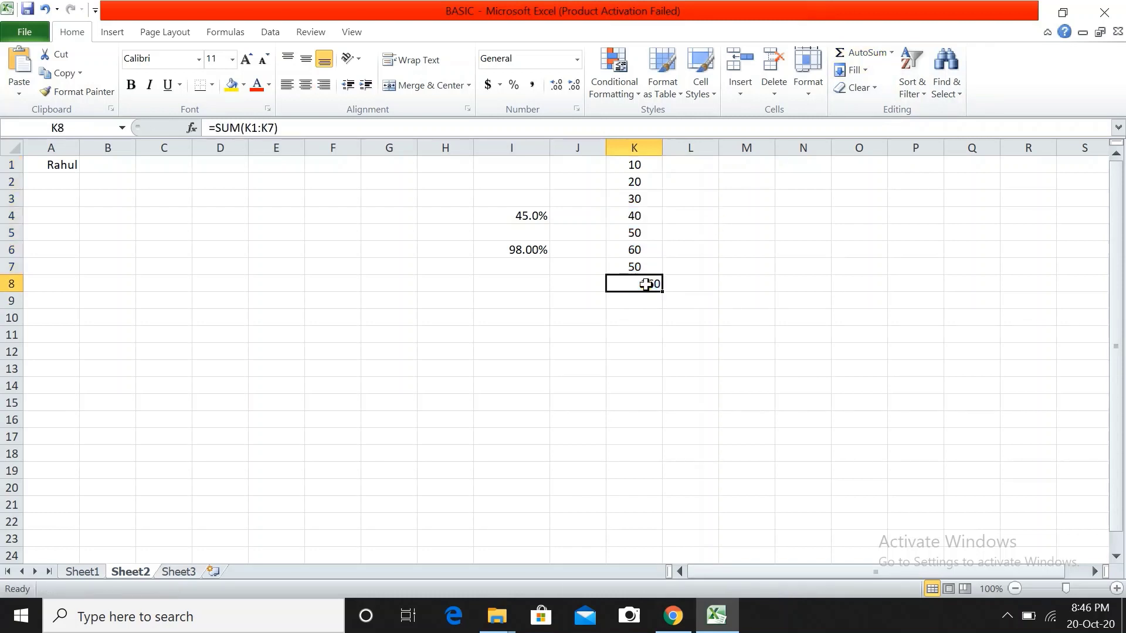
key("Delete")
left_click_drag(635, 165, 641, 258)
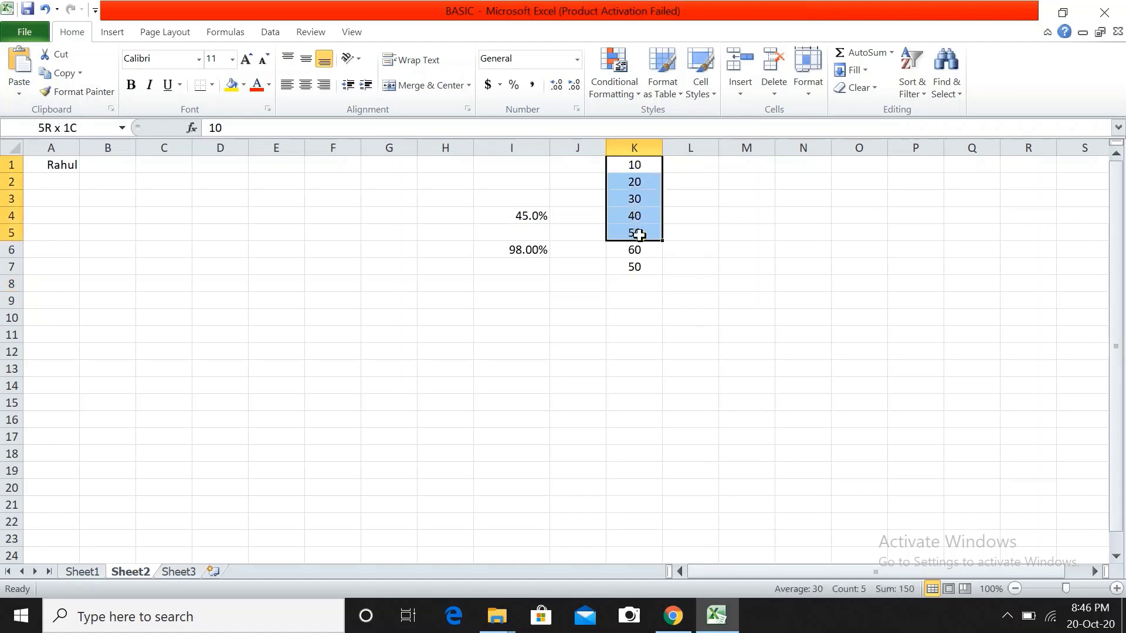
Use AutoSum to put the Average of K1:K7 in K8 and Count Numbers in K9.
left_click(891, 53)
left_click(892, 94)
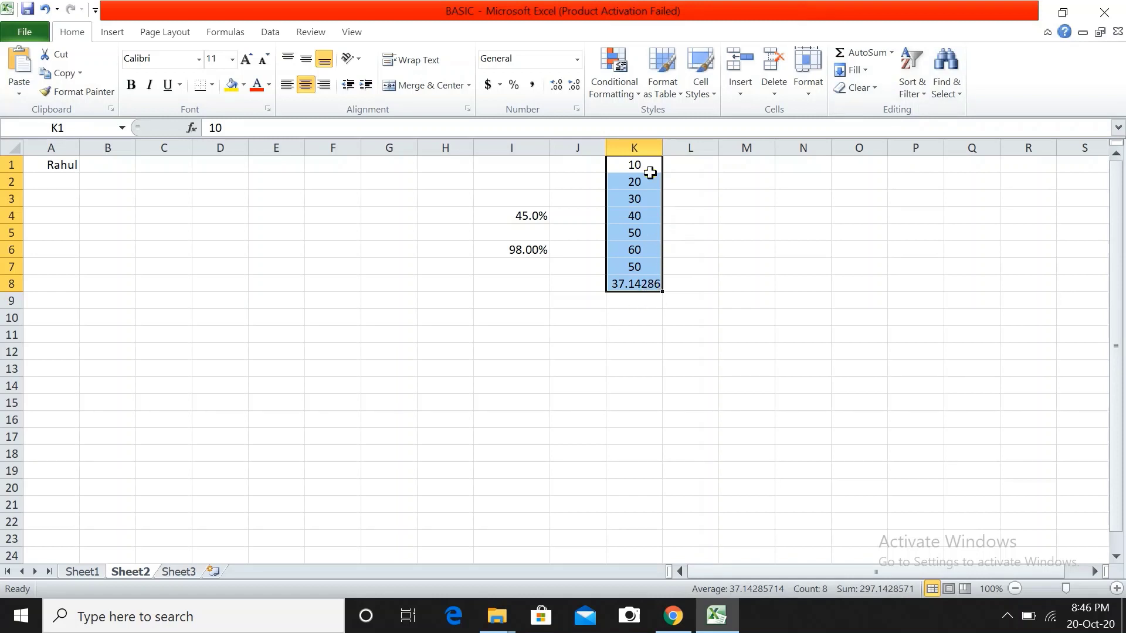
left_click(889, 54)
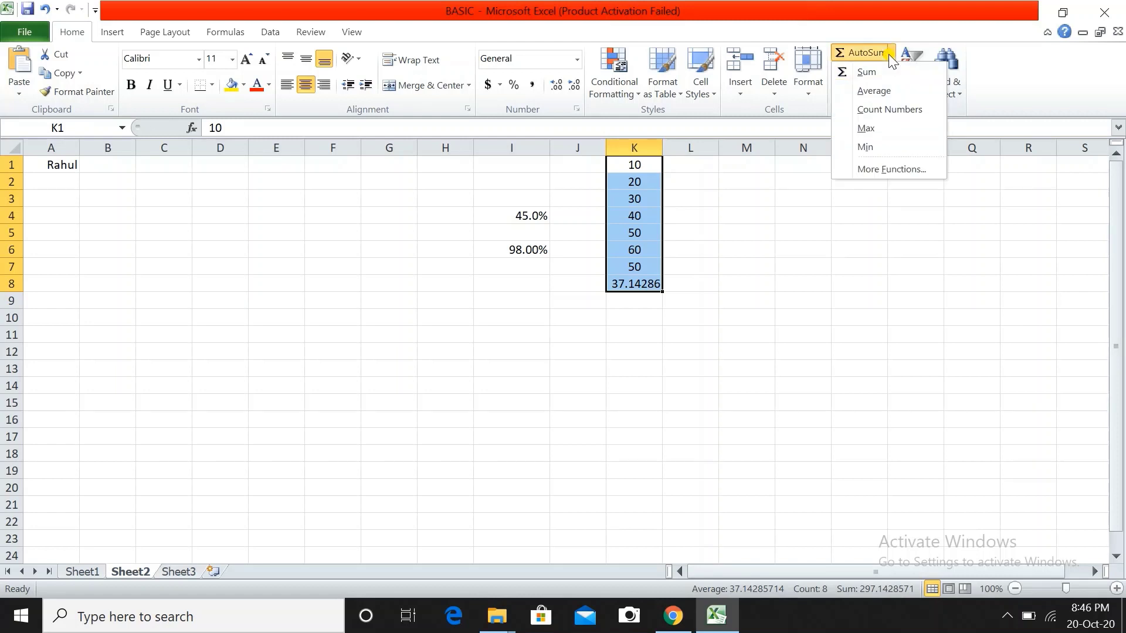
left_click(884, 109)
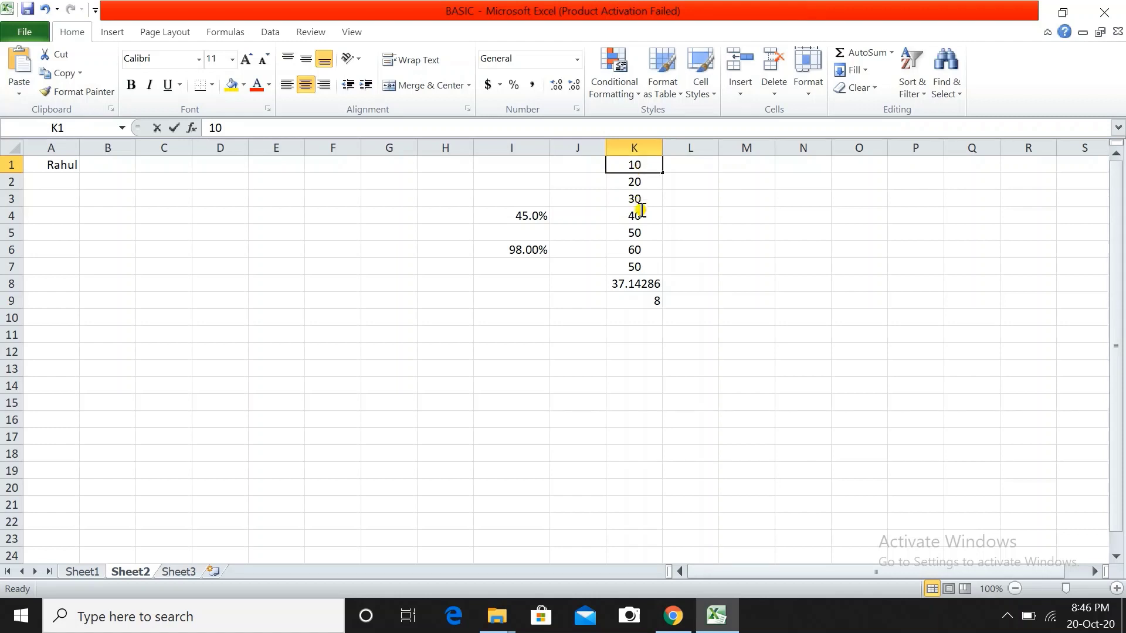
key("F2")
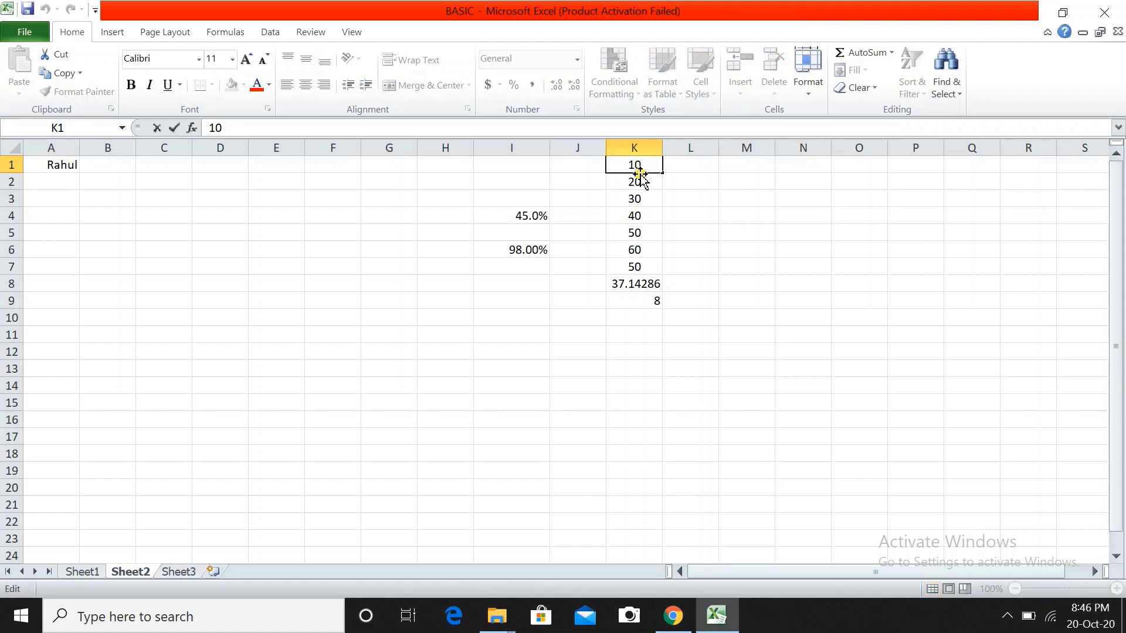
left_click_drag(642, 170, 643, 201)
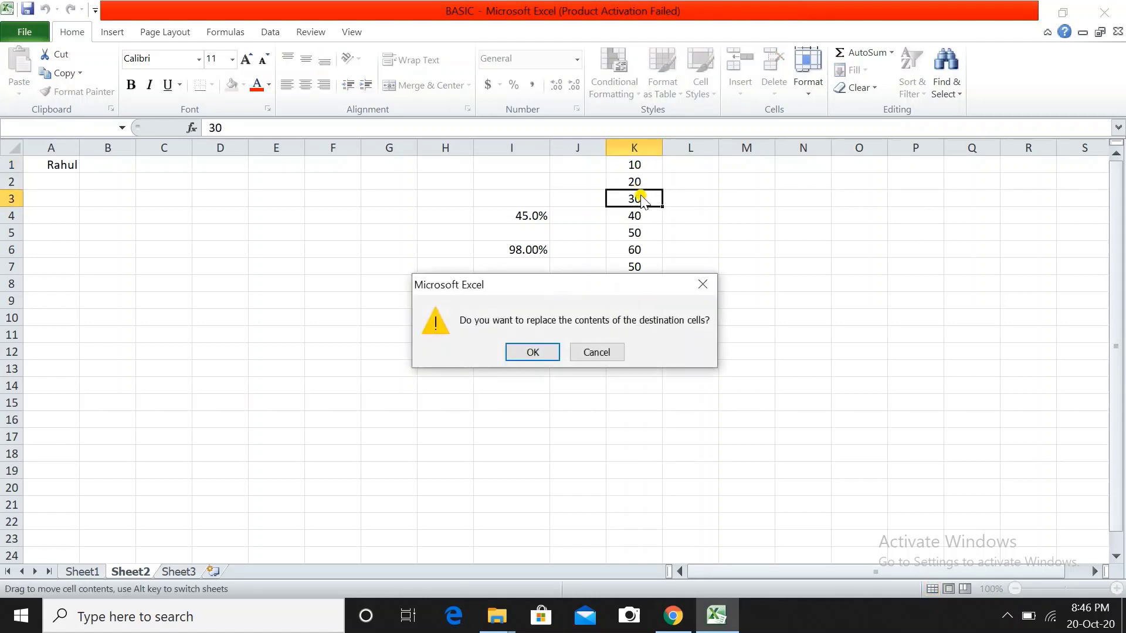
left_click(539, 352)
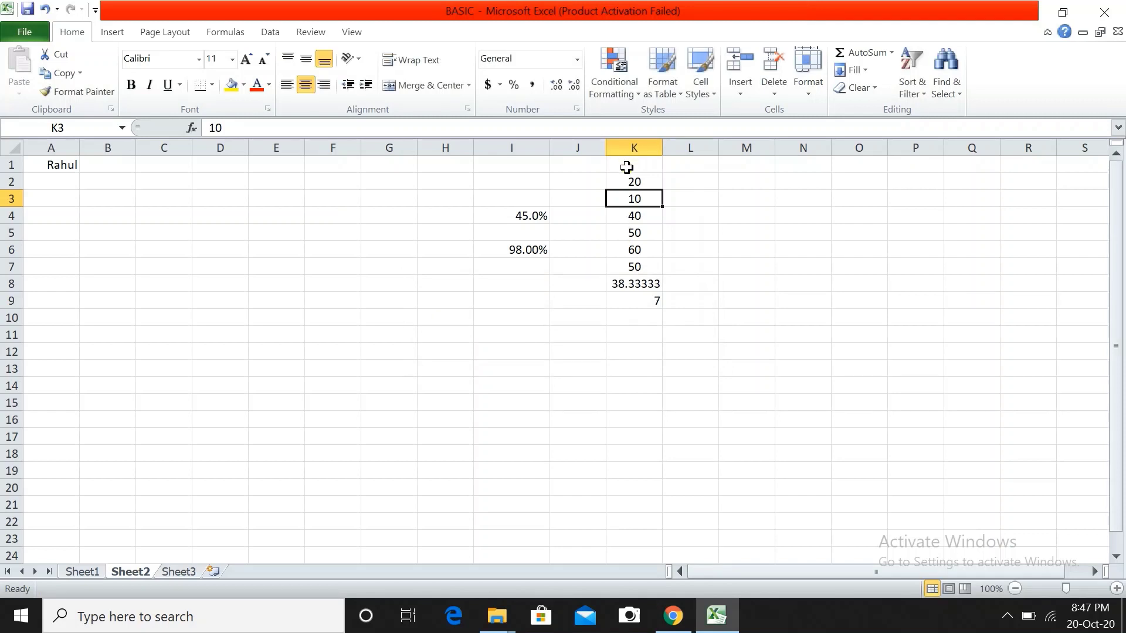
key("ctrl+z")
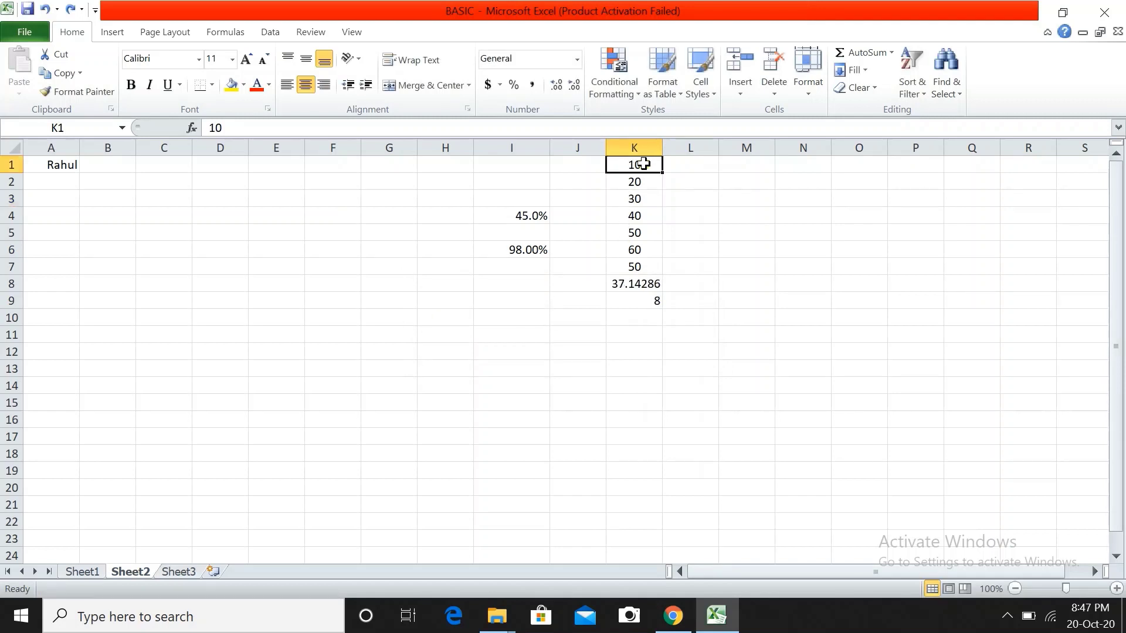
left_click_drag(642, 165, 645, 285)
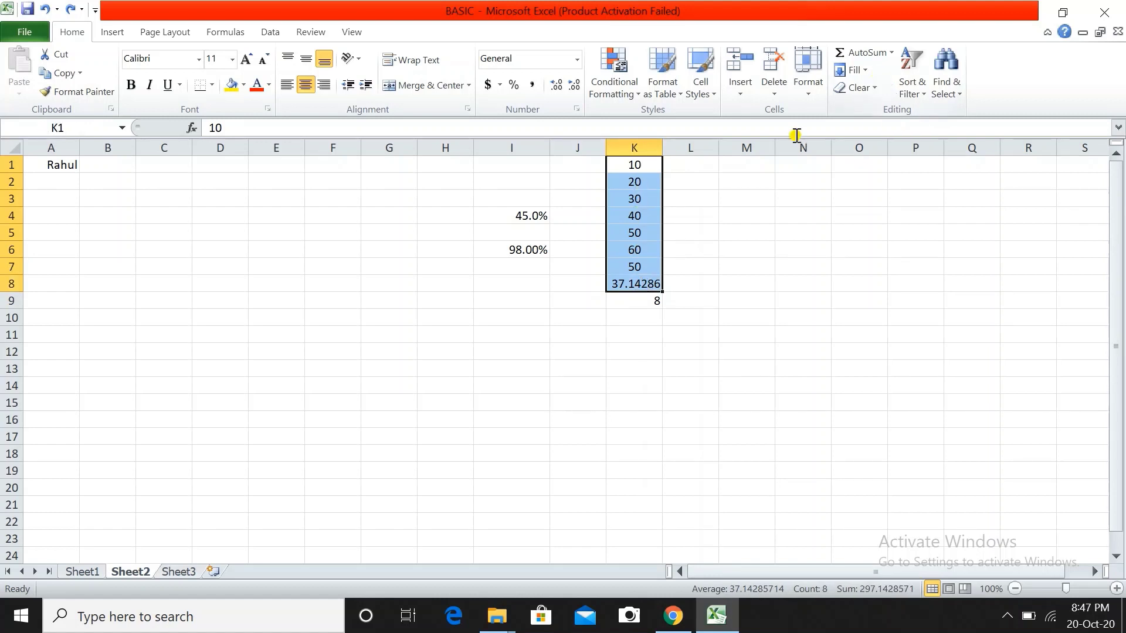
Add the column maximum 60 in K10 and minimum 8 in K11 below K1:K9.
left_click(735, 174)
left_click_drag(634, 165, 652, 298)
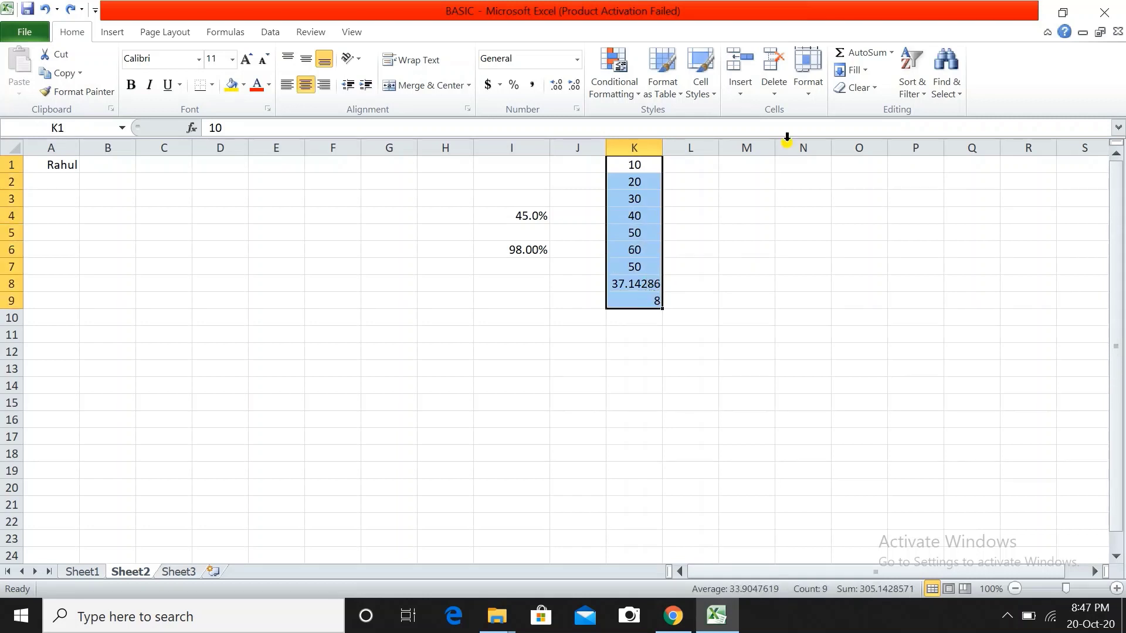
left_click(890, 56)
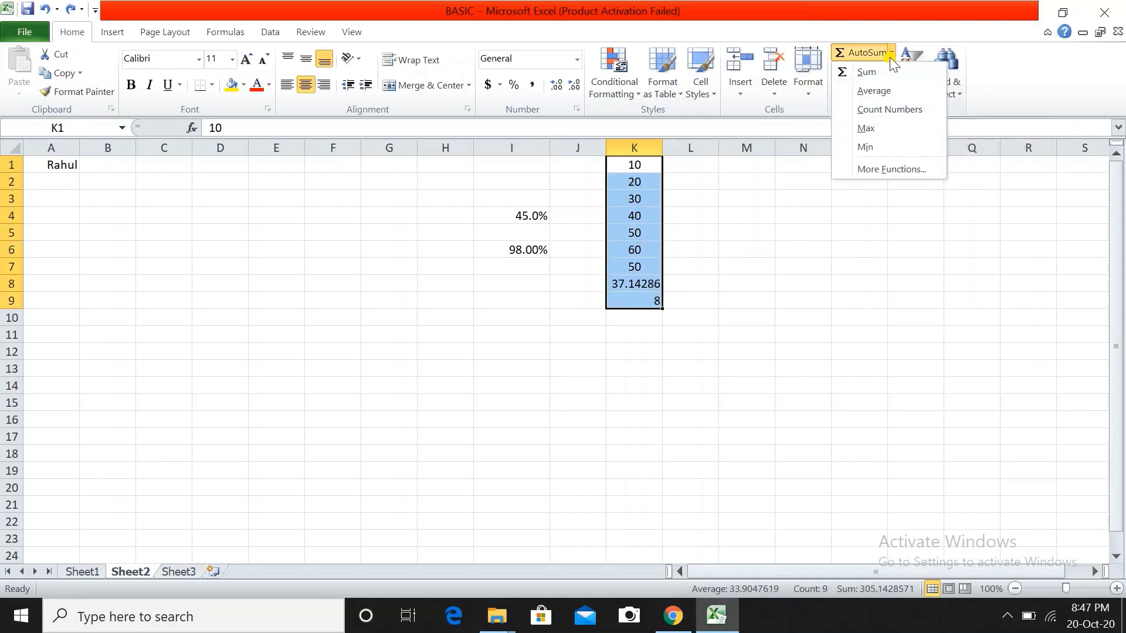
left_click(879, 128)
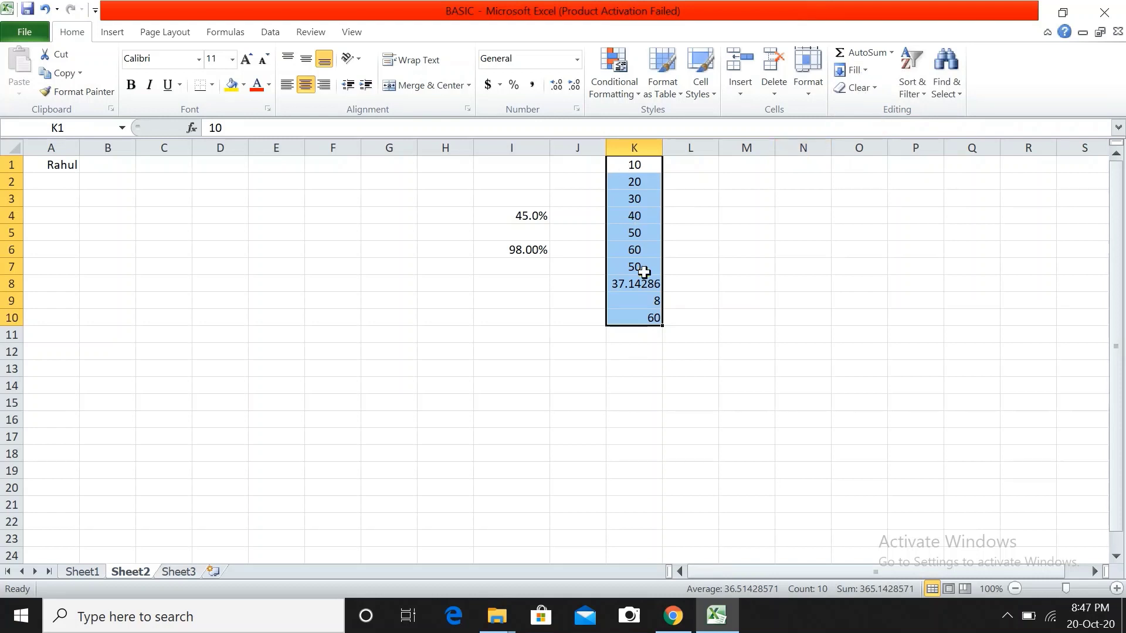
left_click(891, 53)
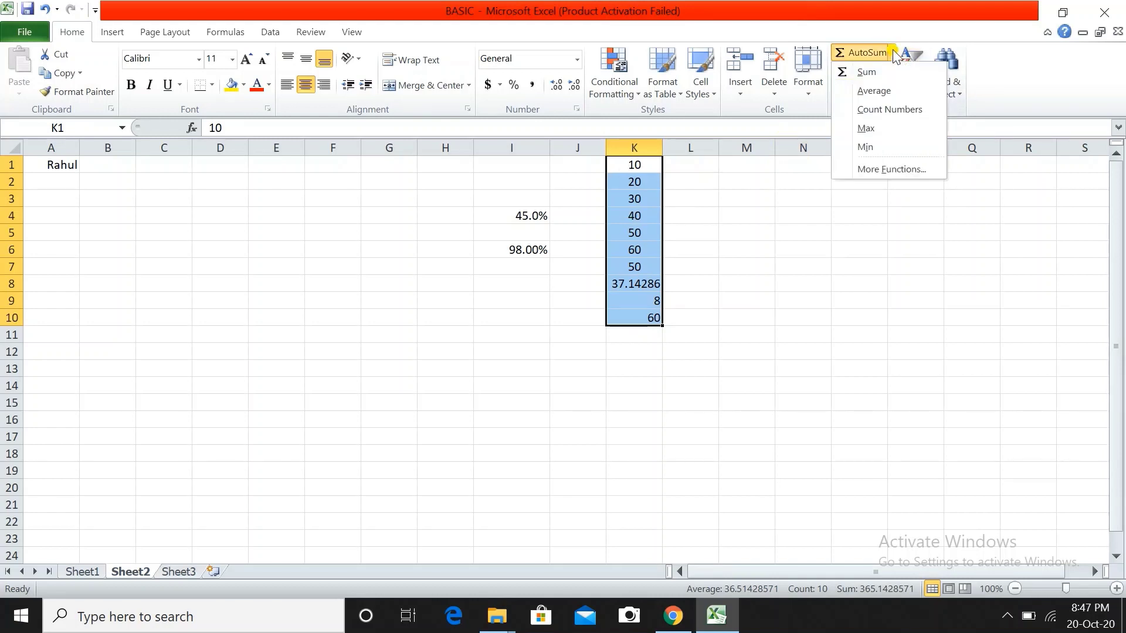
left_click(887, 146)
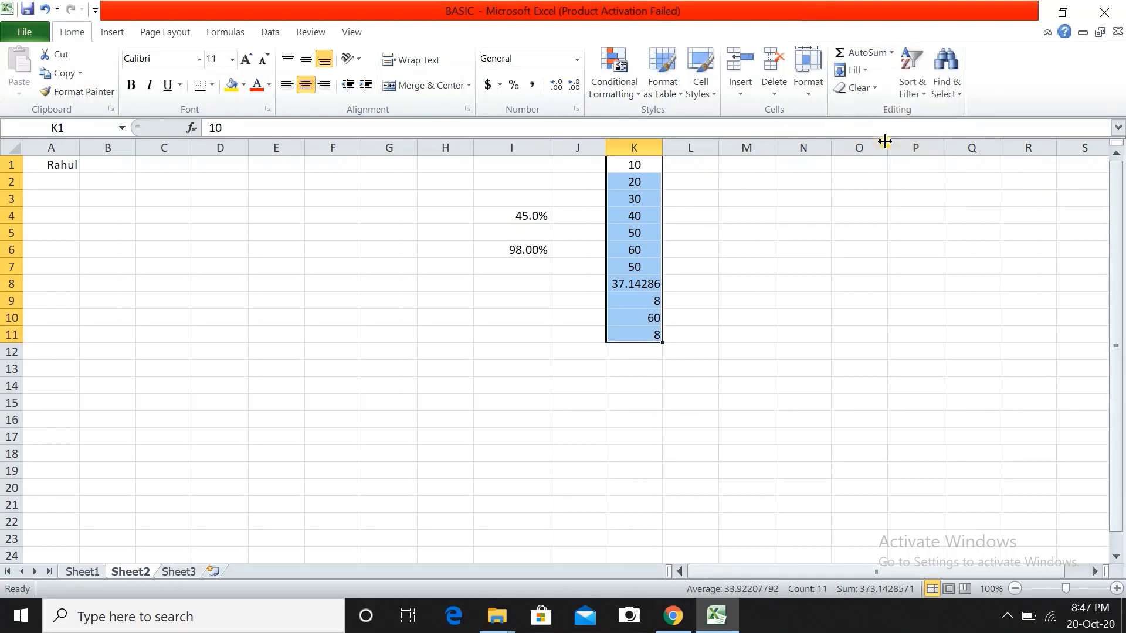
left_click(744, 250)
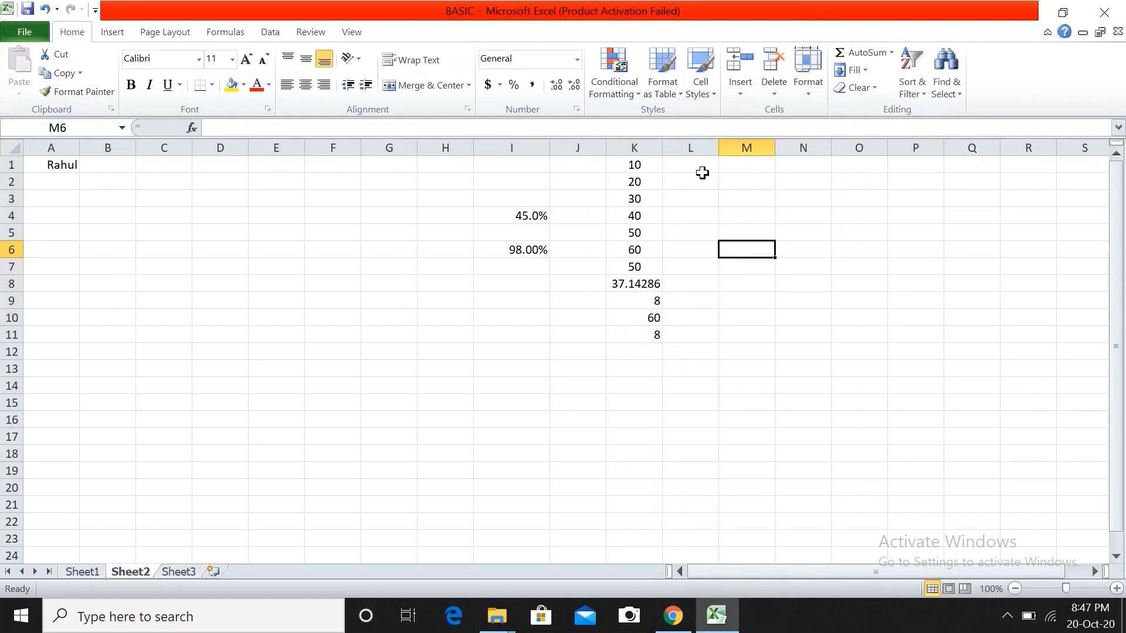
Enter 1 in M1 and 2 in M2 to start a counting series.
left_click(736, 171)
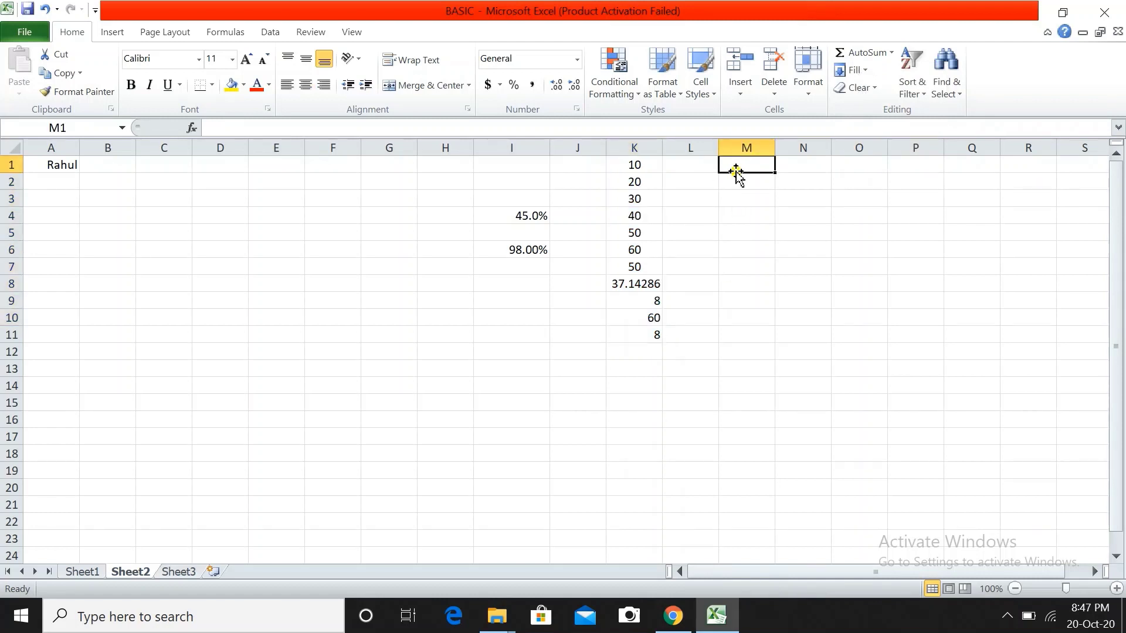
type("1")
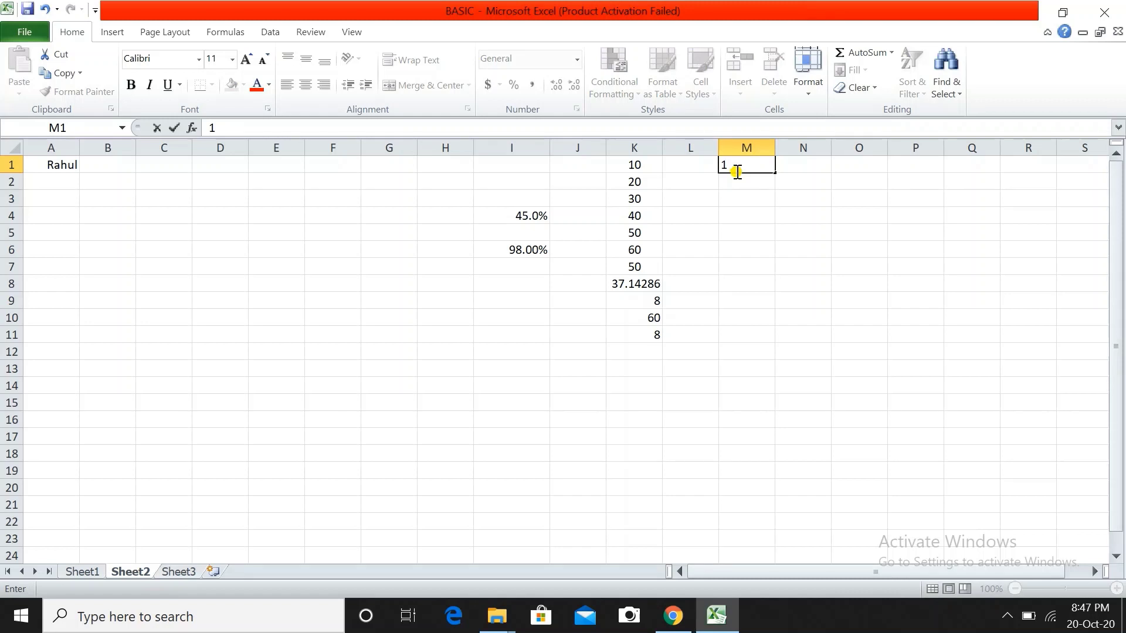
key("Return")
type("2")
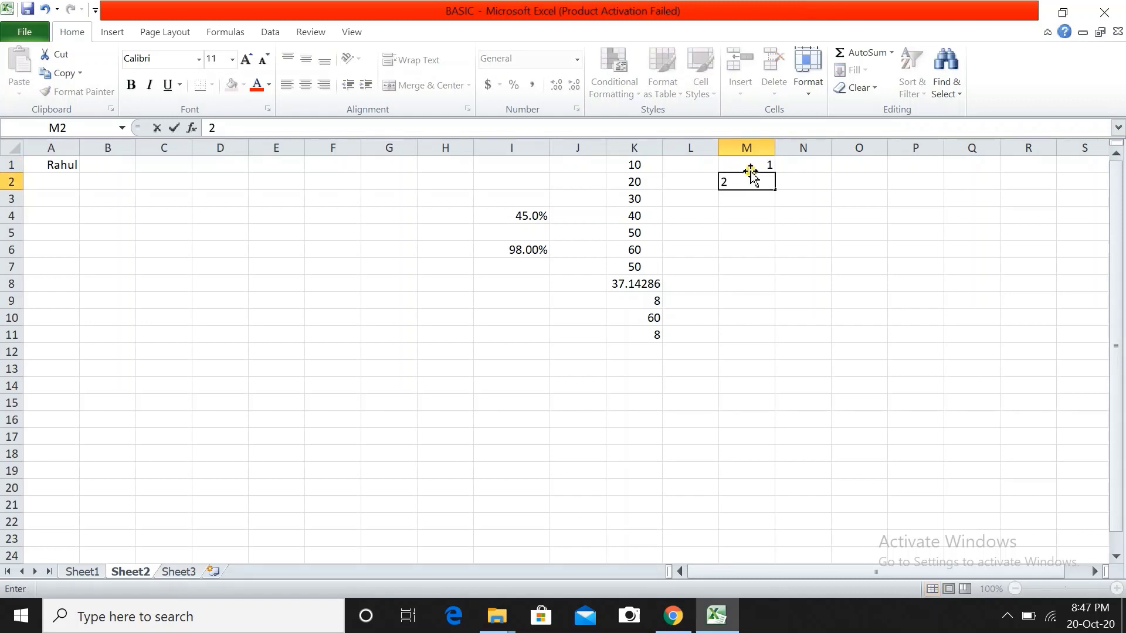
key("Return")
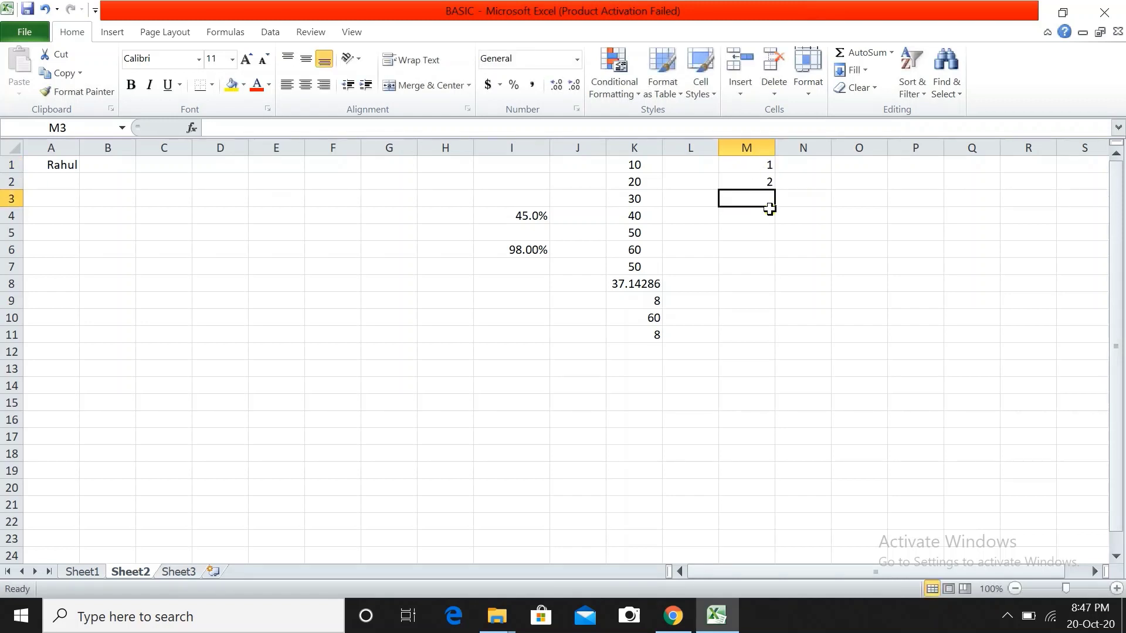
Extend the 1, 2 pattern down column M to 20 in M20.
left_click(763, 170)
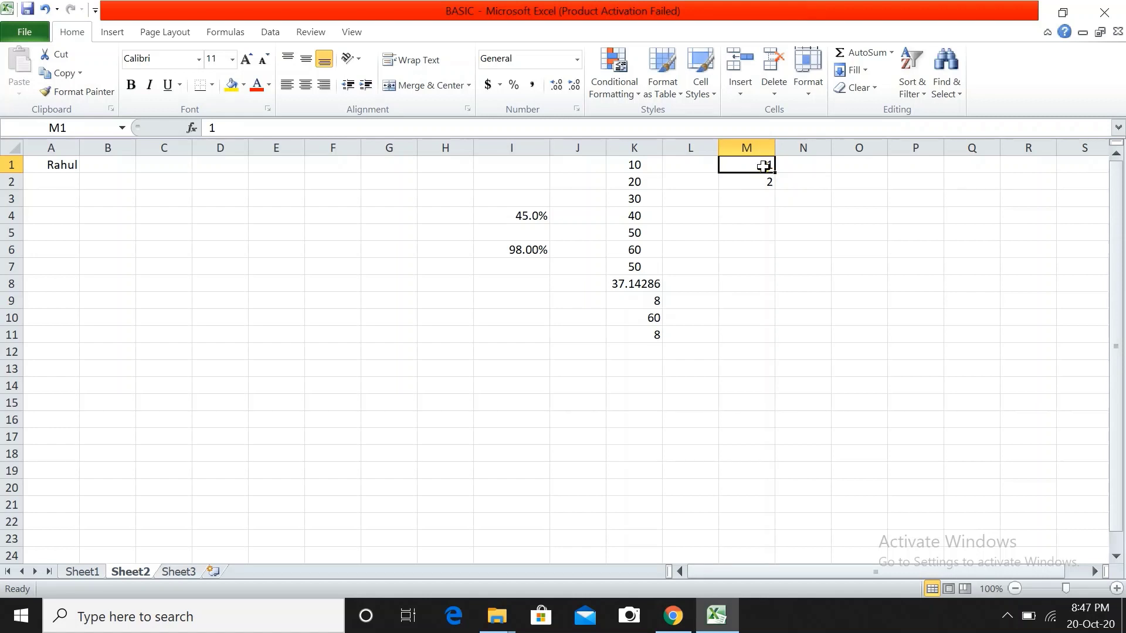
left_click_drag(763, 166, 775, 247)
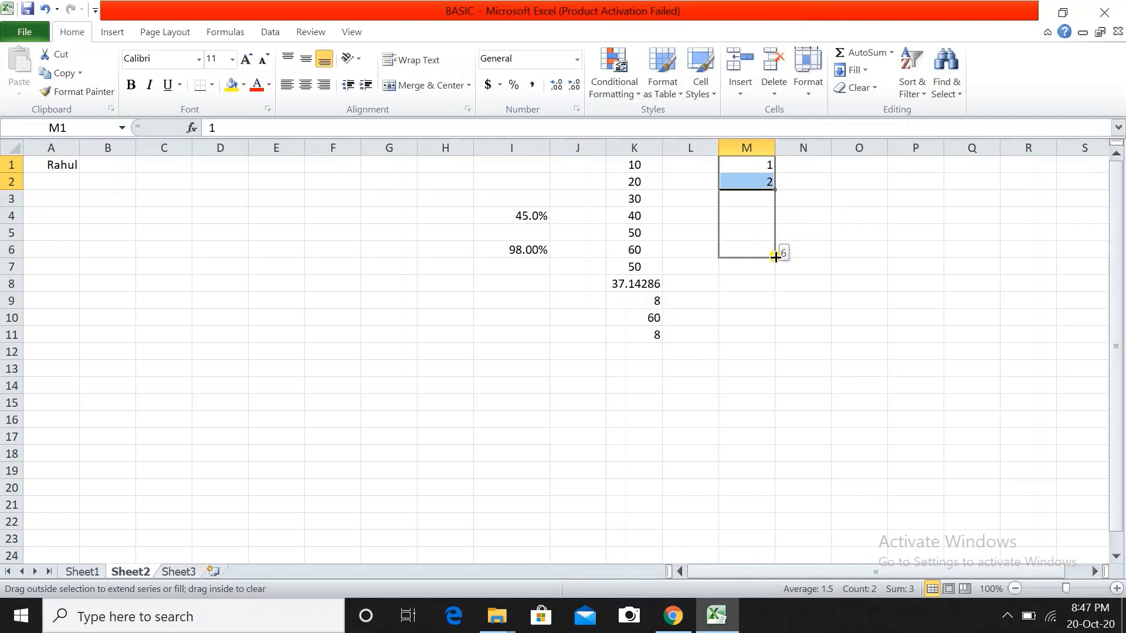
left_click_drag(775, 247, 771, 334)
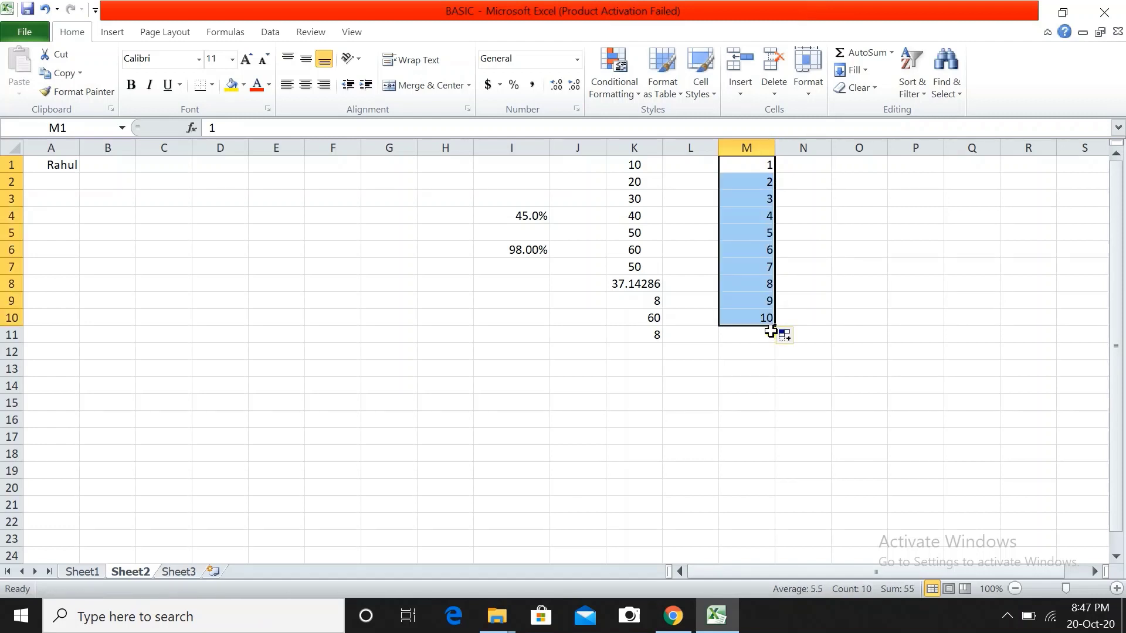
mouse_move(770, 332)
left_mouse_down()
mouse_move(776, 513)
mouse_move(775, 499)
left_mouse_up()
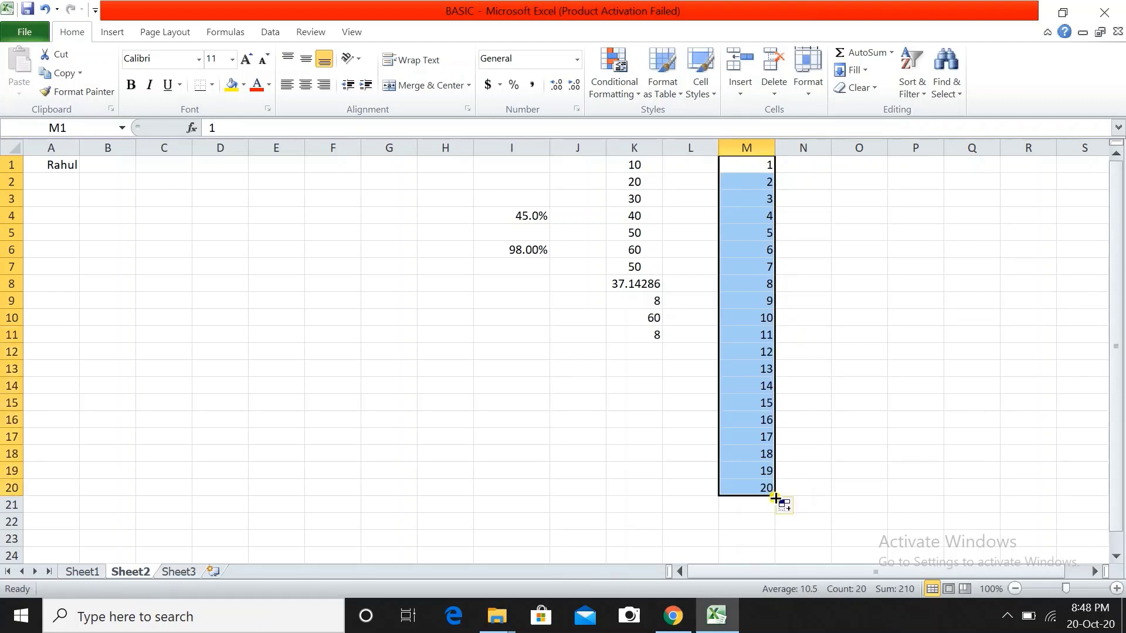
left_click(818, 162)
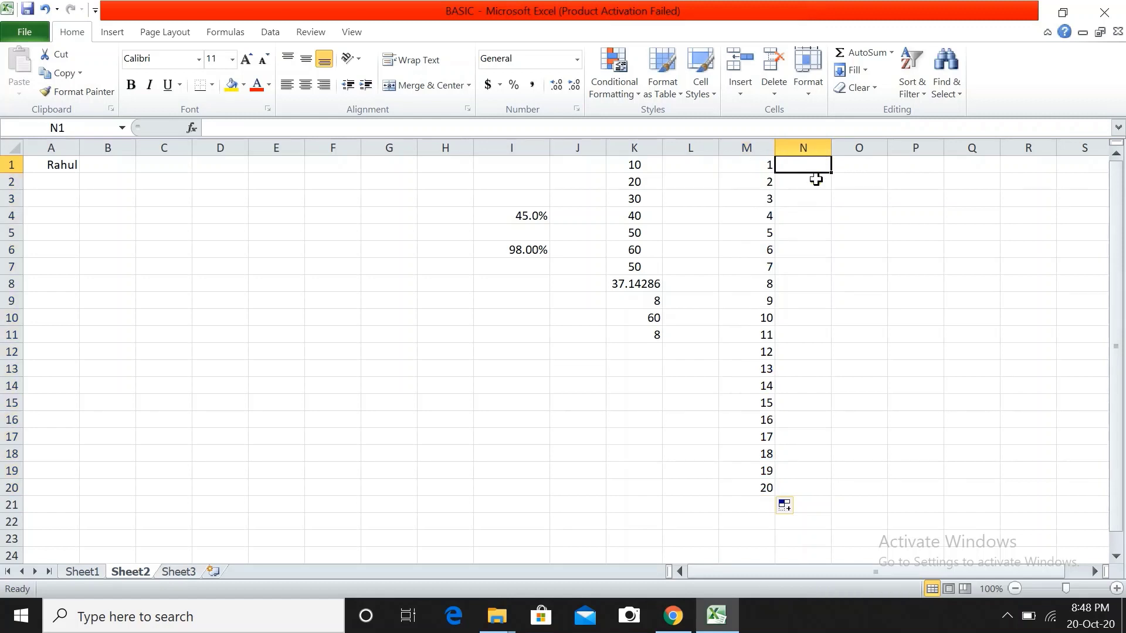
Fill N1:N15 with 10 to 150 in steps of ten.
type("10")
key("Return")
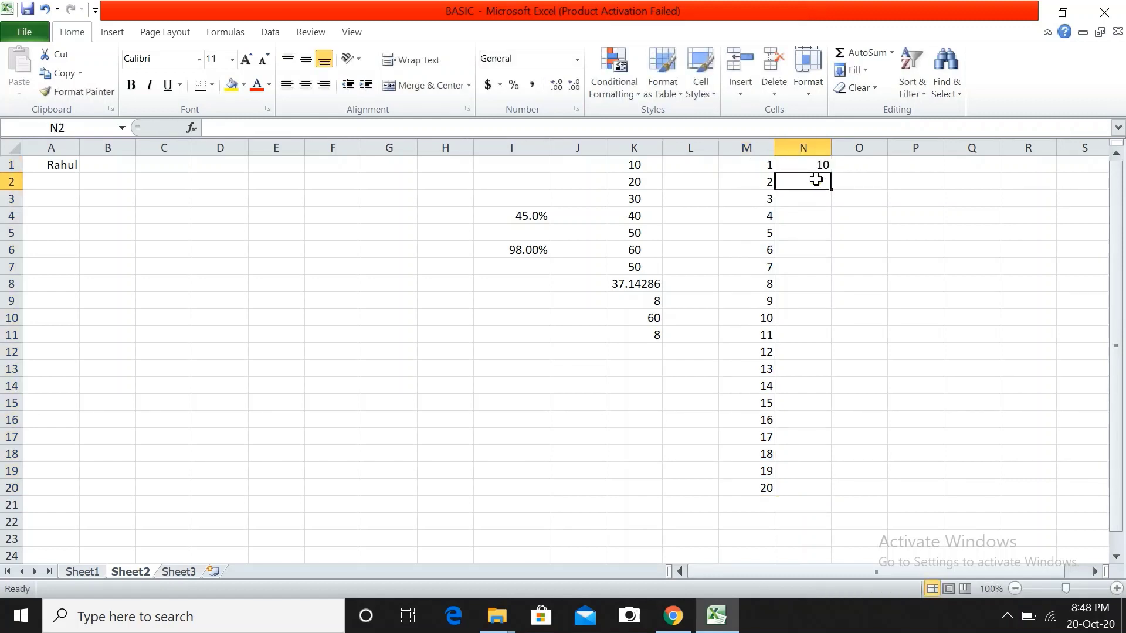
type("20")
key("Return")
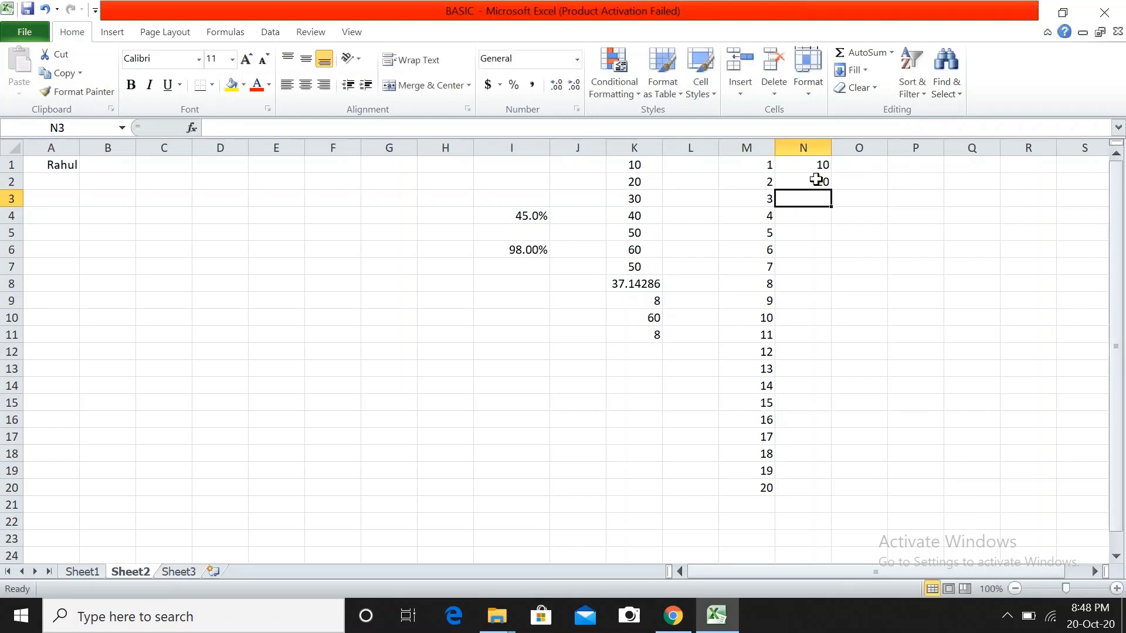
left_click(824, 166)
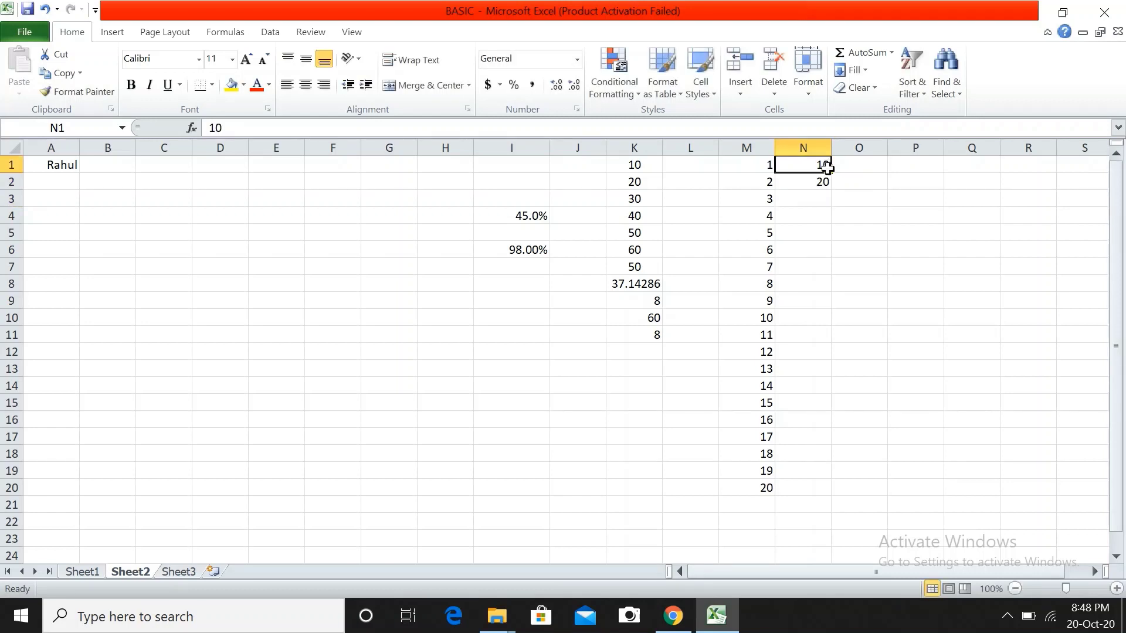
left_click_drag(827, 168, 832, 403)
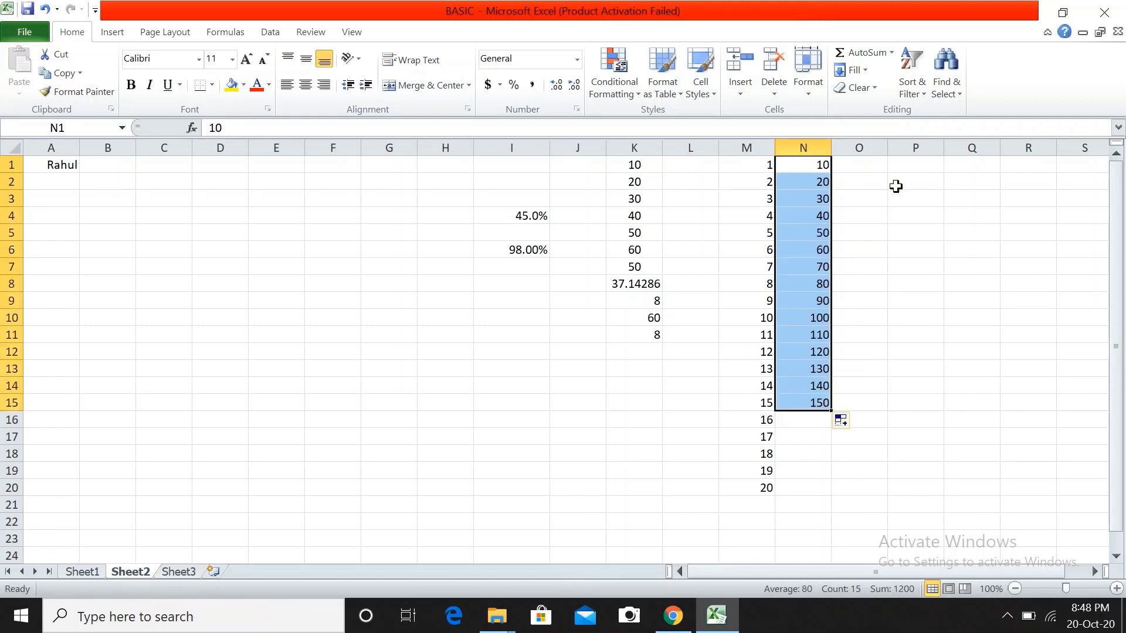
Enter 1, 3, 5 in O1:O3 and fill odd numbers down to 31 in O16.
left_click(873, 165)
type("1")
key("Return")
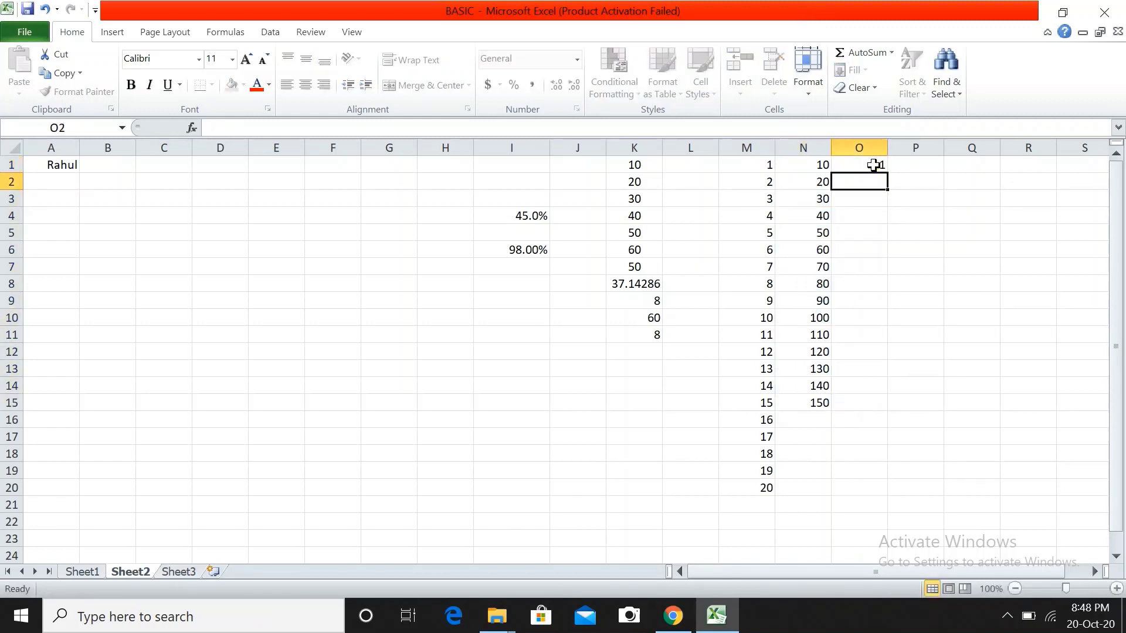
type("3")
key("Return")
type("5")
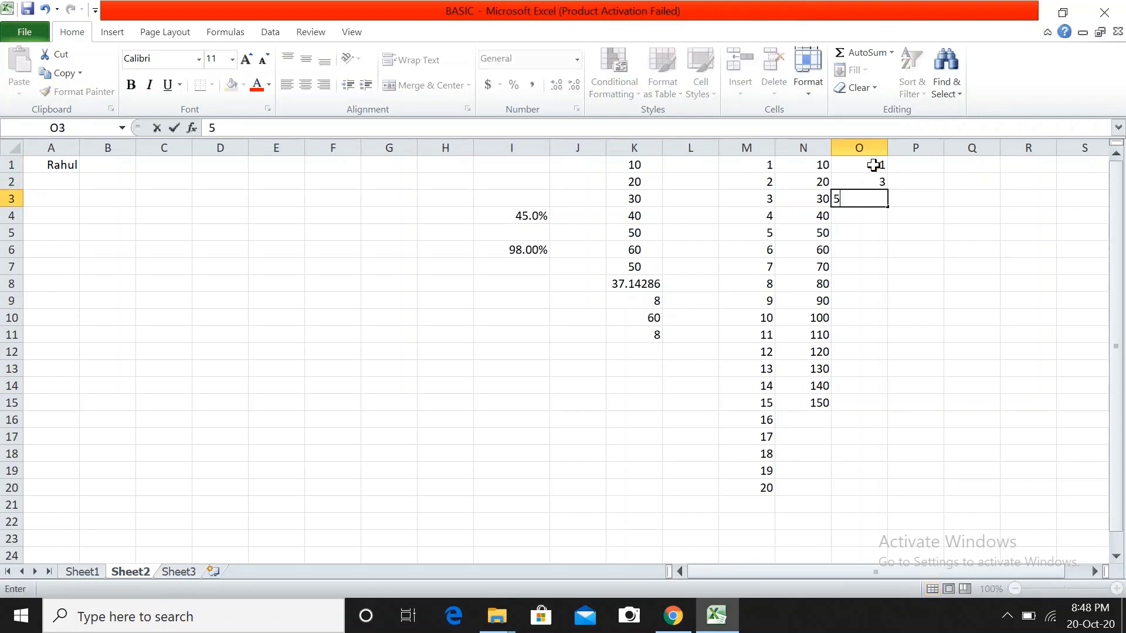
left_click(882, 167)
mouse_move(877, 167)
left_mouse_down()
mouse_move(888, 205)
mouse_move(883, 432)
left_mouse_up()
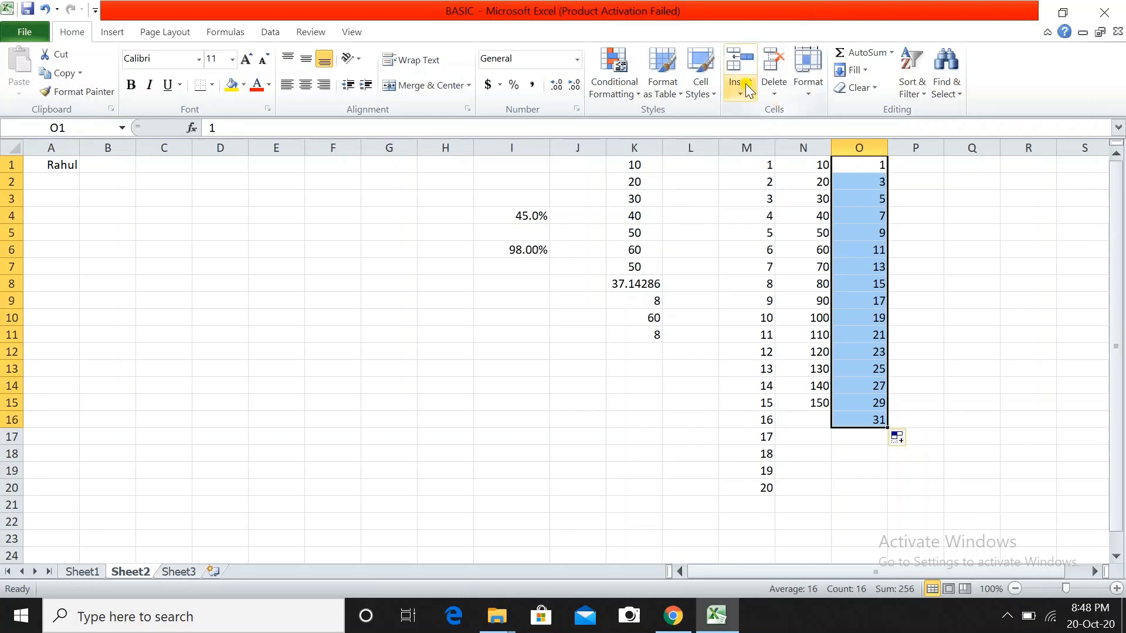
Browse the Insert tools and cancel turning column O into a table.
left_click(126, 35)
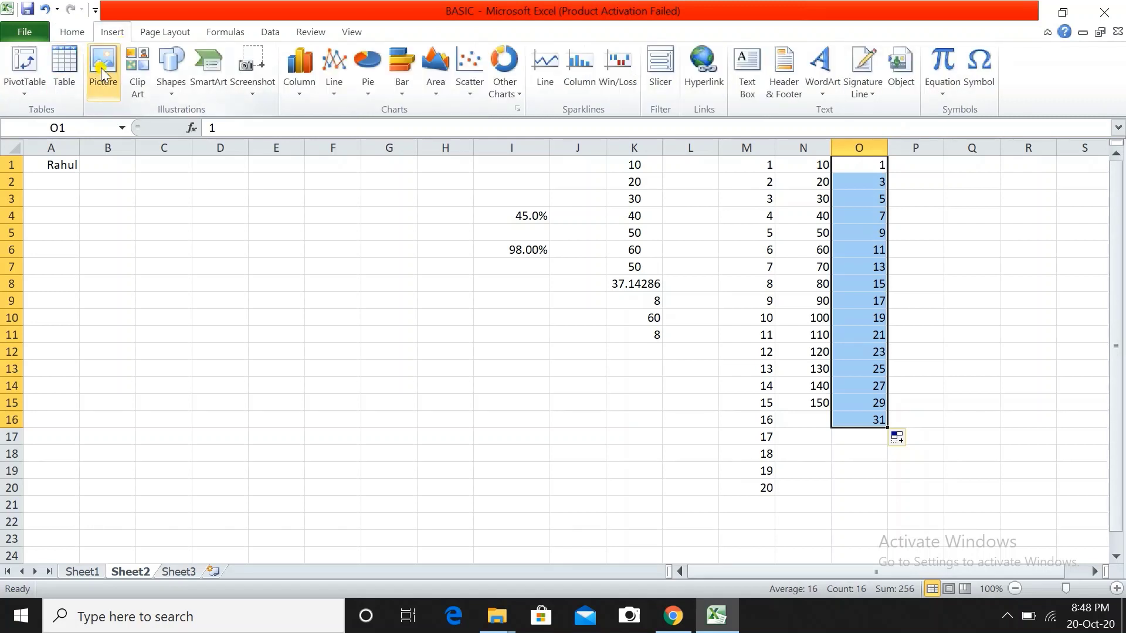
left_click(64, 66)
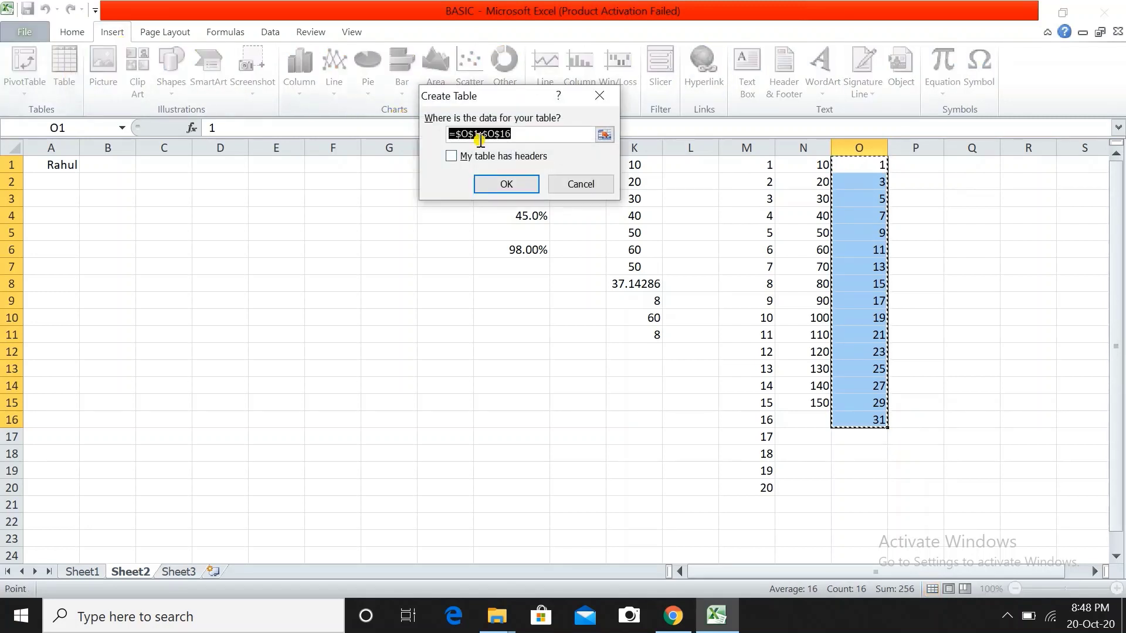
left_click(575, 184)
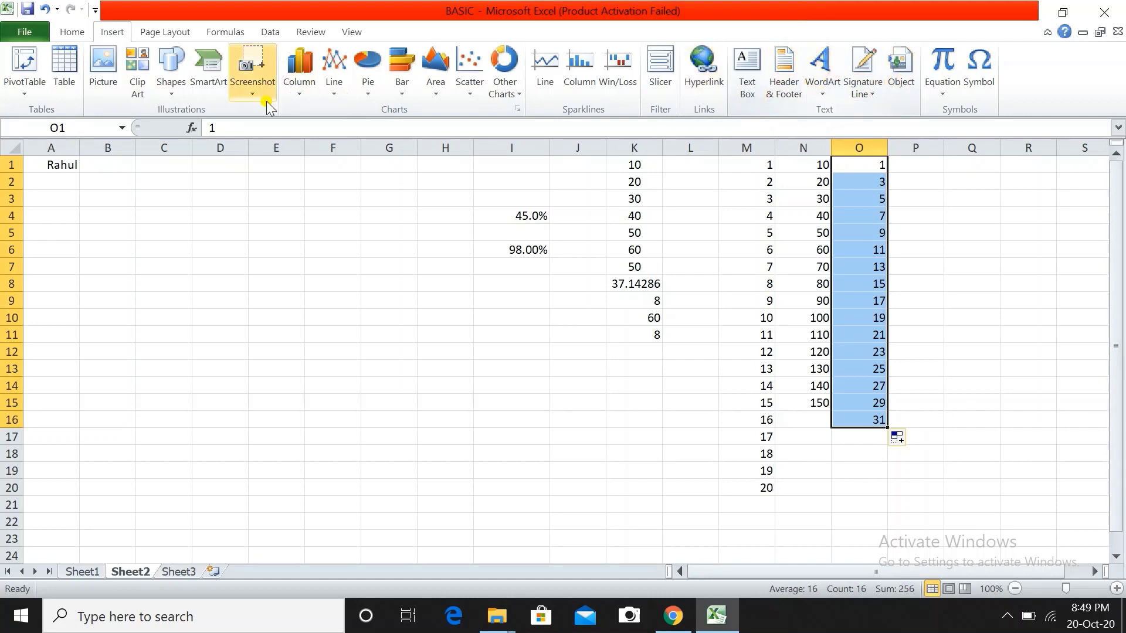
left_click(165, 33)
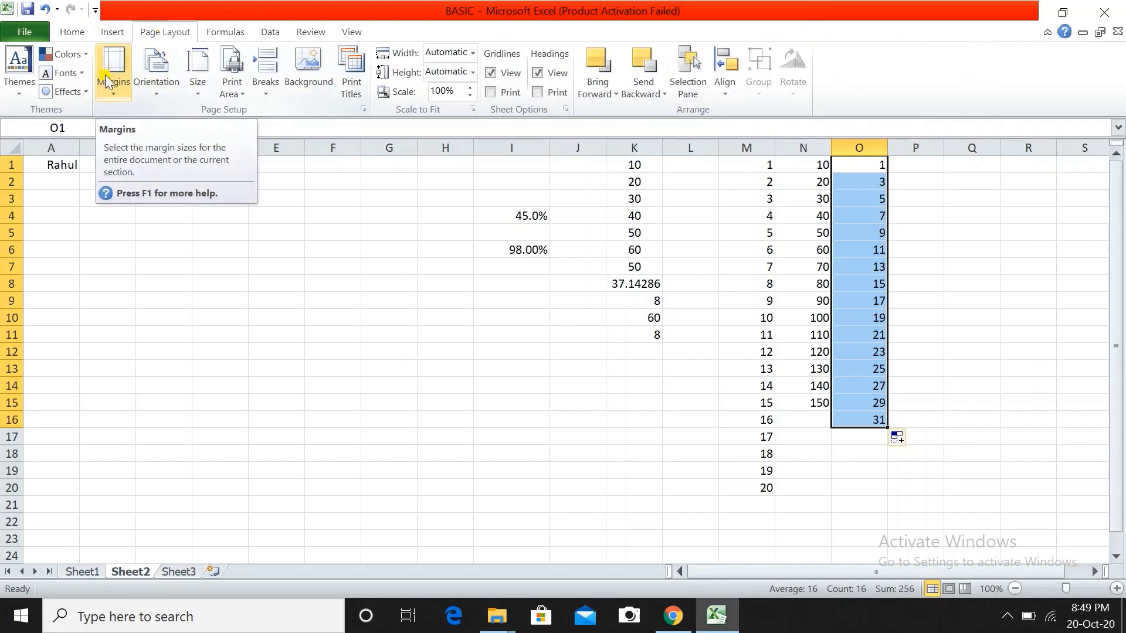
Apply Normal margins (0.75" top/bottom, 0.7" left/right) and confirm them in Page Setup.
left_click(117, 89)
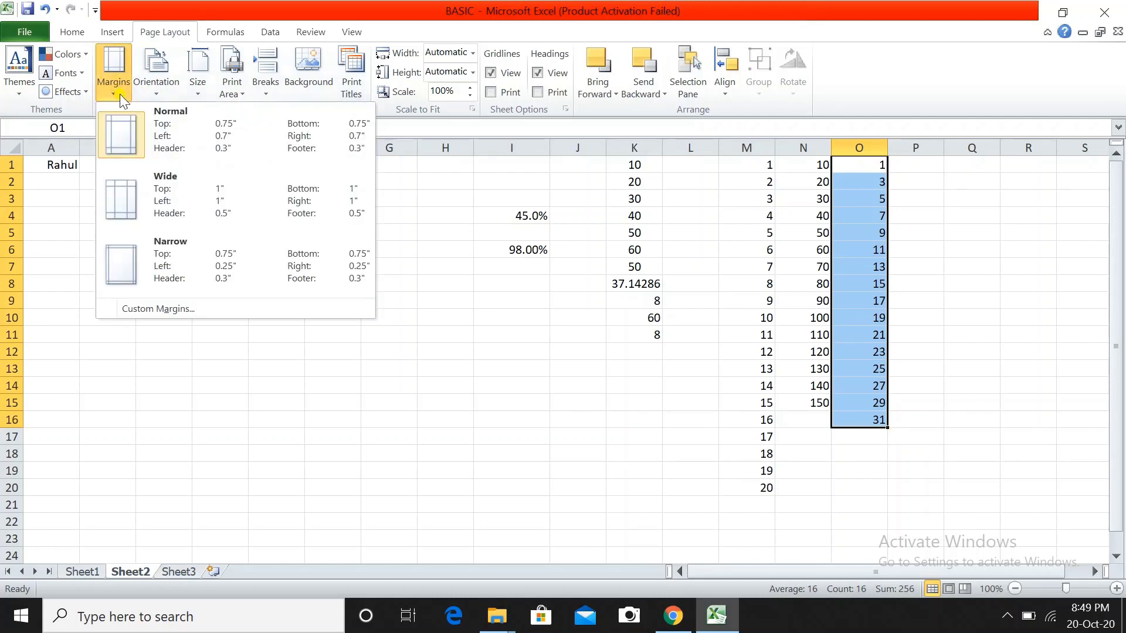
left_click(126, 130)
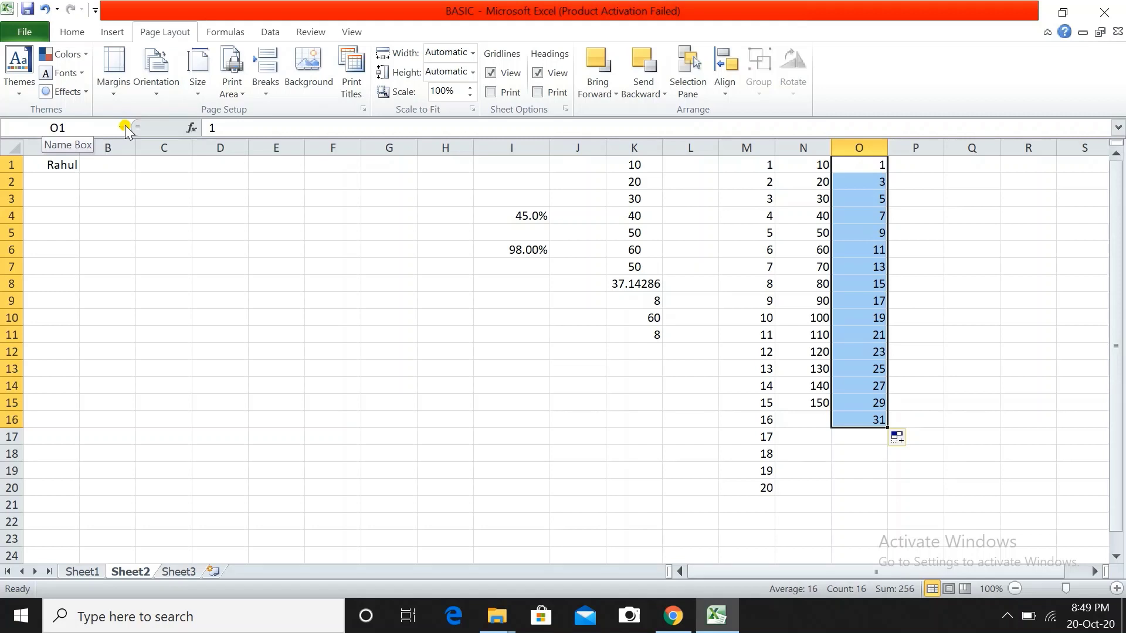
left_click(114, 79)
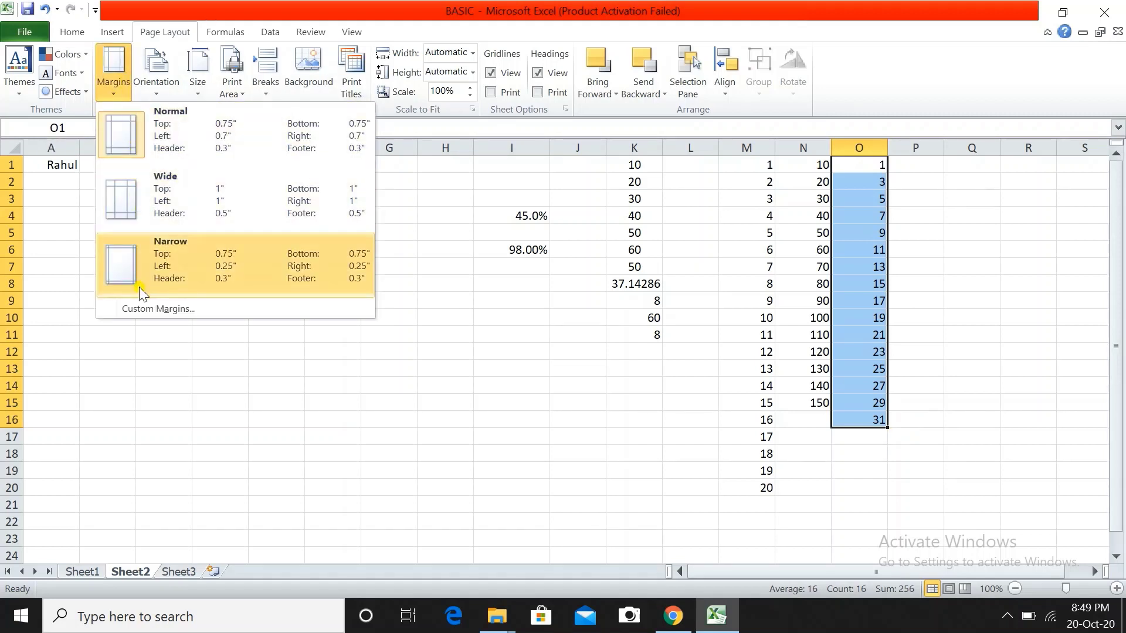
left_click(139, 308)
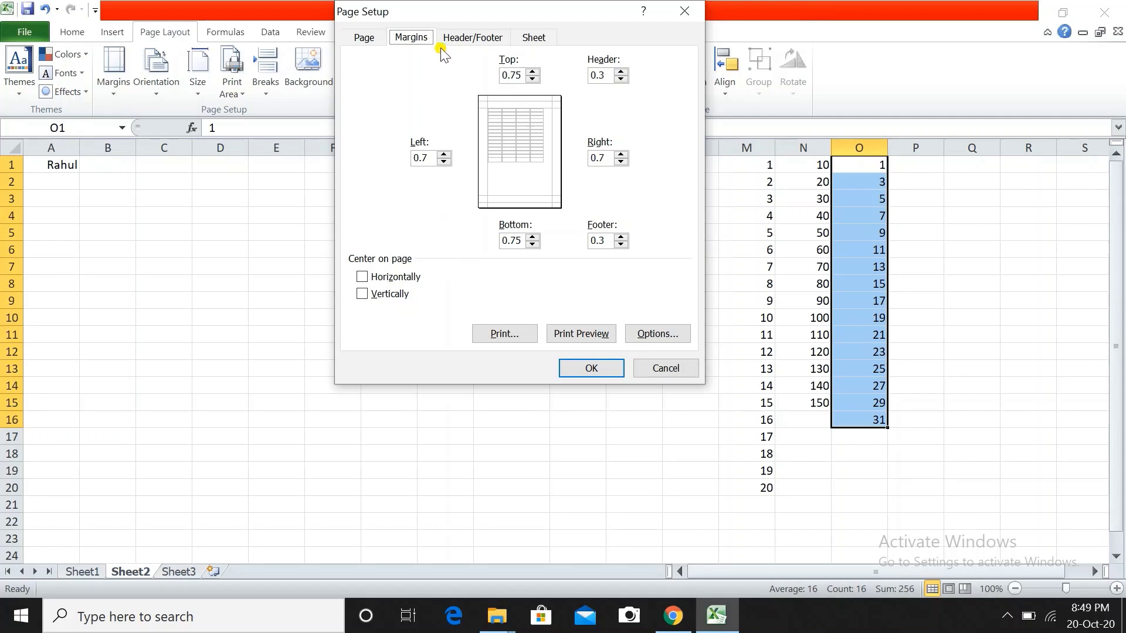
left_click(599, 371)
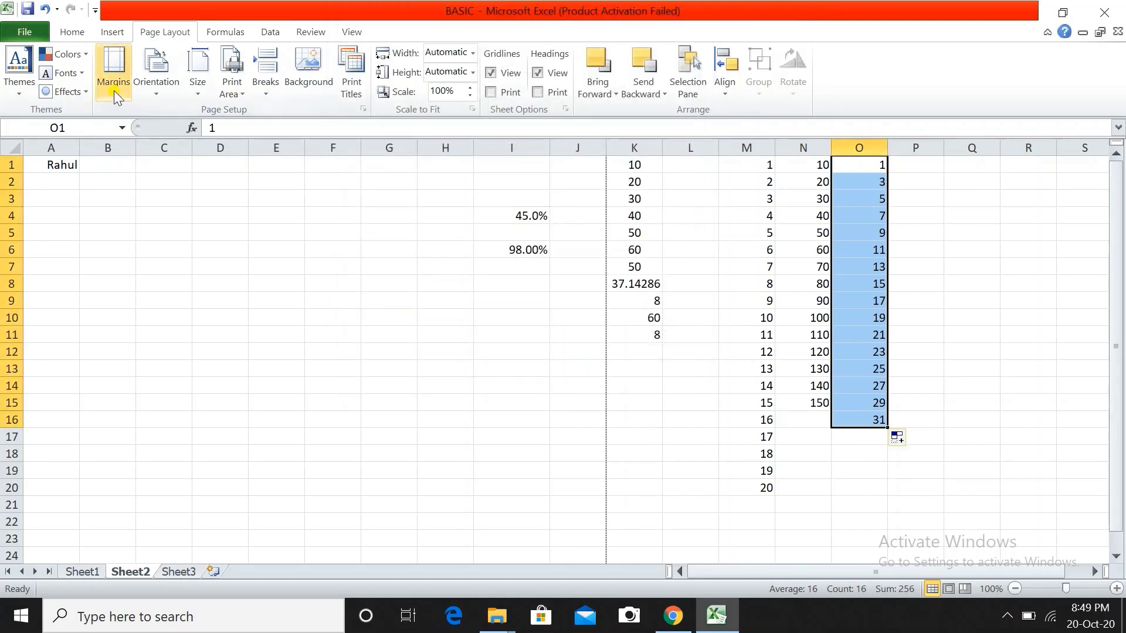
left_click(113, 89)
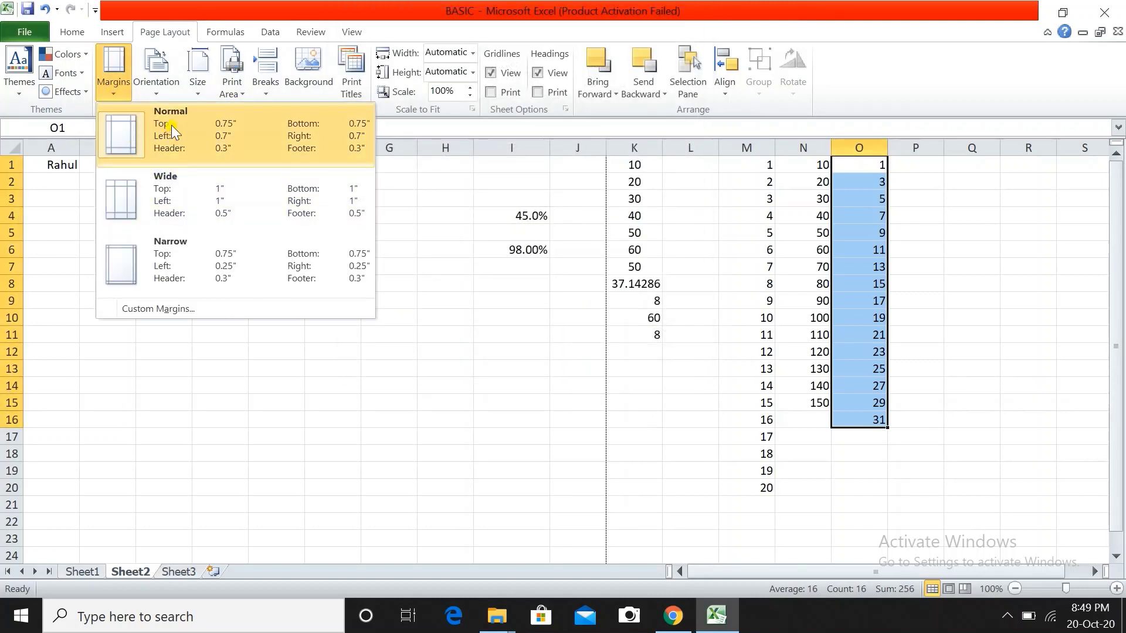
Settle the page orientation on Portrait after briefly trying Landscape.
left_click(164, 90)
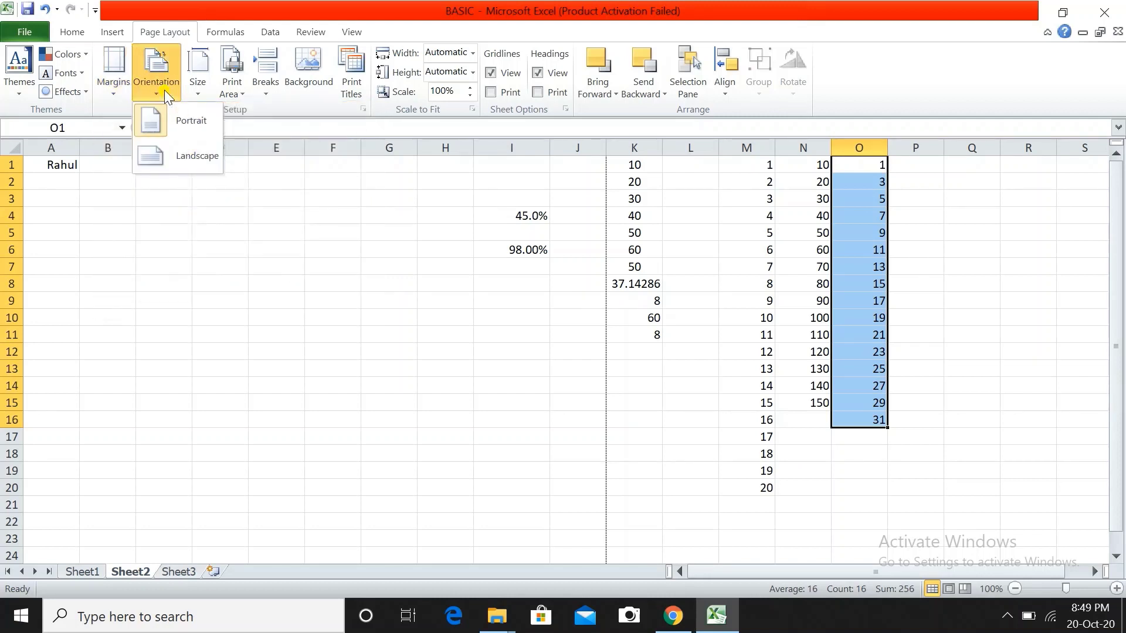
left_click(184, 128)
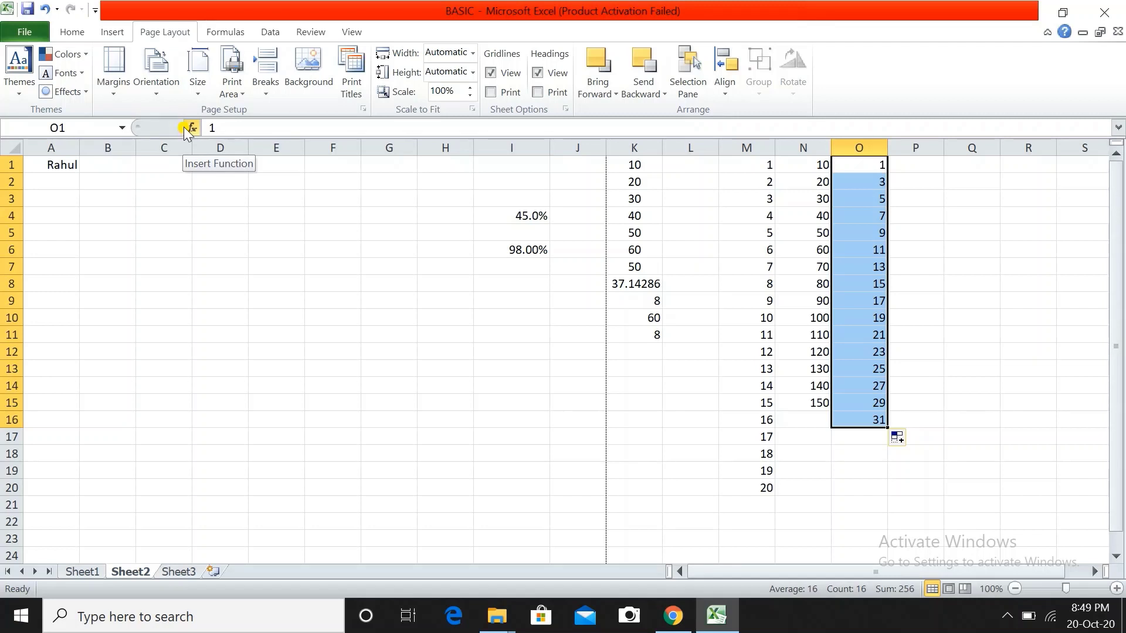
left_click(174, 94)
left_click(180, 154)
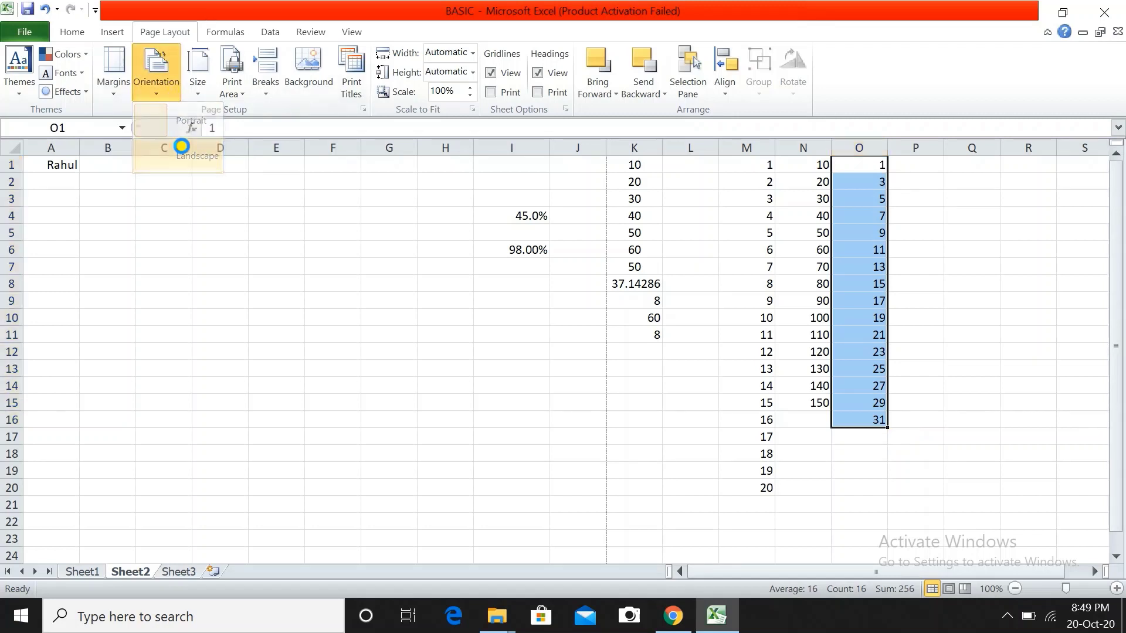
left_click(156, 74)
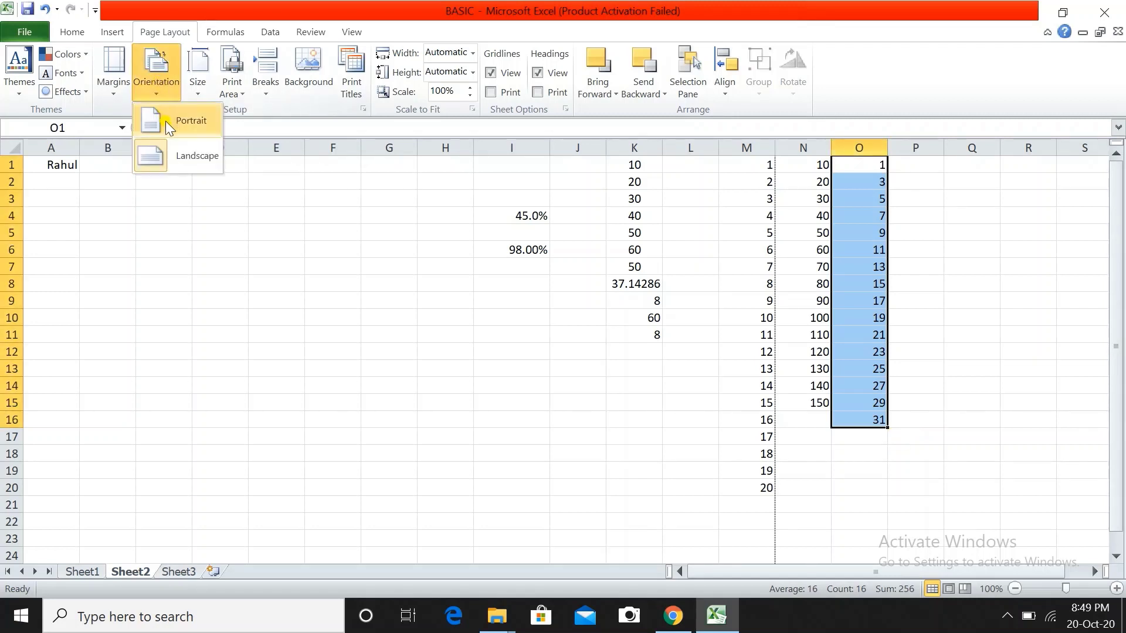
left_click(166, 125)
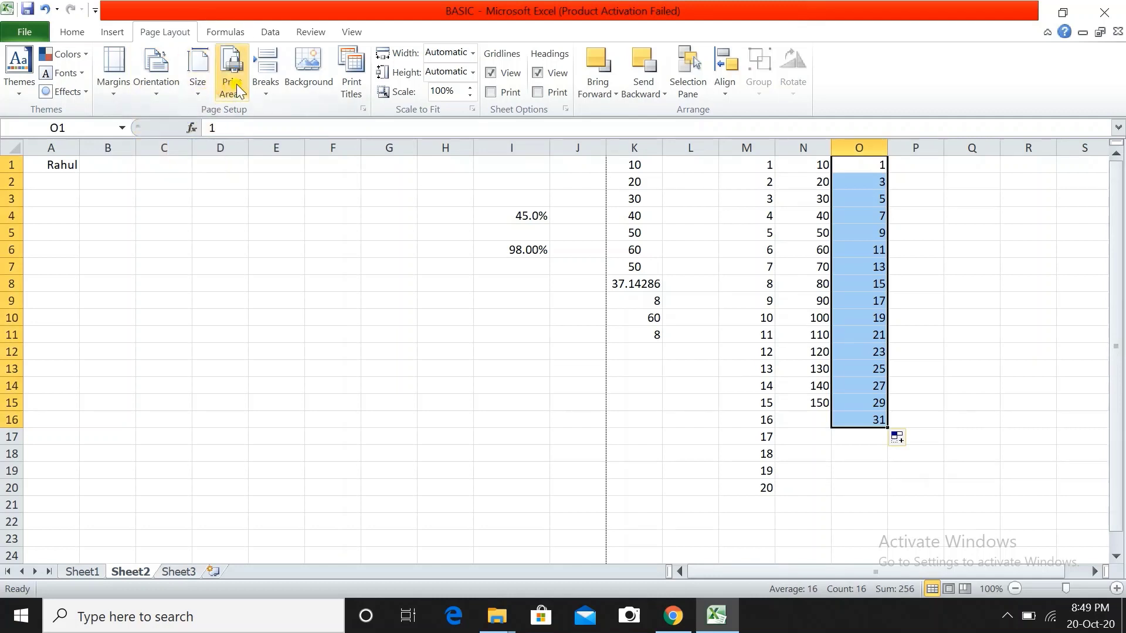
Set the paper size to Letter after briefly choosing A4.
left_click(203, 79)
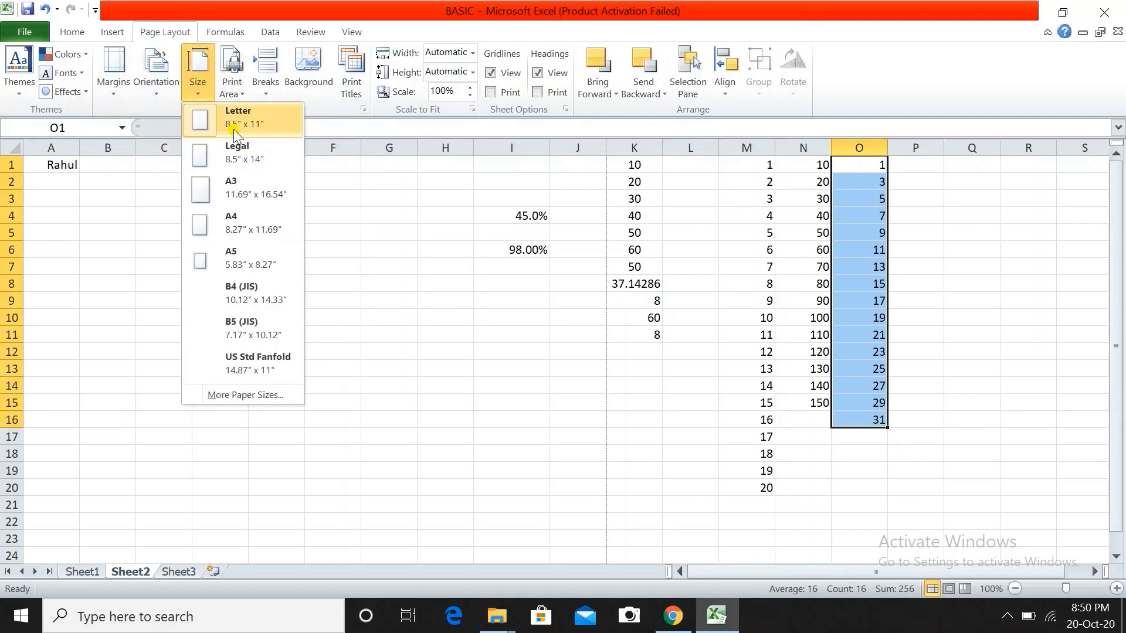
left_click(233, 221)
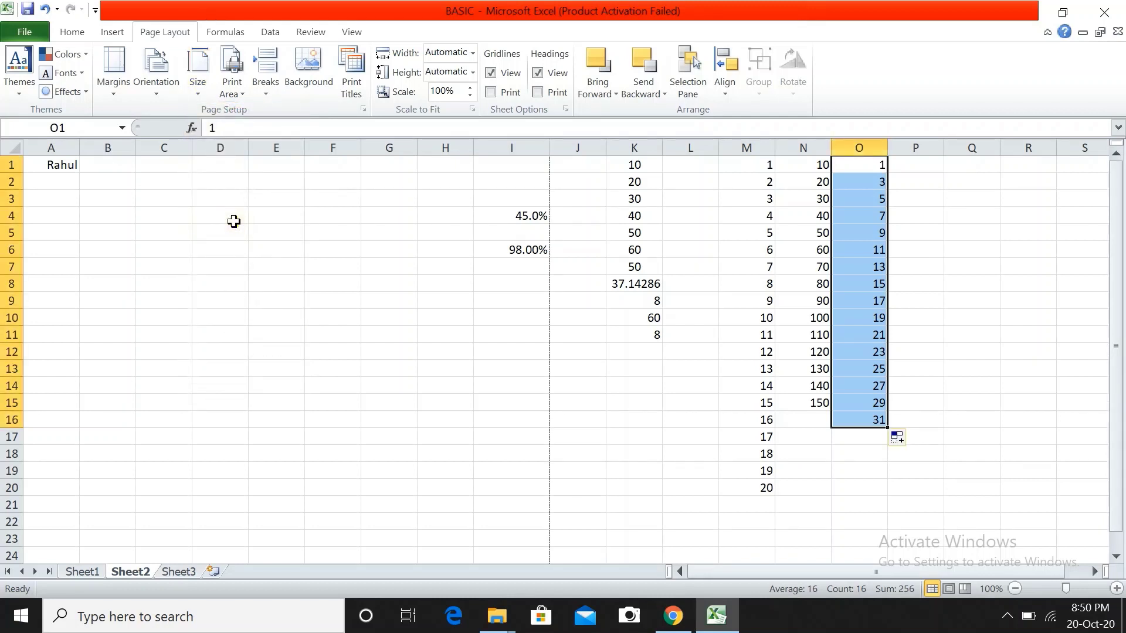
left_click(202, 90)
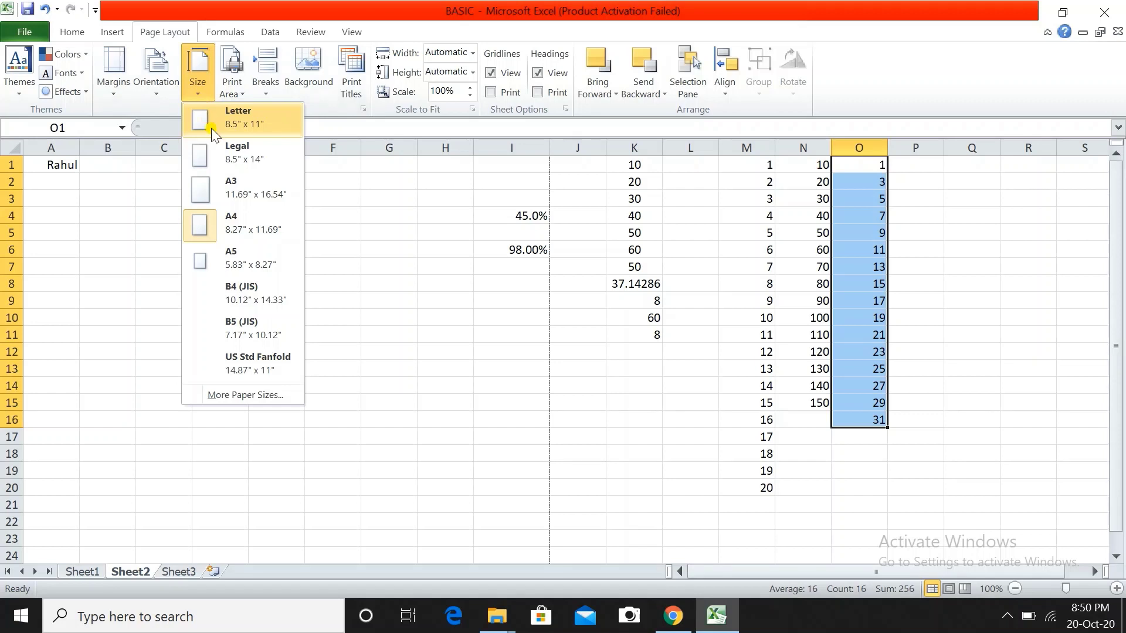
left_click(211, 128)
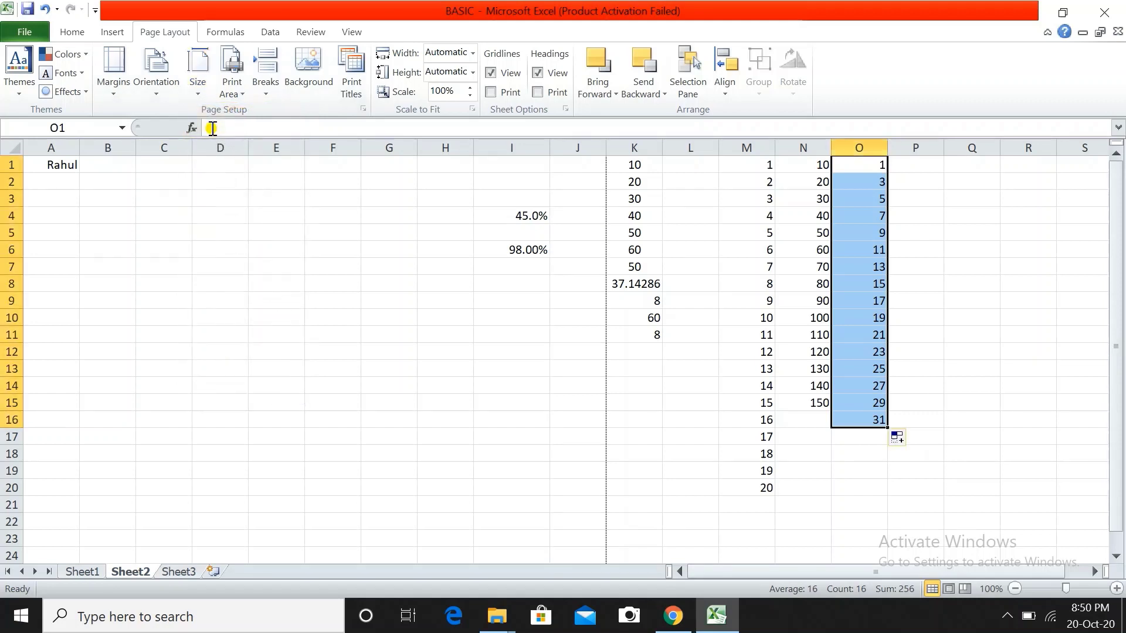
Review print area, Formulas and Data options, then display the student database on Sheet1.
left_click(357, 317)
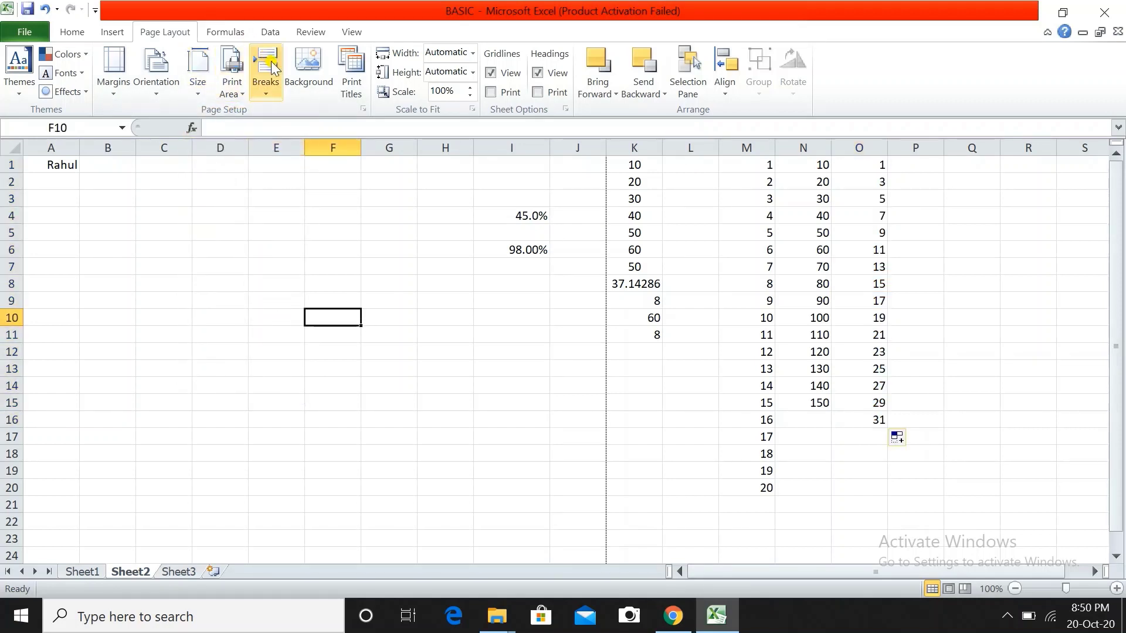
left_click(241, 74)
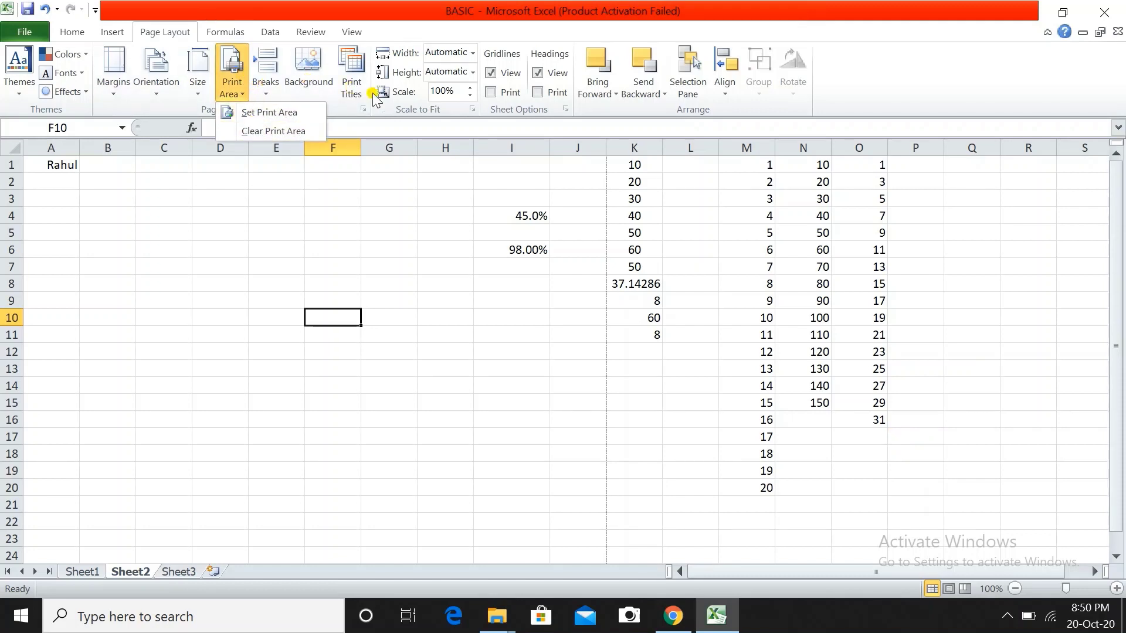
left_click(434, 170)
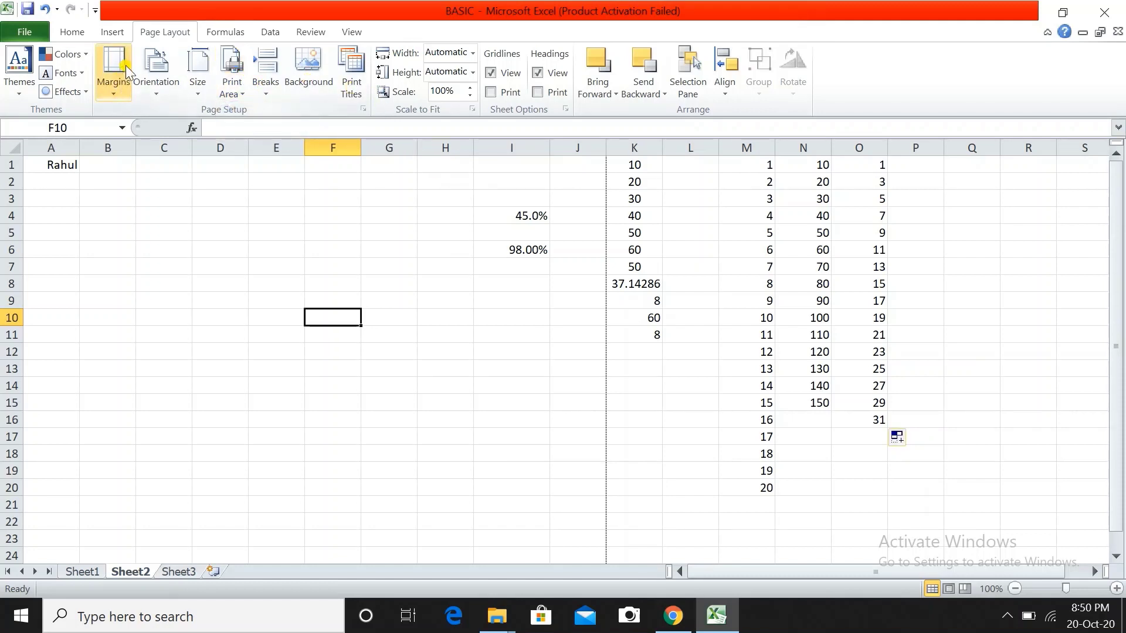
left_click(226, 32)
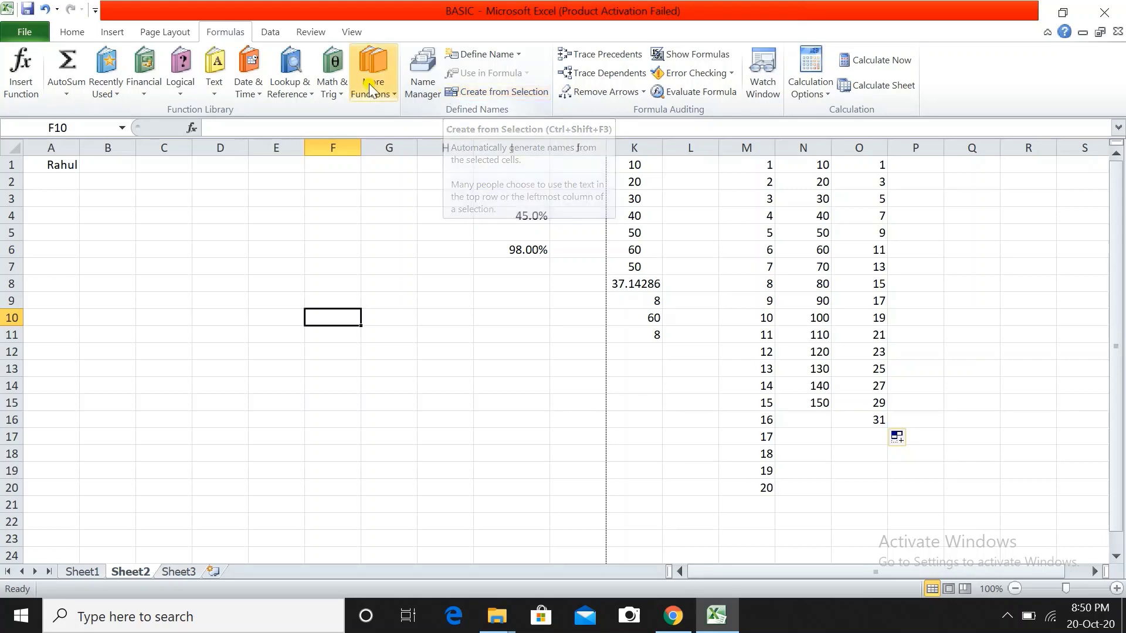
left_click(271, 31)
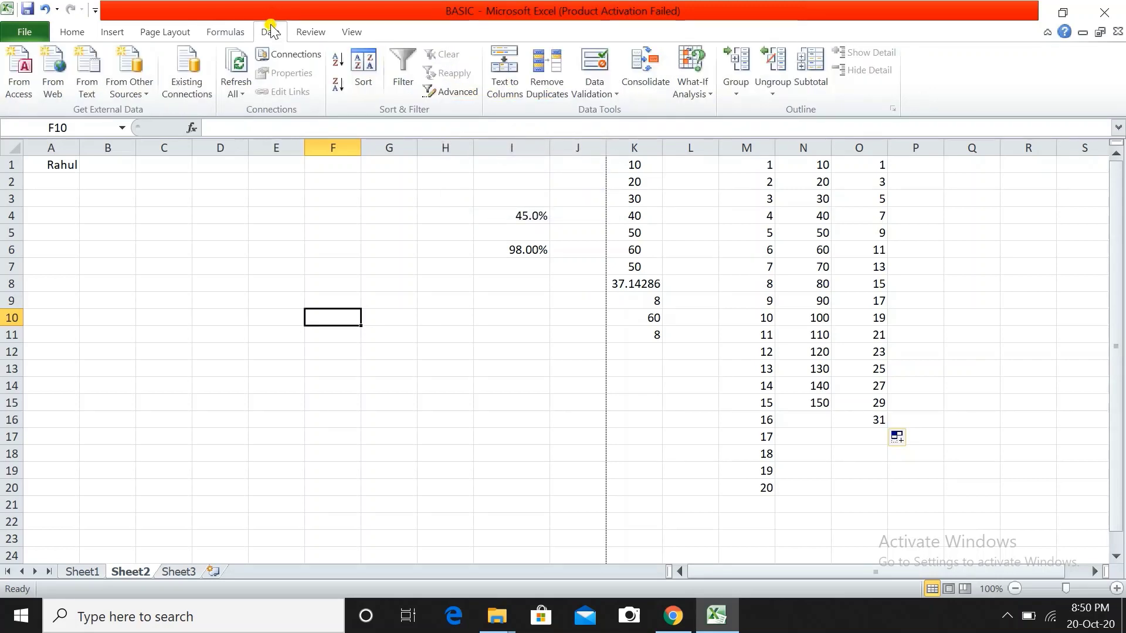
left_click(62, 32)
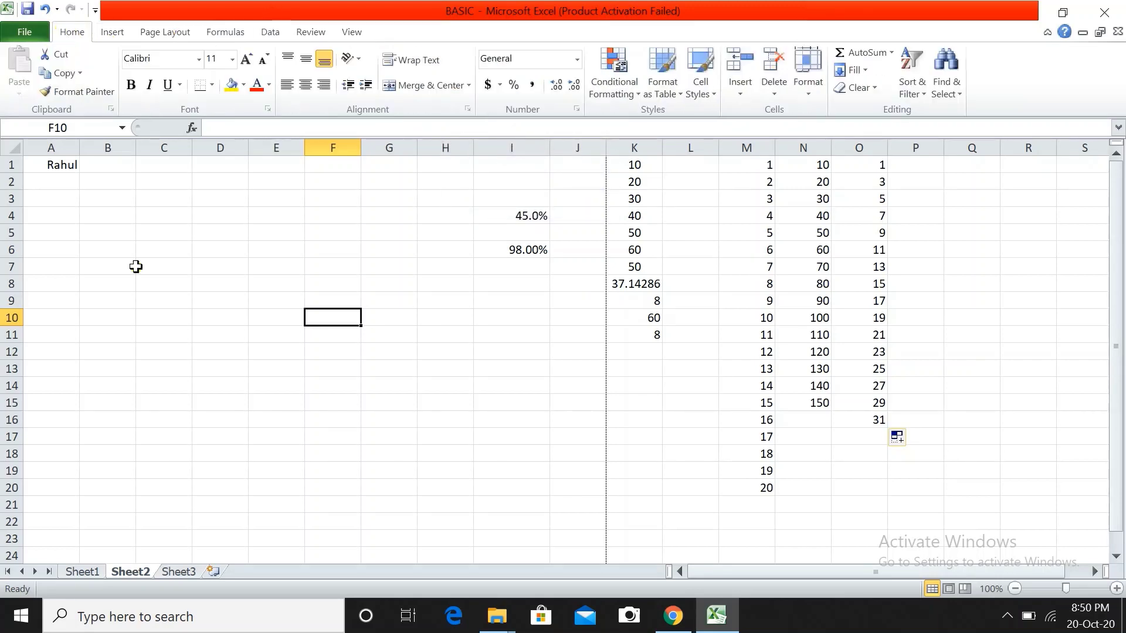
left_click(94, 571)
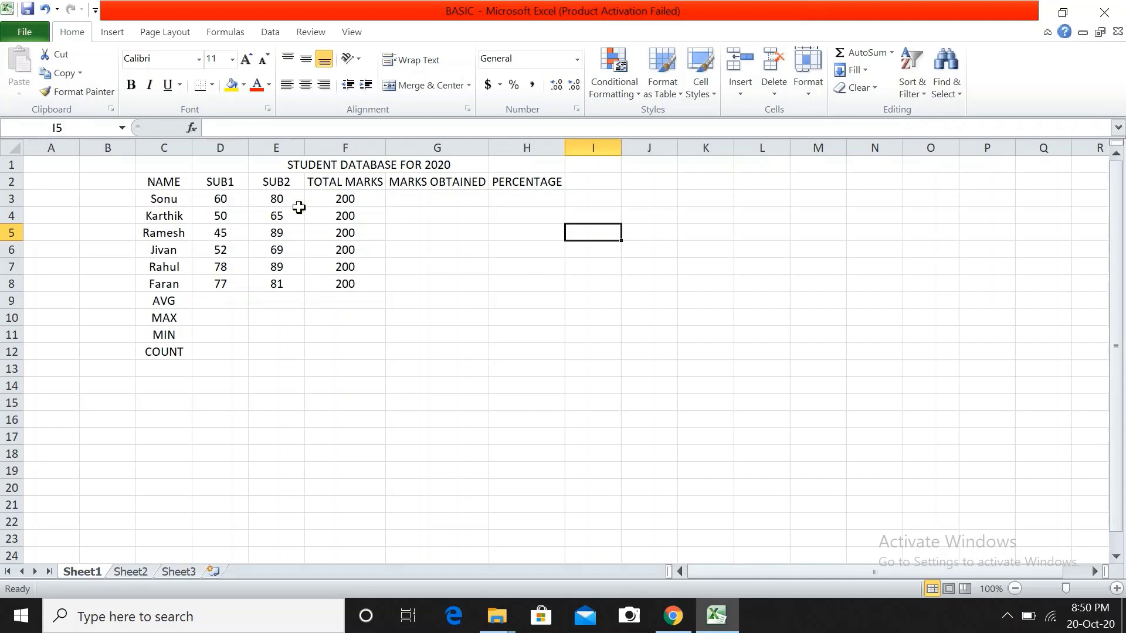
Unmerge the STUDENT DATABASE FOR 2020 title from E1:G1 so it sits in E1.
left_click(359, 161)
left_click(419, 83)
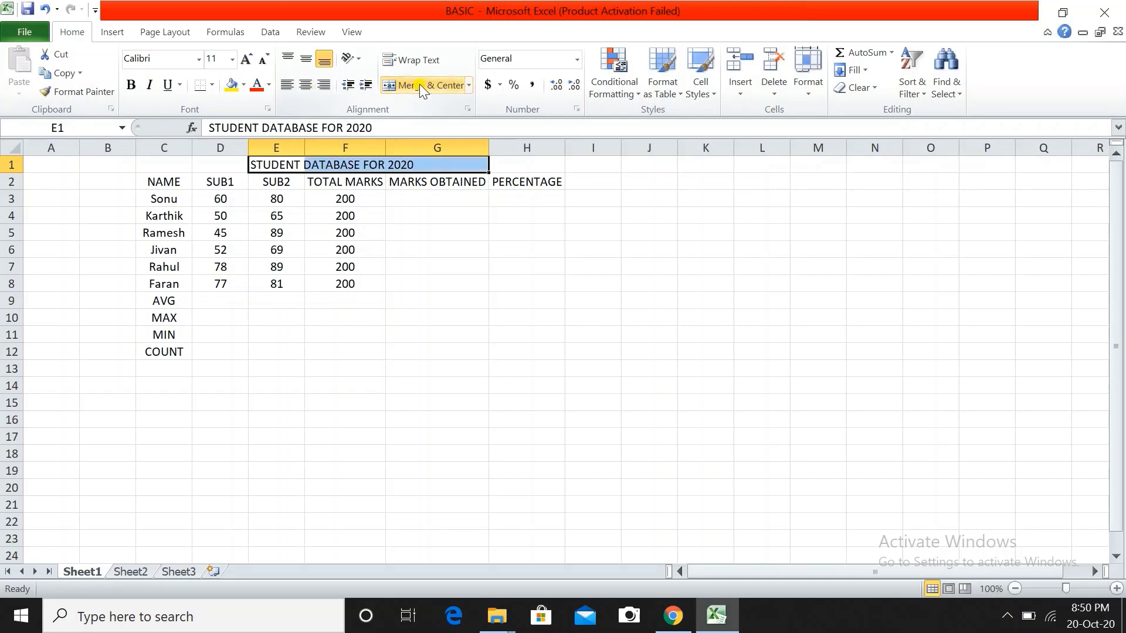
left_click(474, 279)
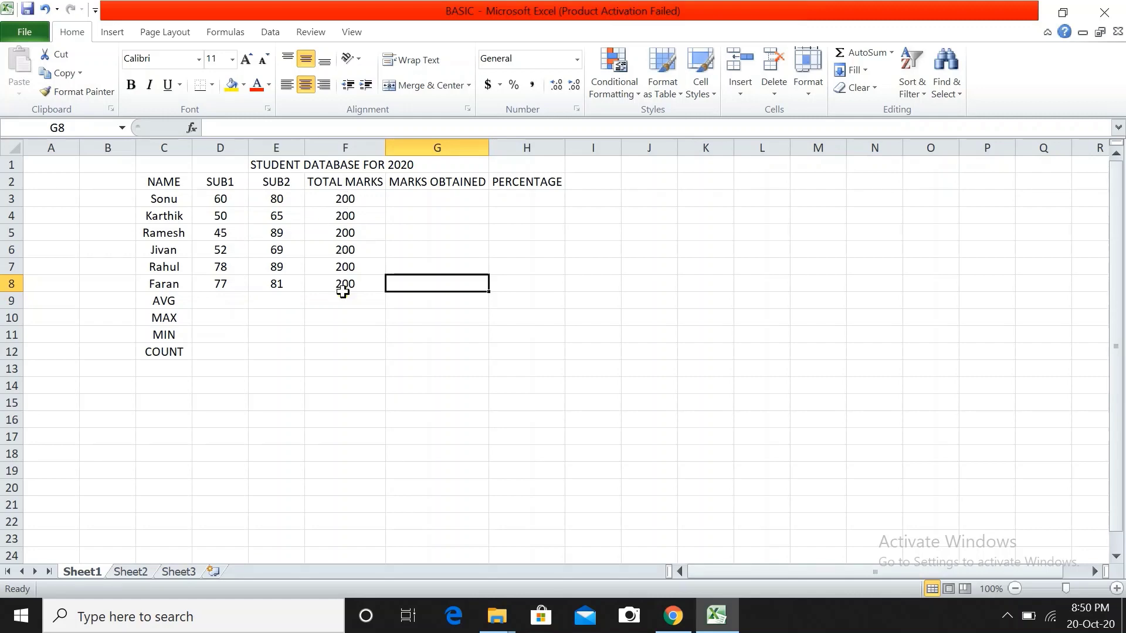
left_click(415, 197)
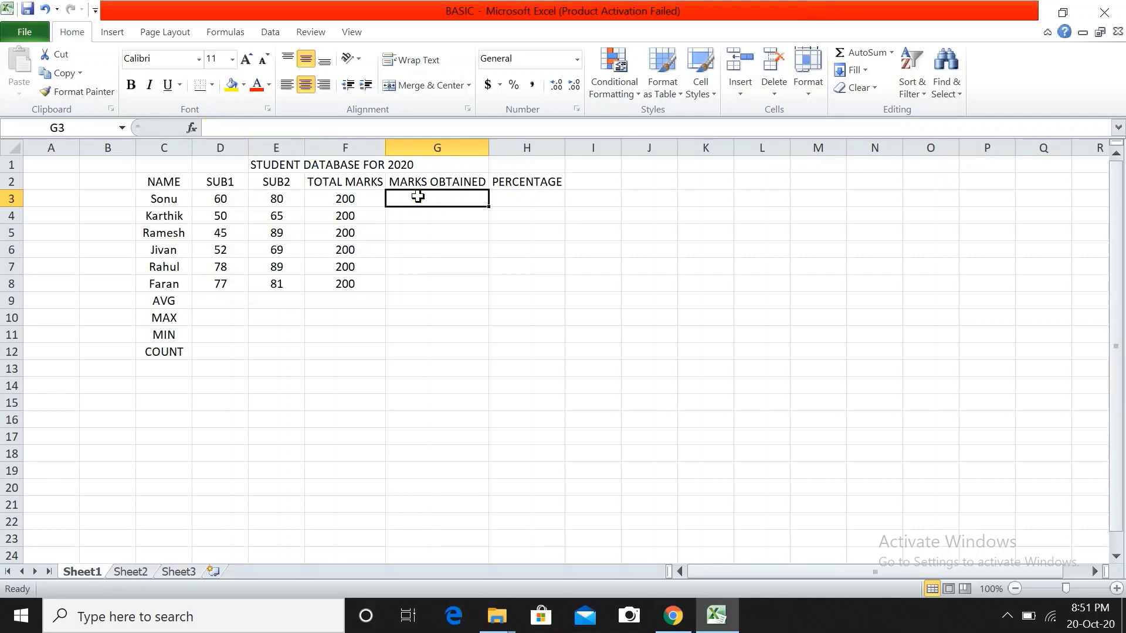
Enter =D3+E3 in G3 and fill it down to G8, giving totals 140 to 158.
type("=")
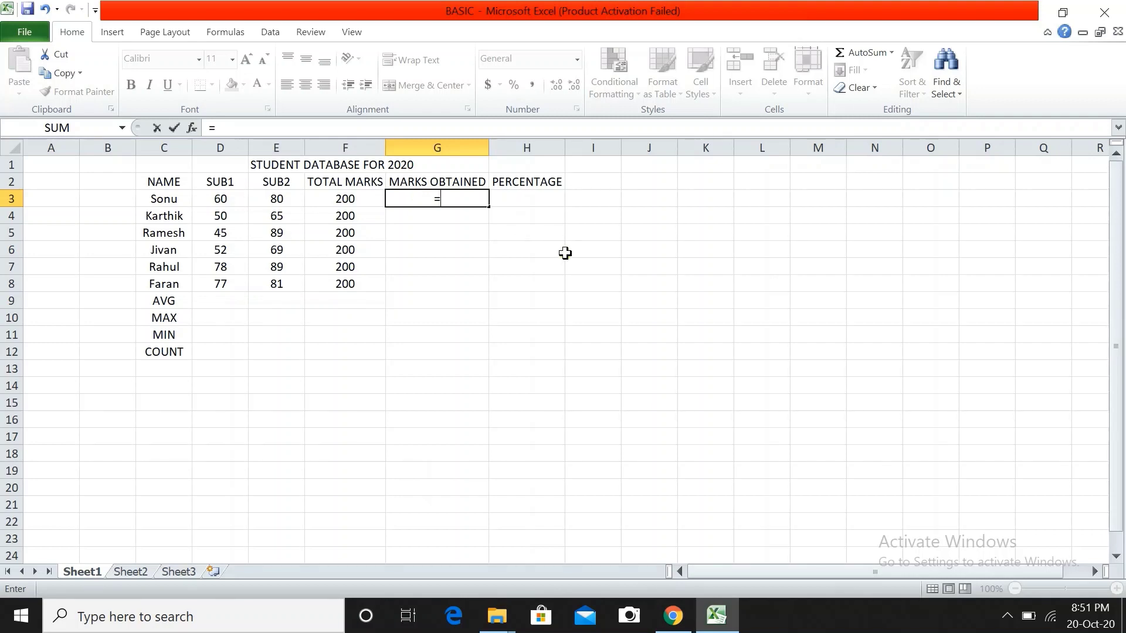
left_click(222, 200)
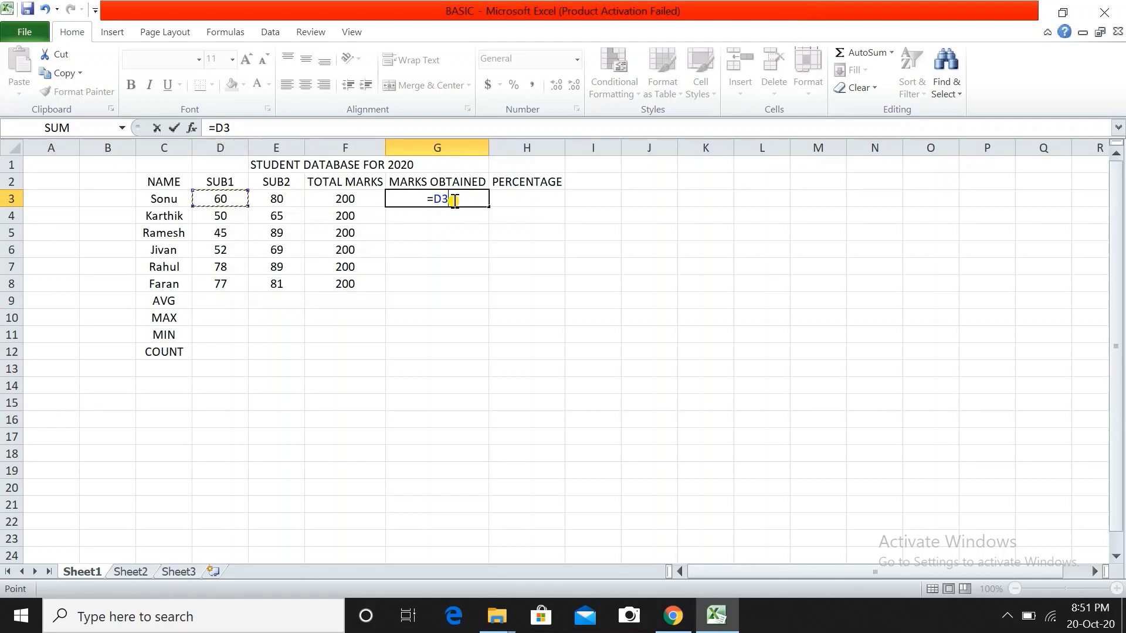
type("+")
left_click(271, 202)
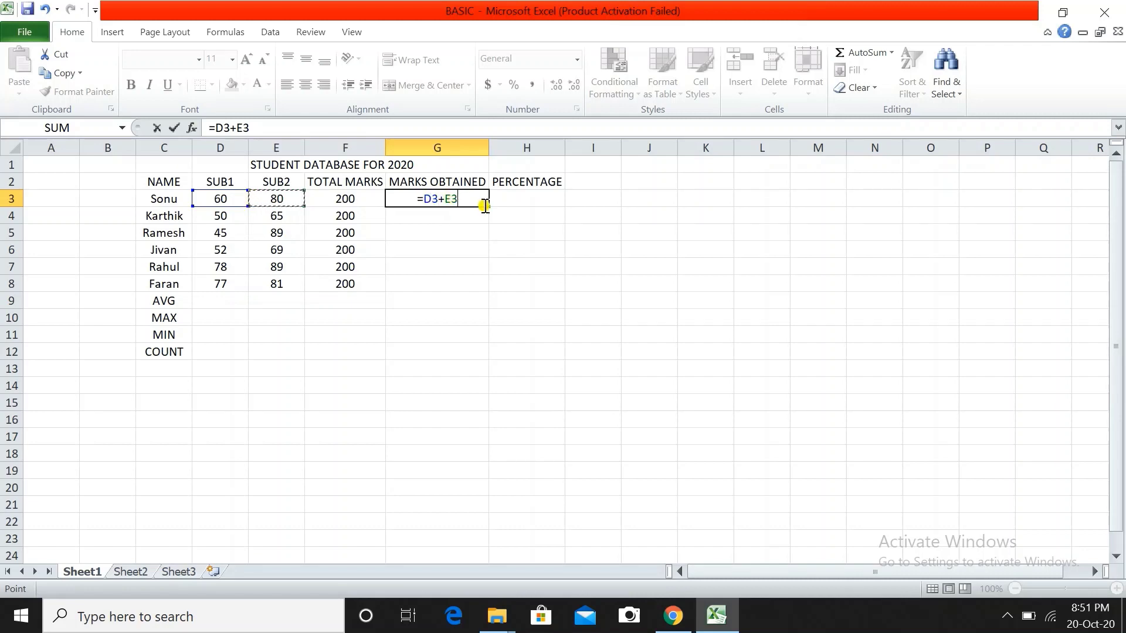
key("Return")
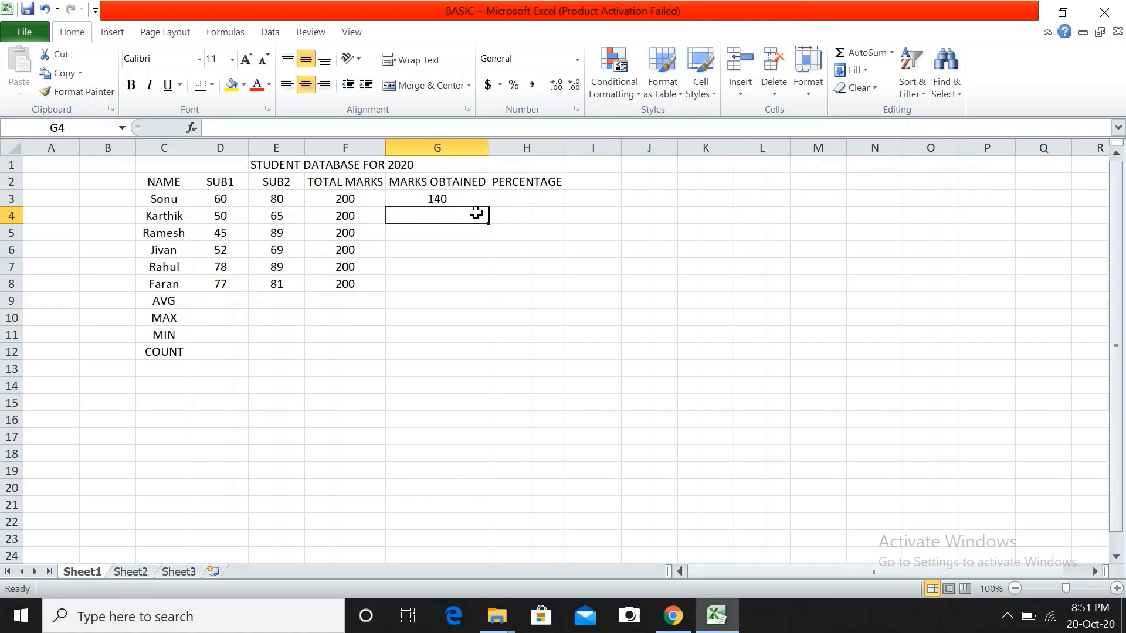
left_click(434, 200)
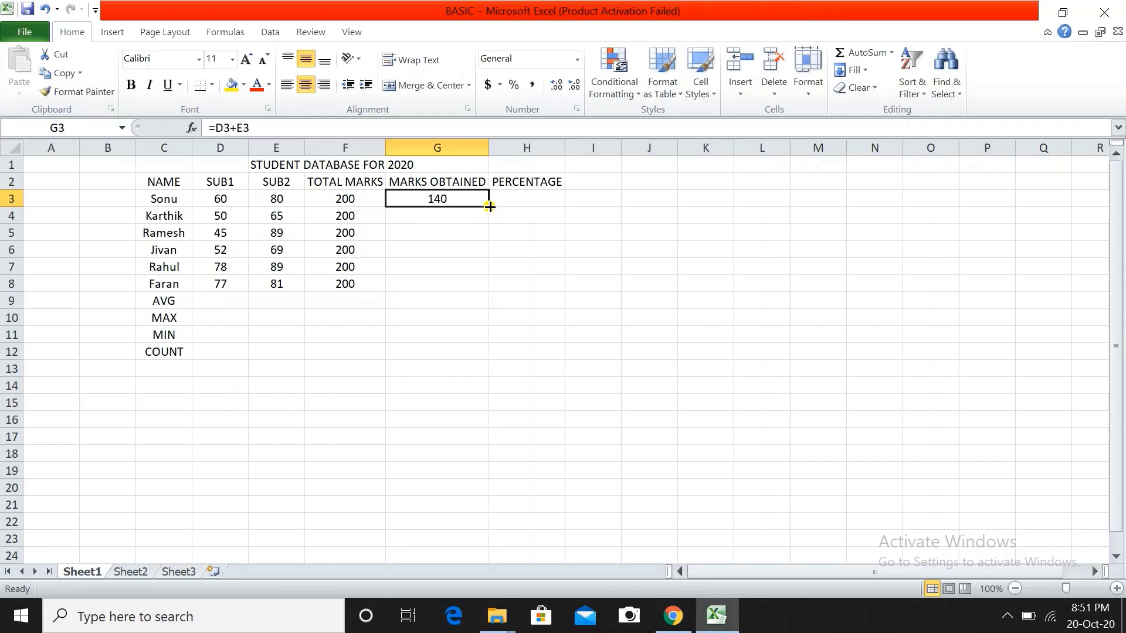
left_click_drag(489, 207, 487, 288)
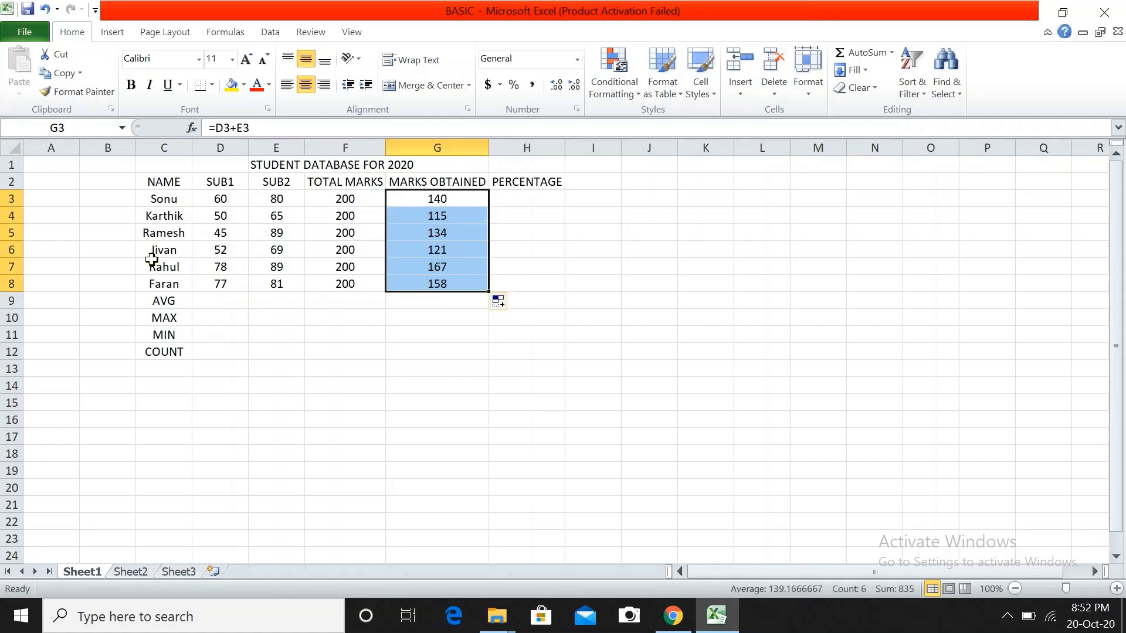
left_click(410, 319)
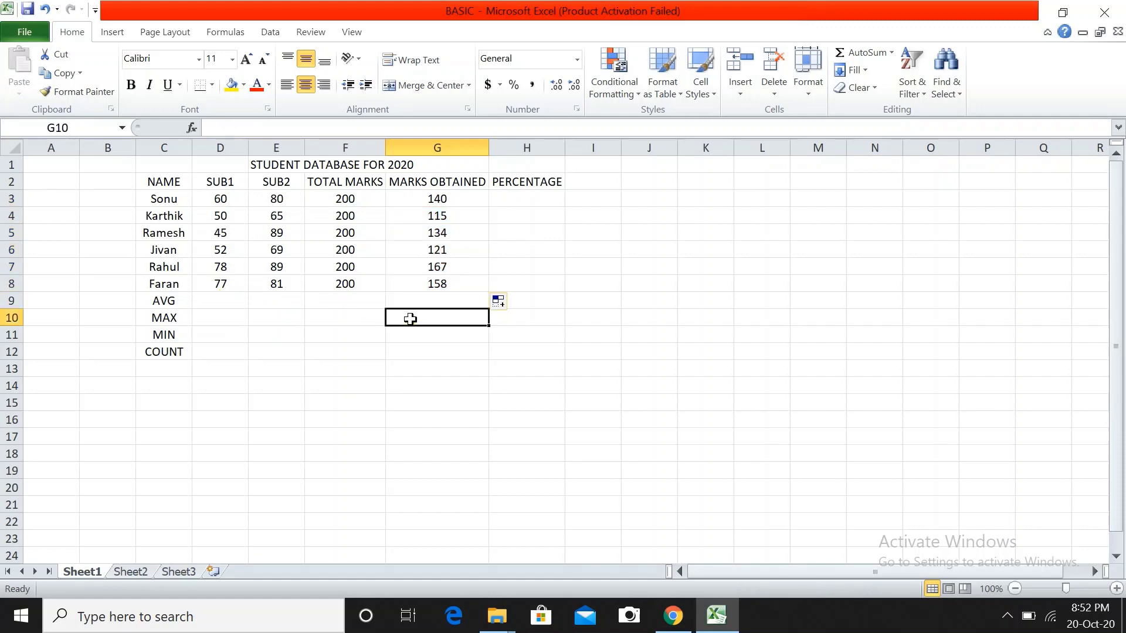
Undo the previous totals and start a SUM formula in G3.
left_click(443, 199)
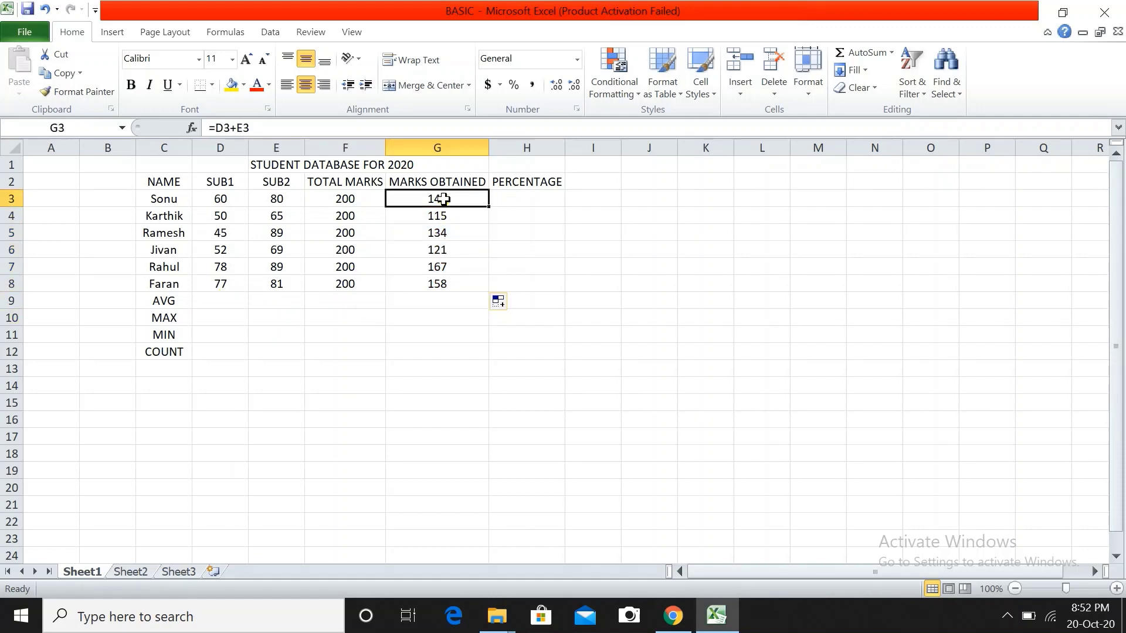
key("ctrl+z")
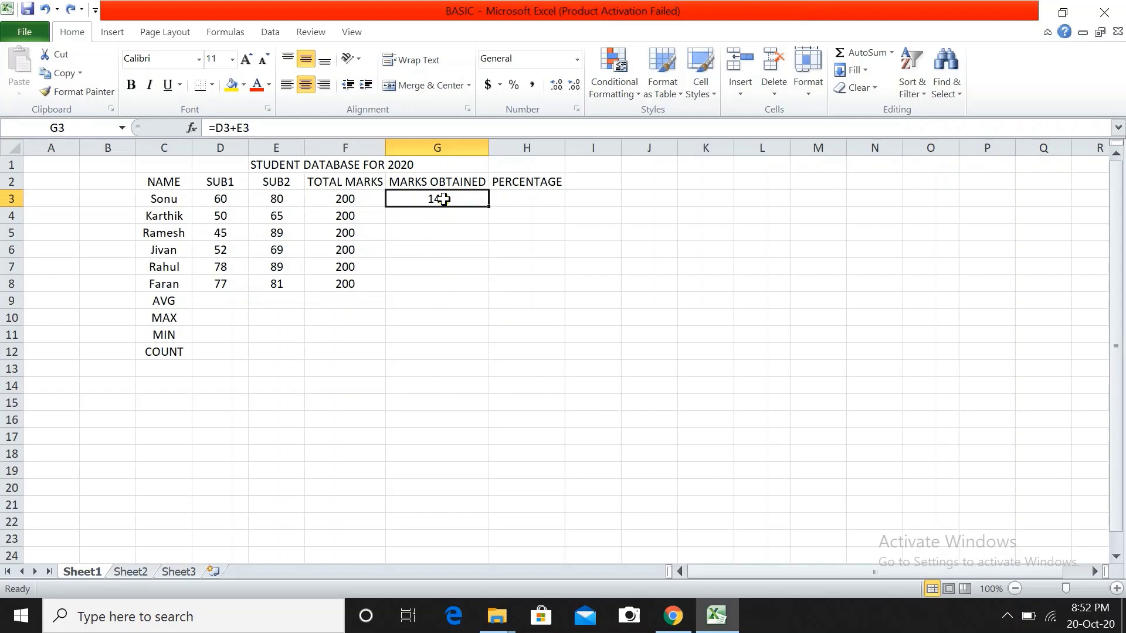
key("ctrl+z")
left_click(221, 199)
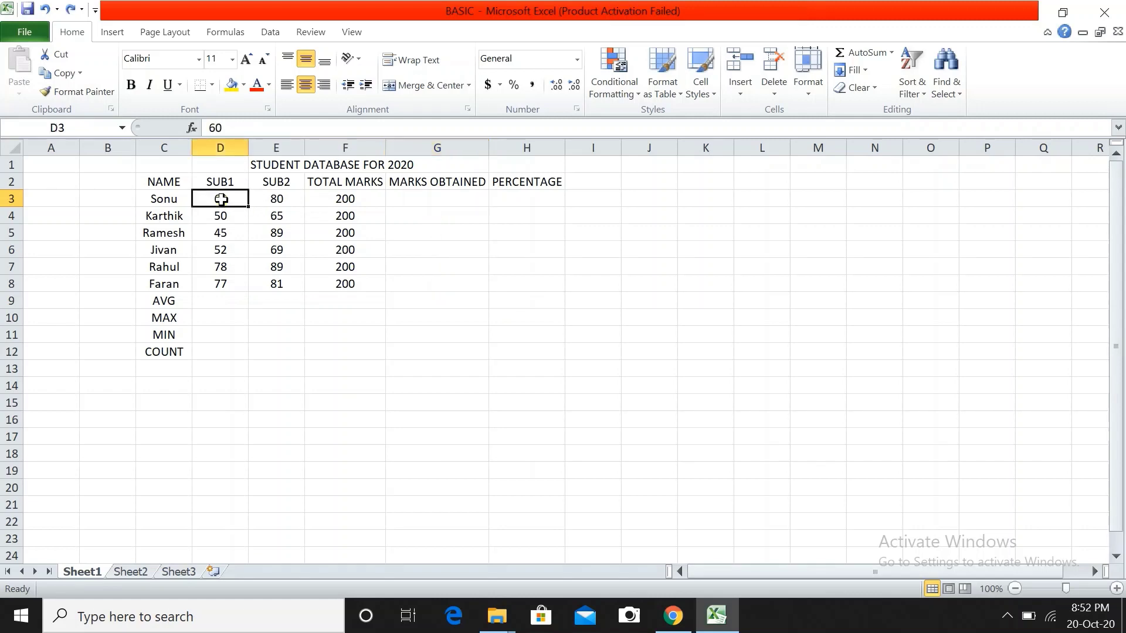
left_click(441, 192)
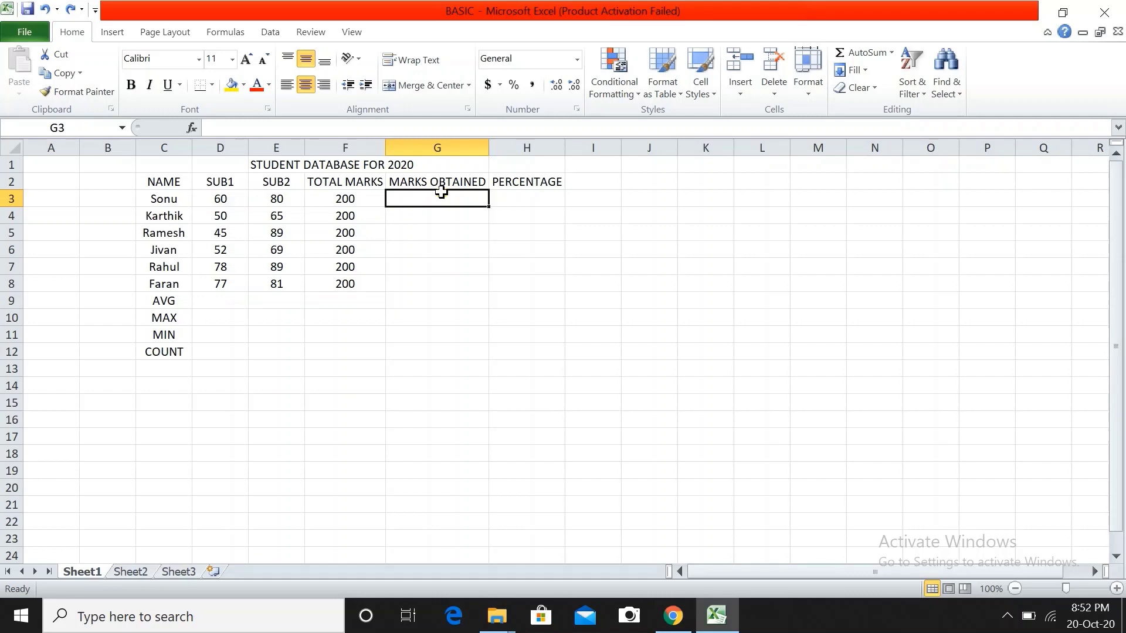
type("=S")
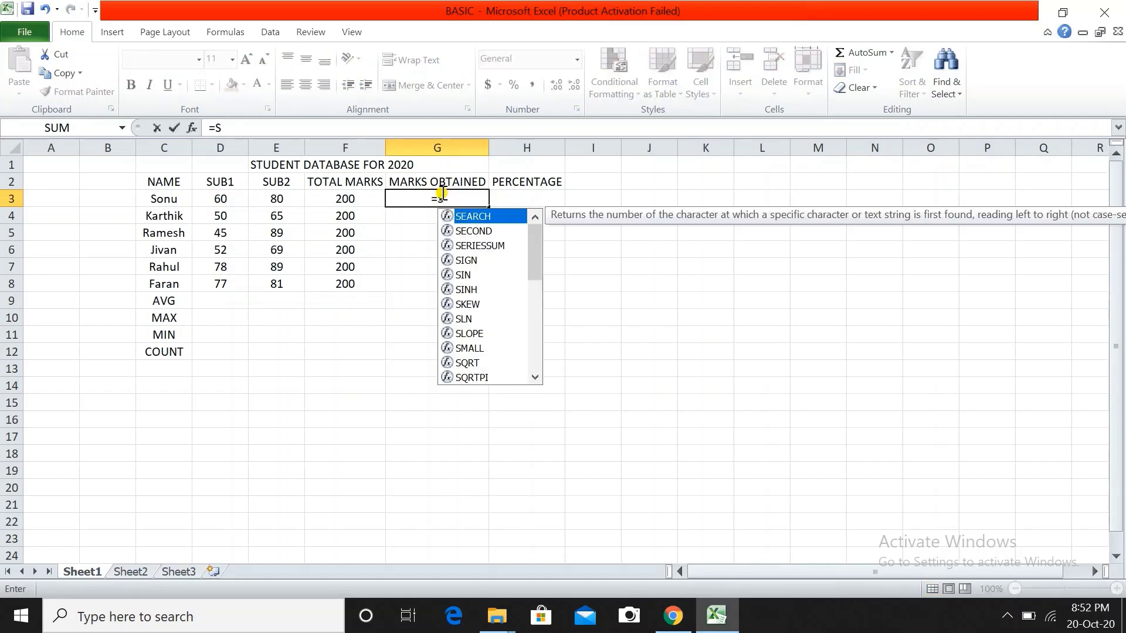
type("U")
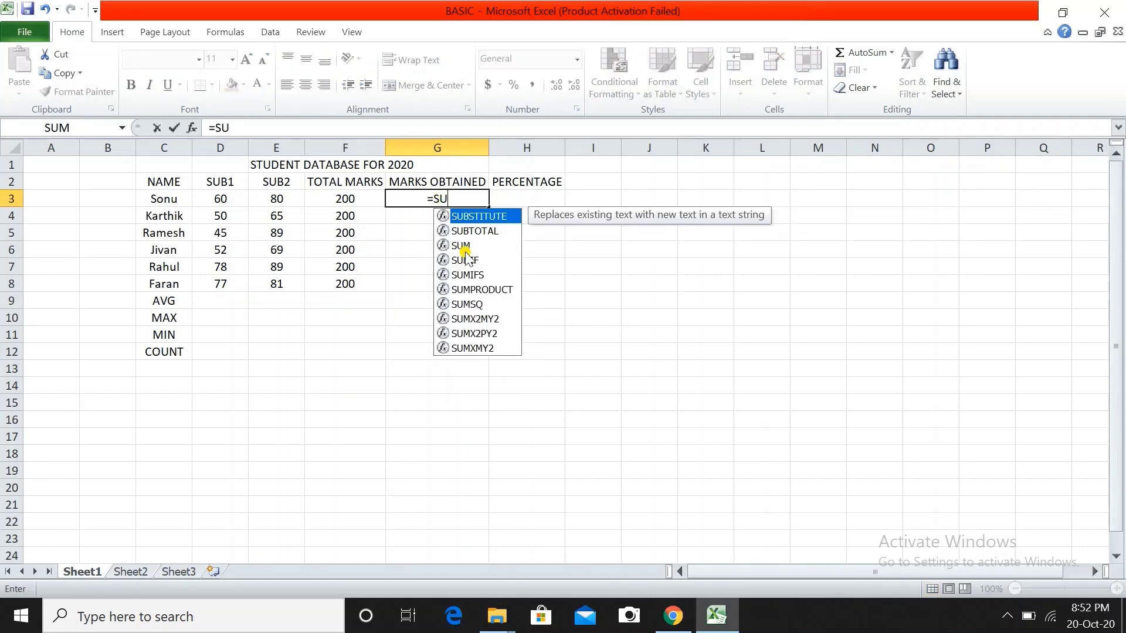
left_click(463, 246)
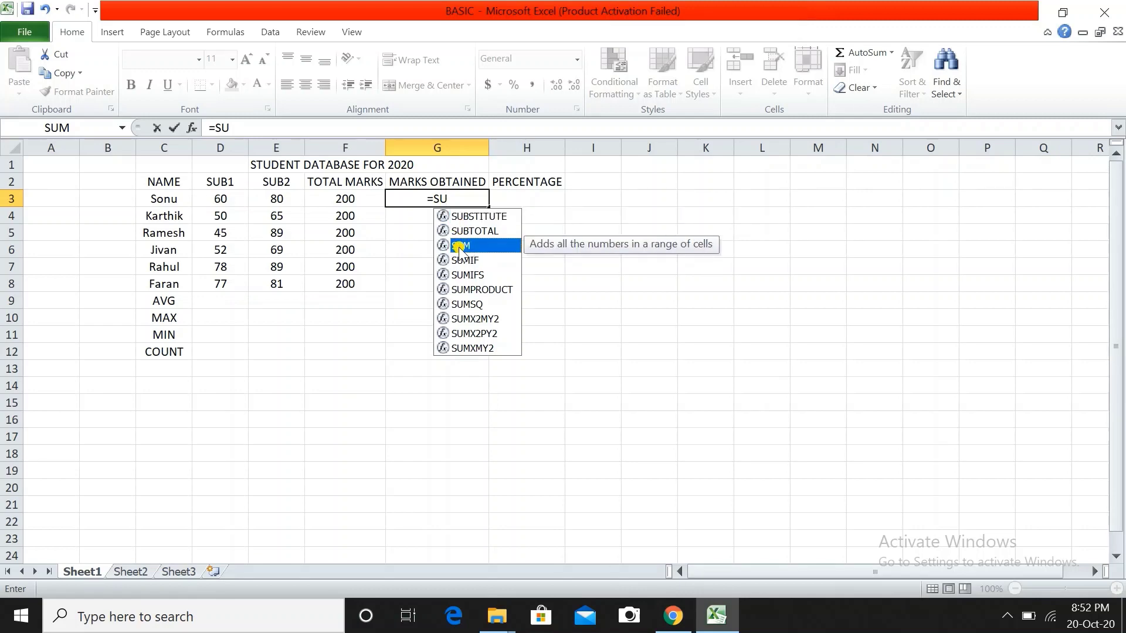
left_click(459, 200)
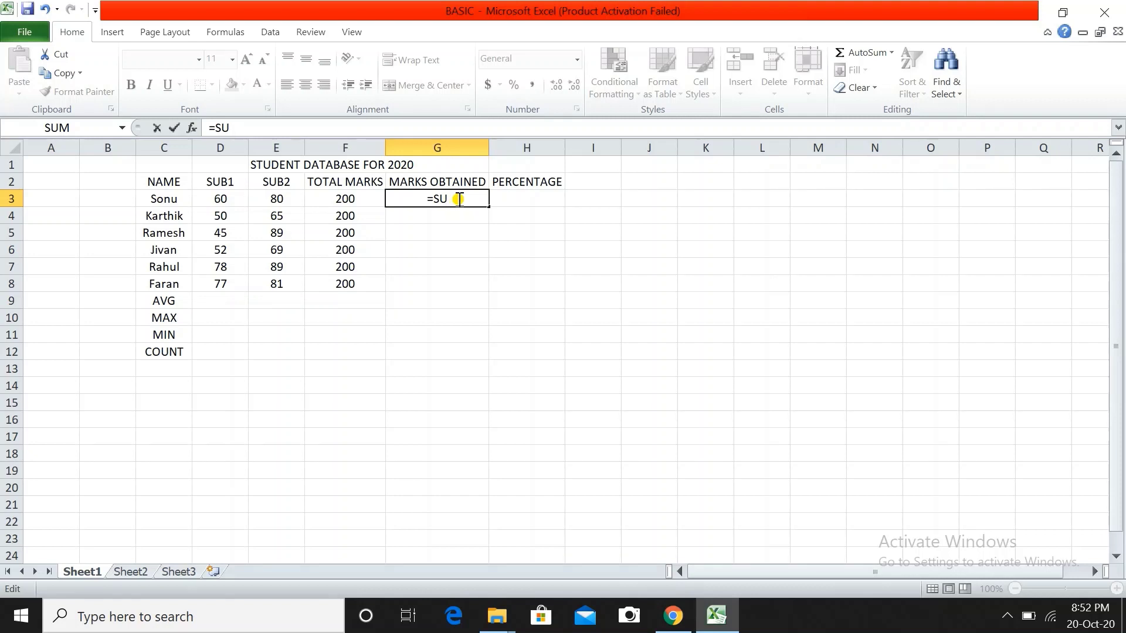
type("M")
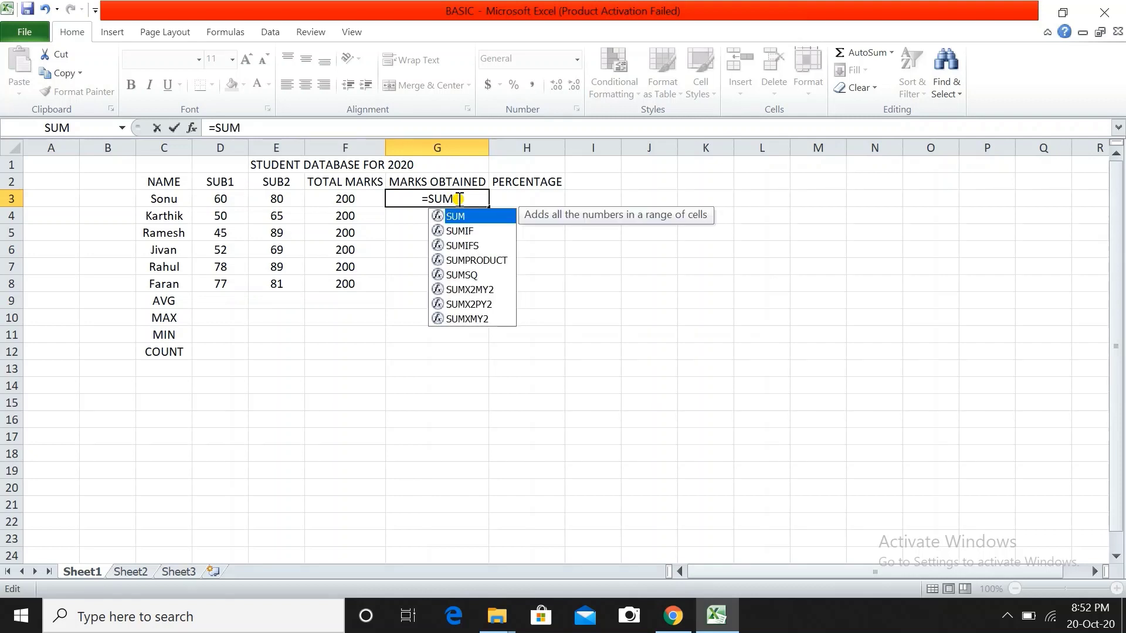
type("(")
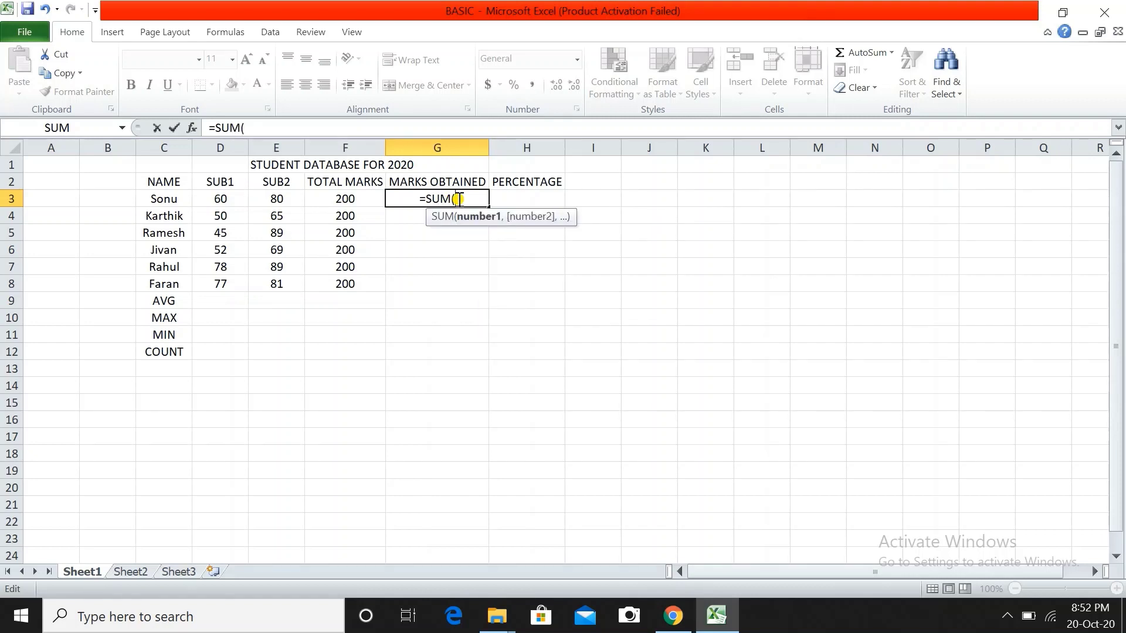
type(")")
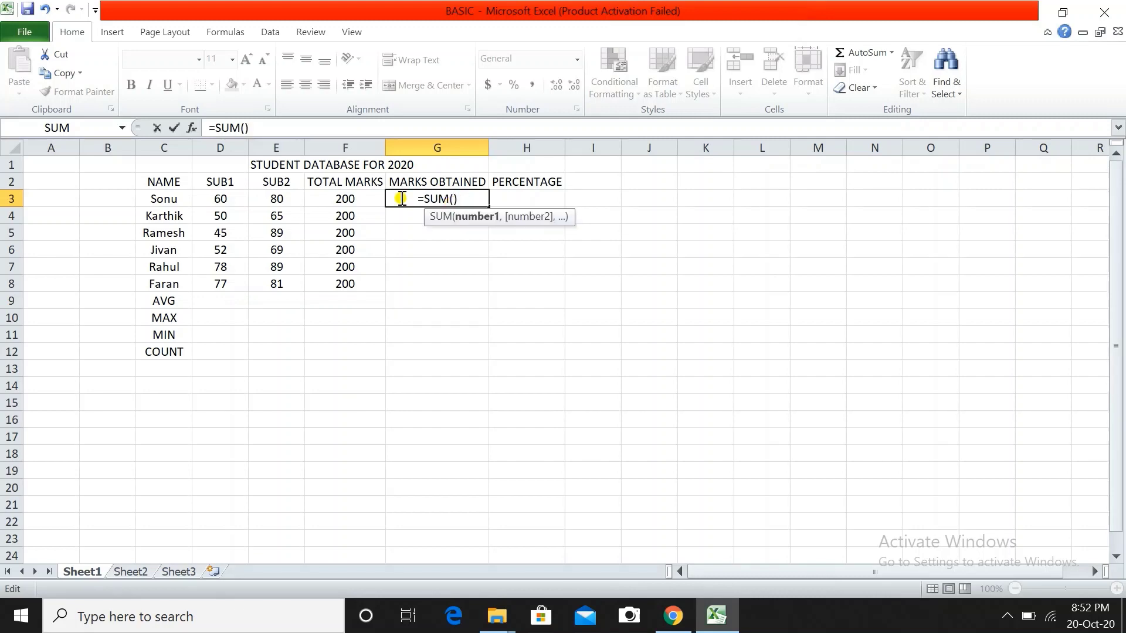
Complete =SUM(D3,E3) in G3 and fill it down to G8.
left_click_drag(234, 202, 236, 215)
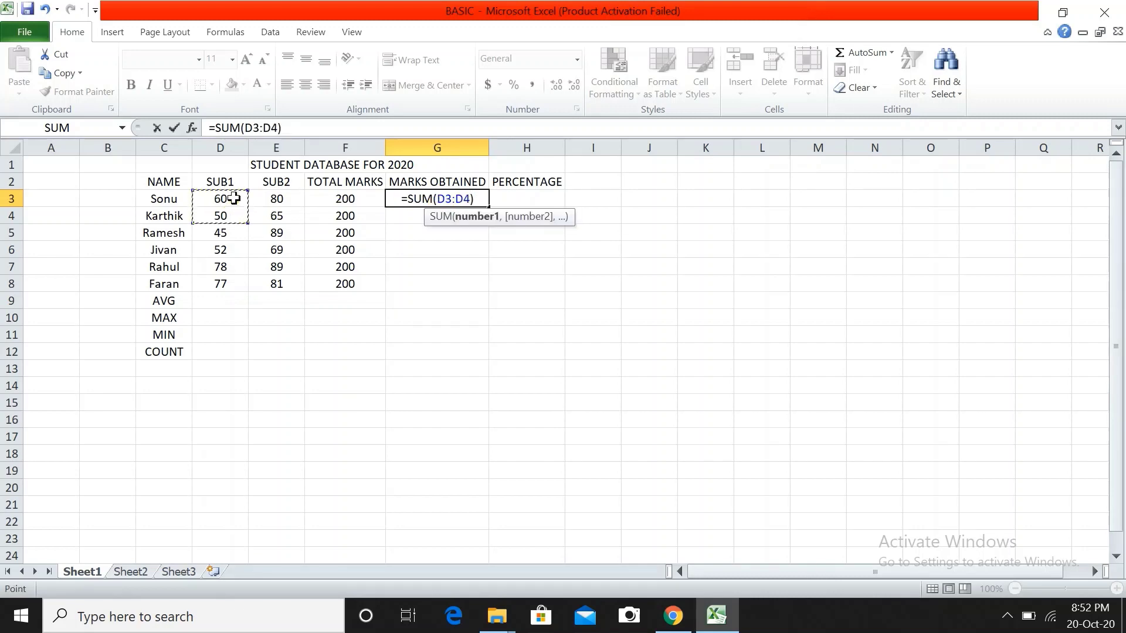
left_click(234, 200)
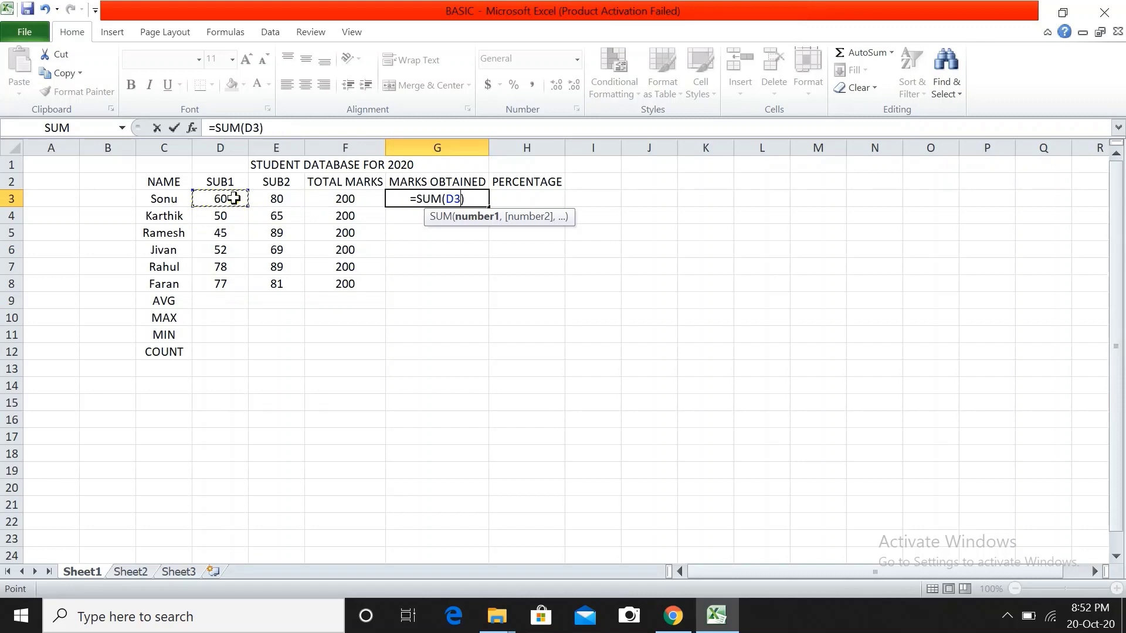
left_click(268, 197)
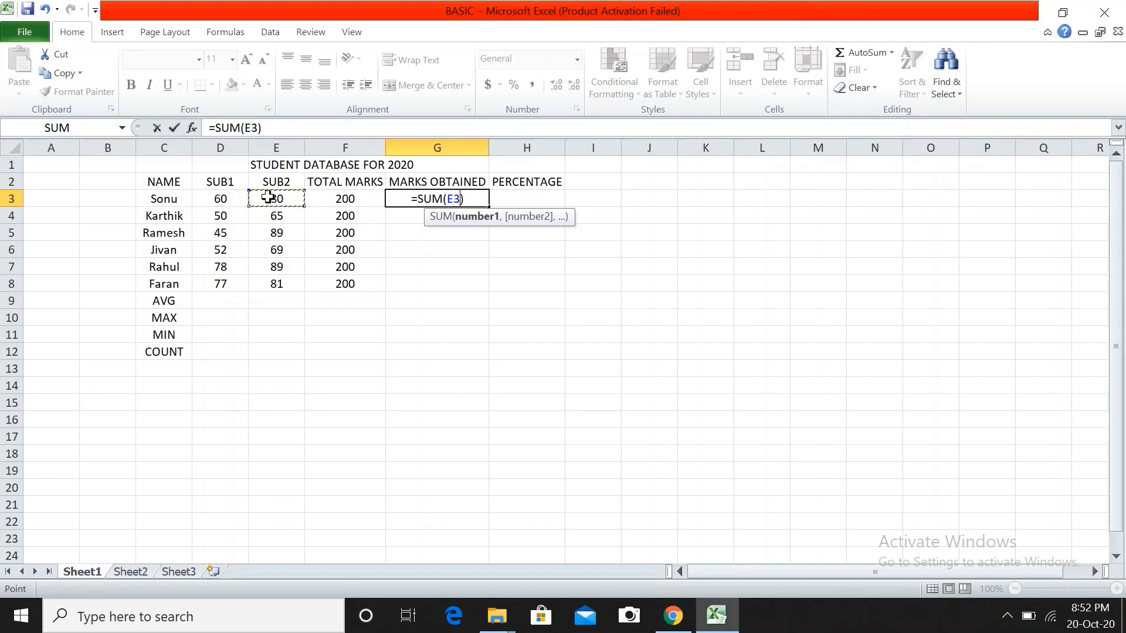
left_click(235, 198)
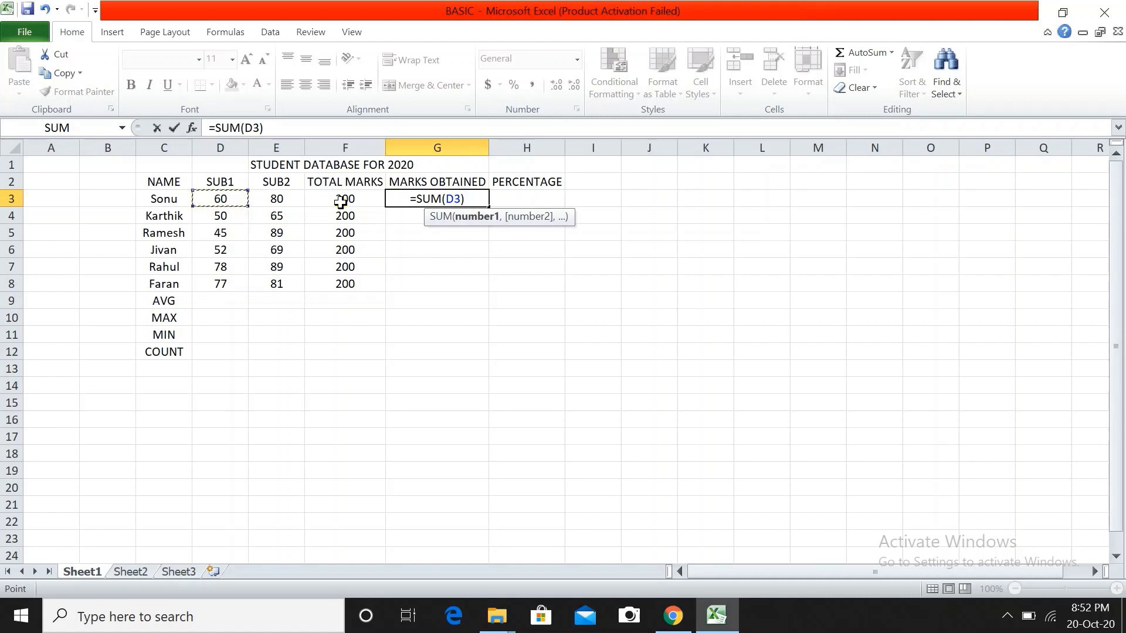
type(",")
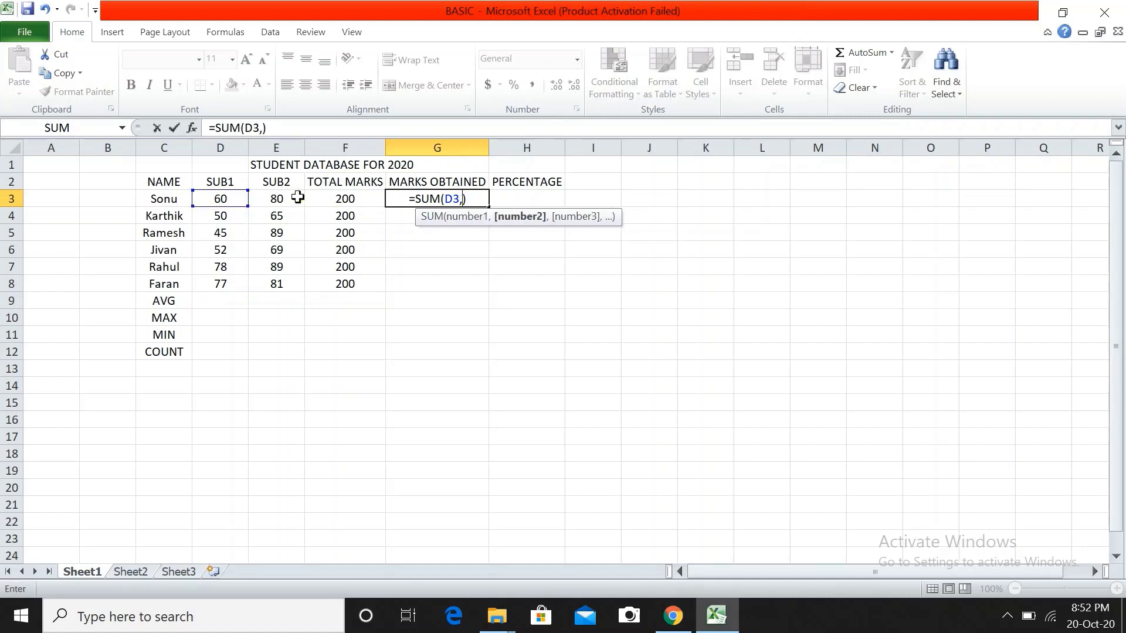
left_click(281, 200)
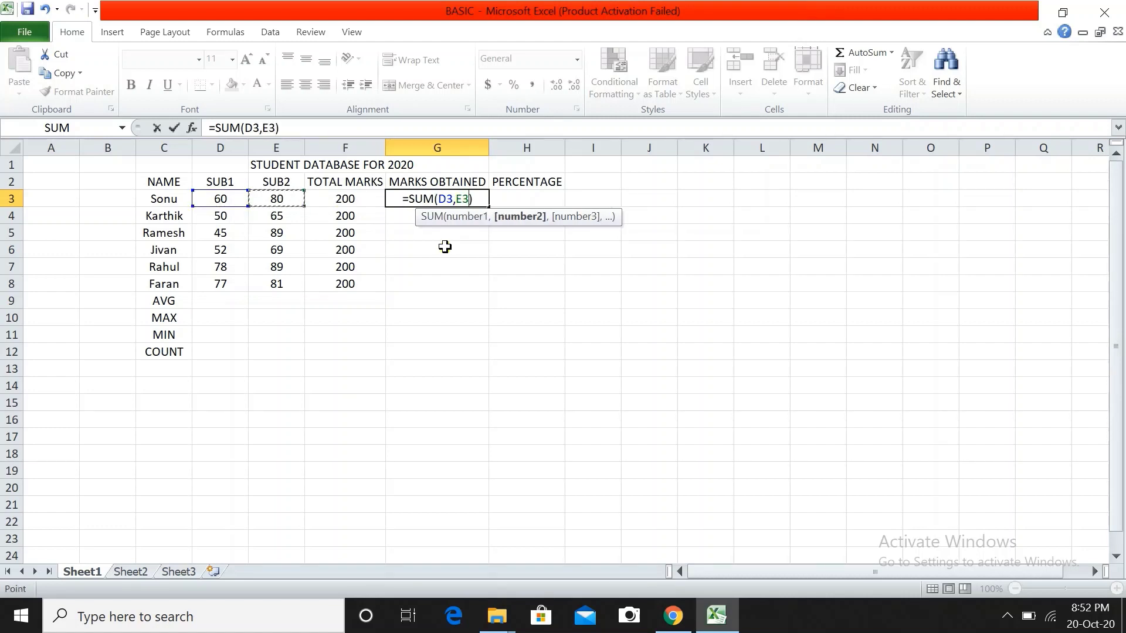
key("Return")
left_click(466, 198)
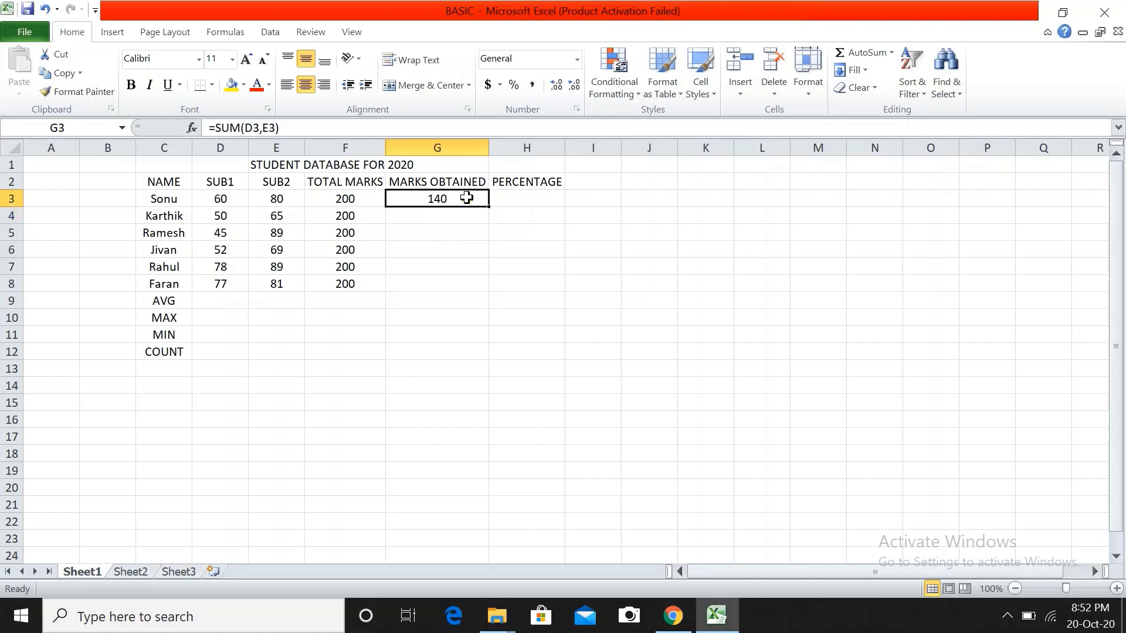
left_click_drag(488, 207, 488, 286)
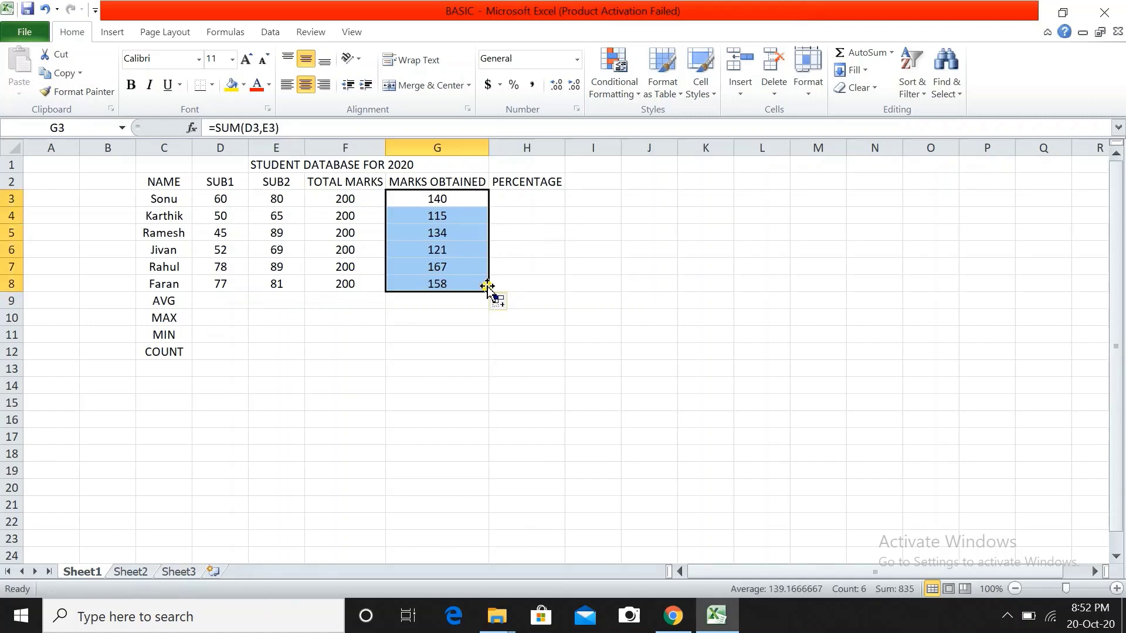
left_click(498, 211)
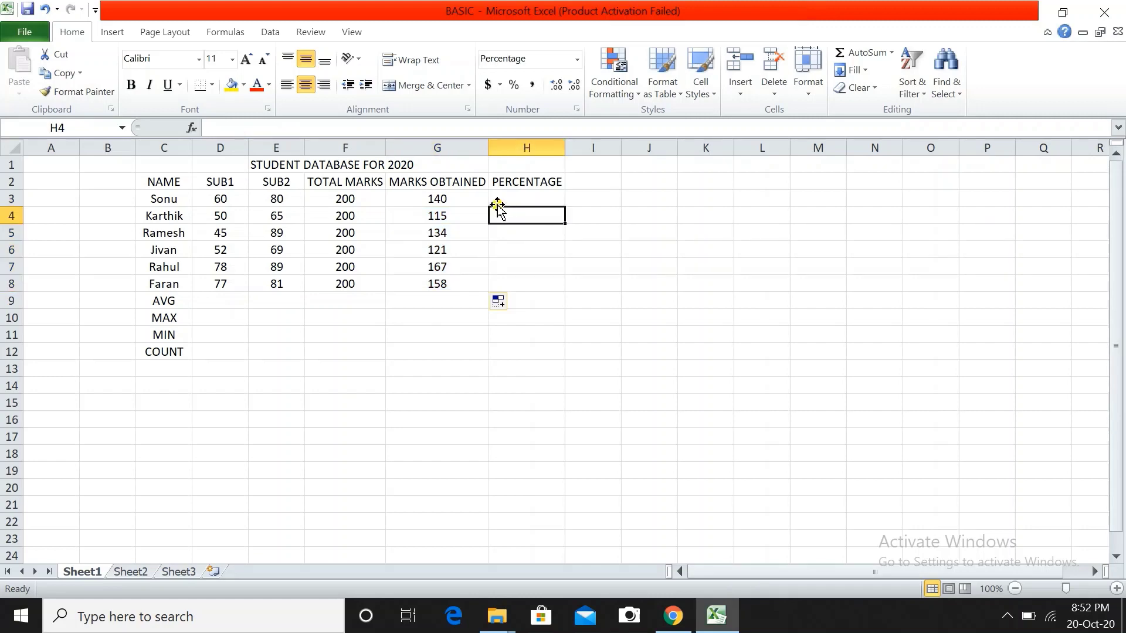
Undo the SUM totals and begin re-entering an addition formula in G3.
key("ctrl+z")
key("ctrl+z")
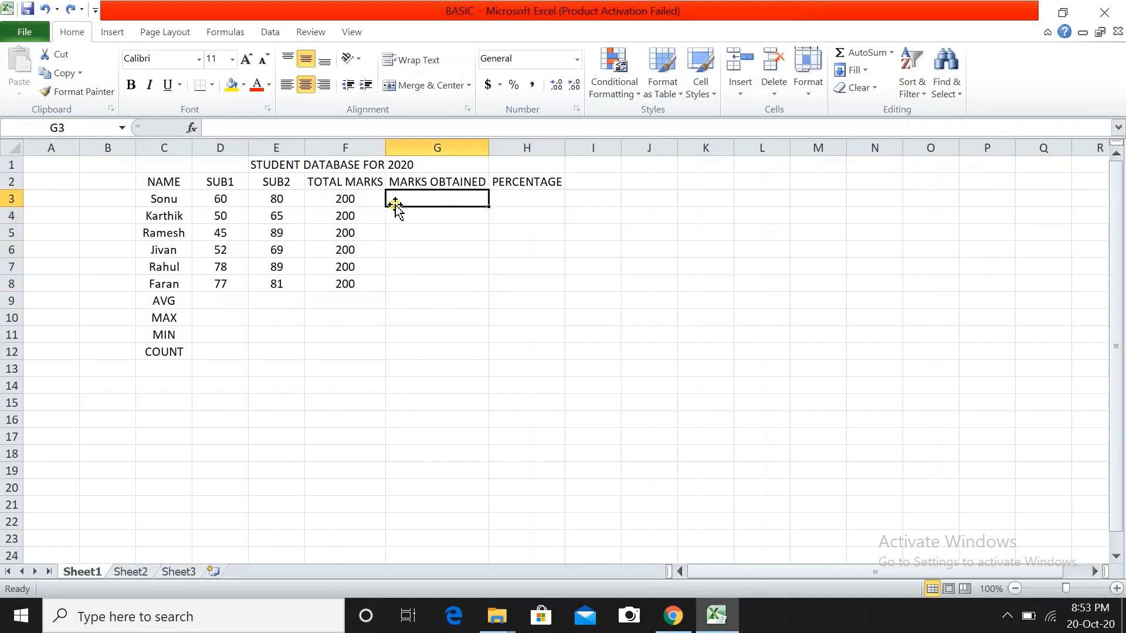
type("=")
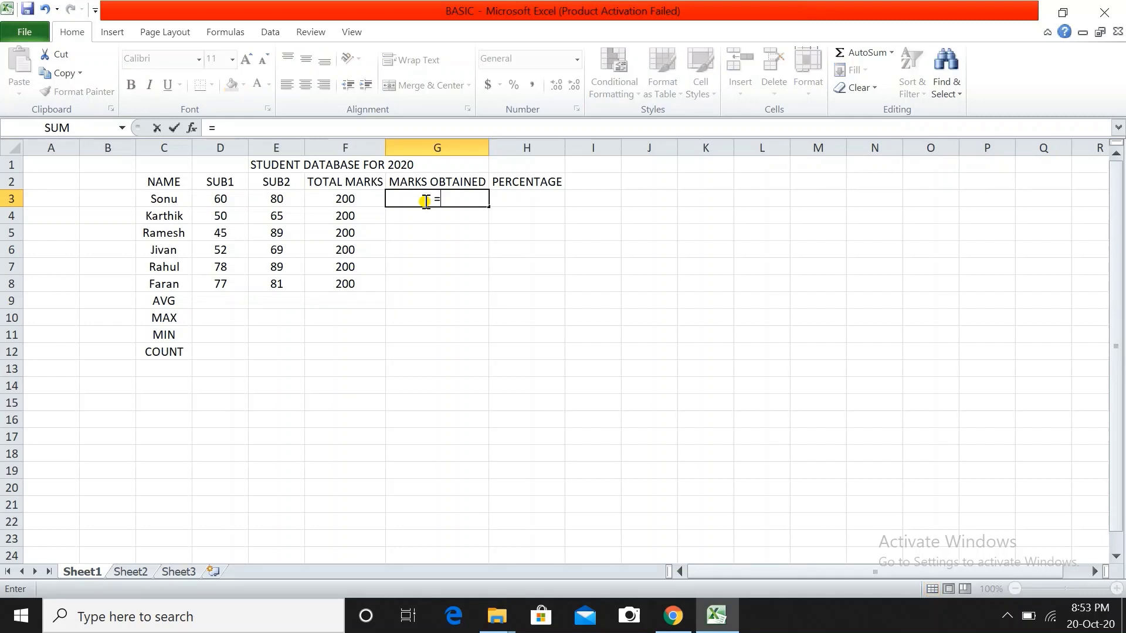
left_click(229, 201)
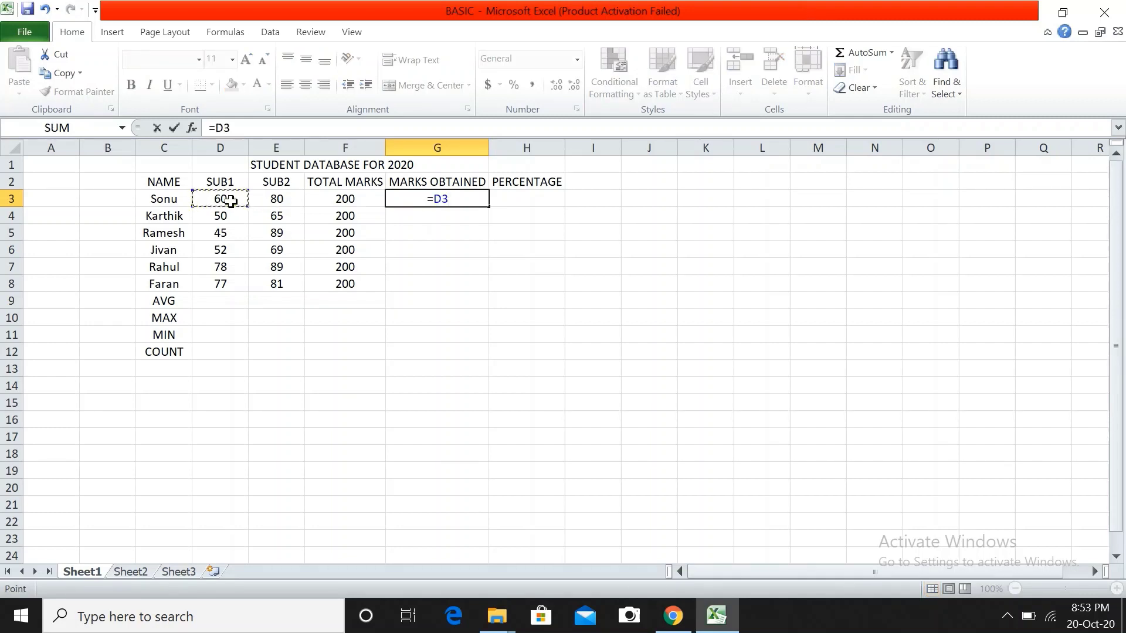
type("+")
left_click(273, 200)
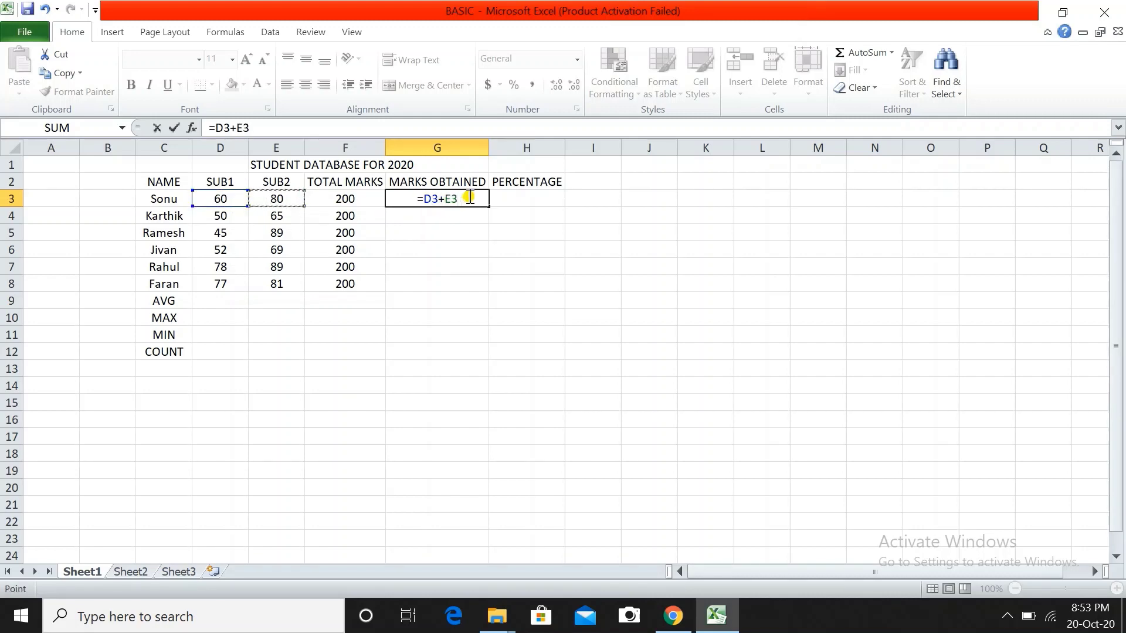
key("BackSpace")
key("BackSpace")
key("BackSpace")
key("BackSpace")
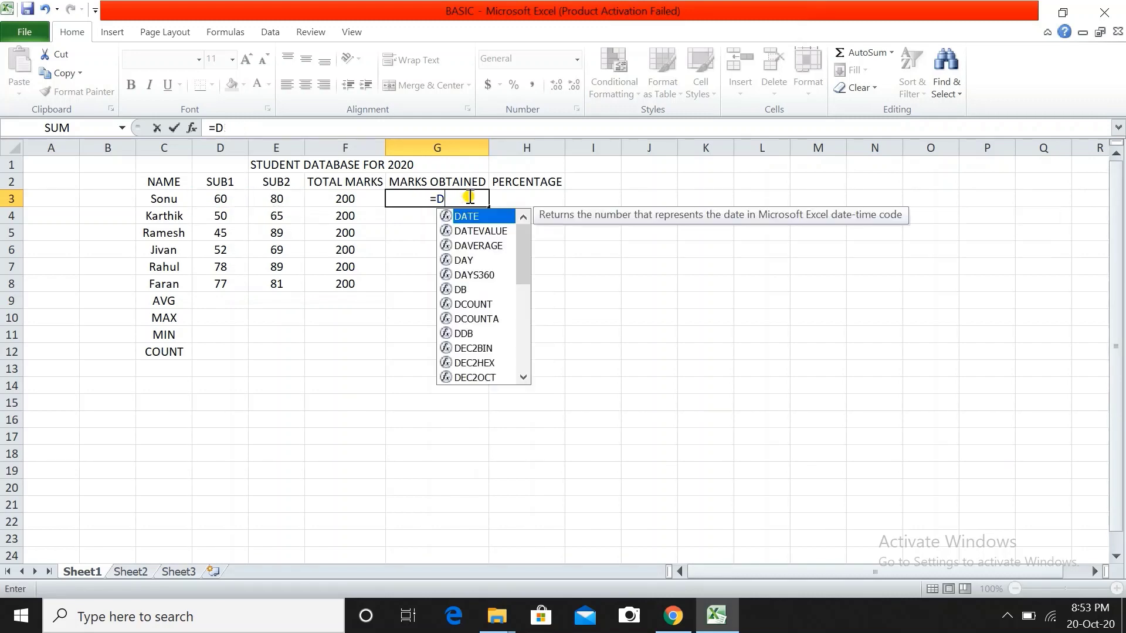
key("BackSpace")
key("BackSpace")
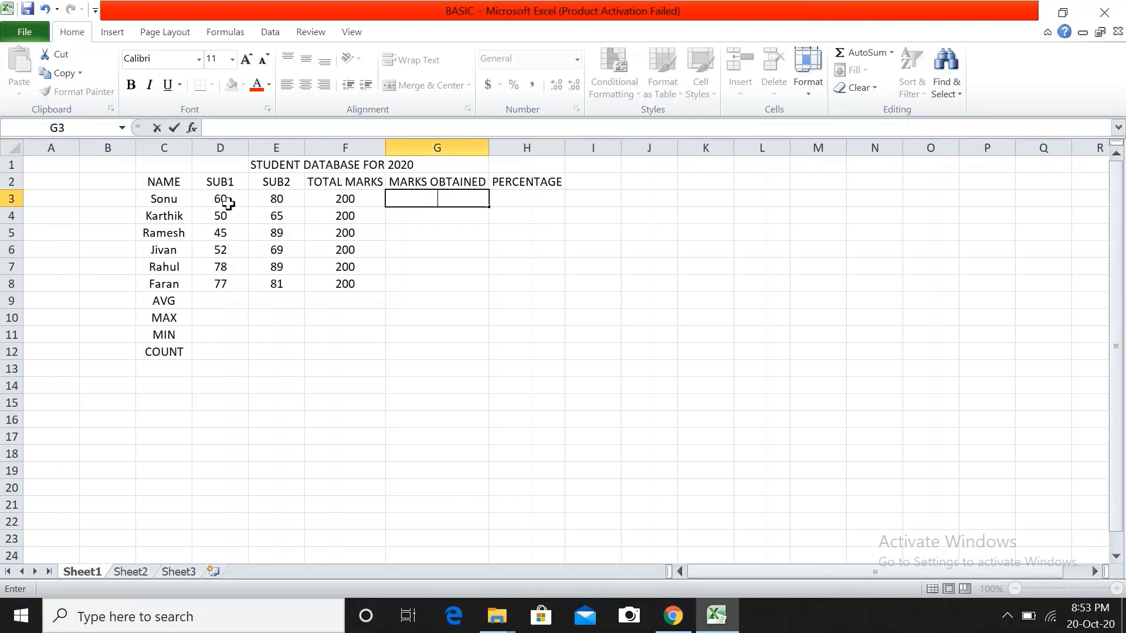
left_click_drag(214, 199, 284, 200)
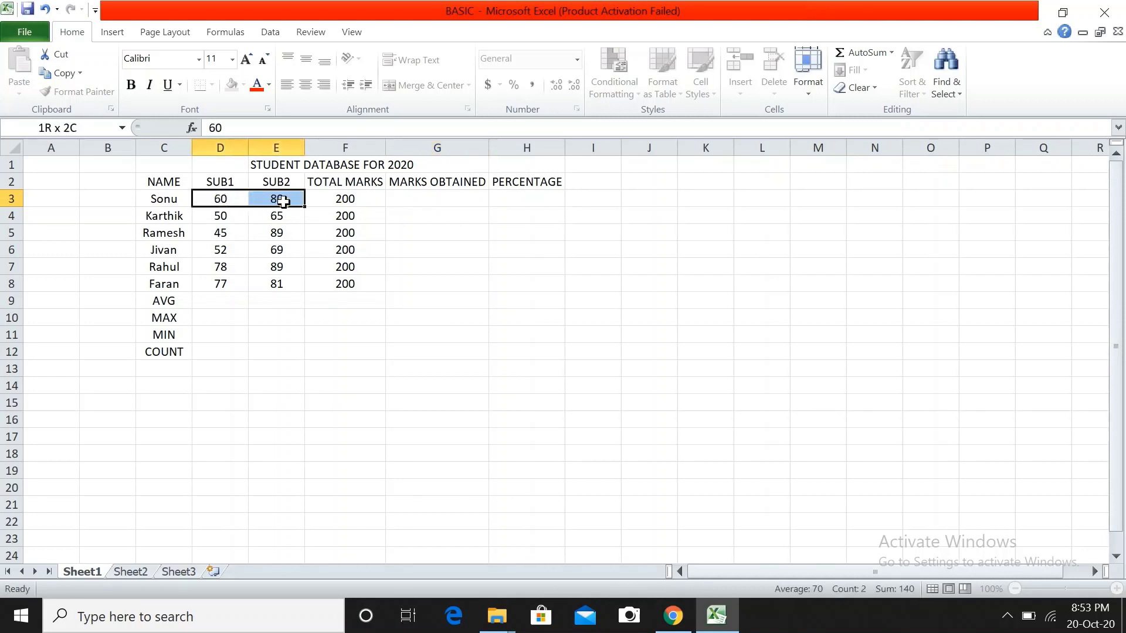
Rebuild =D3+E3 in G3 and fill it down to G8 for totals 140 to 158.
left_click(430, 199)
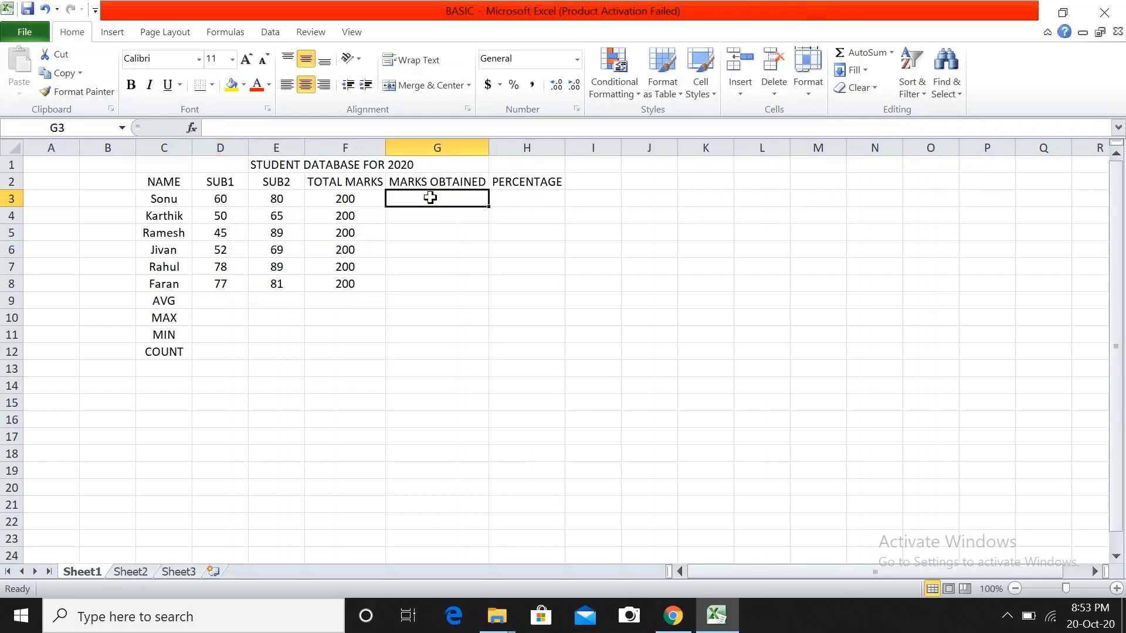
type("=")
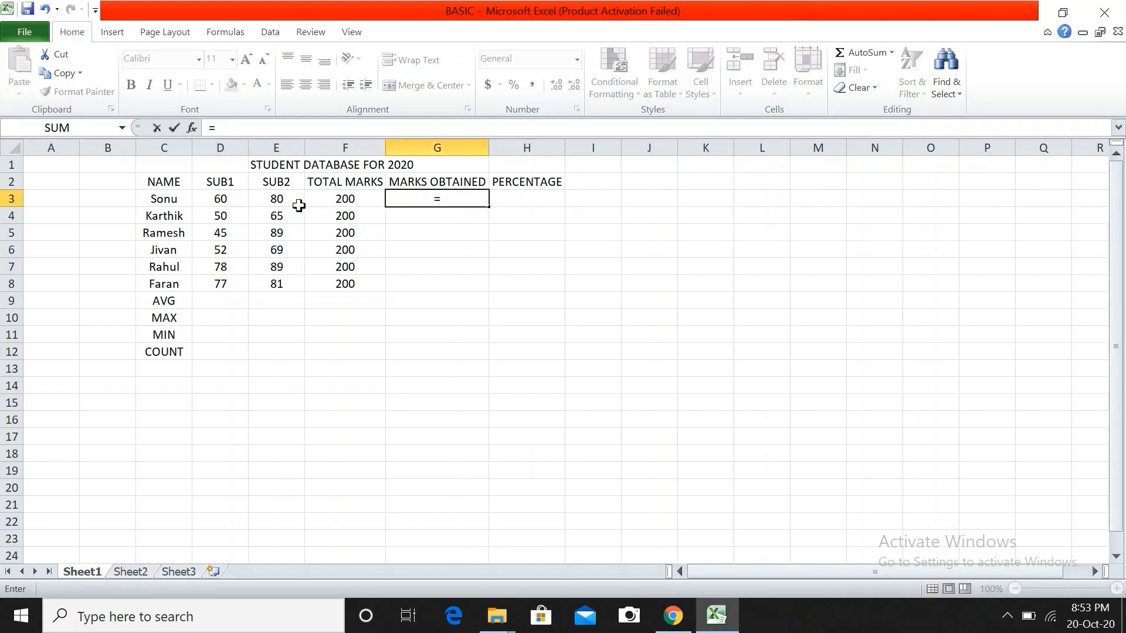
left_click_drag(202, 200, 287, 201)
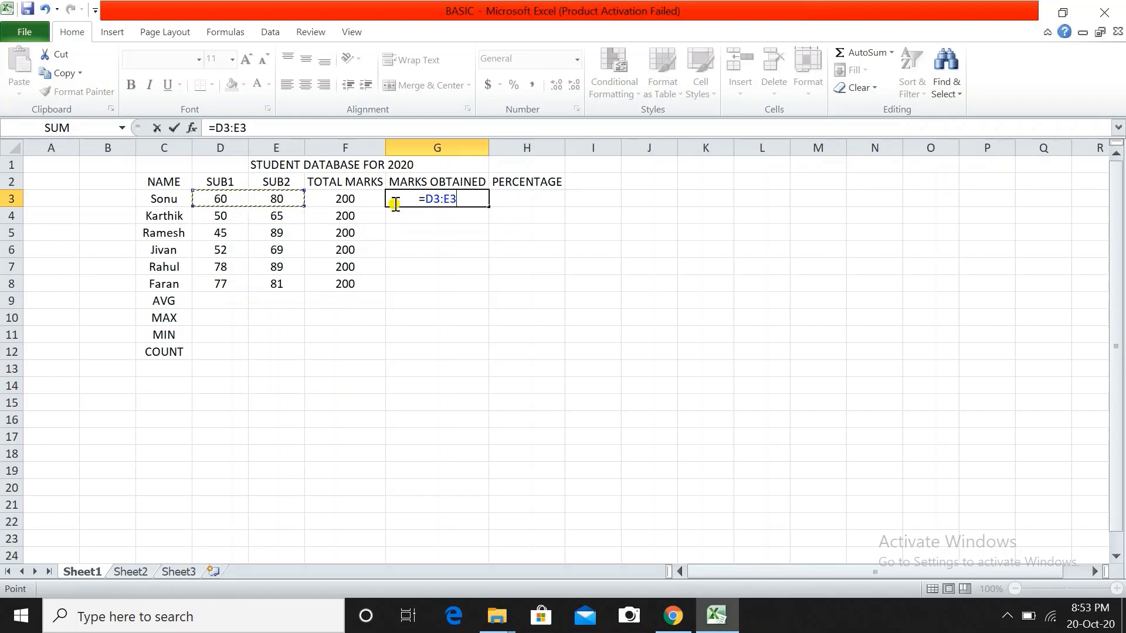
left_click(440, 200)
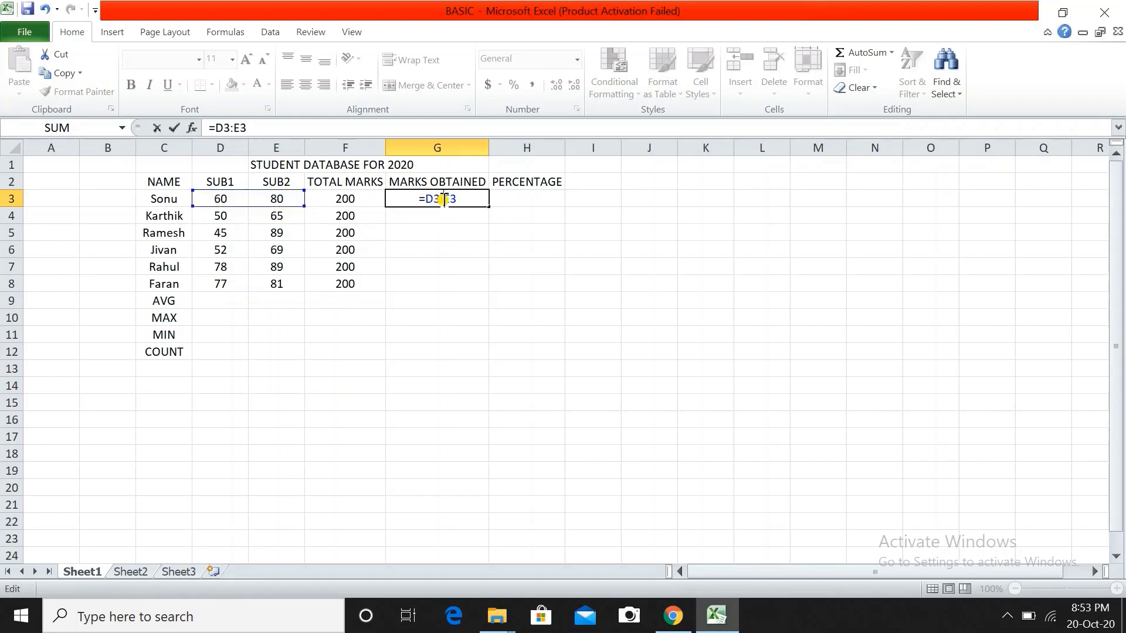
key("BackSpace")
key("Return")
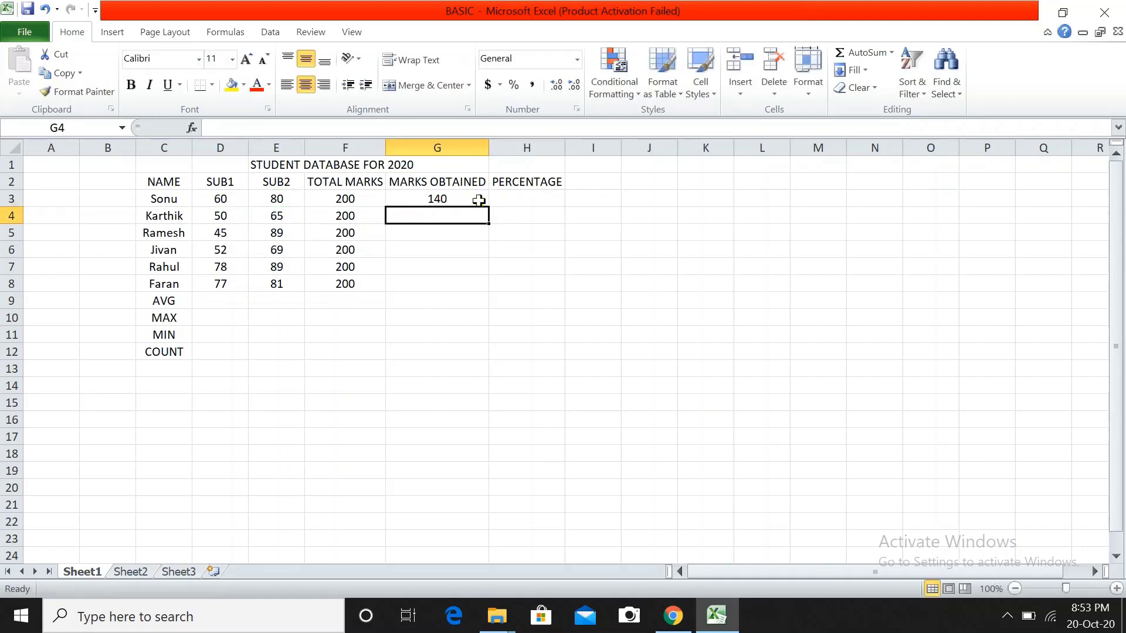
left_click(479, 200)
left_click_drag(488, 207, 489, 288)
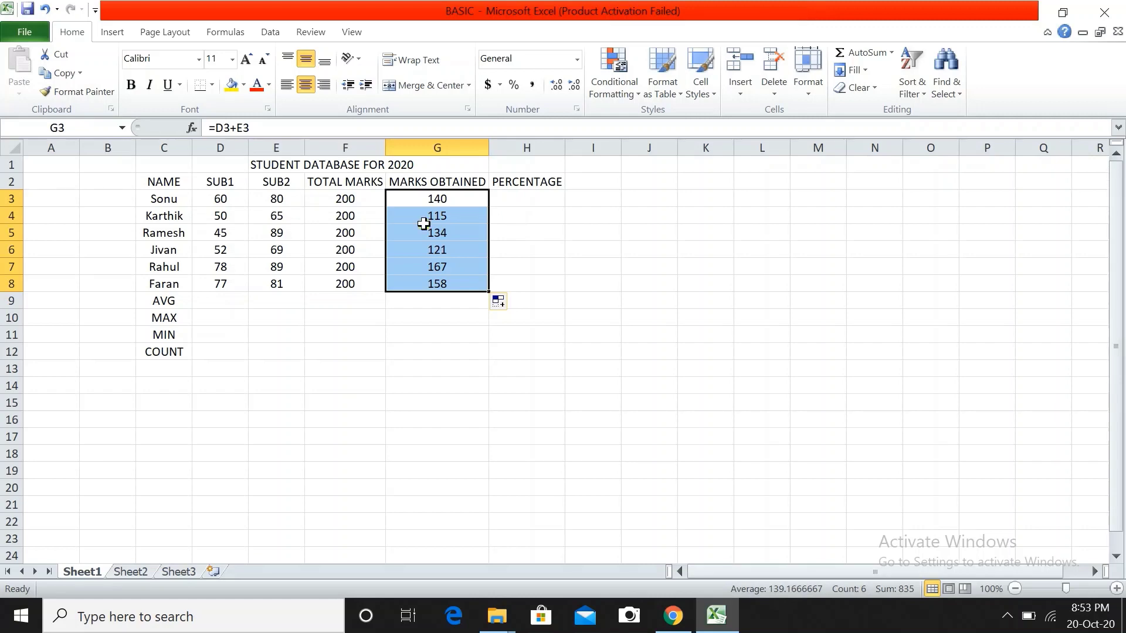
left_click(530, 200)
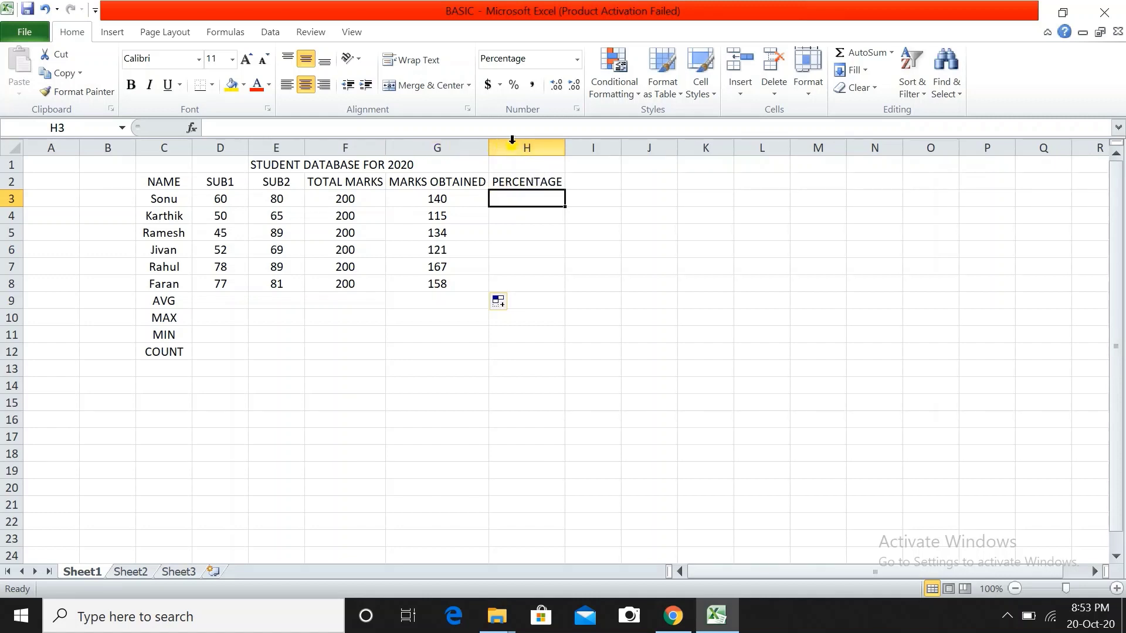
Change the number format of the whole PERCENTAGE column H to General.
left_click(526, 141)
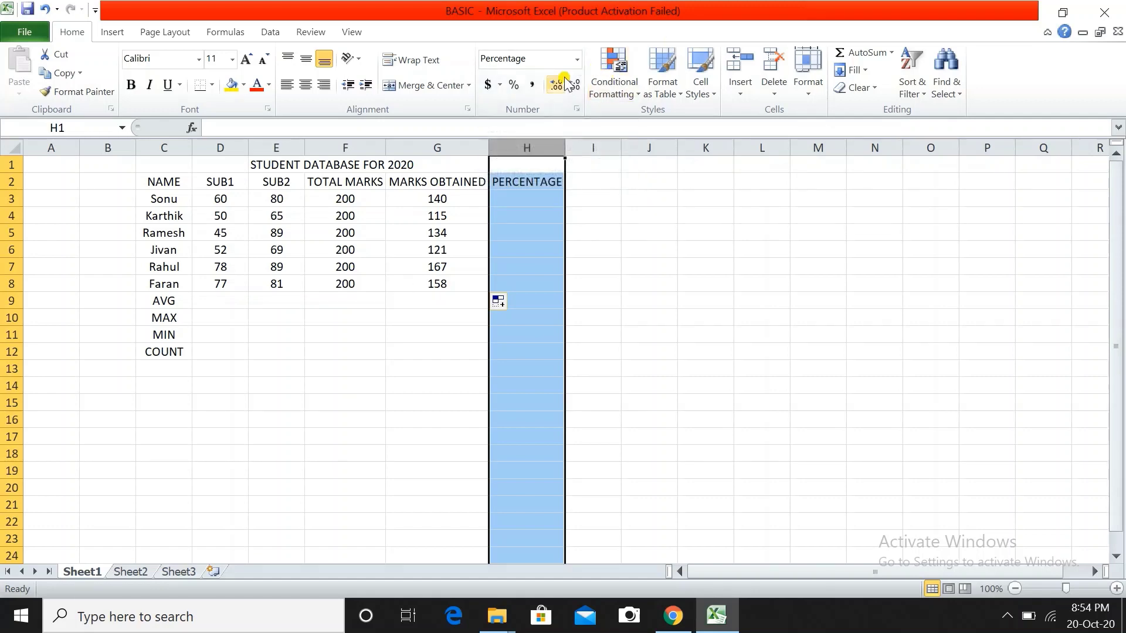
left_click(579, 59)
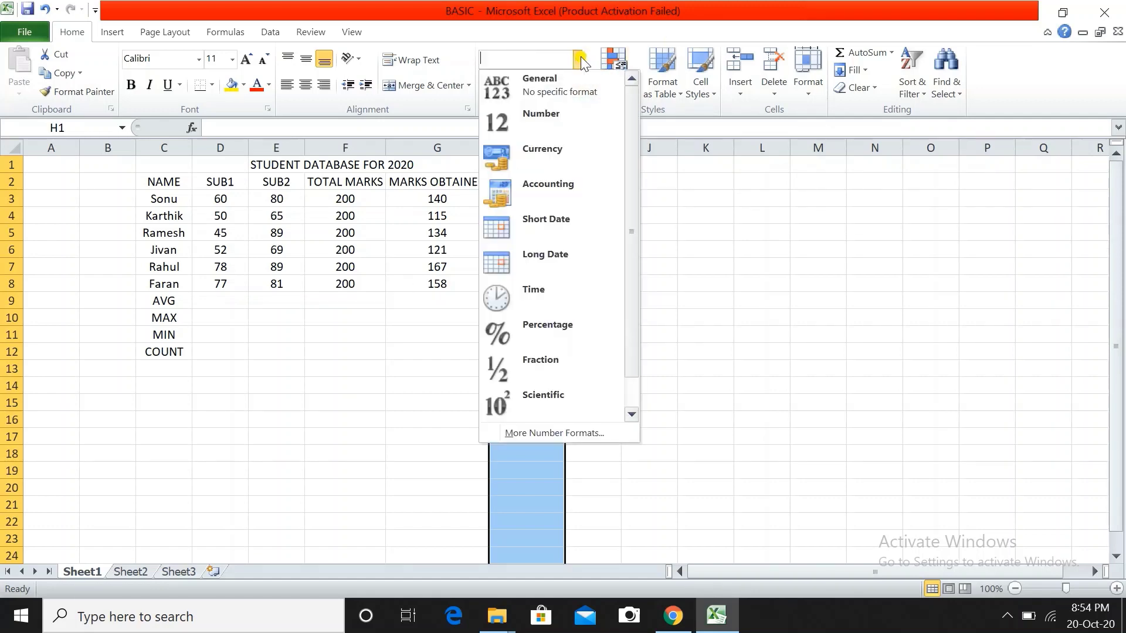
left_click(540, 97)
left_click(598, 234)
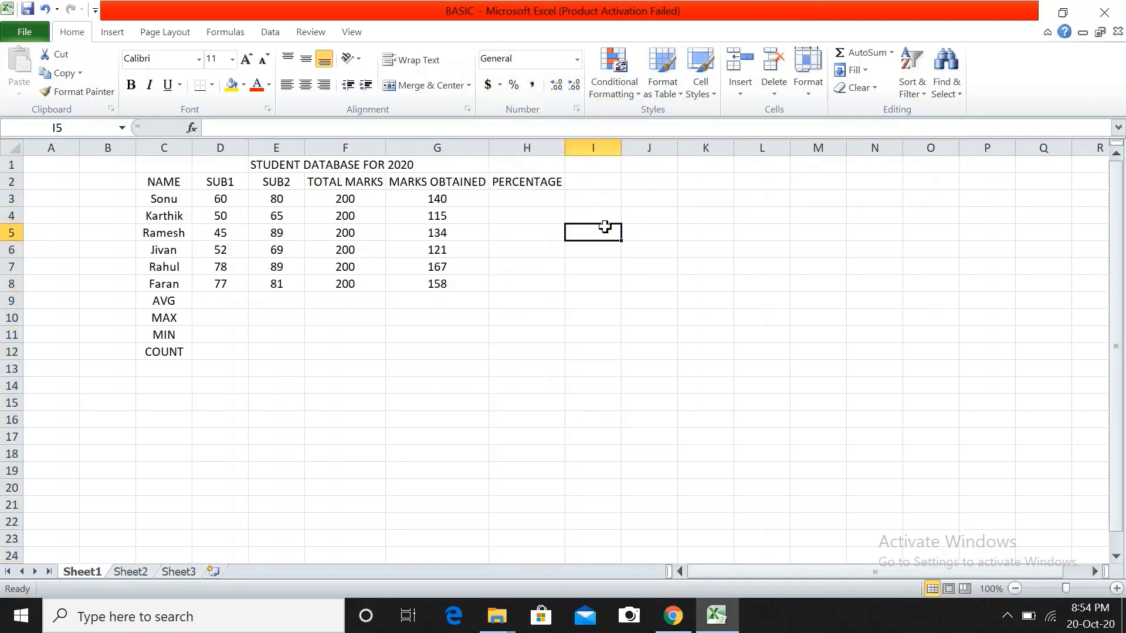
left_click(502, 194)
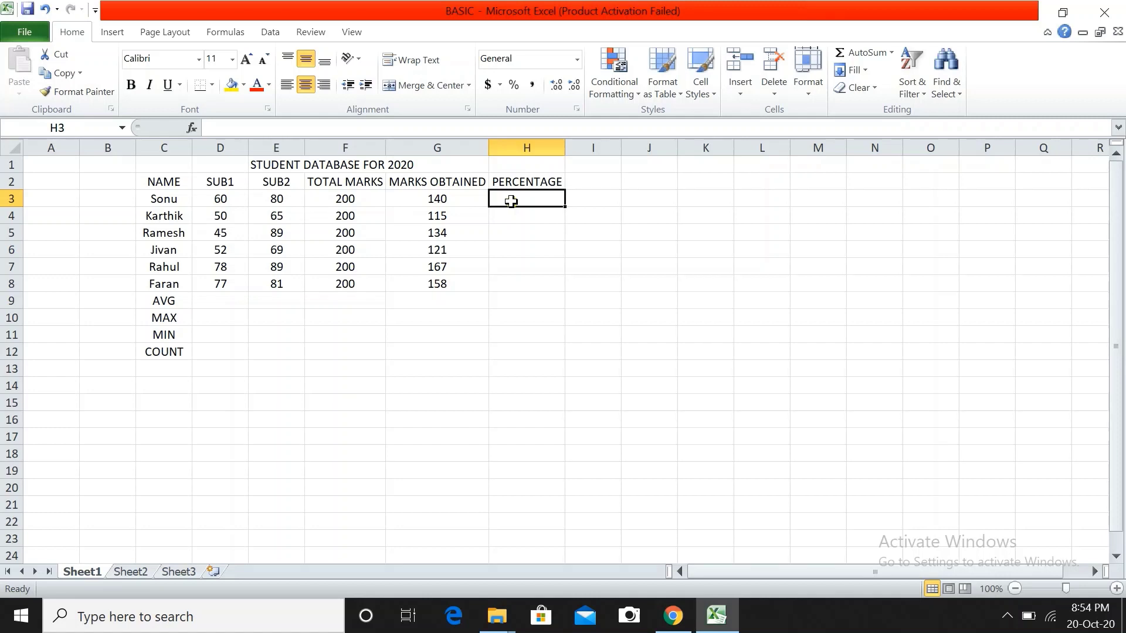
Enter =G3/F3) in H3, accept Excel's formula correction, then delete the result.
type("=")
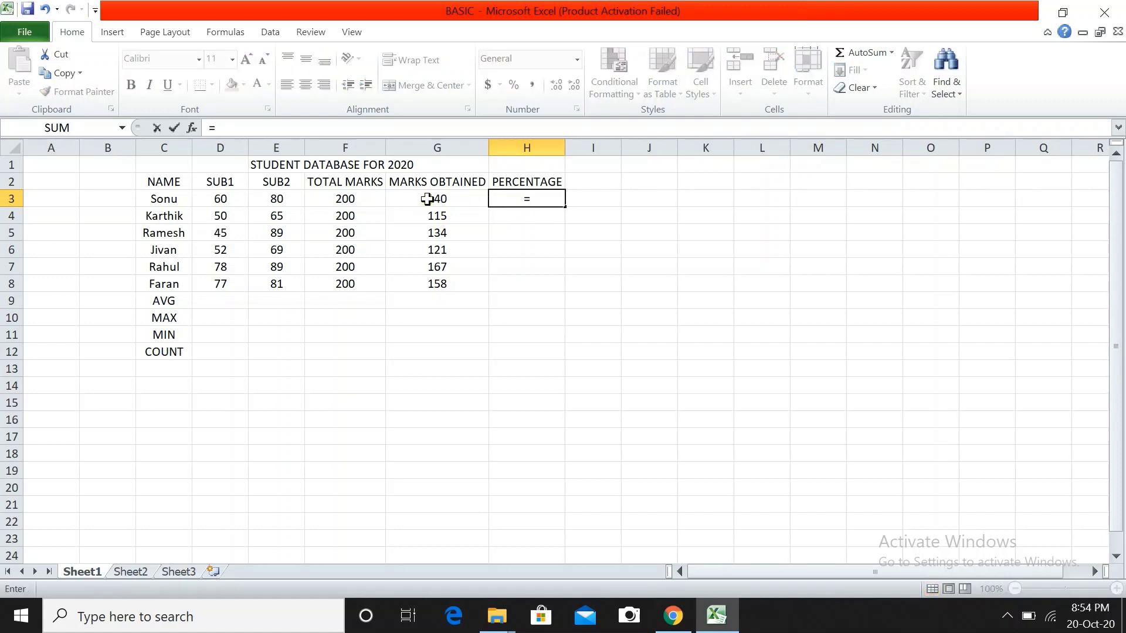
left_click(427, 199)
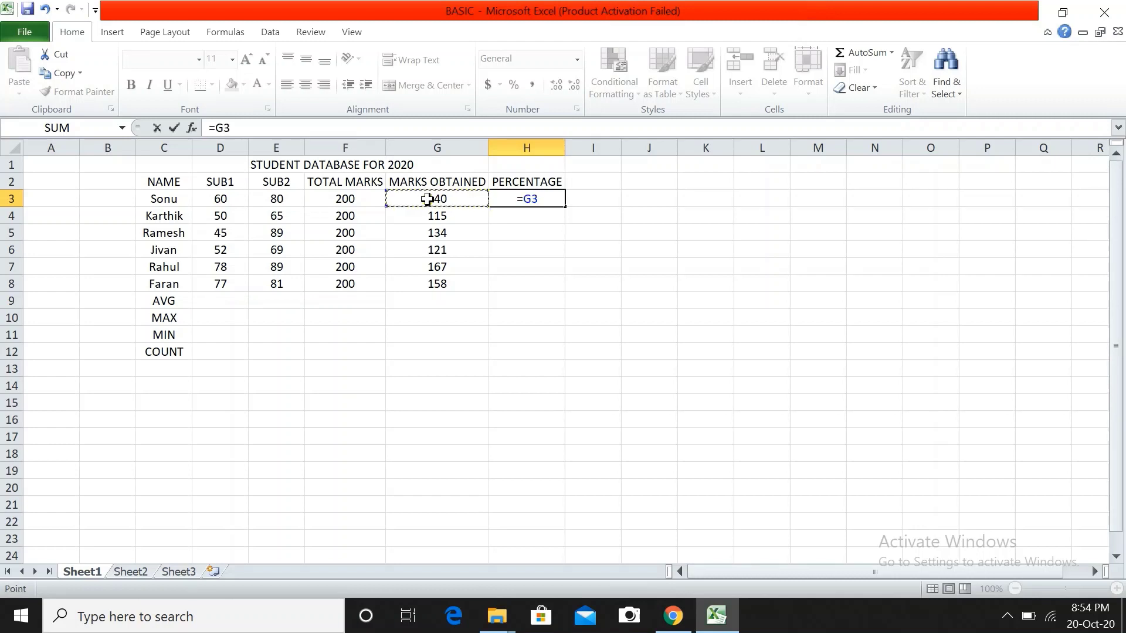
type("/")
left_click(343, 200)
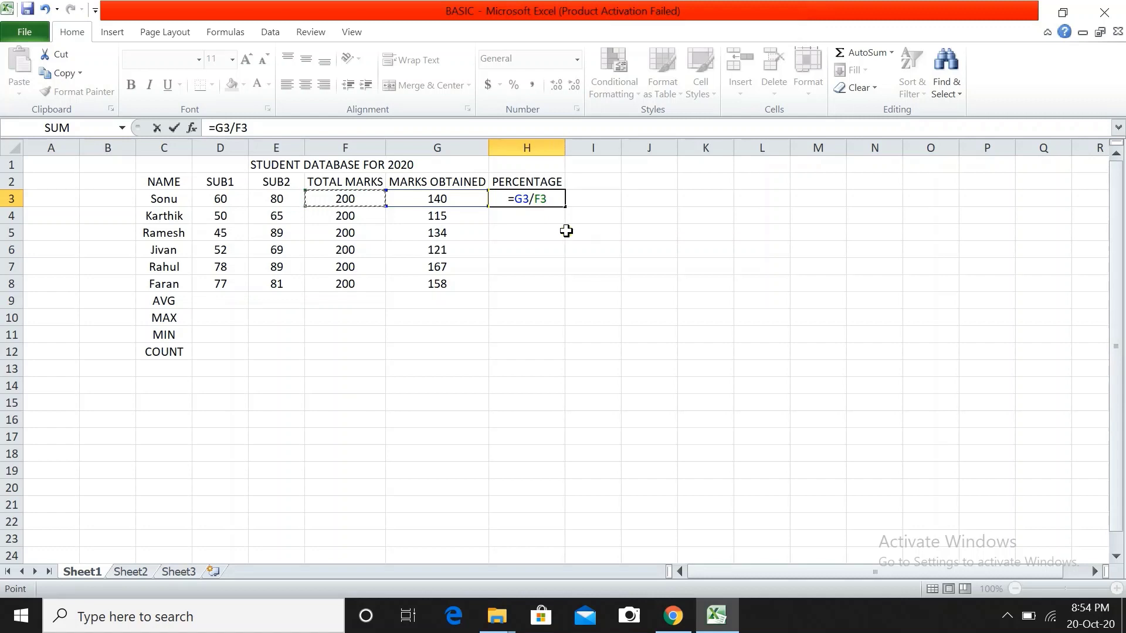
type(")")
key("Return")
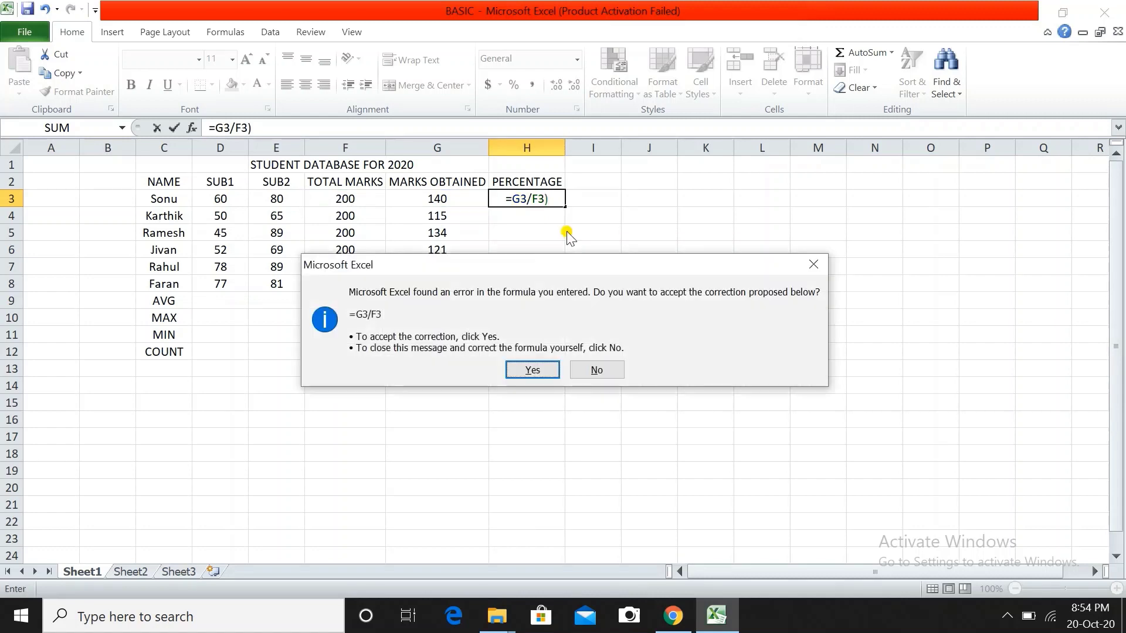
left_click(532, 370)
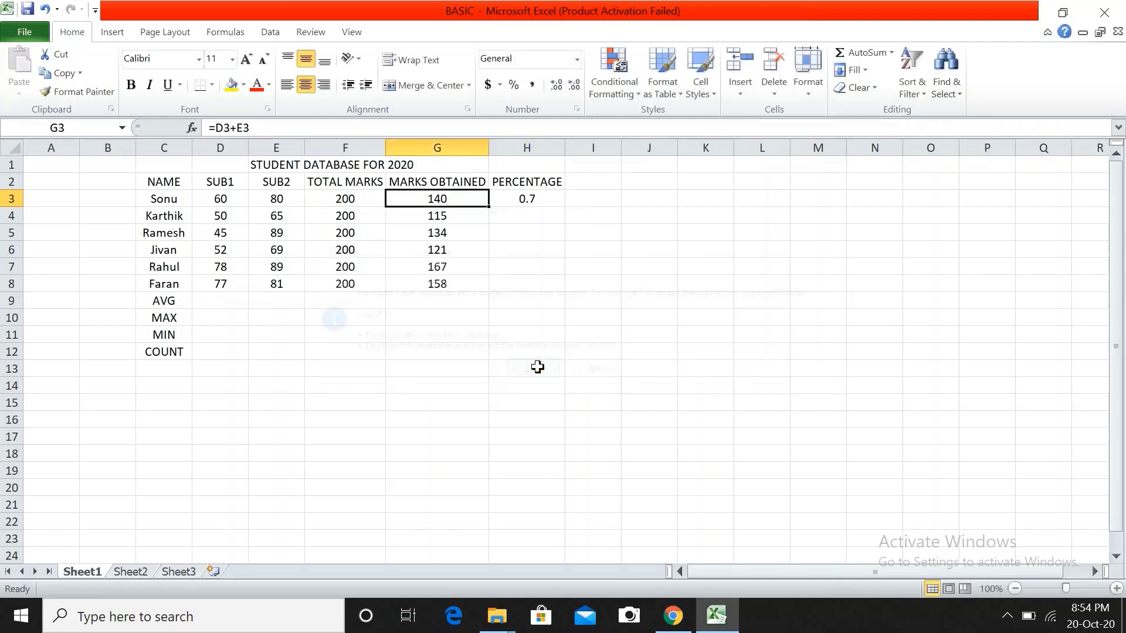
left_click(528, 200)
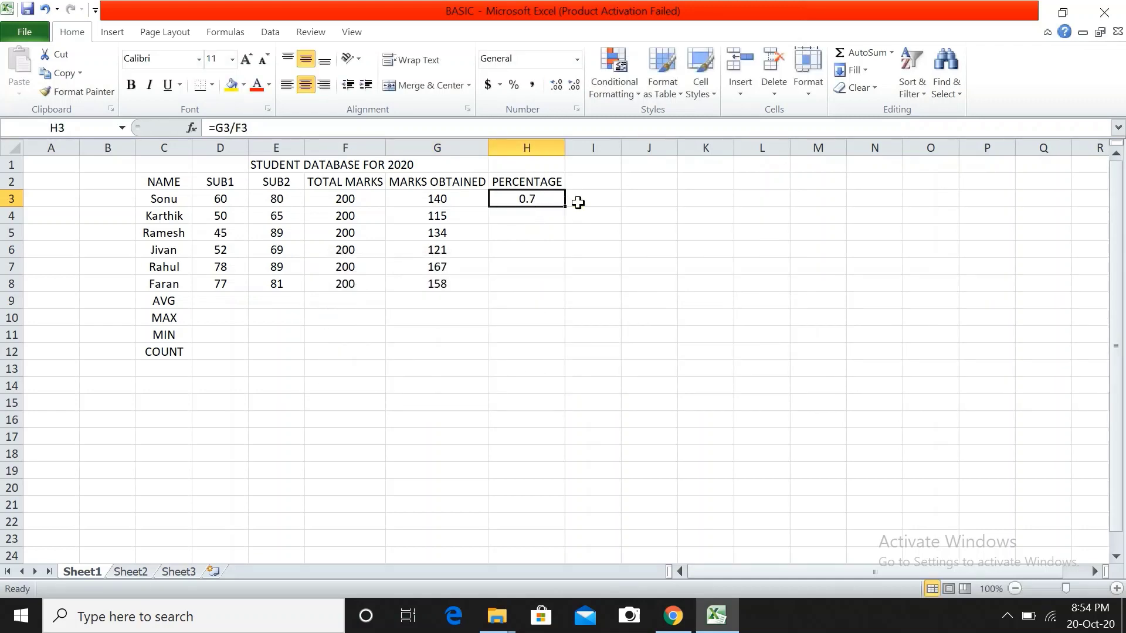
key("Delete")
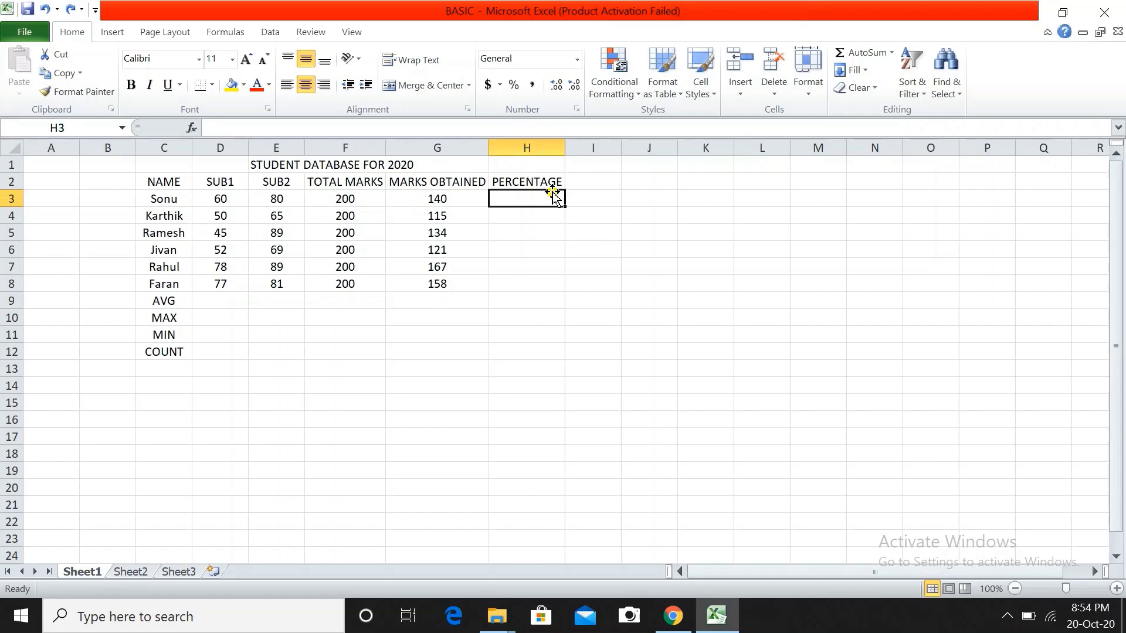
Re-enter =G3/F3 in H3 so it shows the first student's ratio of 0.7.
type("=")
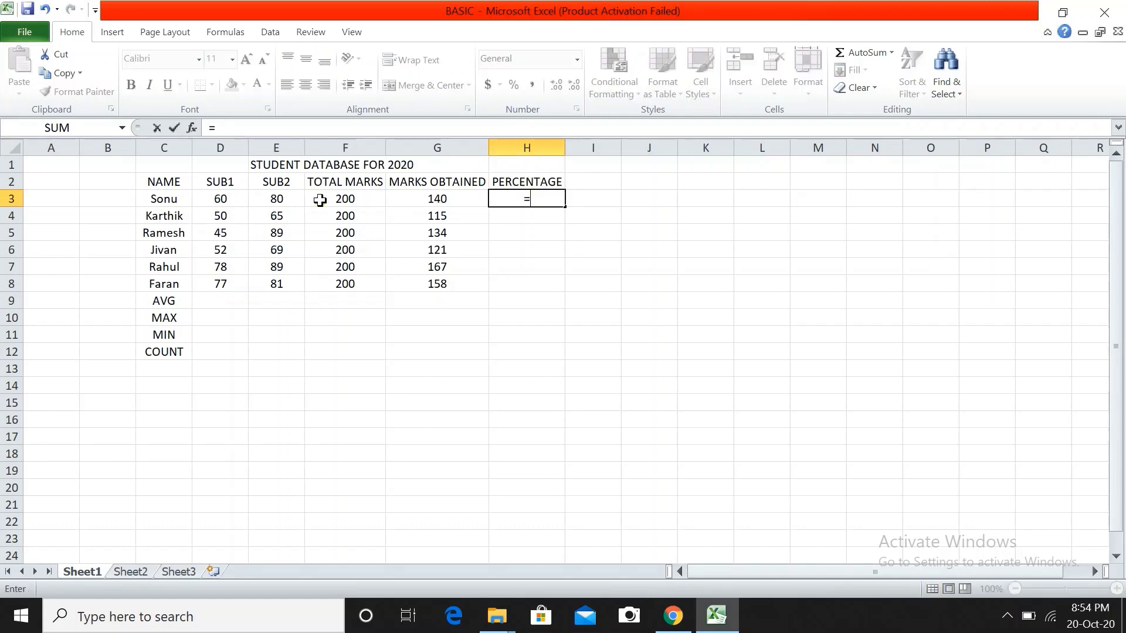
left_click(428, 199)
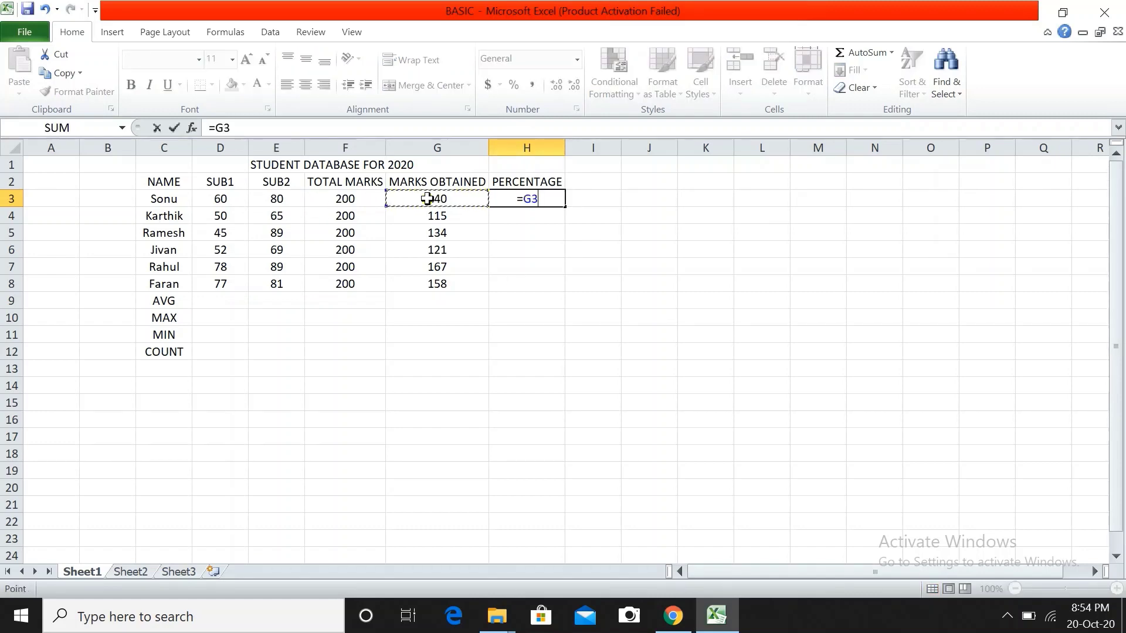
type("/")
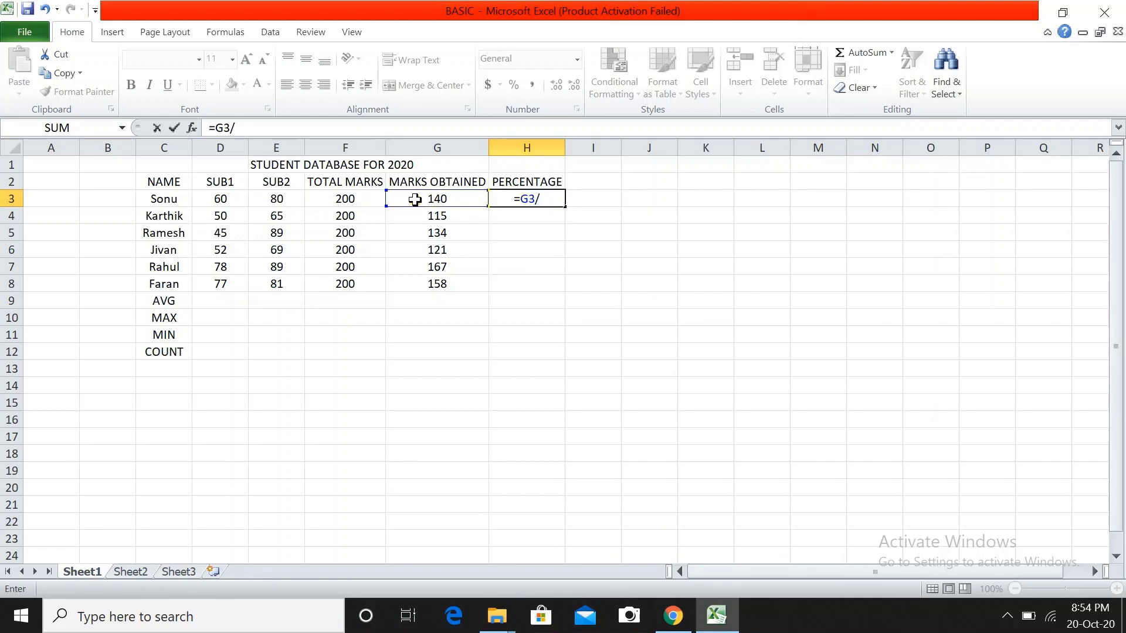
left_click(343, 203)
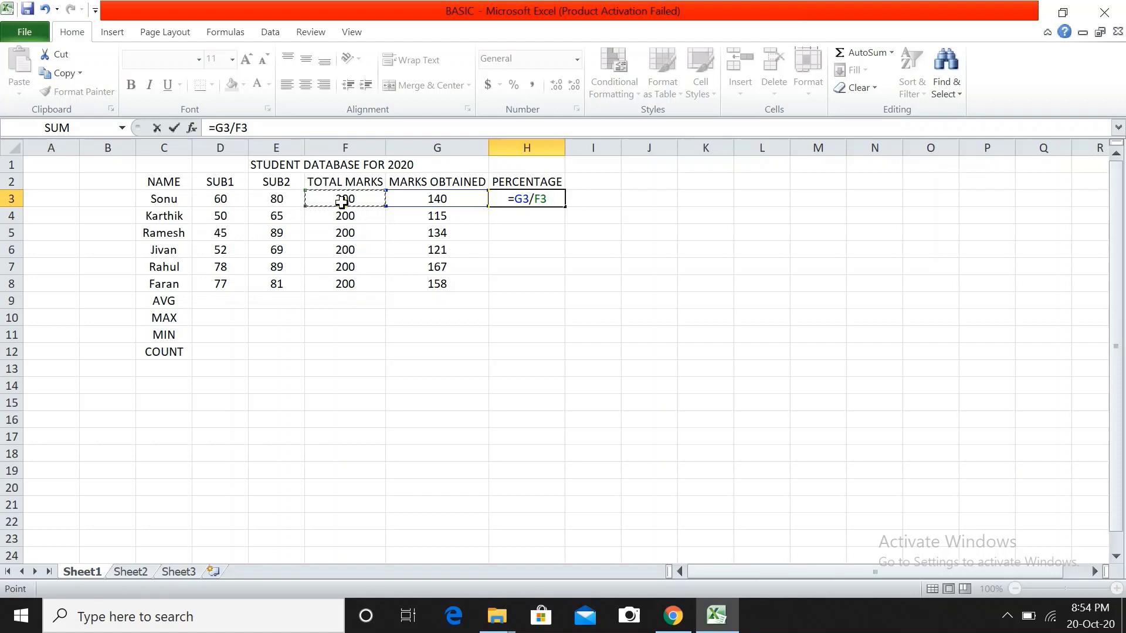
key("Return")
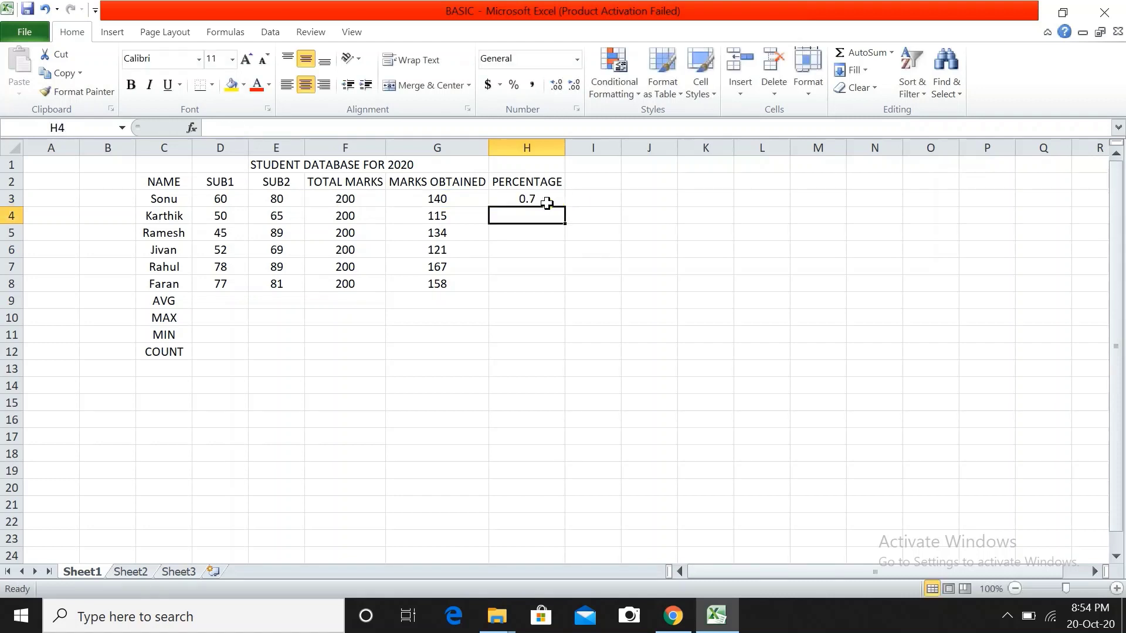
left_click(546, 202)
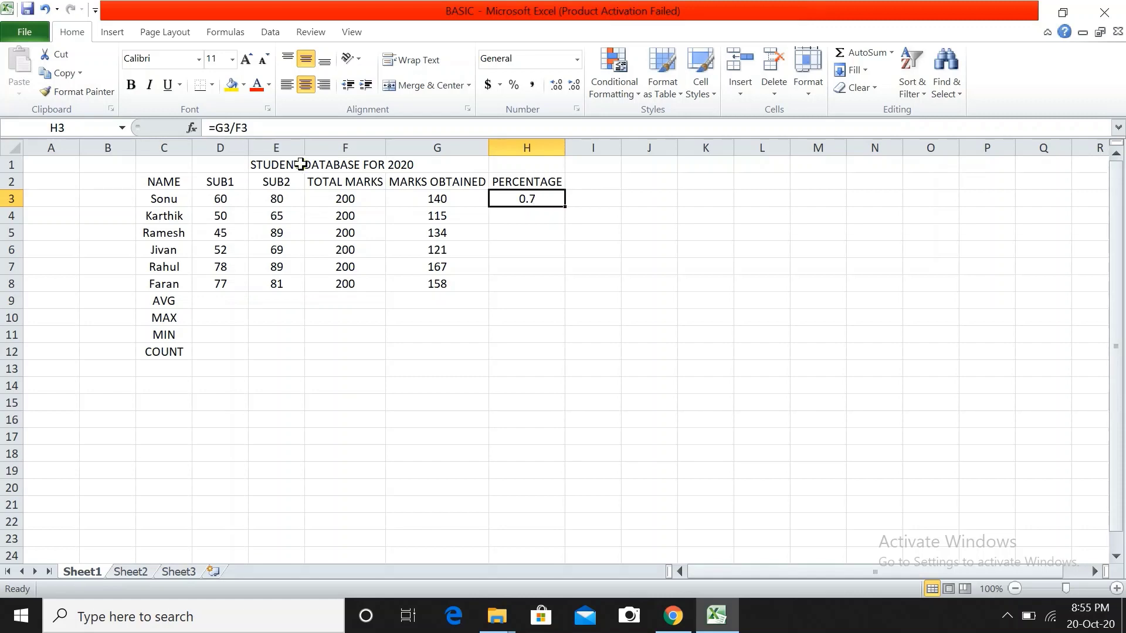
left_click(257, 128)
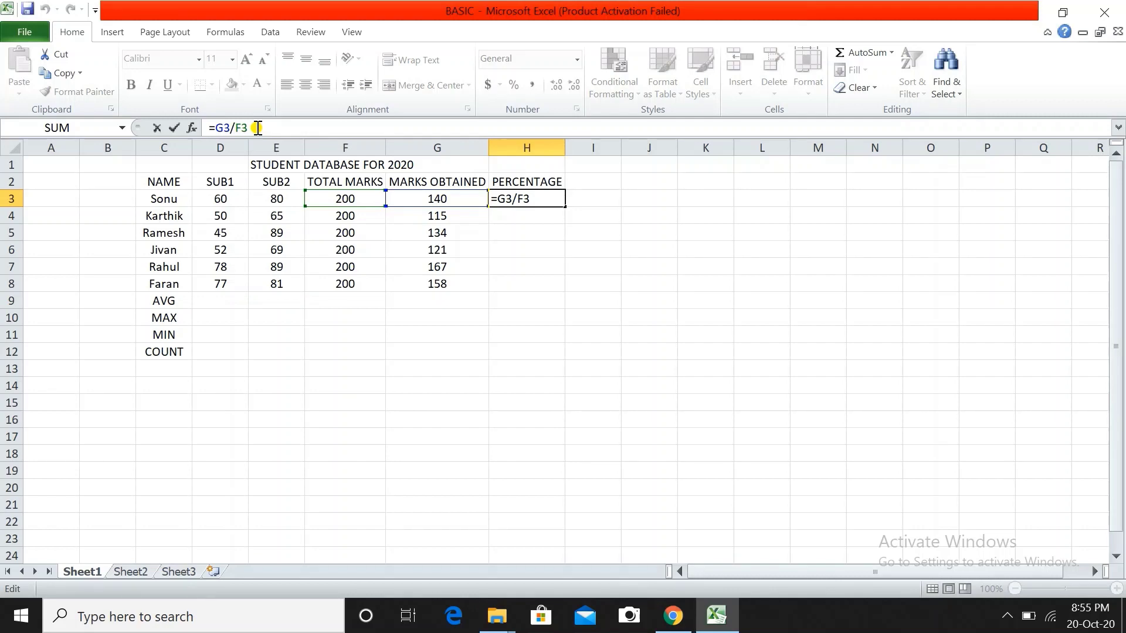
Try the formula =(G3/F3)*100 in H3, then undo it to leave H3 empty.
type(")")
type("(")
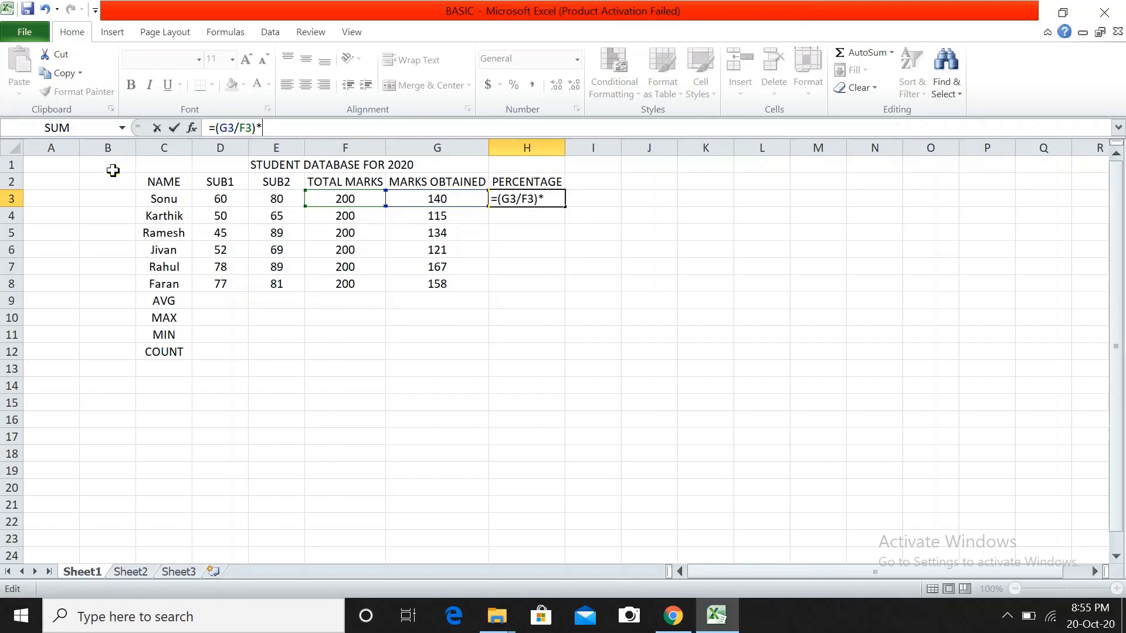
type("100")
key("Return")
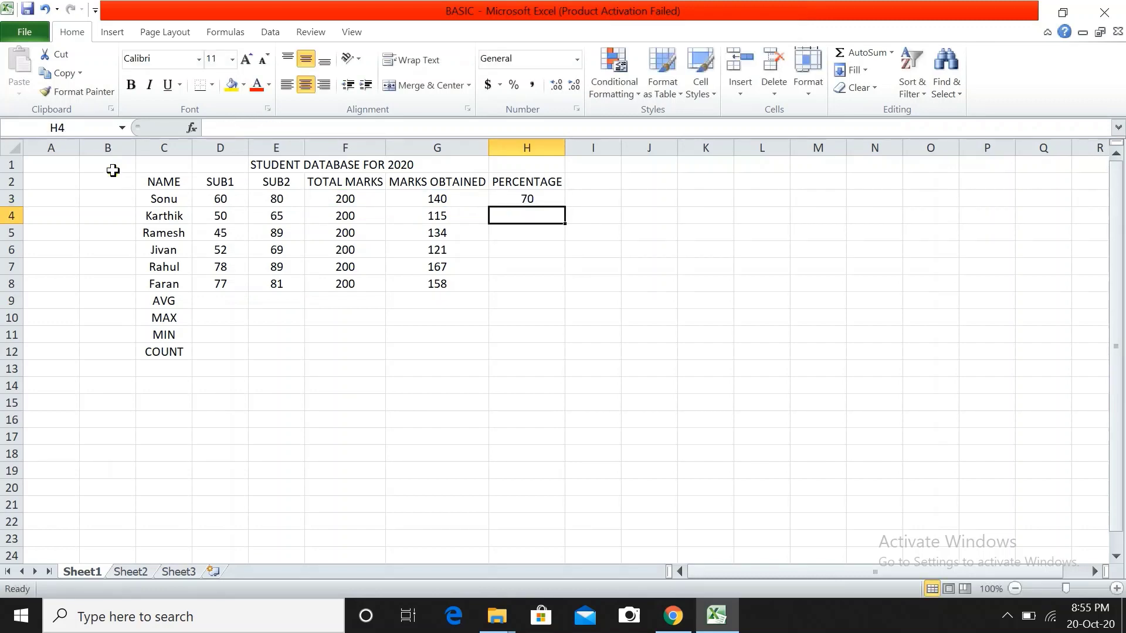
left_click(551, 197)
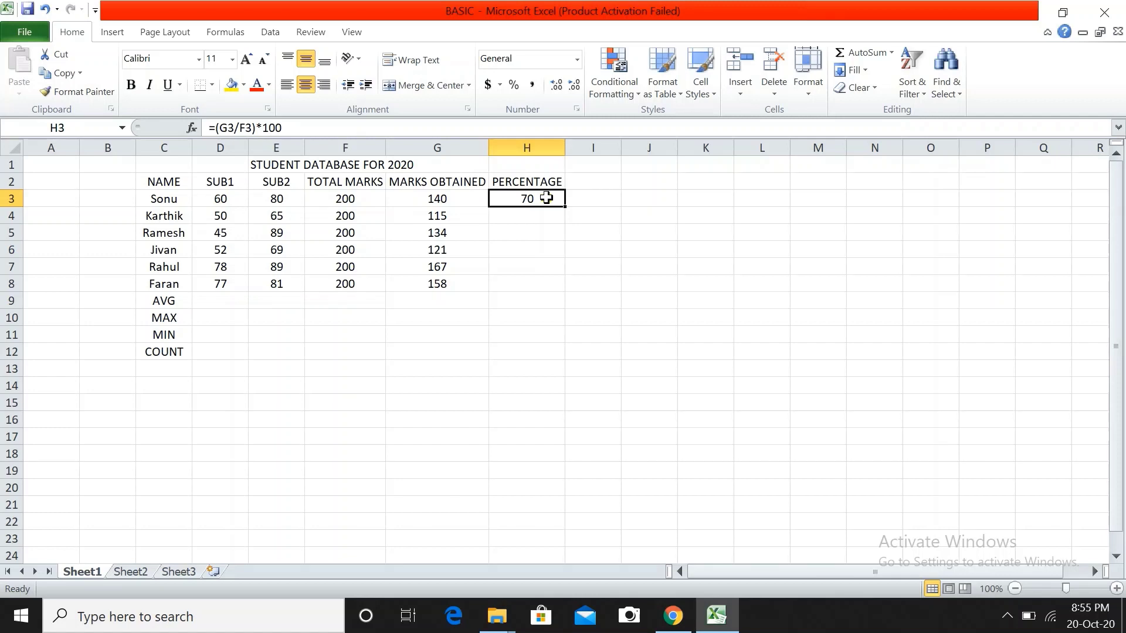
key("ctrl+z")
key("ctrl+z")
Apply Percent Style to the whole PERCENTAGE column H.
left_click(532, 146)
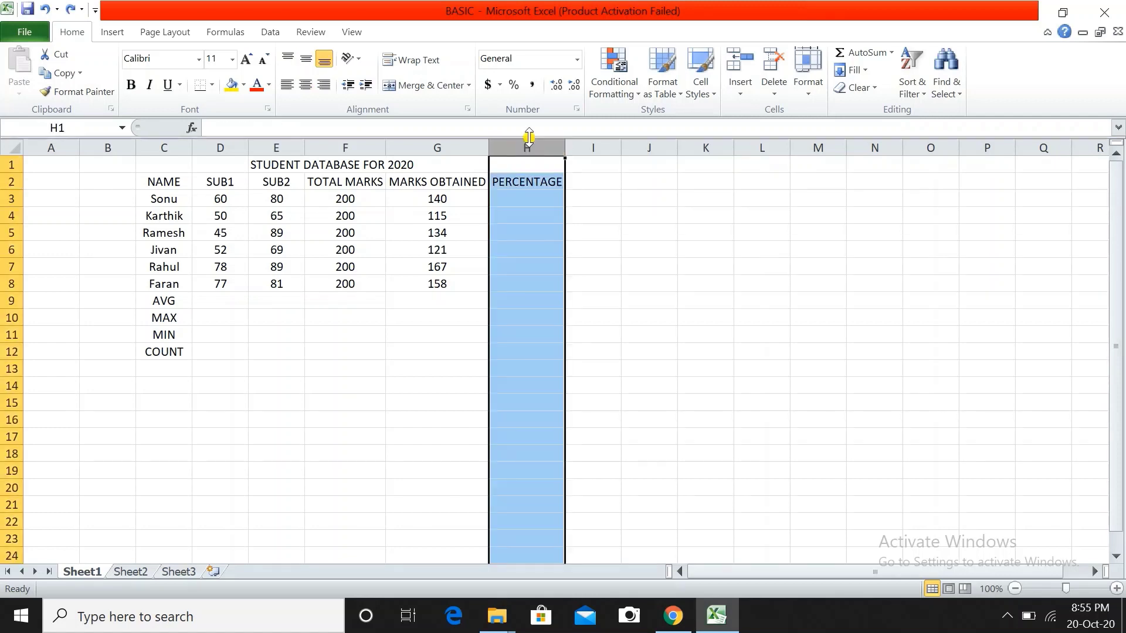
left_click(513, 87)
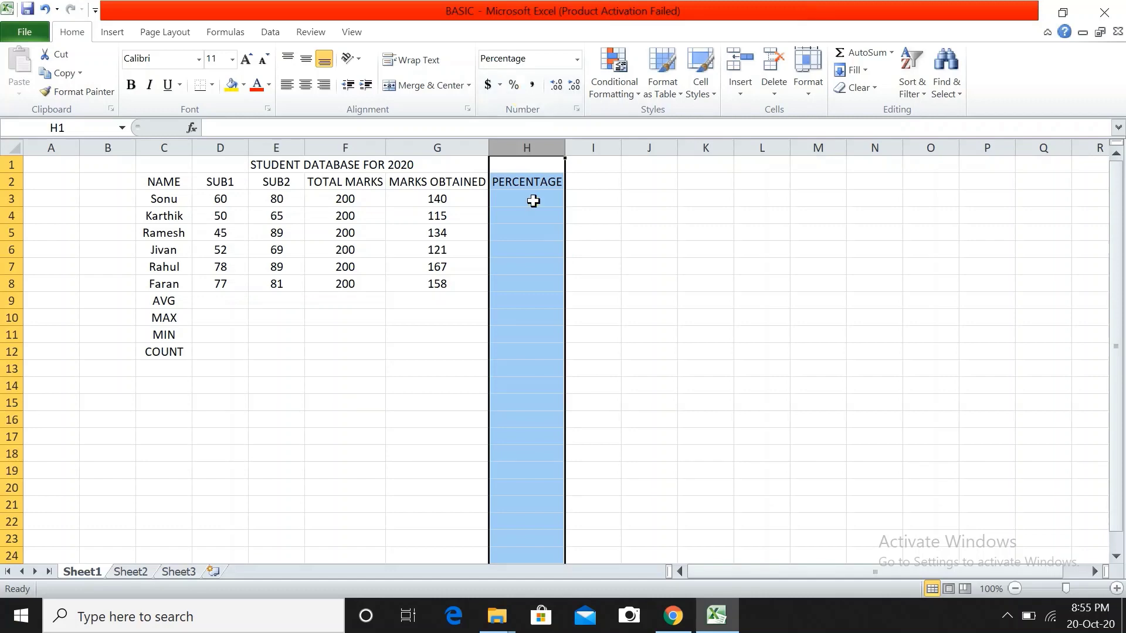
left_click(533, 200)
left_click(526, 179)
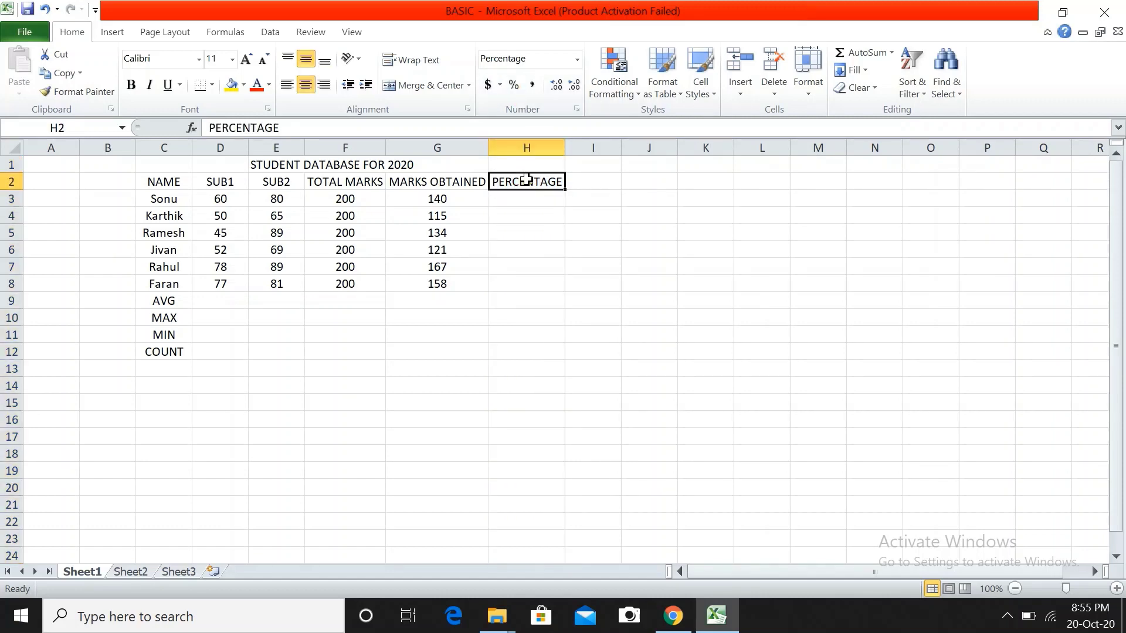
Enter =G3/F3 in H3 and fill it down to H8, giving 70%, 58%, 67%, 61%, 84%, 79%.
left_click(514, 201)
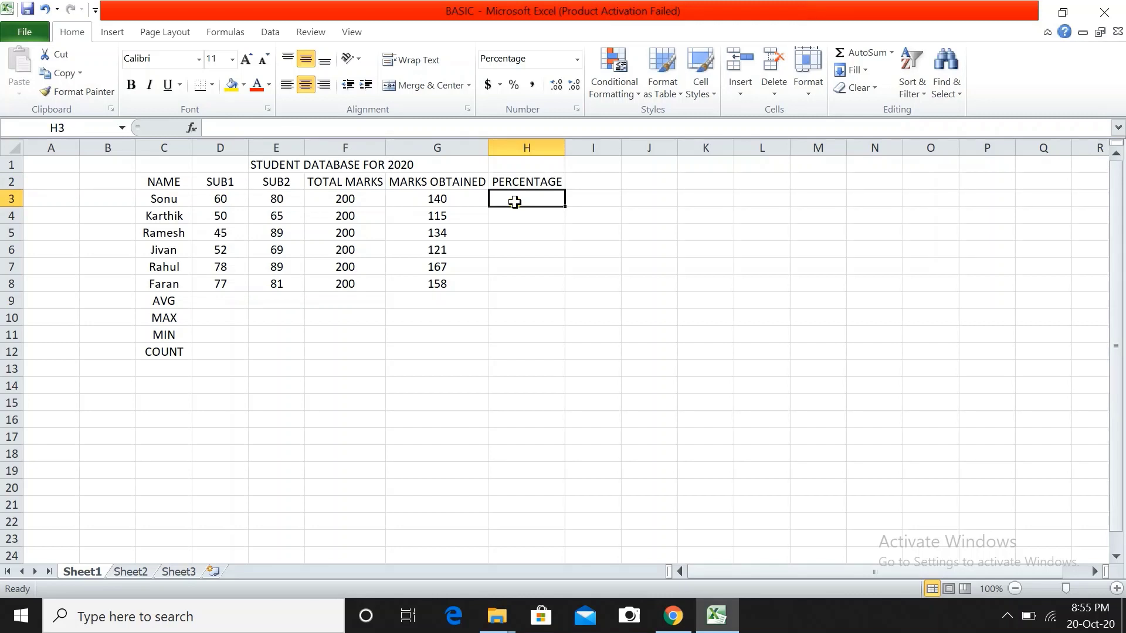
double_click(516, 202)
type("=")
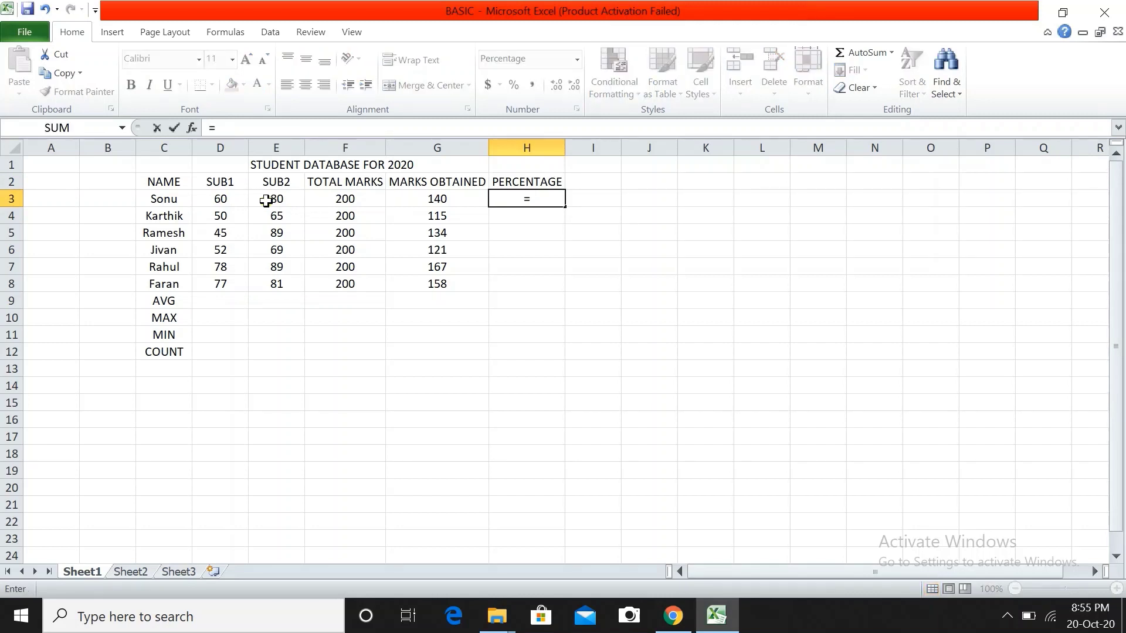
left_click(432, 202)
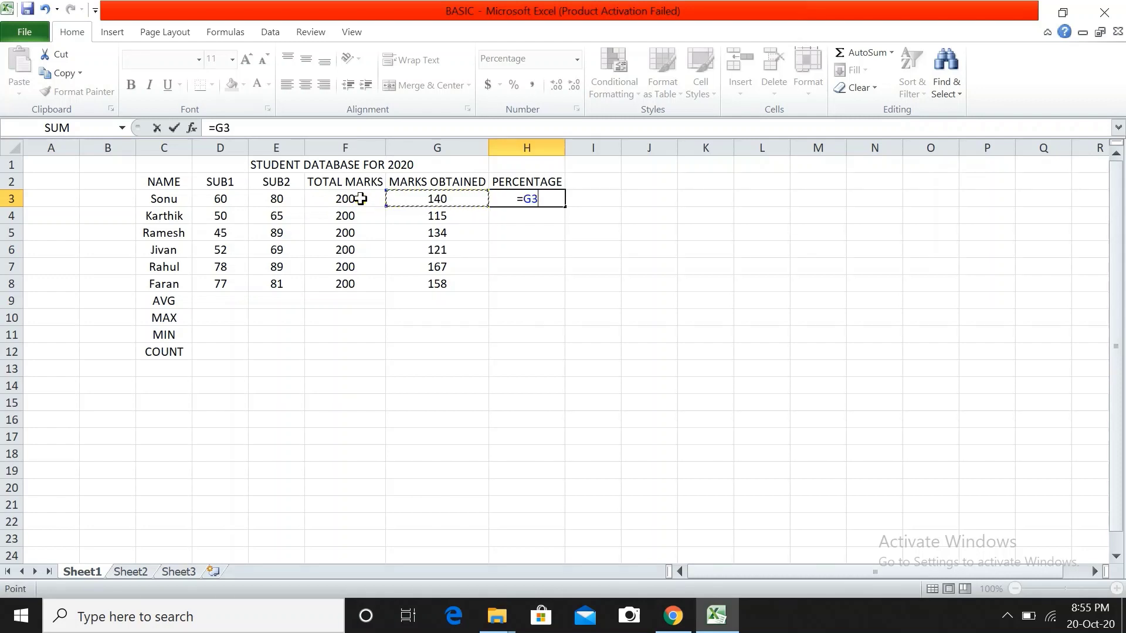
type("/")
left_click(343, 201)
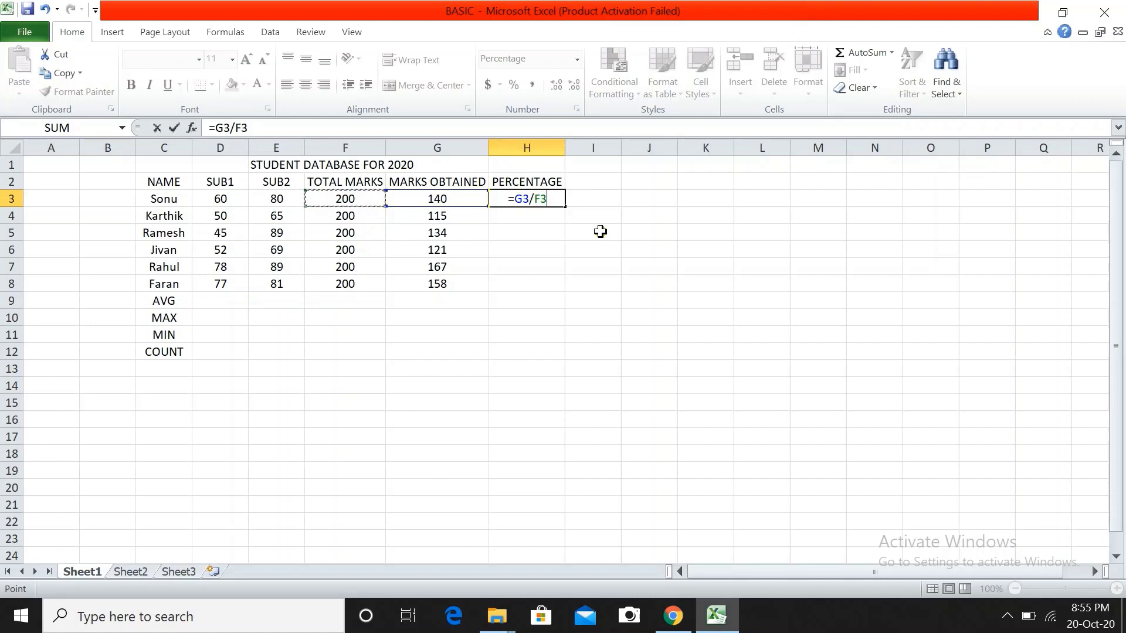
key("Return")
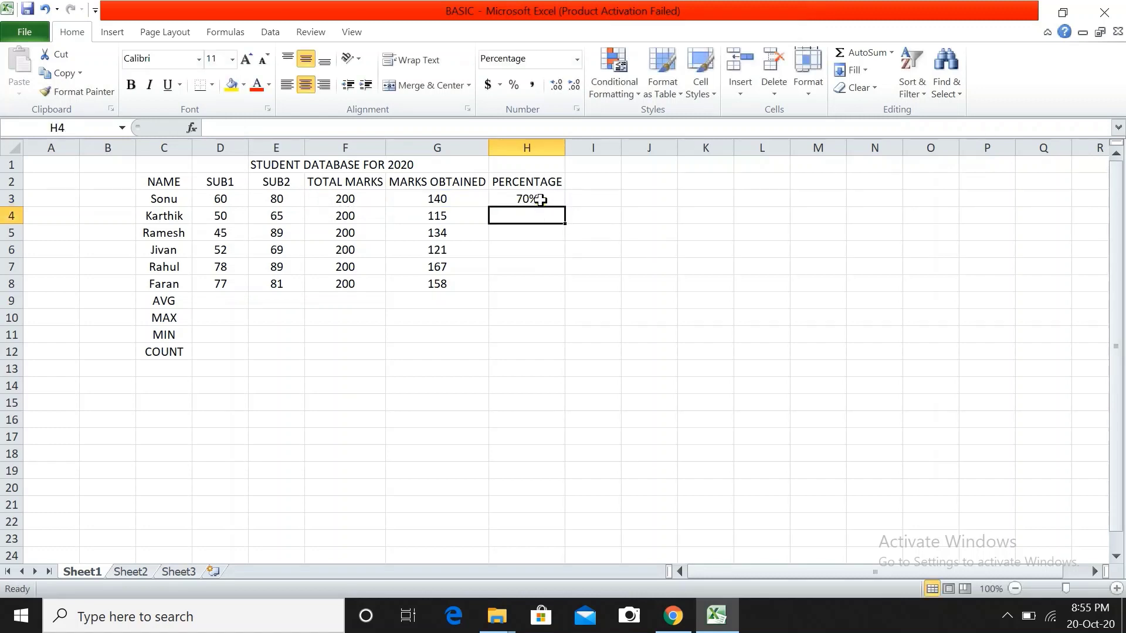
left_click(539, 200)
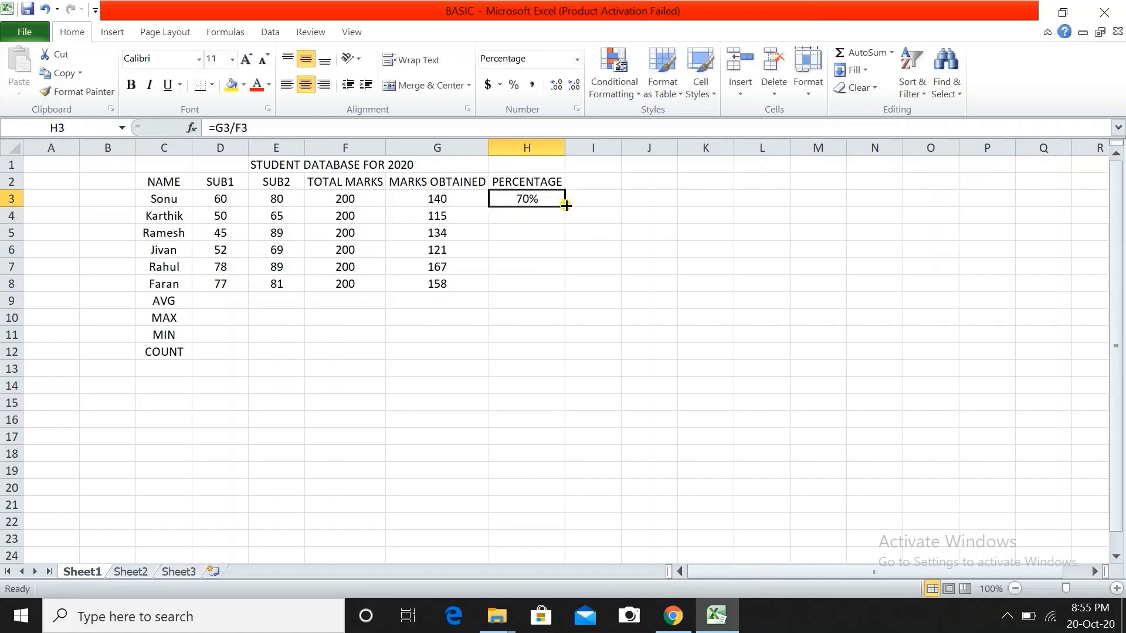
left_click_drag(565, 205, 567, 290)
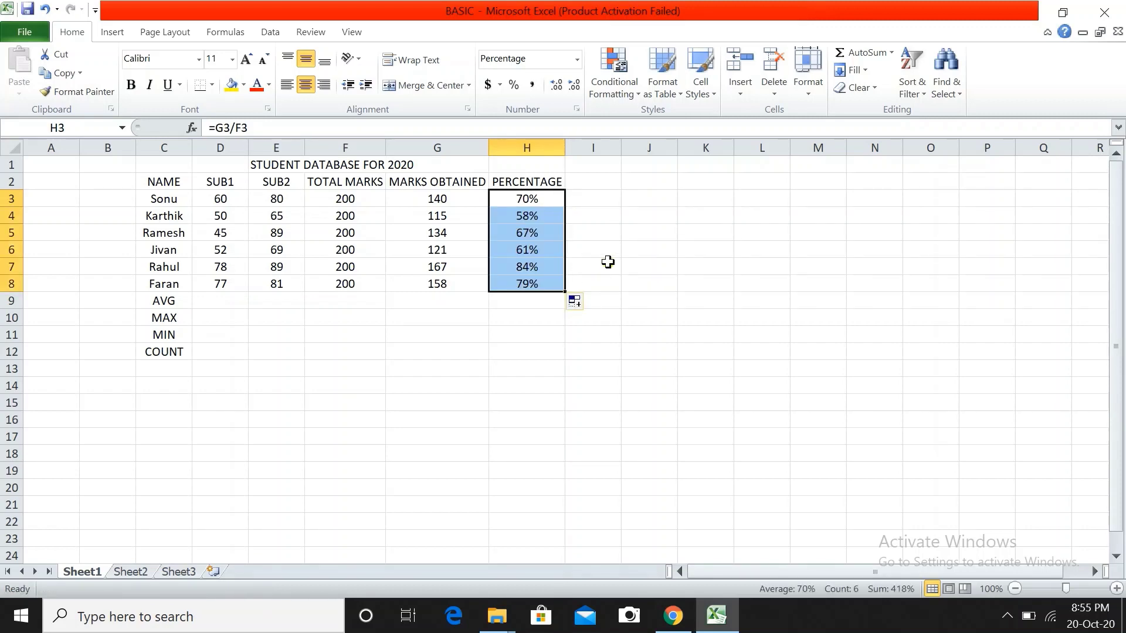
left_click(506, 379)
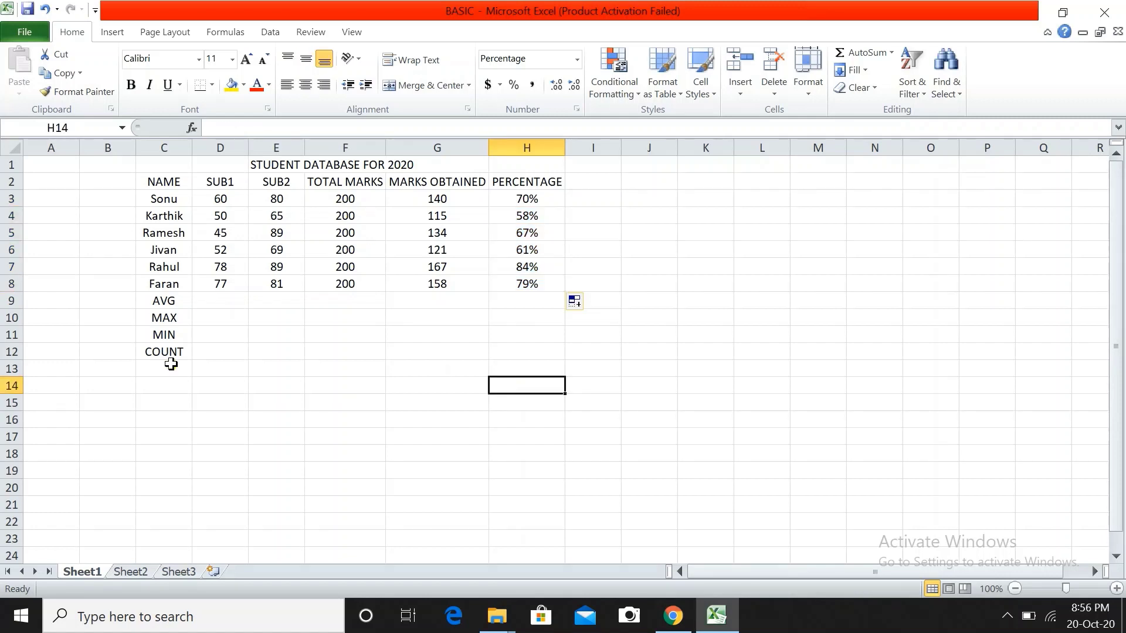
Use AutoSum Average to fill the AVG row: SUB1 60.33333, SUB2 78.83333, TOTAL MARKS 200.
left_click(165, 302)
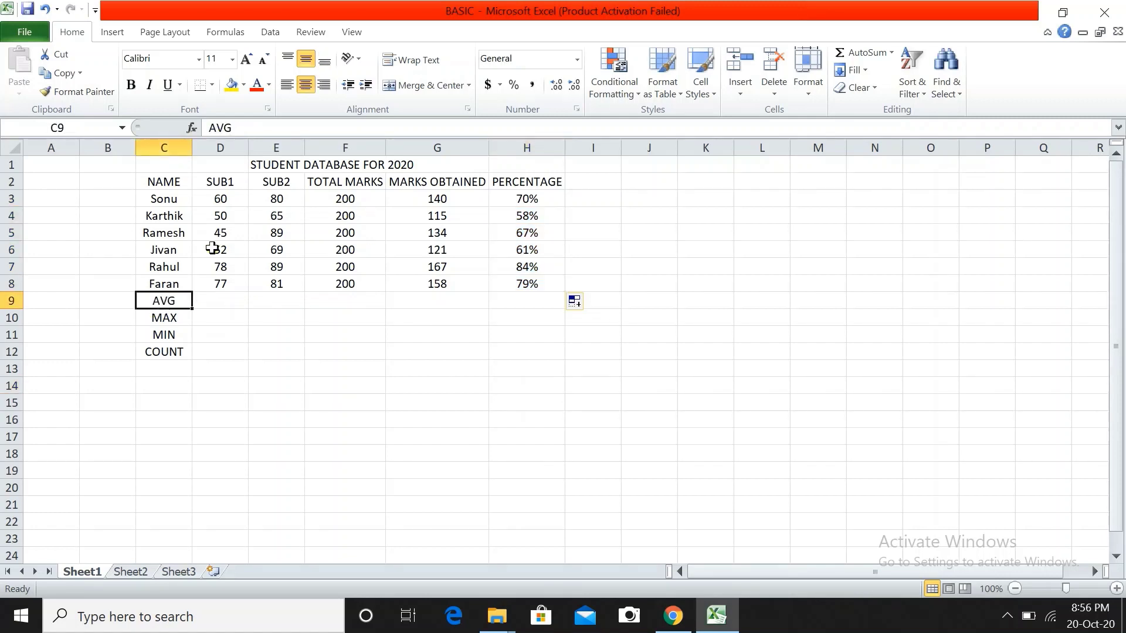
left_click(226, 197)
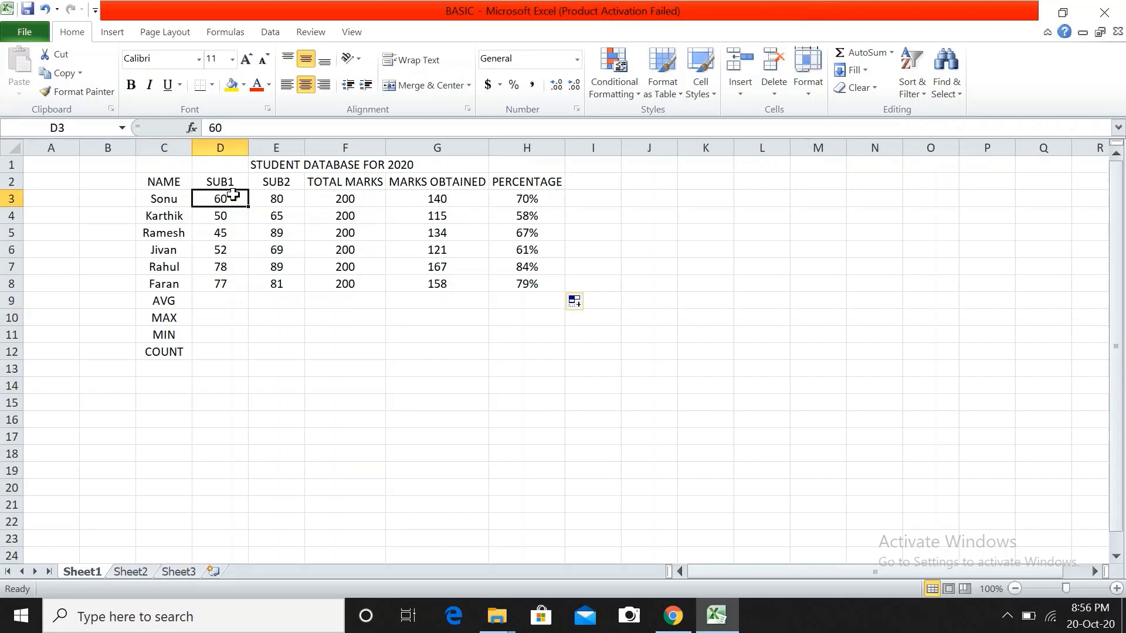
left_click_drag(233, 195, 236, 300)
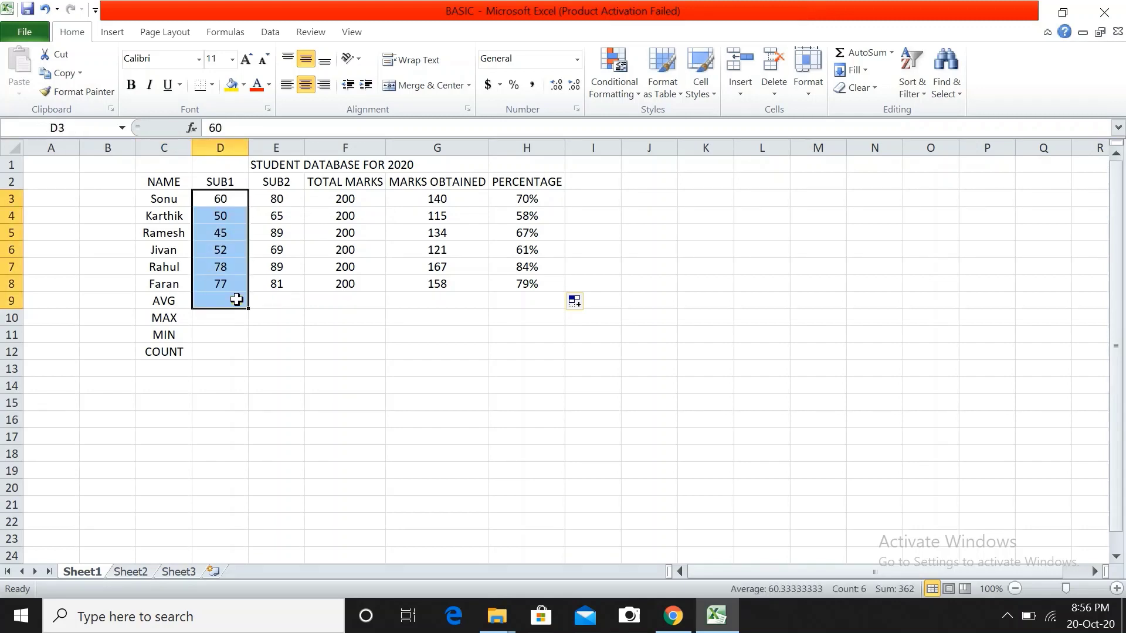
left_click(894, 53)
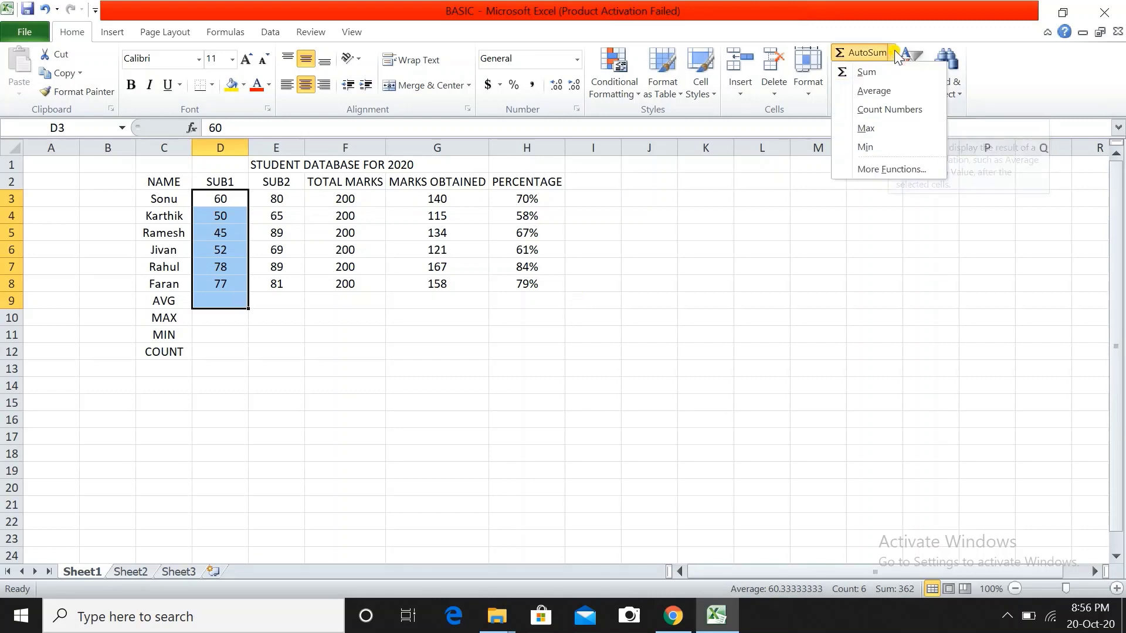
left_click(887, 89)
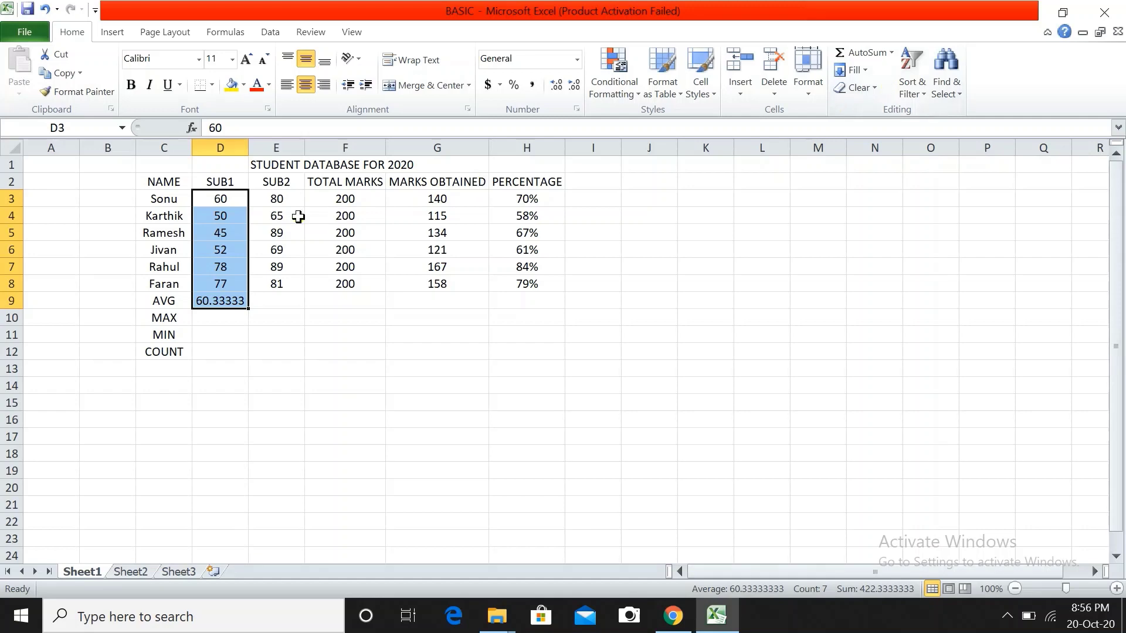
left_click_drag(271, 203, 292, 300)
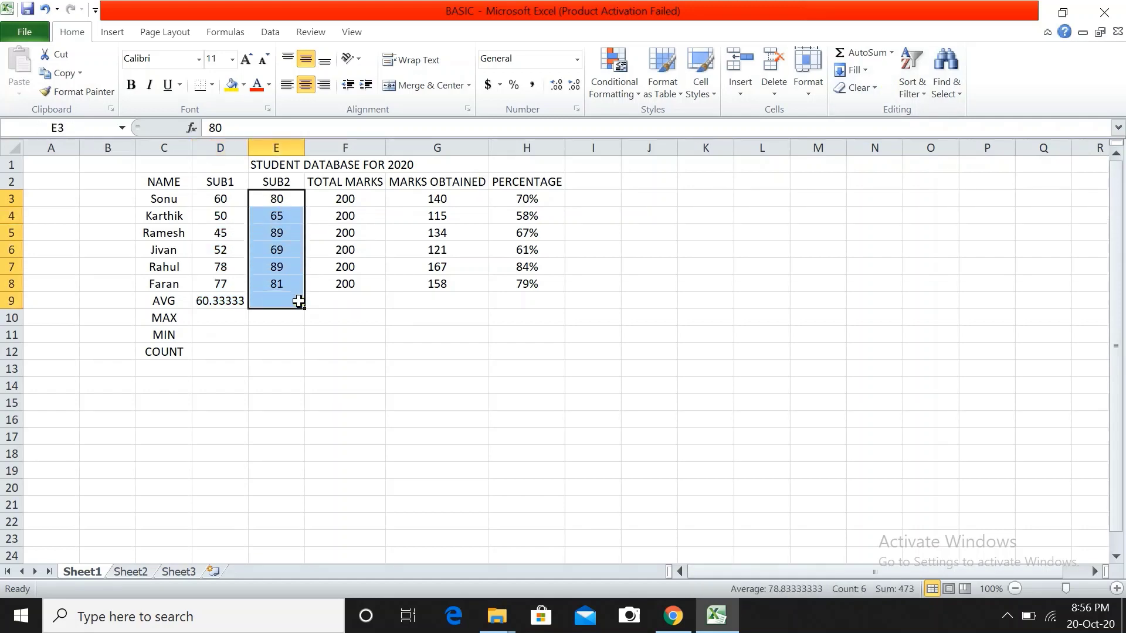
left_click(891, 52)
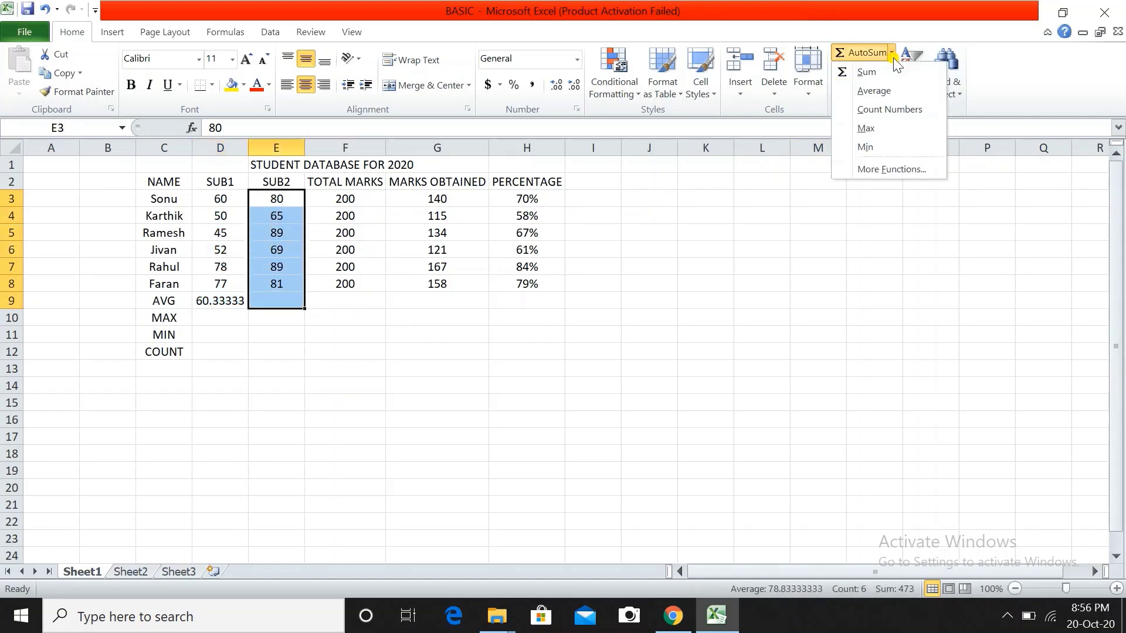
left_click(885, 87)
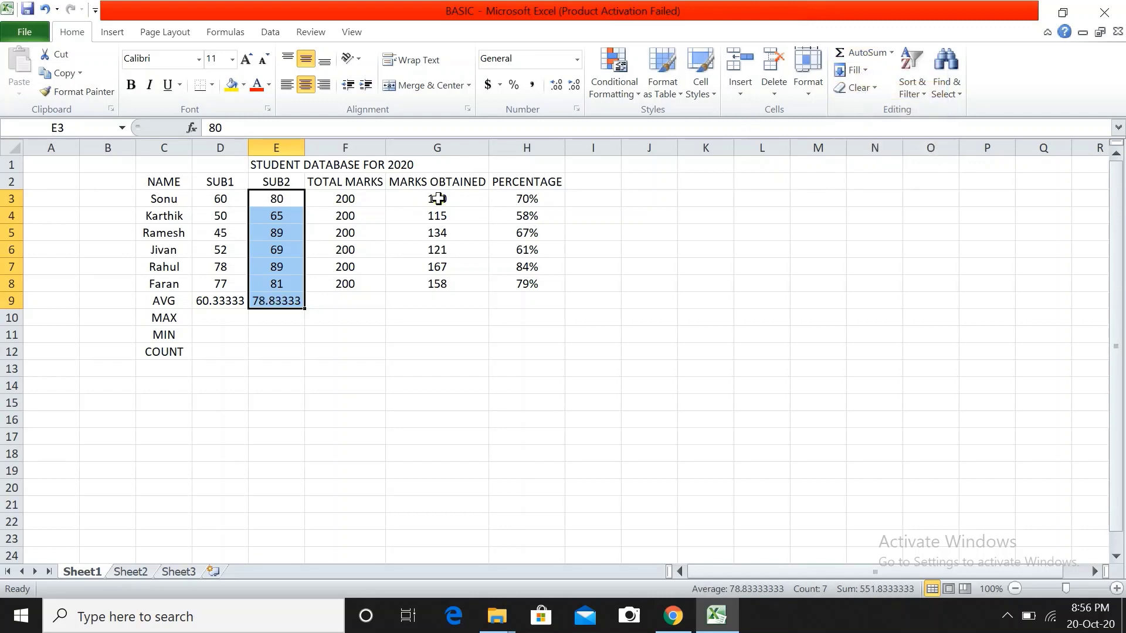
left_click(335, 201)
left_click_drag(335, 201, 368, 298)
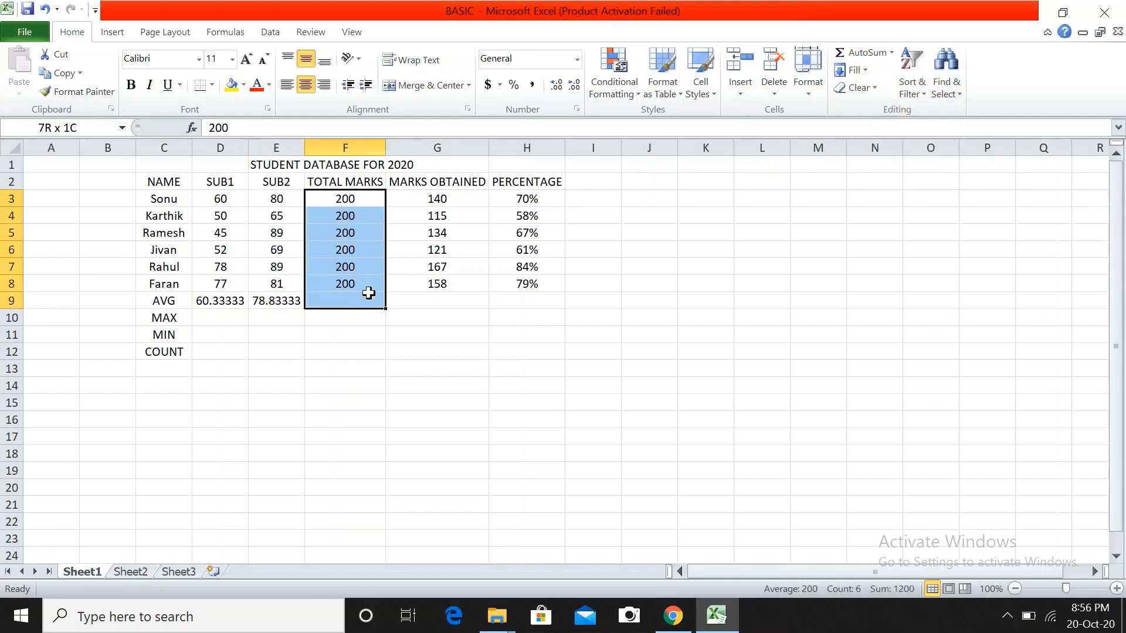
left_click(892, 53)
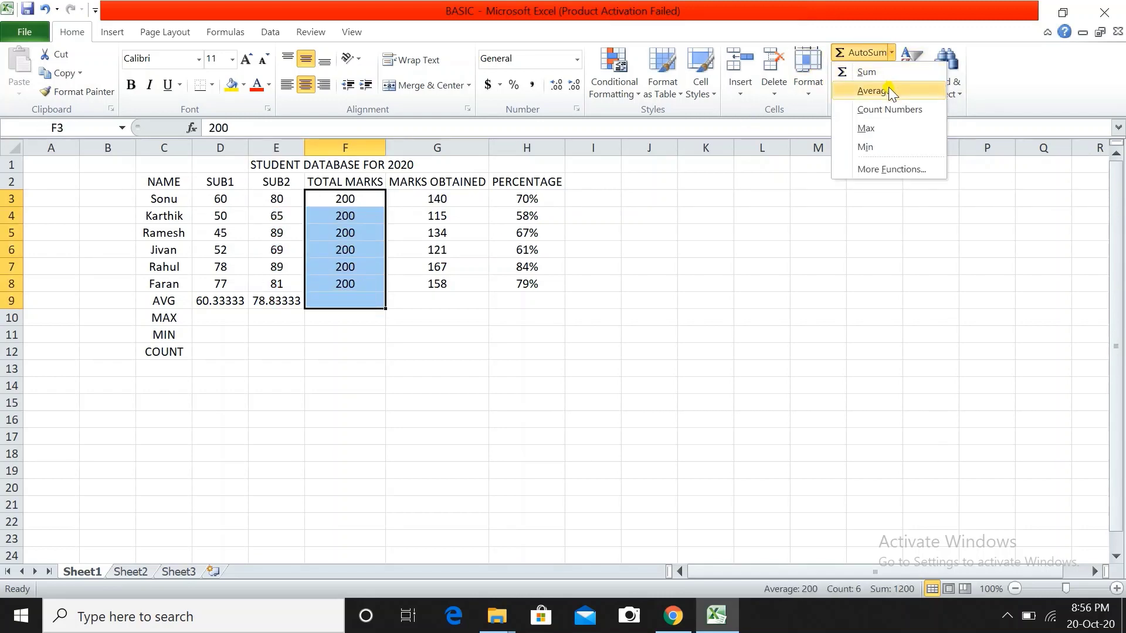
left_click(888, 88)
left_click(440, 199)
Undo the accidental K12 reference in G3's formula so it still totals 140.
double_click(446, 199)
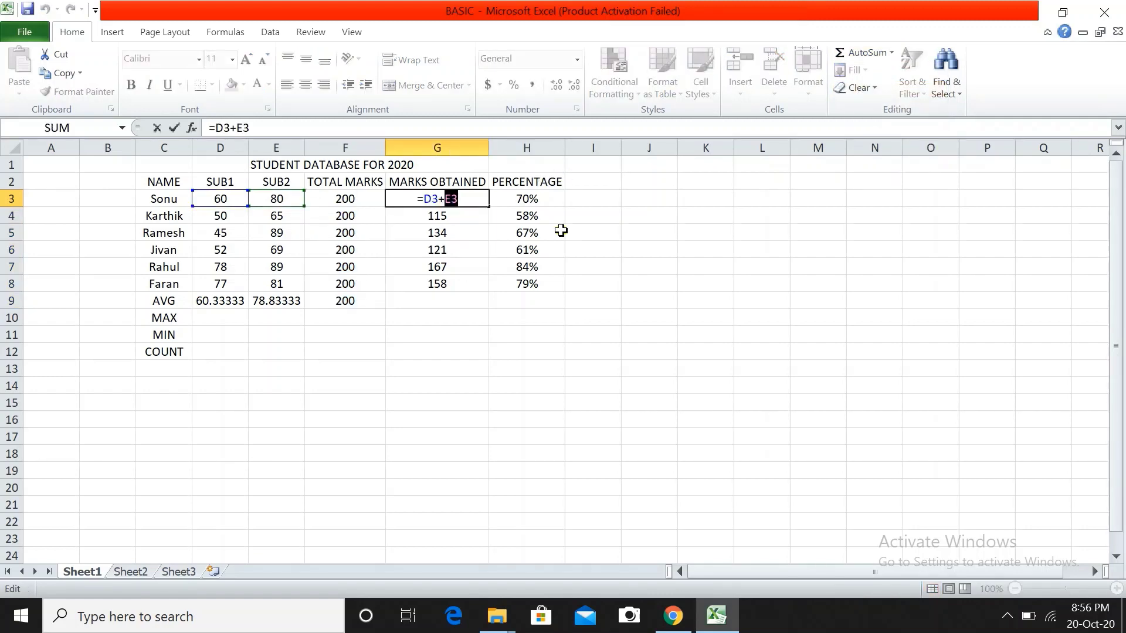
left_click(692, 349)
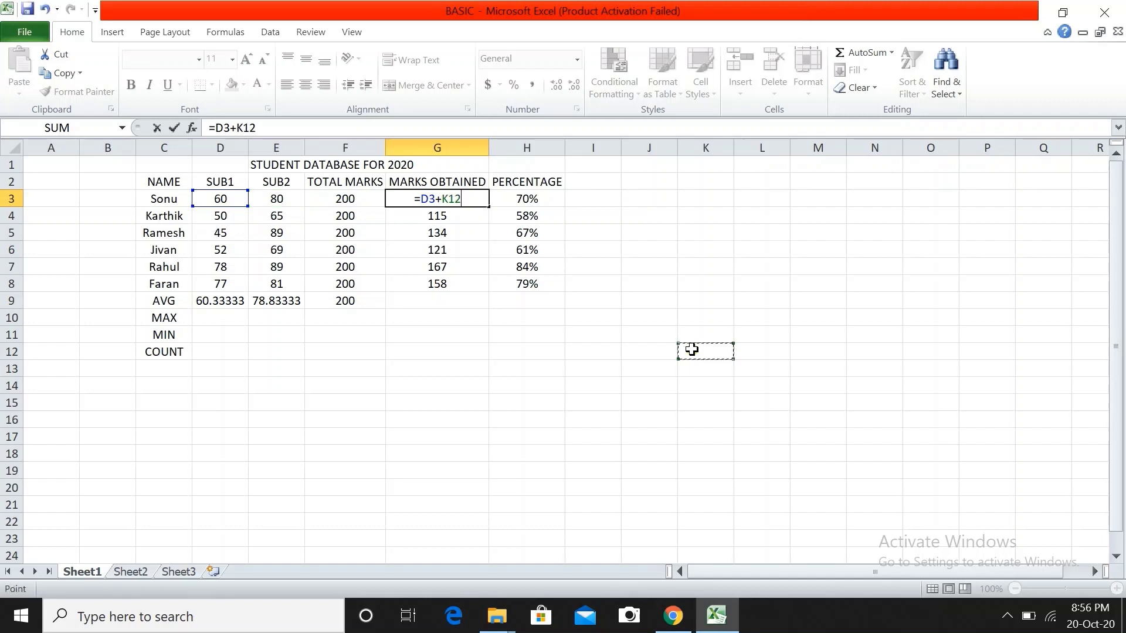
key("ctrl+z")
key("ctrl+y")
key("ctrl+z")
key("ctrl+y")
key("ctrl+z")
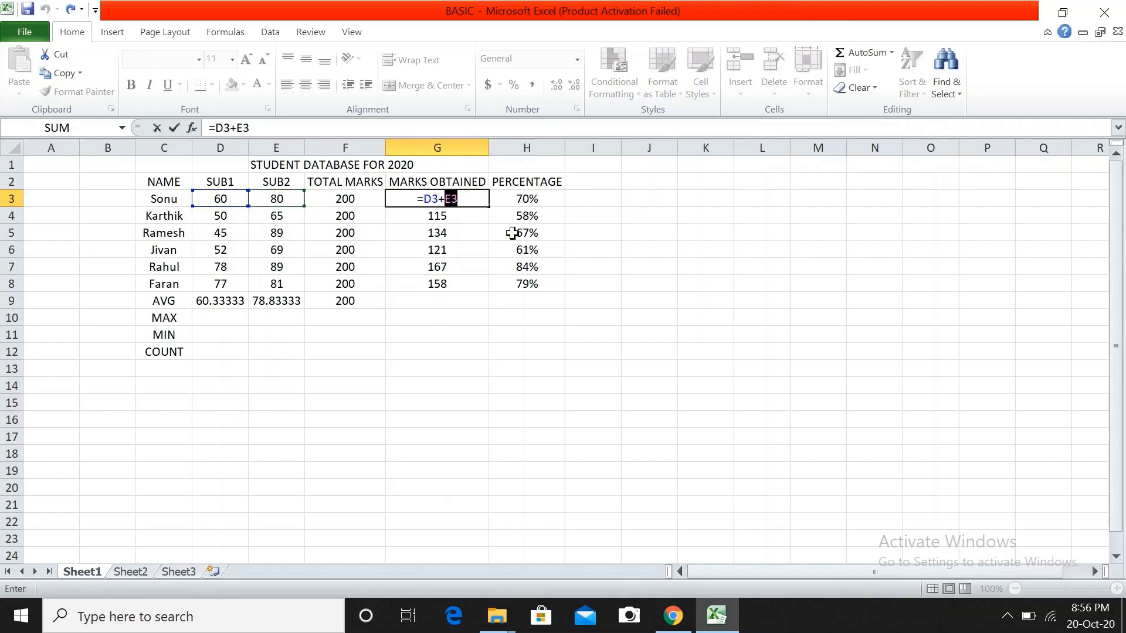
left_click(464, 200)
key("Return")
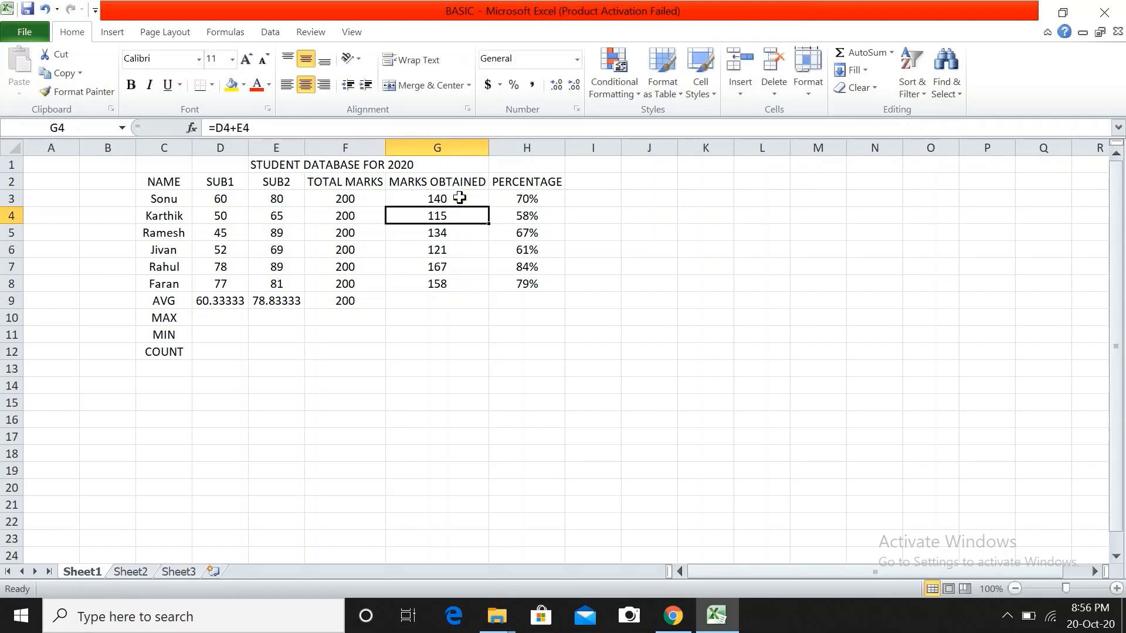
Average G3:G8 into G9 with AutoSum, showing 139.1666667 for MARKS OBTAINED.
left_click(459, 198)
left_click_drag(460, 199, 461, 301)
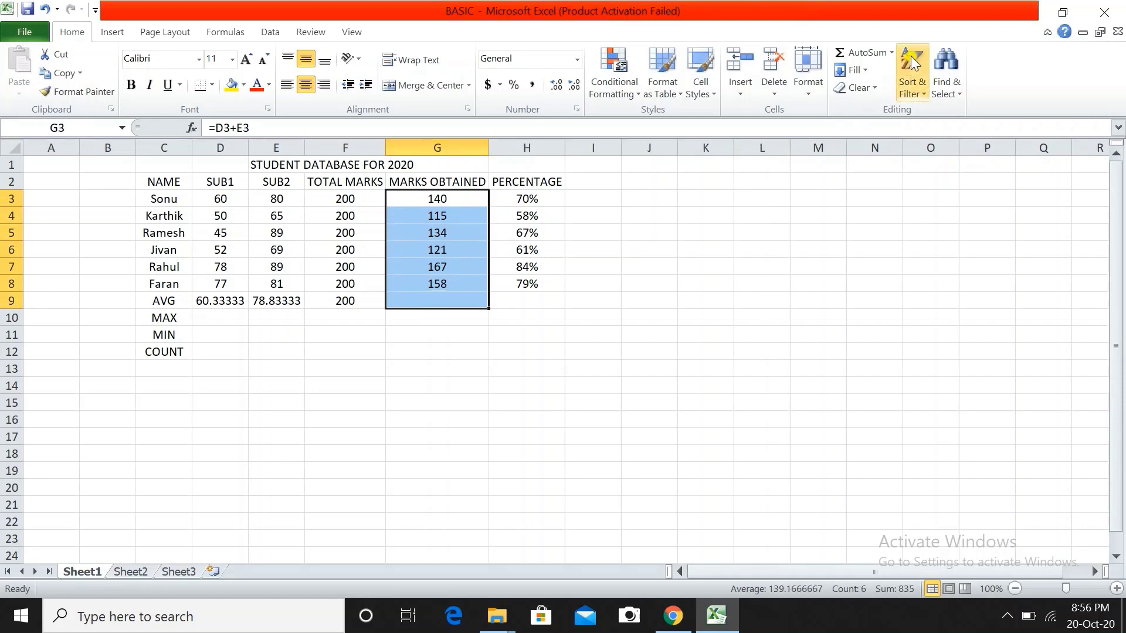
left_click(892, 52)
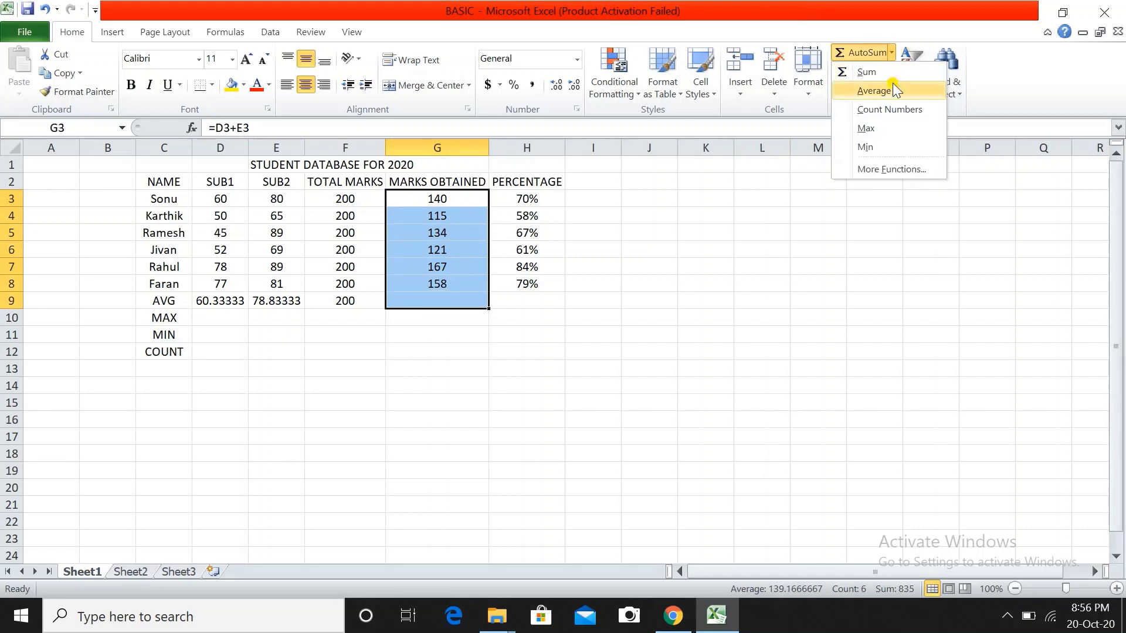
left_click(892, 85)
Put the highest SUB1 mark, 78, in D10 using AutoSum Max over D3:D10.
left_click(514, 301)
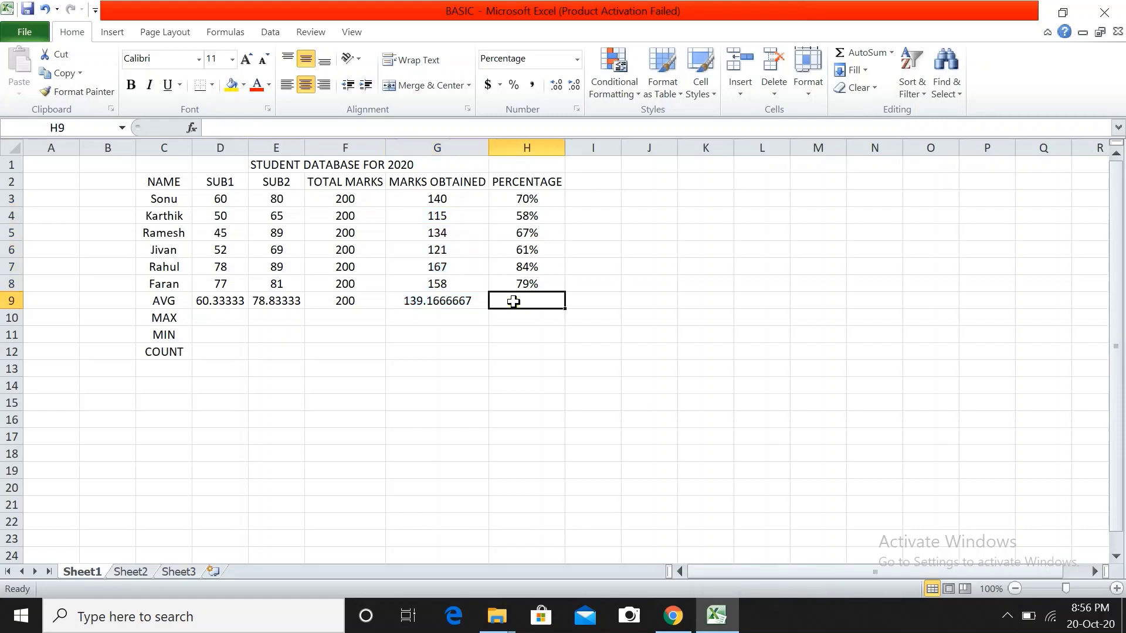
left_click(217, 195)
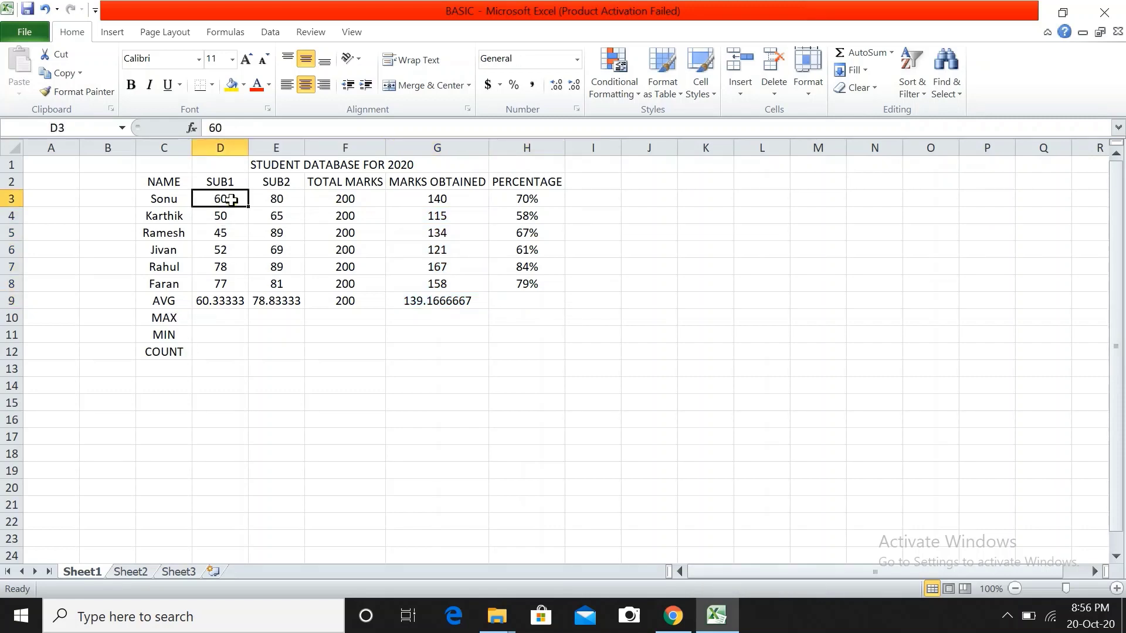
left_click_drag(232, 199, 234, 274)
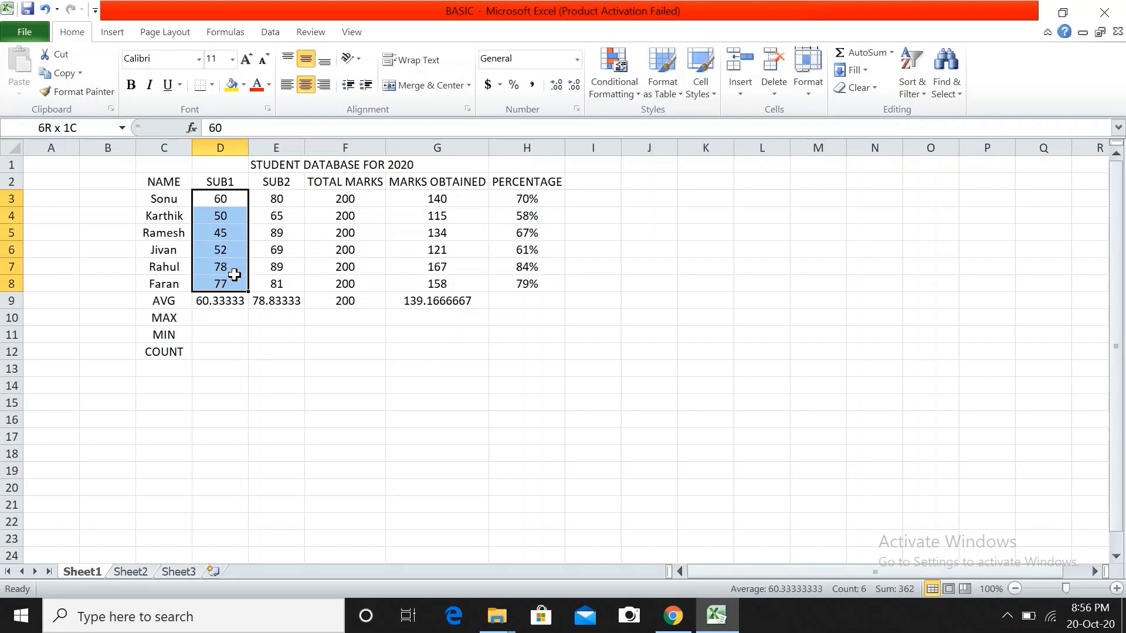
left_click_drag(234, 275, 230, 319)
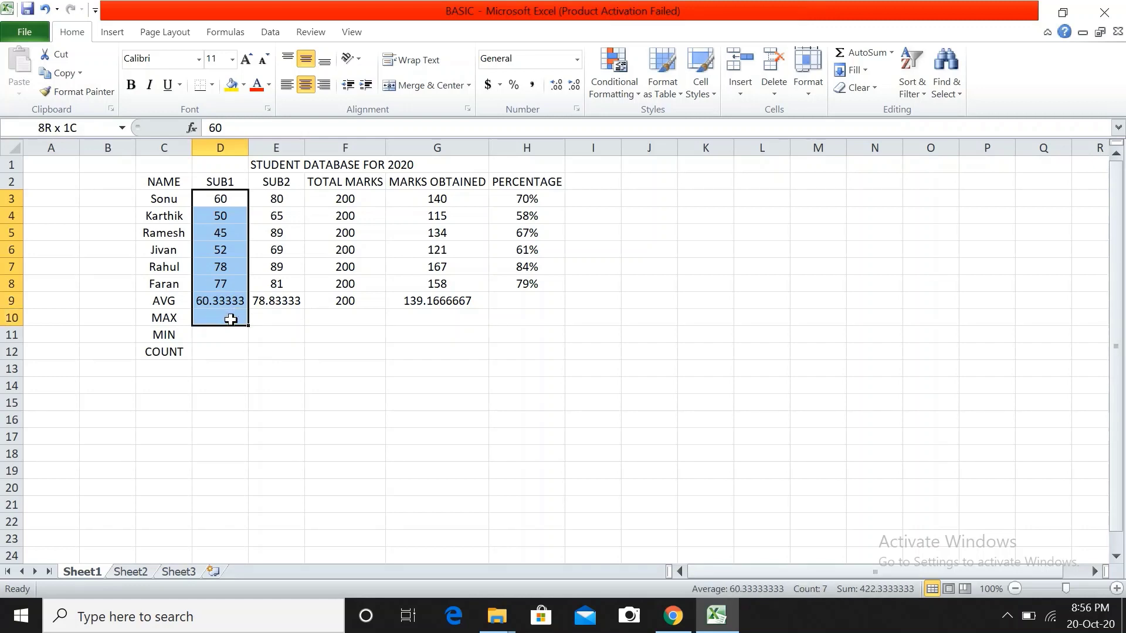
left_click(892, 57)
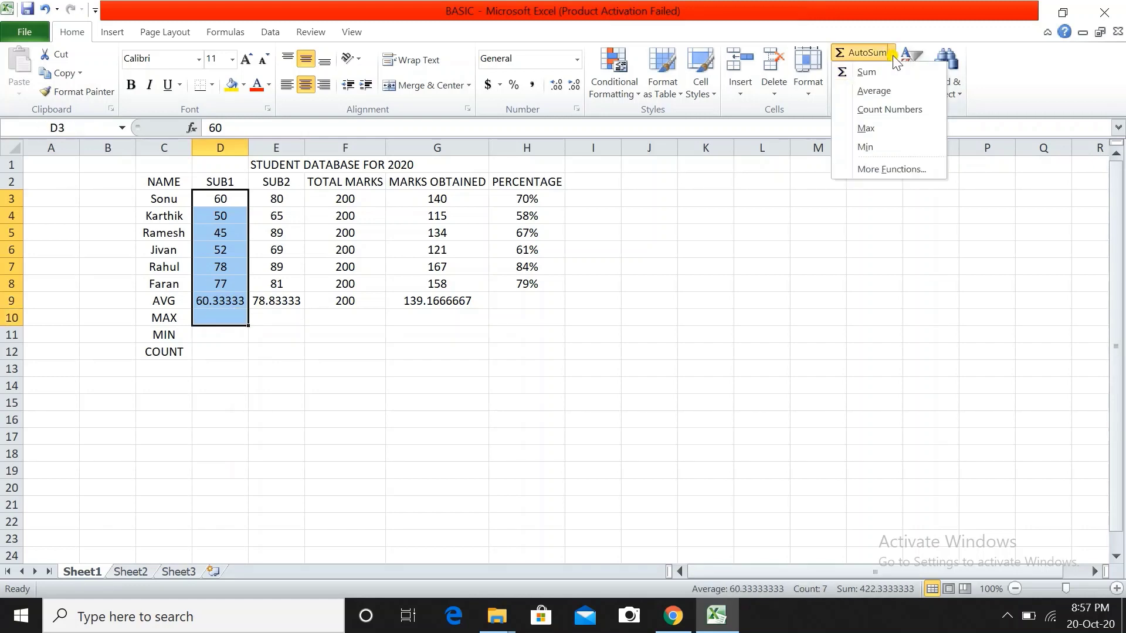
left_click(873, 128)
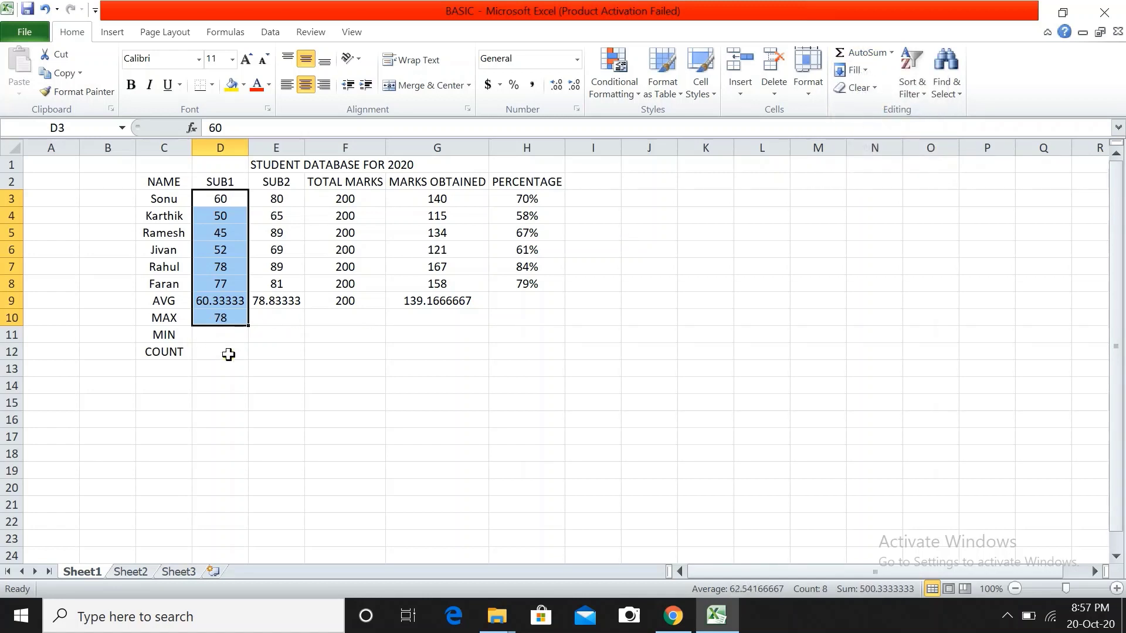
left_click(455, 322)
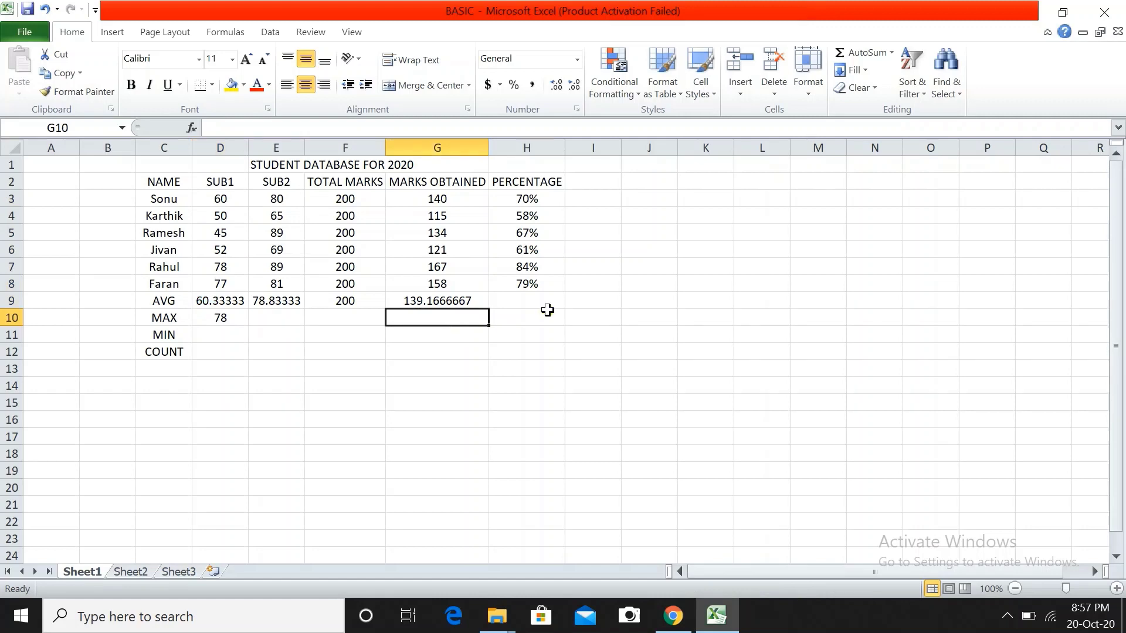
Merge and center cells E1 to G1 of the title row.
left_click(525, 314)
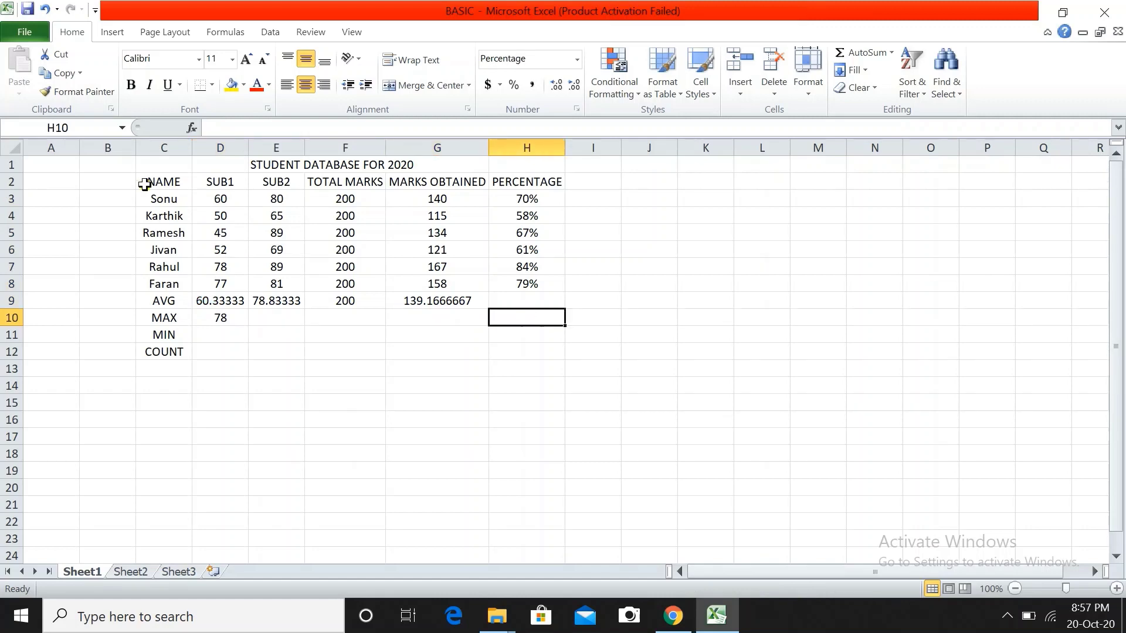
left_click(410, 166)
left_click(364, 166)
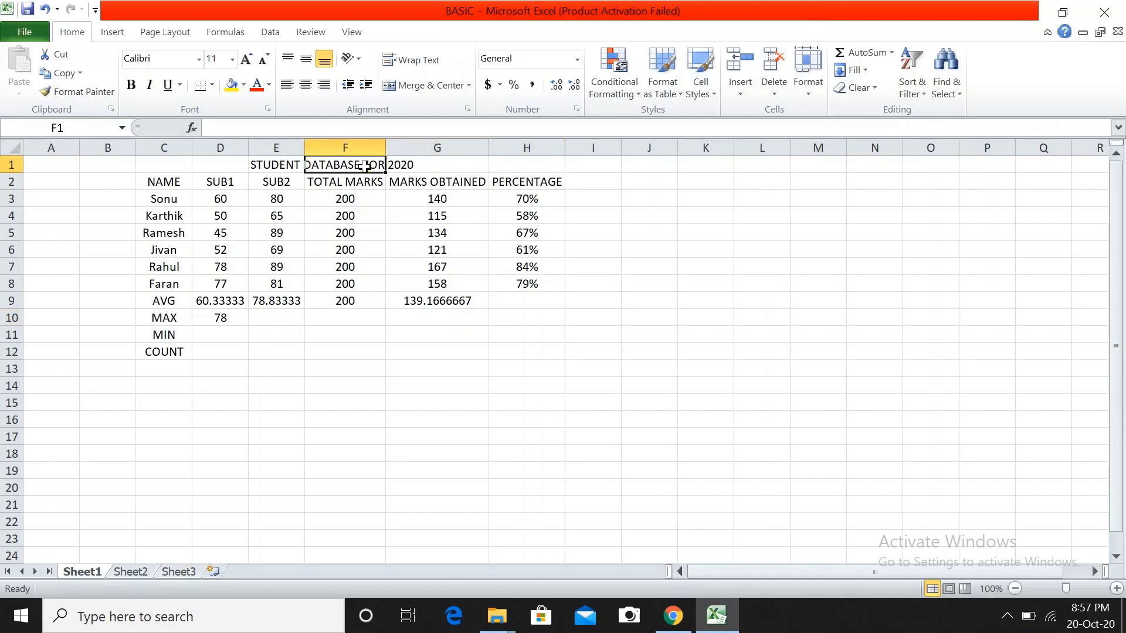
left_click(274, 165)
left_click_drag(274, 166, 446, 166)
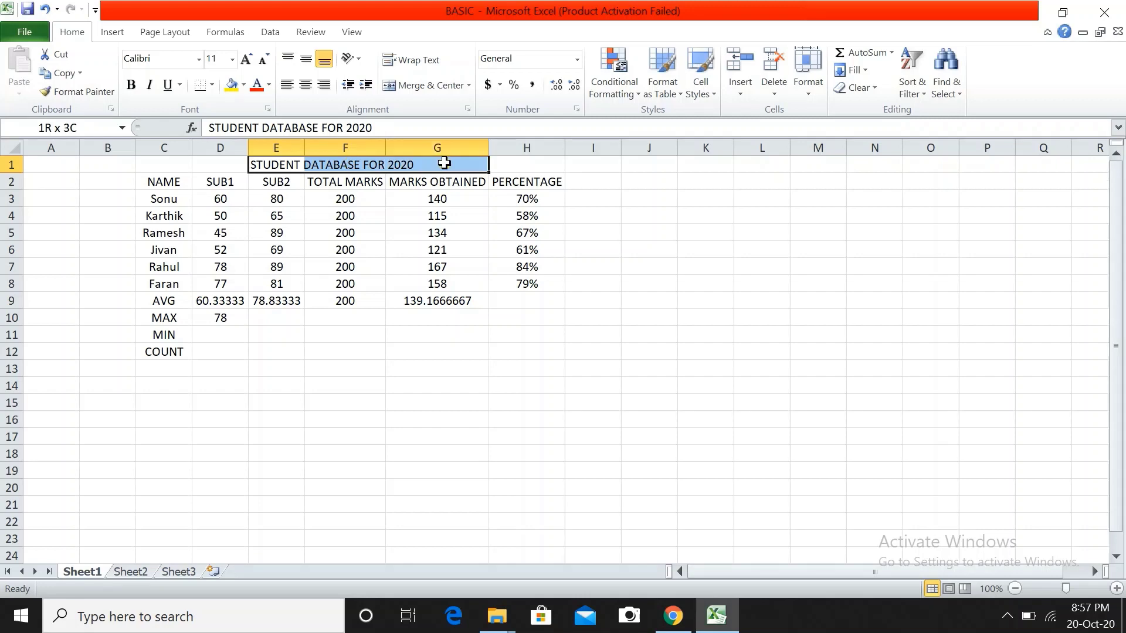
left_click(416, 89)
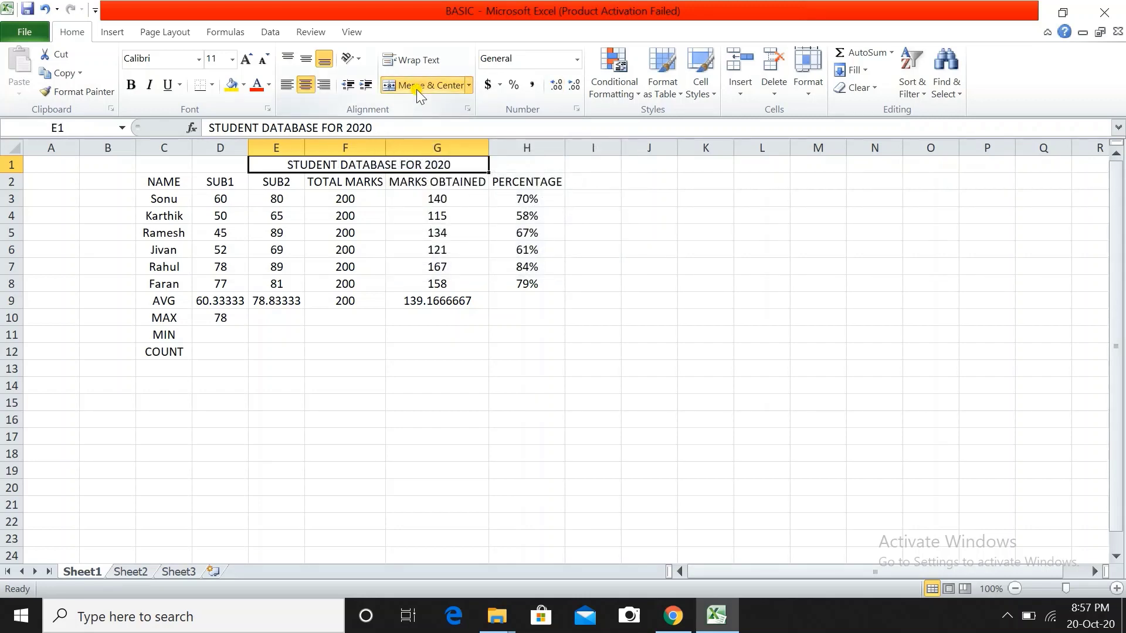
left_click(675, 203)
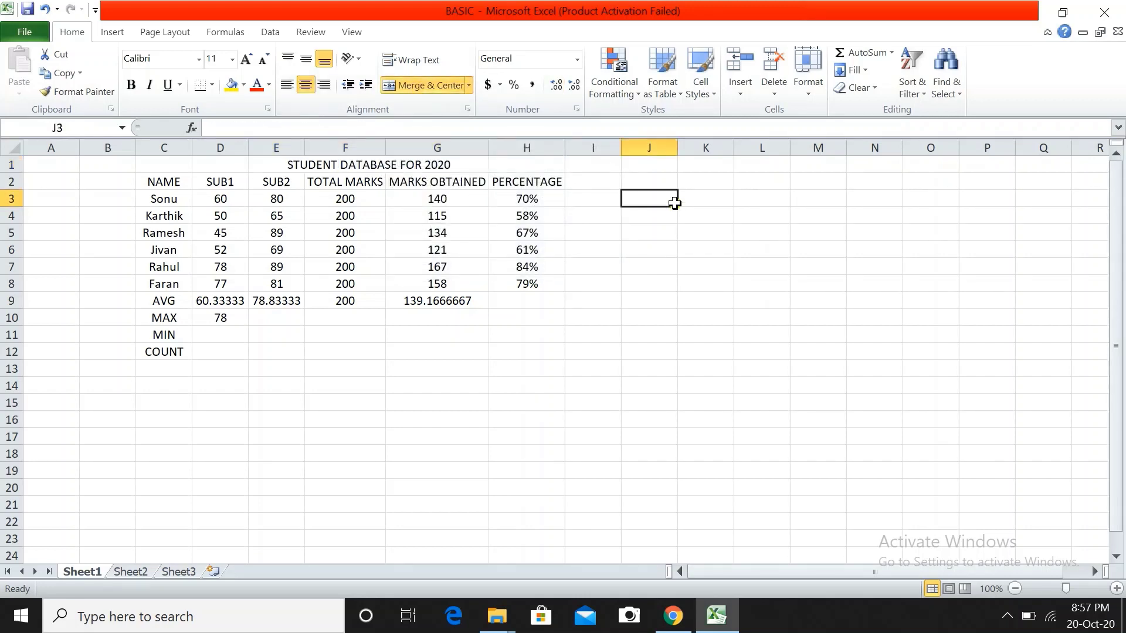
Select the old title text in the merged cell and clear it.
left_click(388, 166)
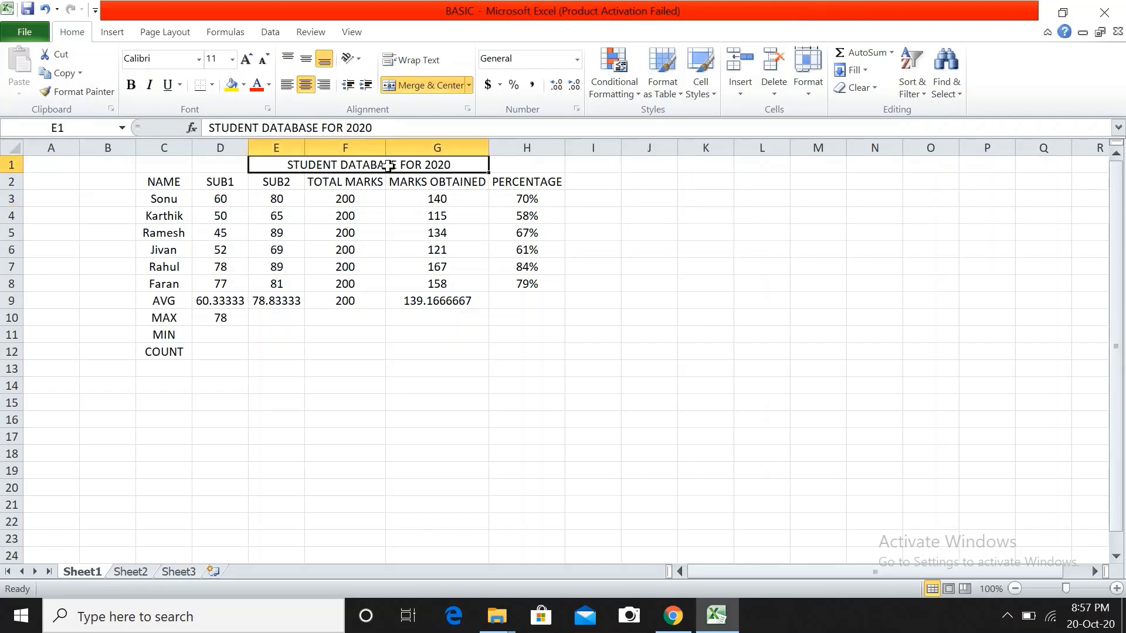
double_click(388, 167)
left_click_drag(389, 167, 481, 164)
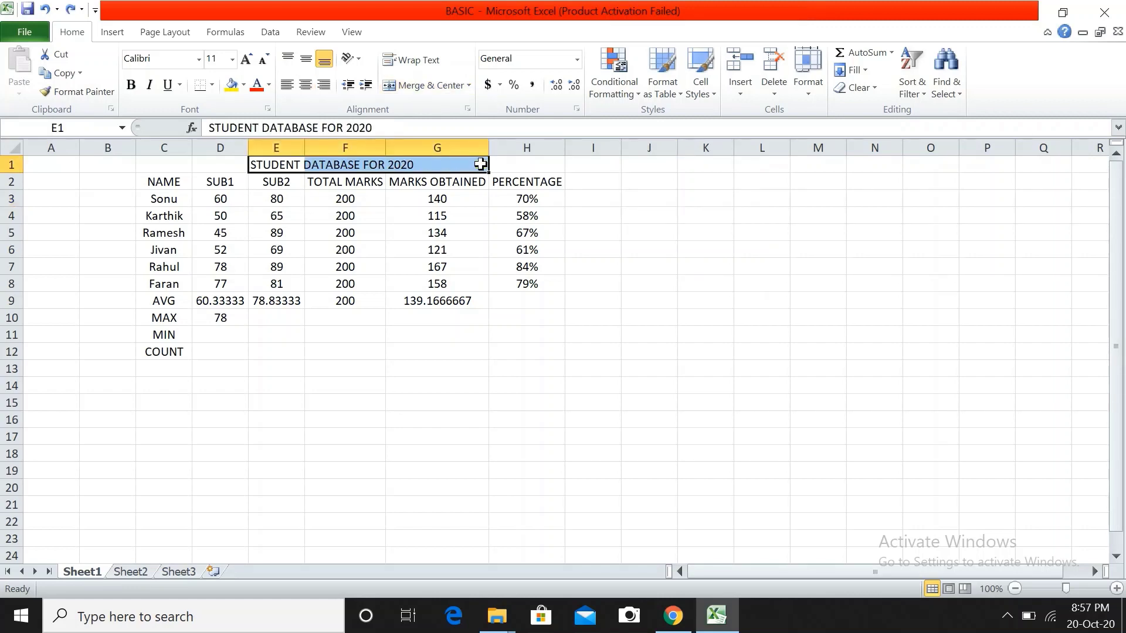
key("shift+Home")
Type the title 'STUDENT DATA BASE FOR THE YEAR 2020' into cell E1.
key("BackSpace")
left_click(510, 164)
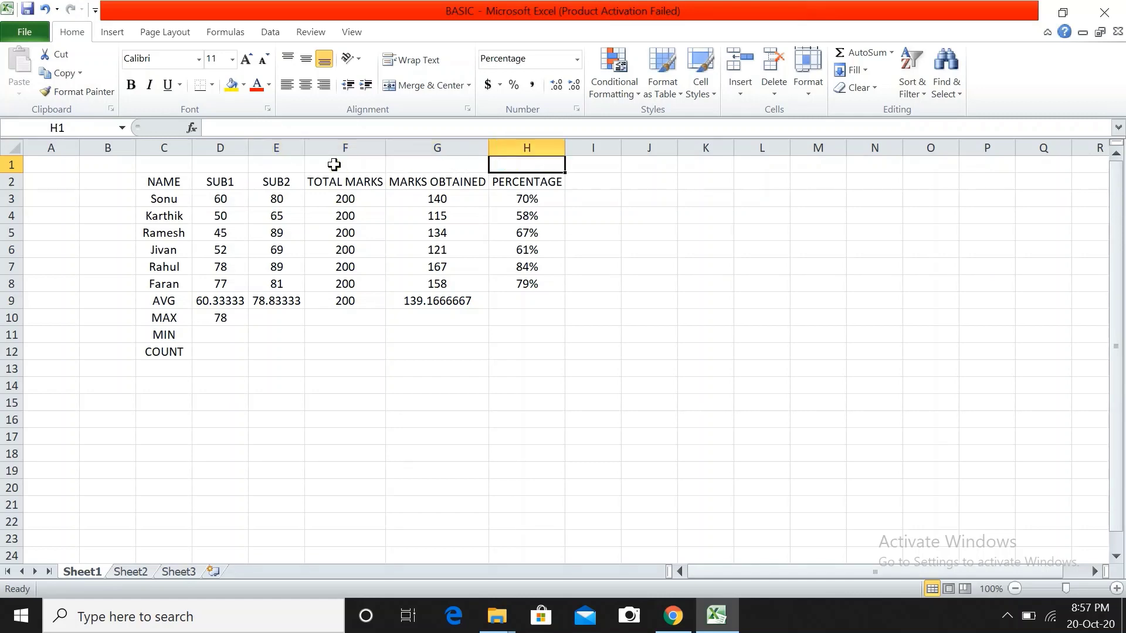
left_click(262, 166)
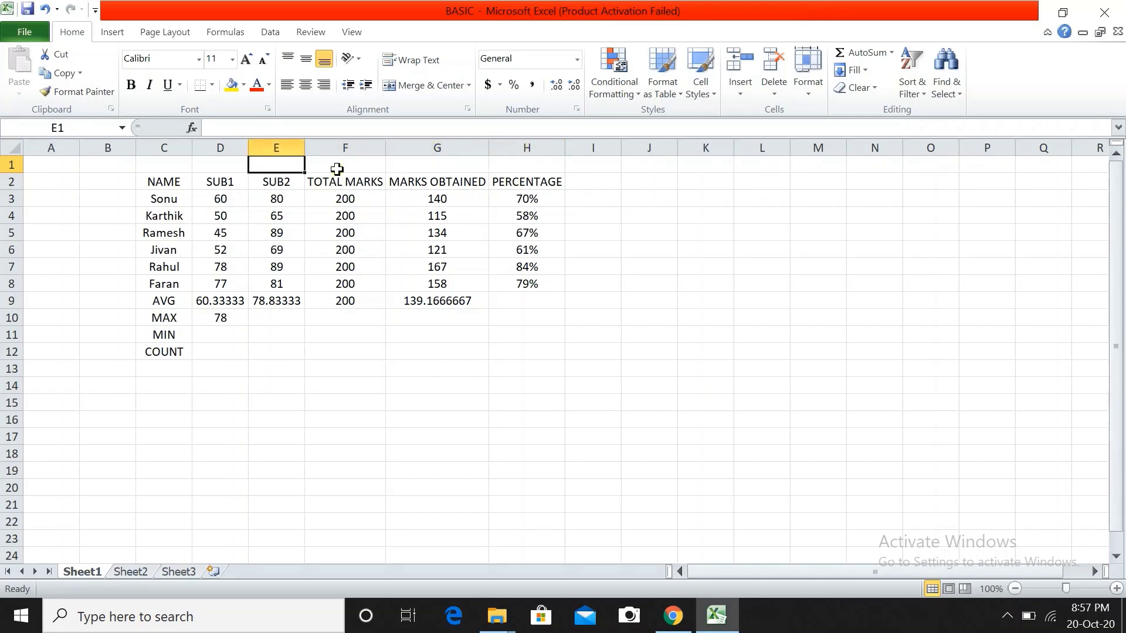
type("STU")
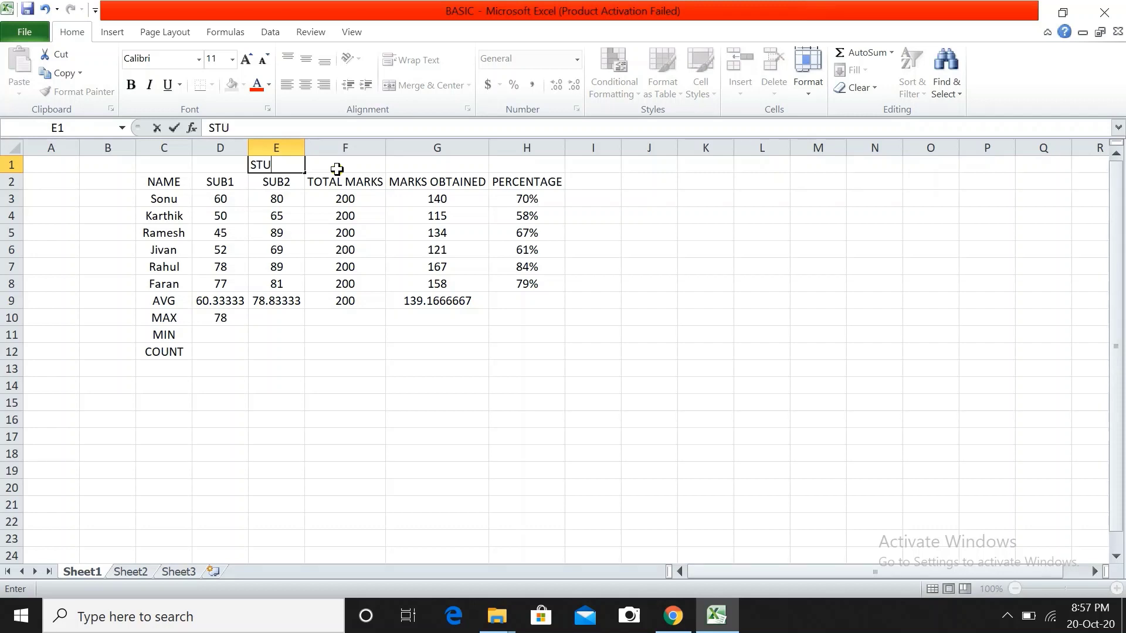
type("DENT DATA ")
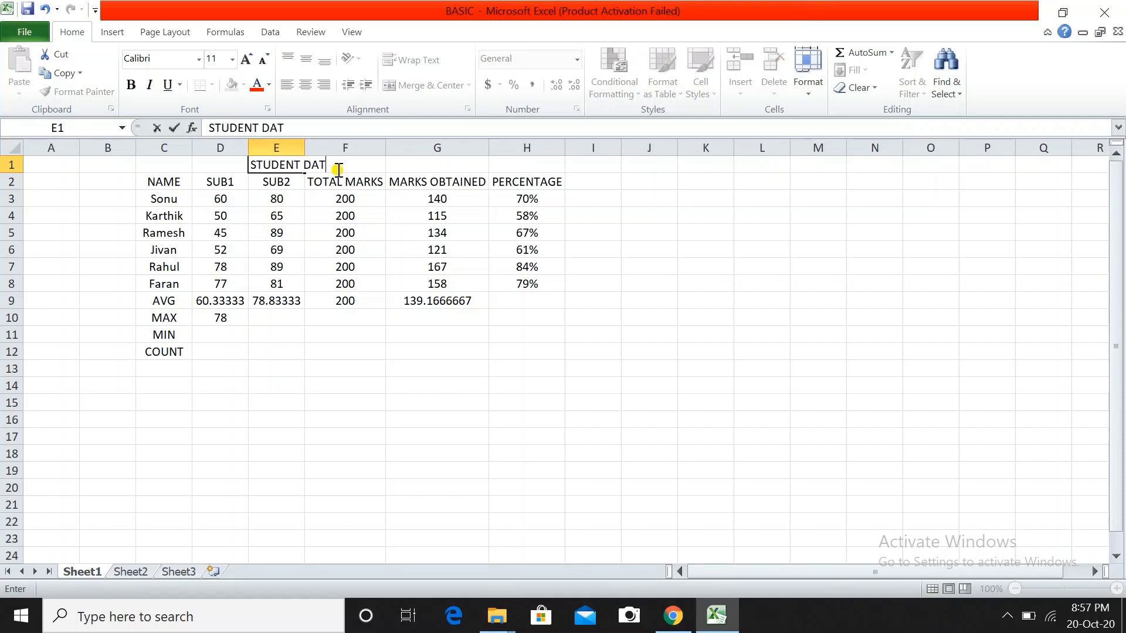
type("BASE FOR ")
type("THE YEAR ")
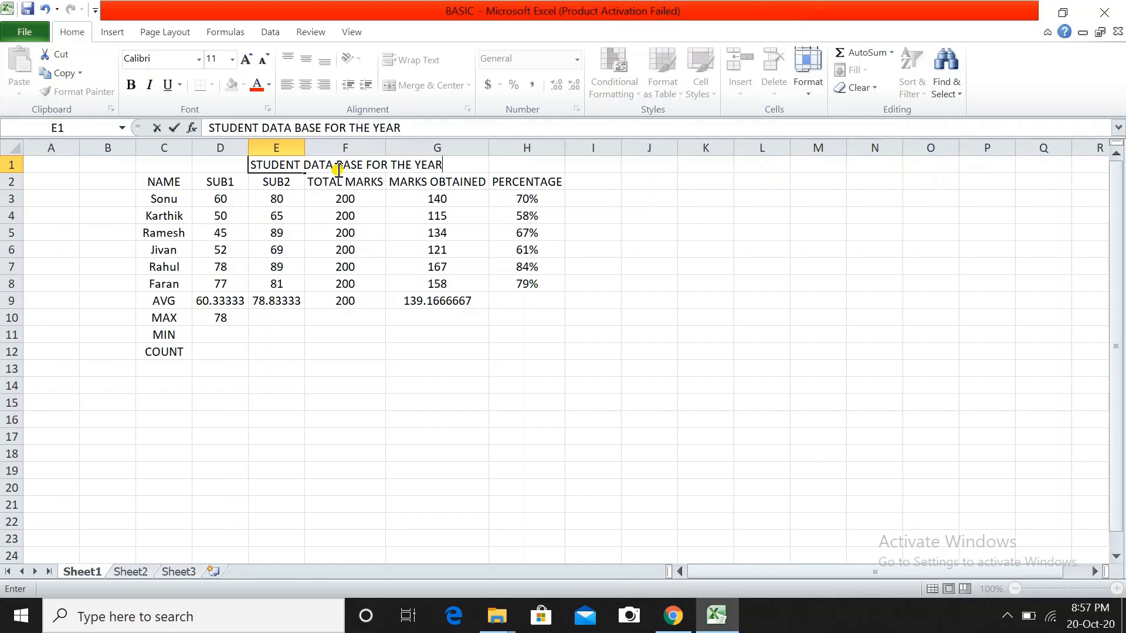
type("2020")
left_click(525, 166)
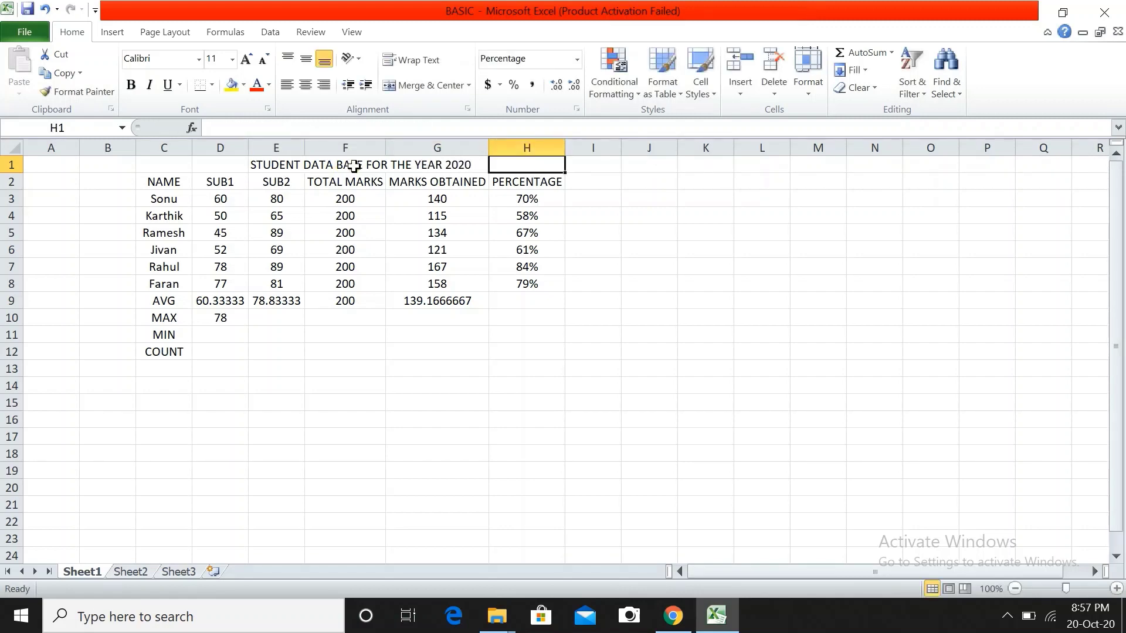
left_click(627, 192)
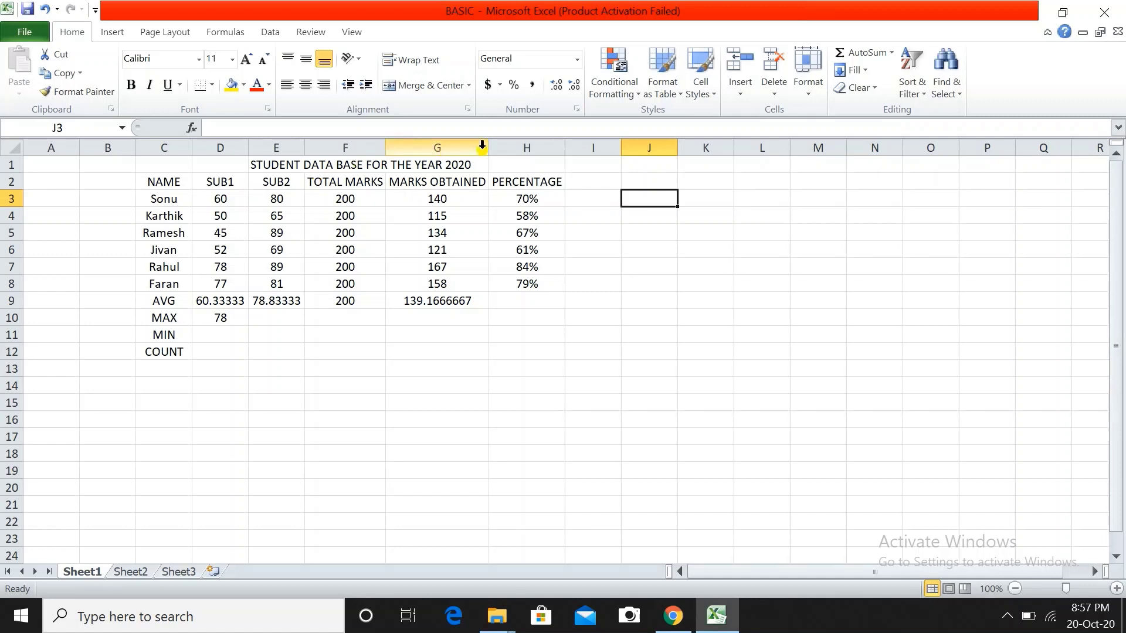
Apply Merge & Center to E1:G1 so the 2020 title is centred above the table.
left_click(391, 167)
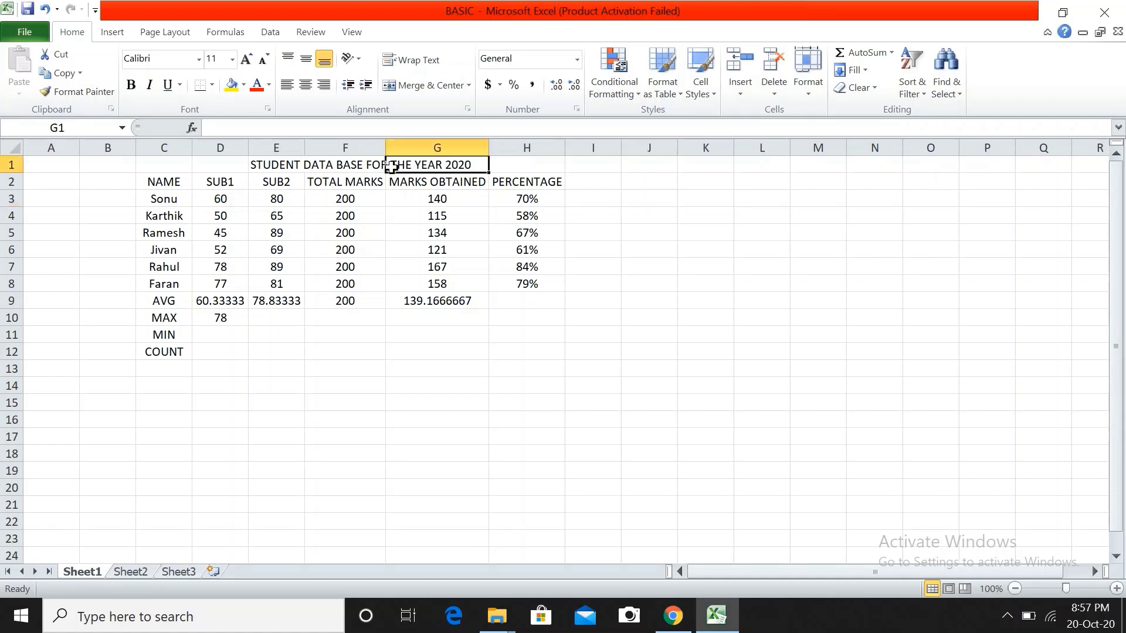
left_click(271, 164)
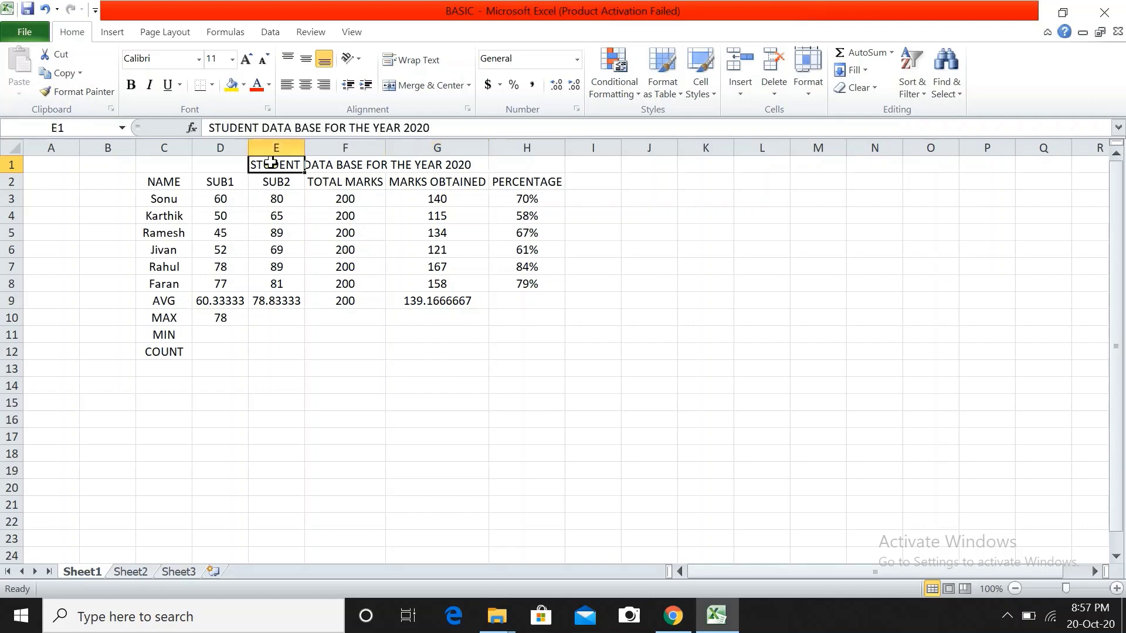
left_click(313, 164)
left_click(239, 164)
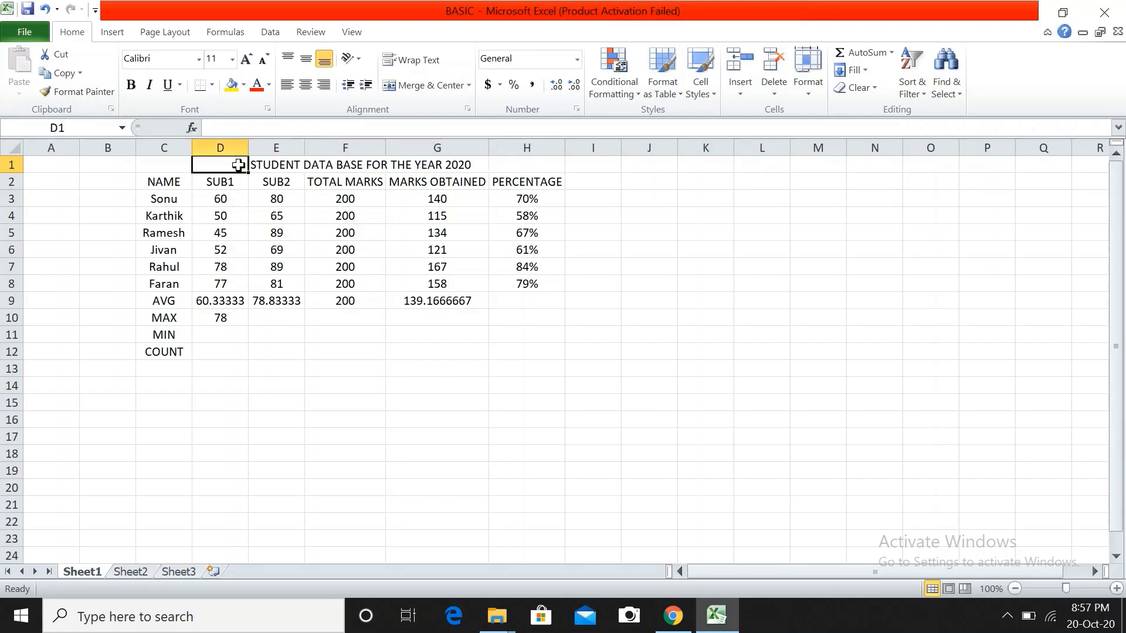
left_click(271, 164)
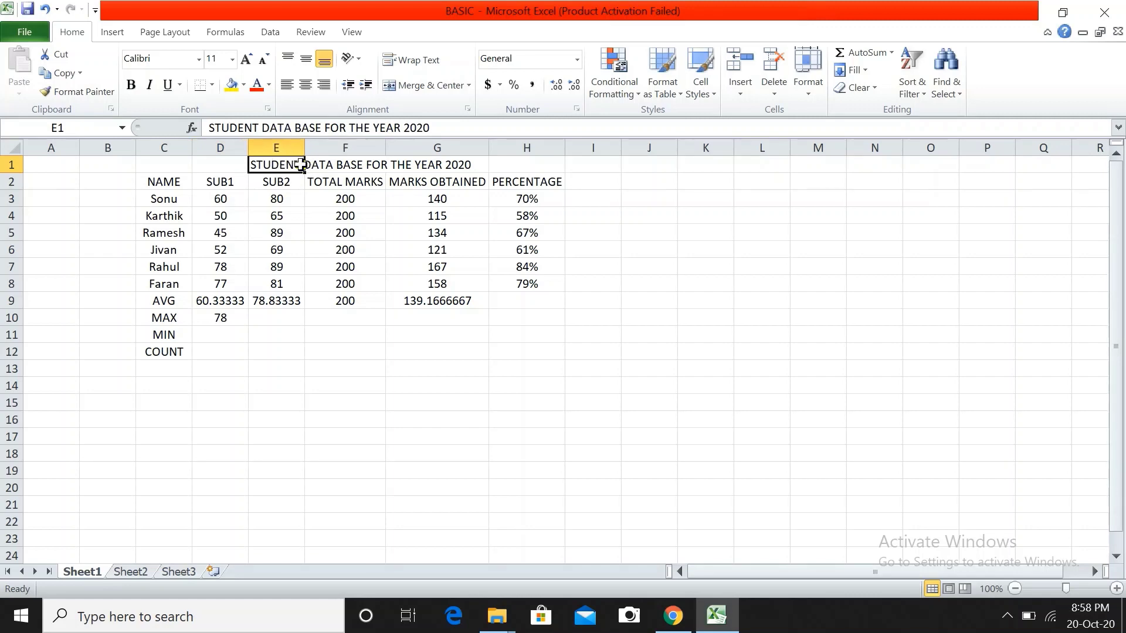
left_click_drag(299, 165, 397, 164)
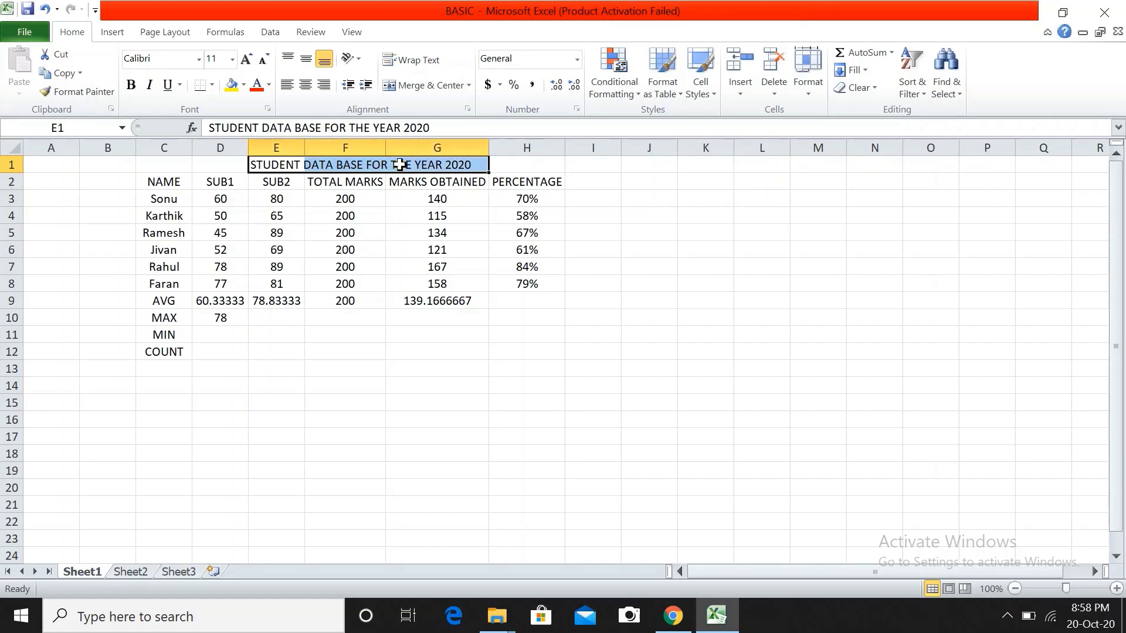
left_click(422, 85)
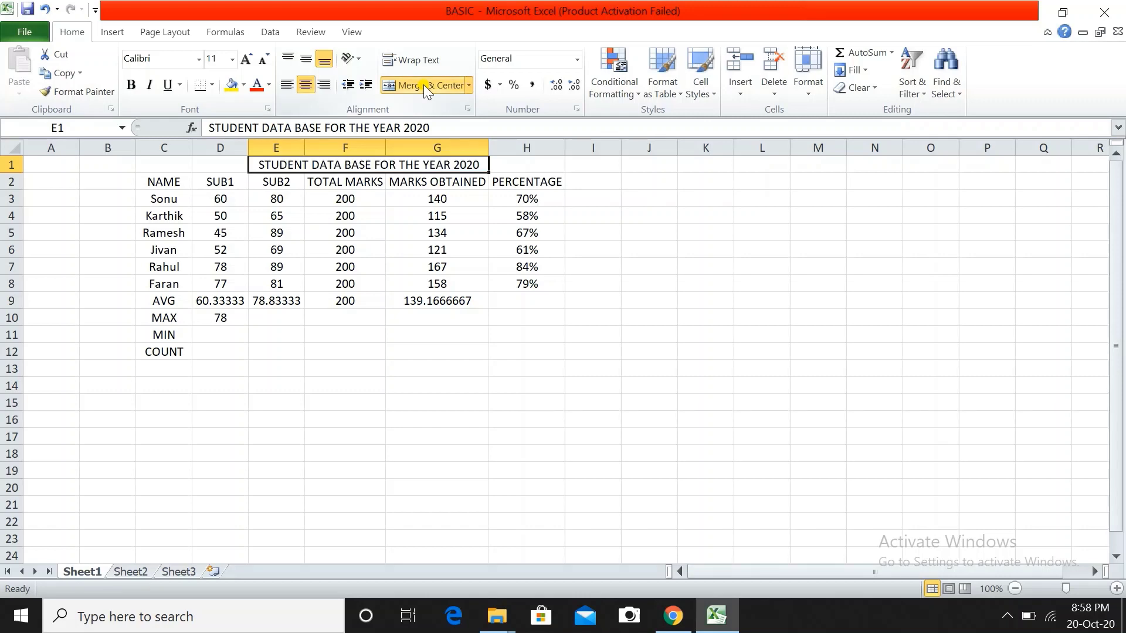
left_click(634, 194)
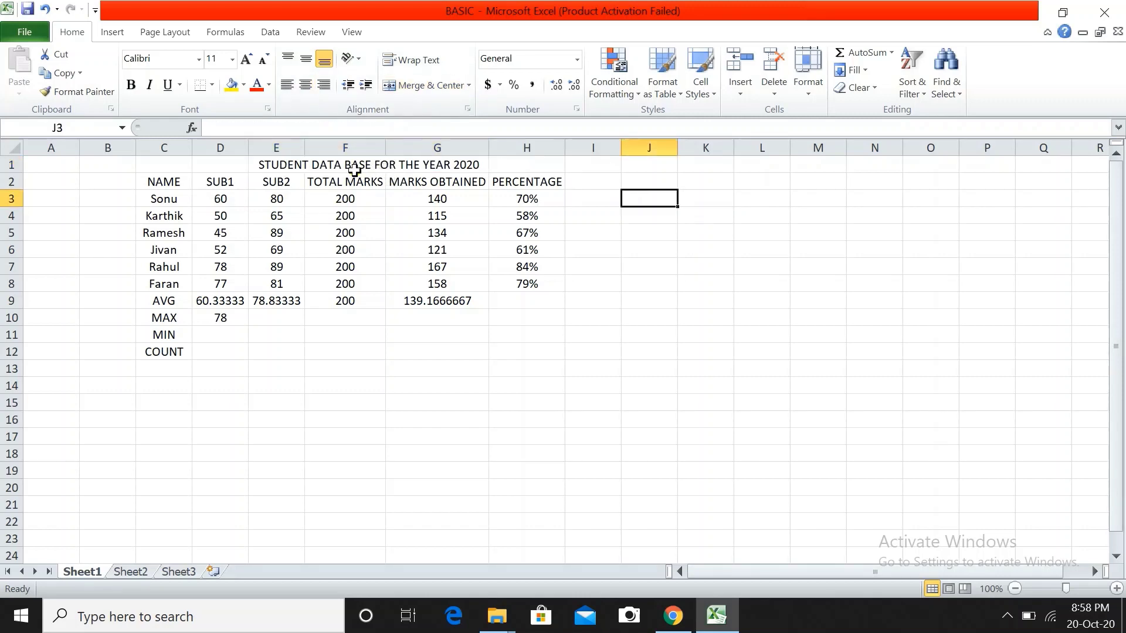
left_click(355, 169)
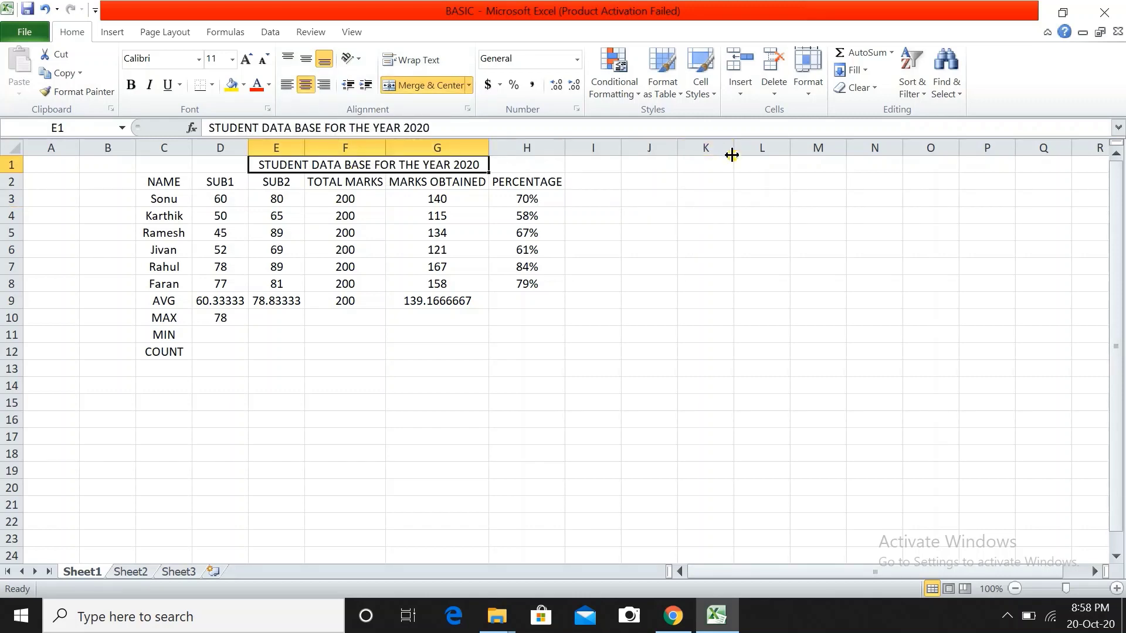
left_click(687, 206)
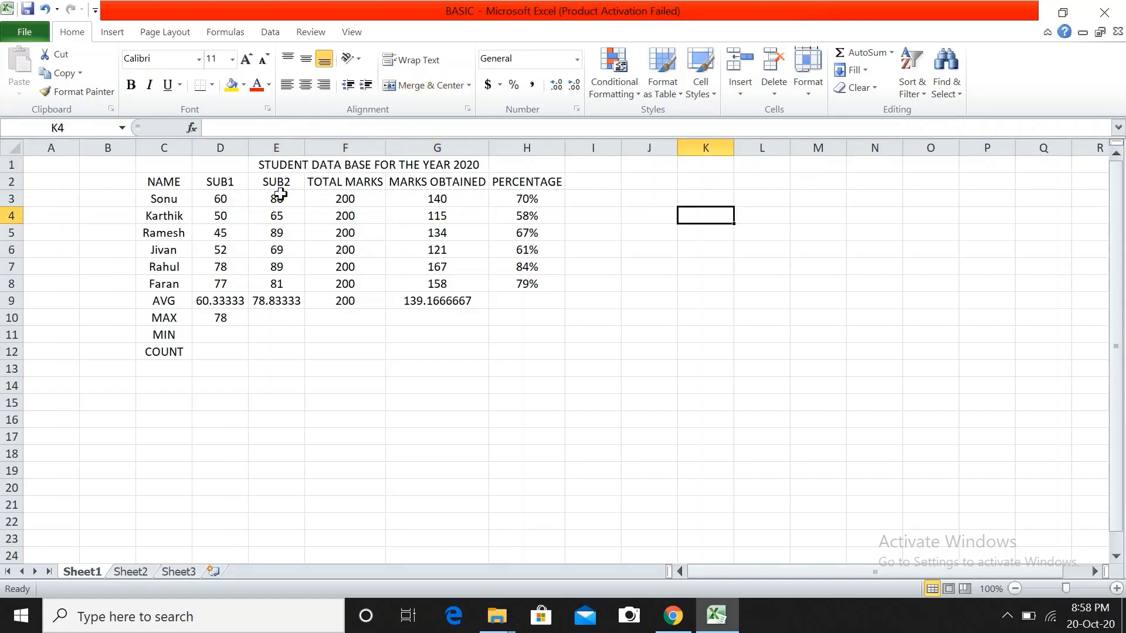
left_click_drag(151, 183, 548, 288)
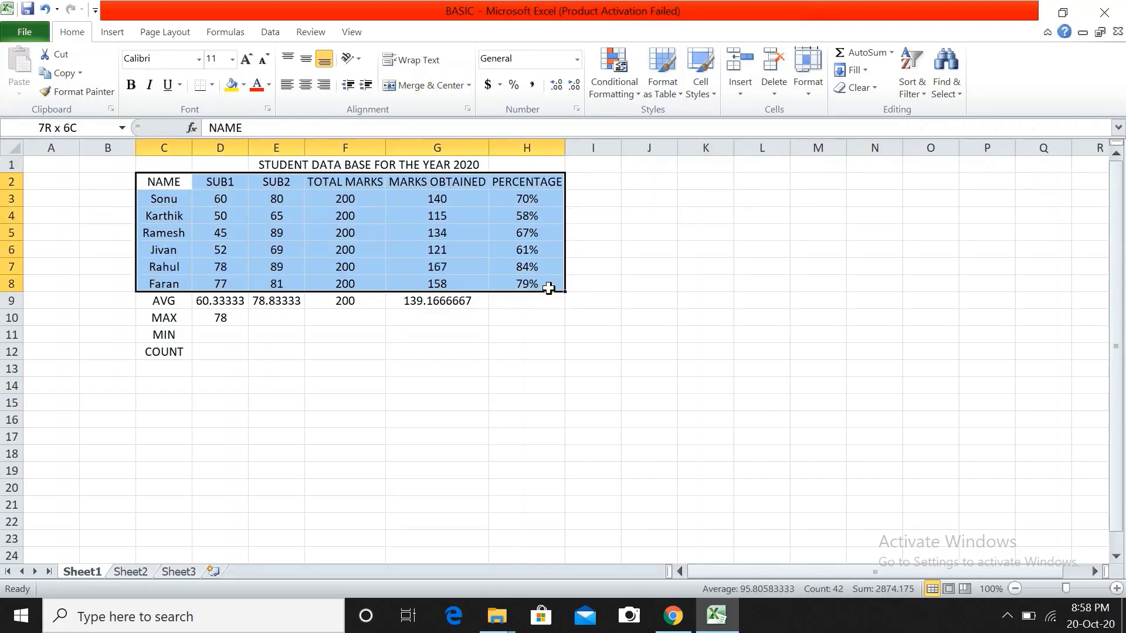
left_click(284, 87)
left_click(306, 86)
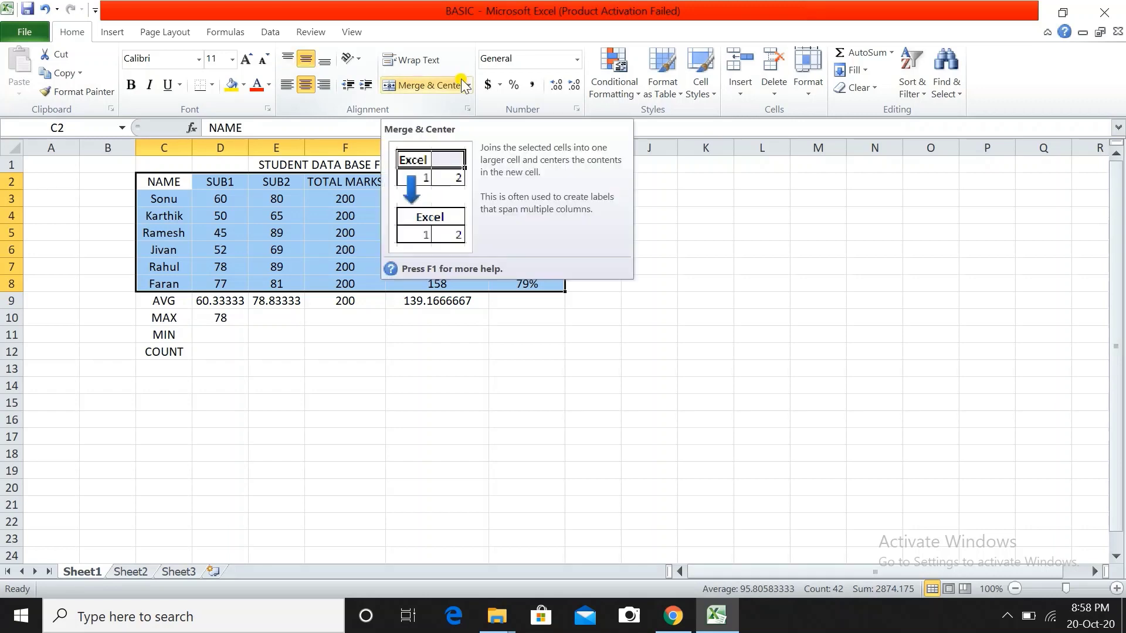
left_click(199, 59)
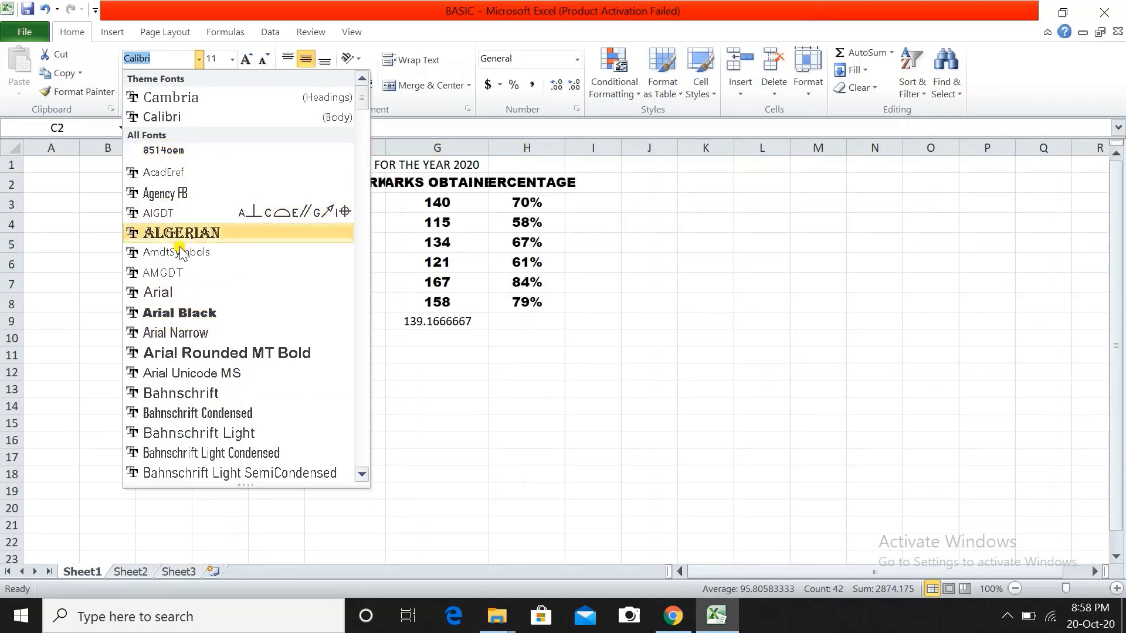
left_click(176, 117)
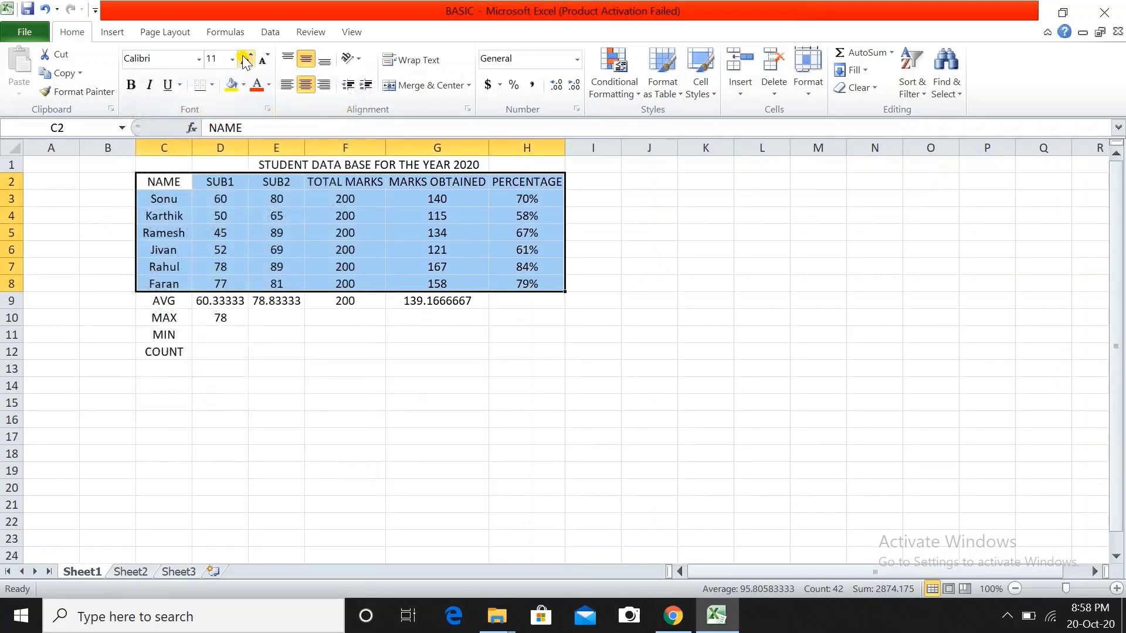
left_click(246, 59)
left_click(246, 59)
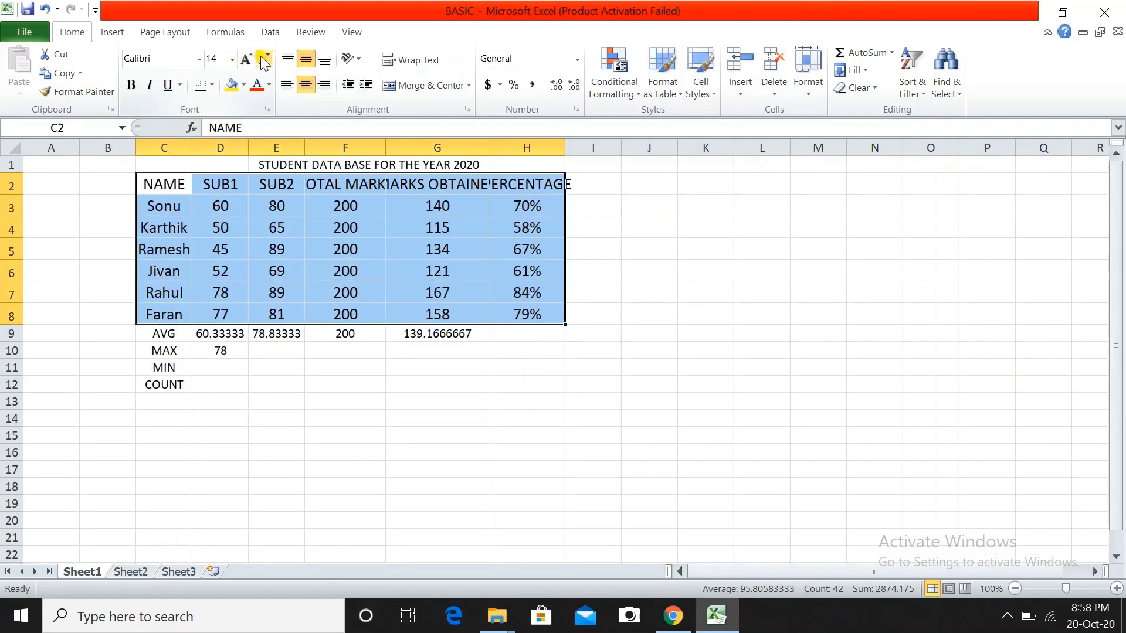
left_click(263, 58)
left_click(263, 59)
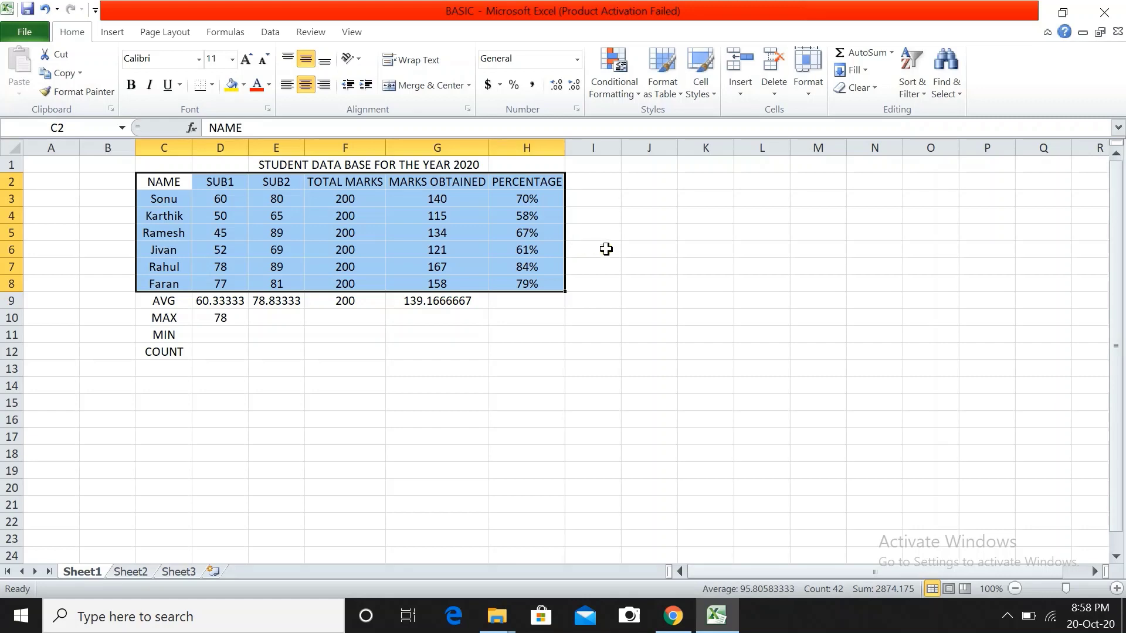
left_click(607, 249)
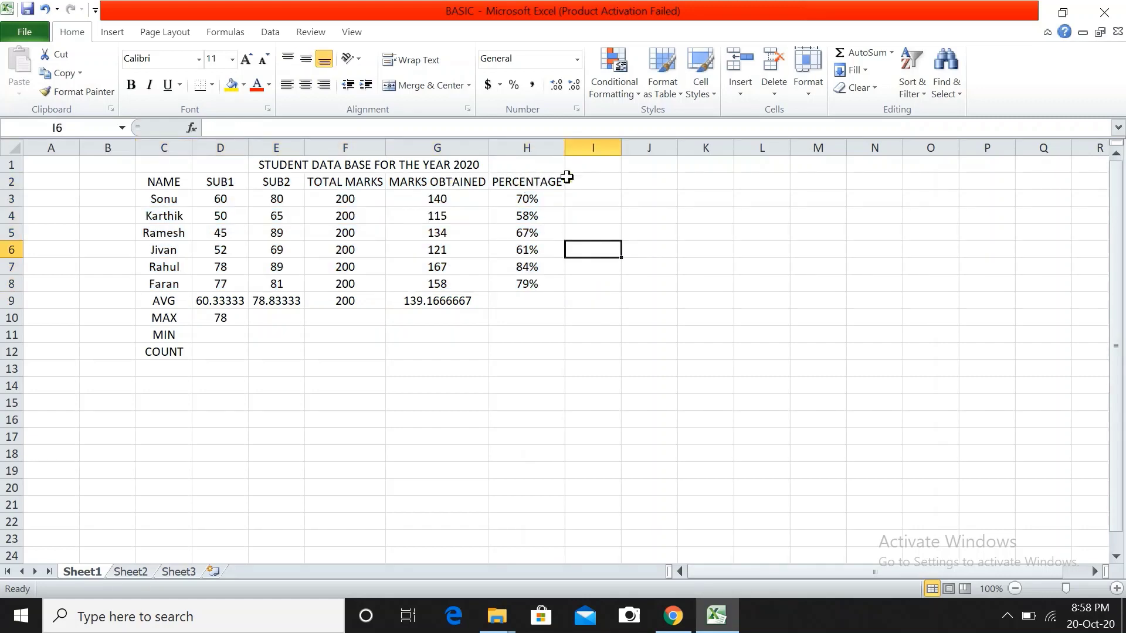
Enter the heading DATA-CENTER in cell I2, keeping column I at its original narrow width.
left_click(578, 179)
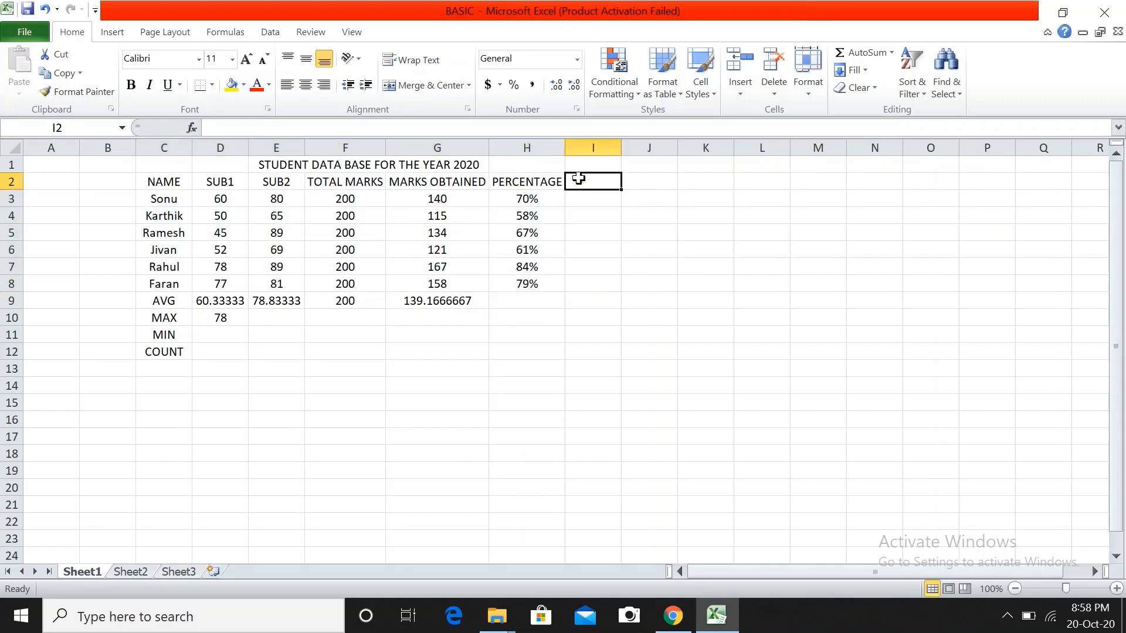
type("DATA")
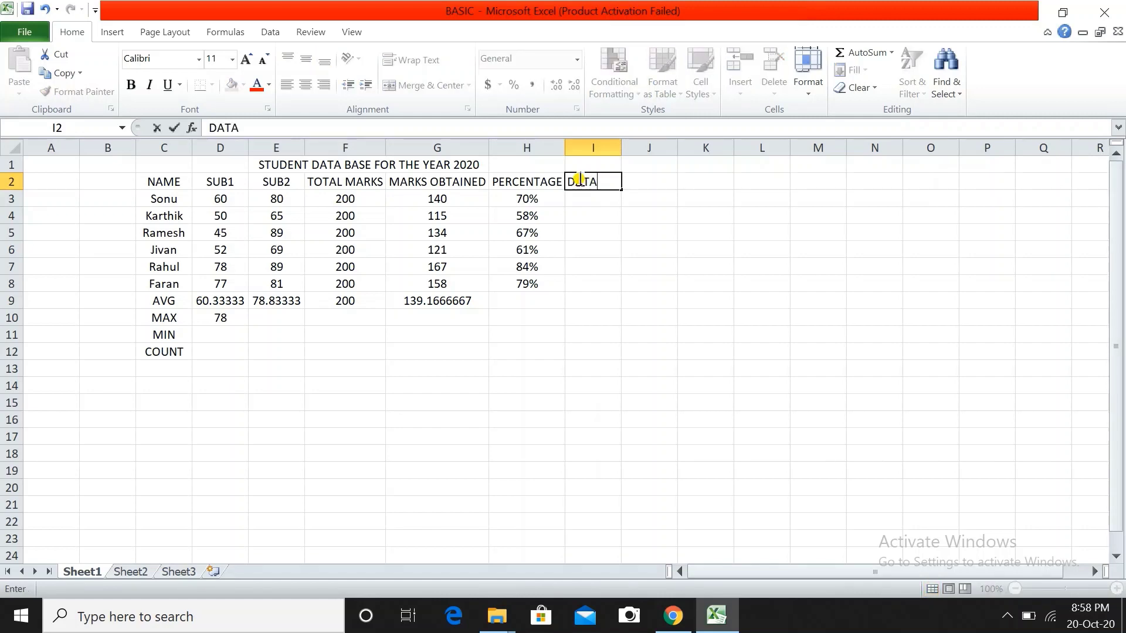
type("CENTER")
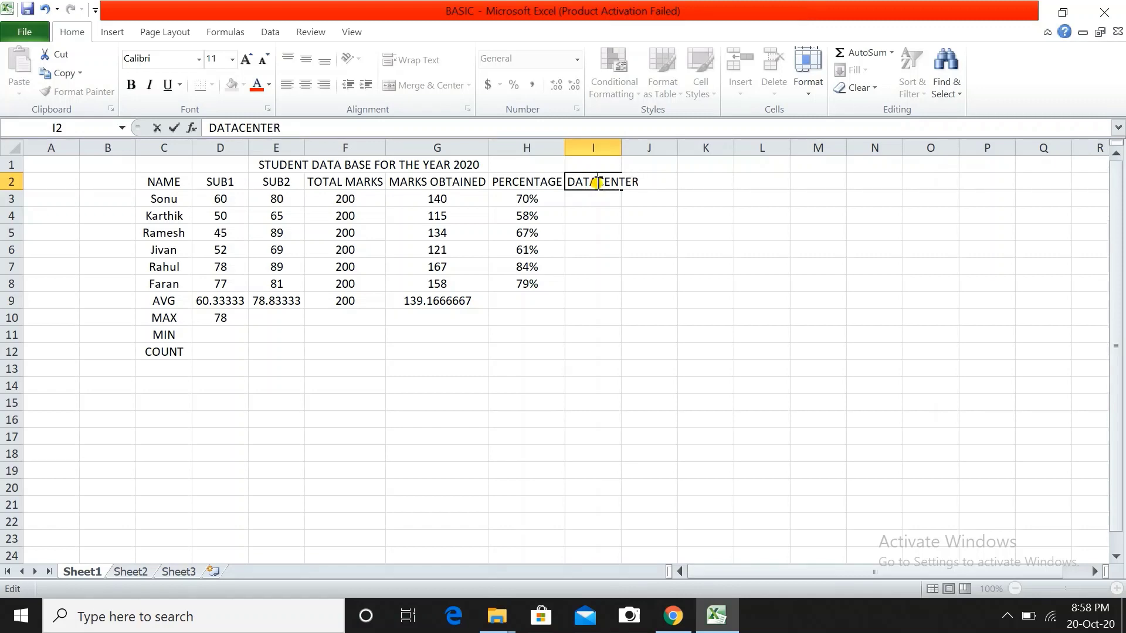
type("-")
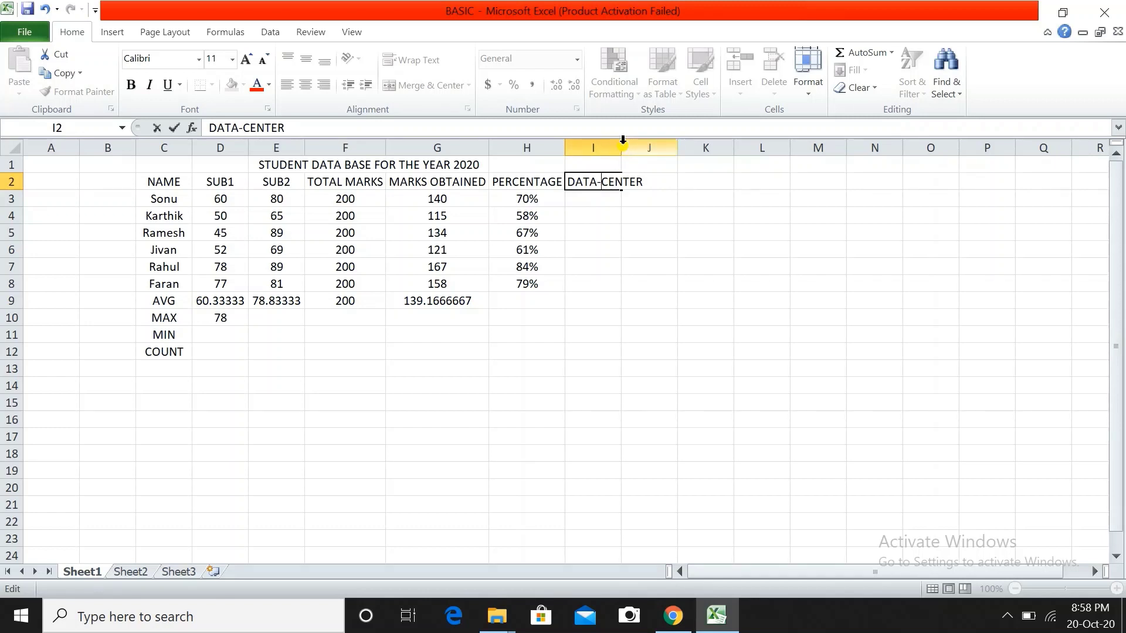
left_click(622, 140)
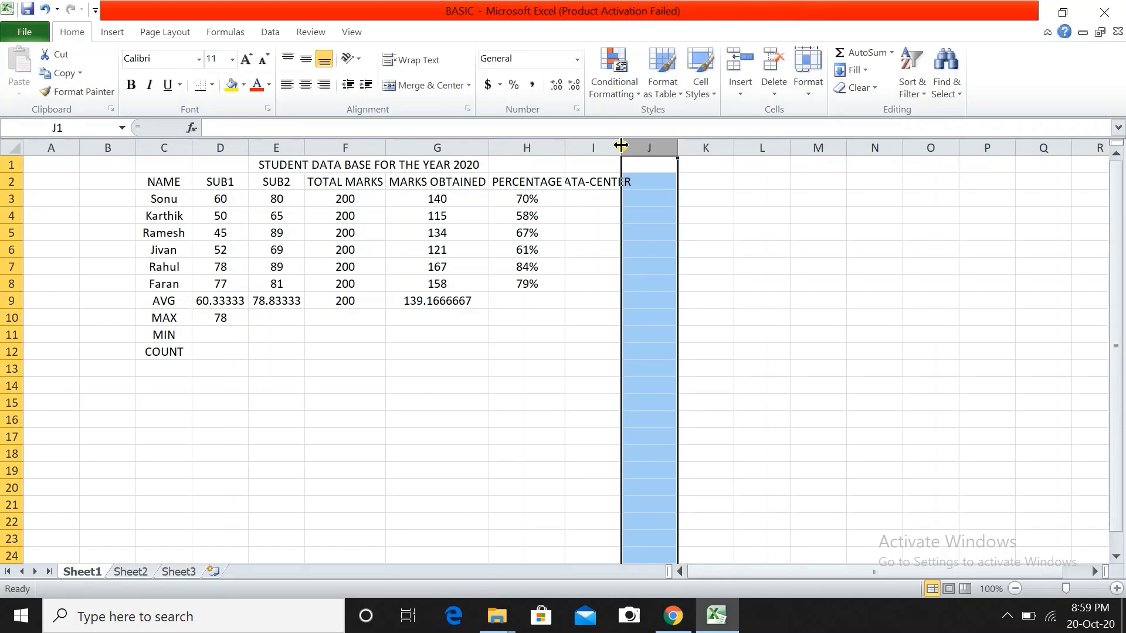
left_click(619, 147)
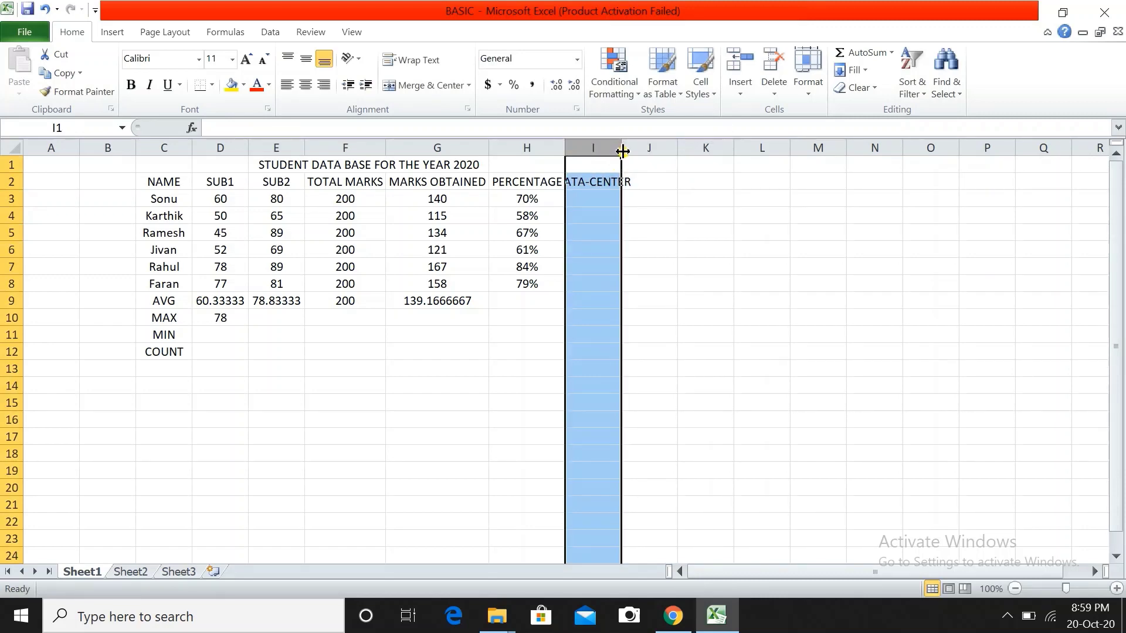
double_click(620, 149)
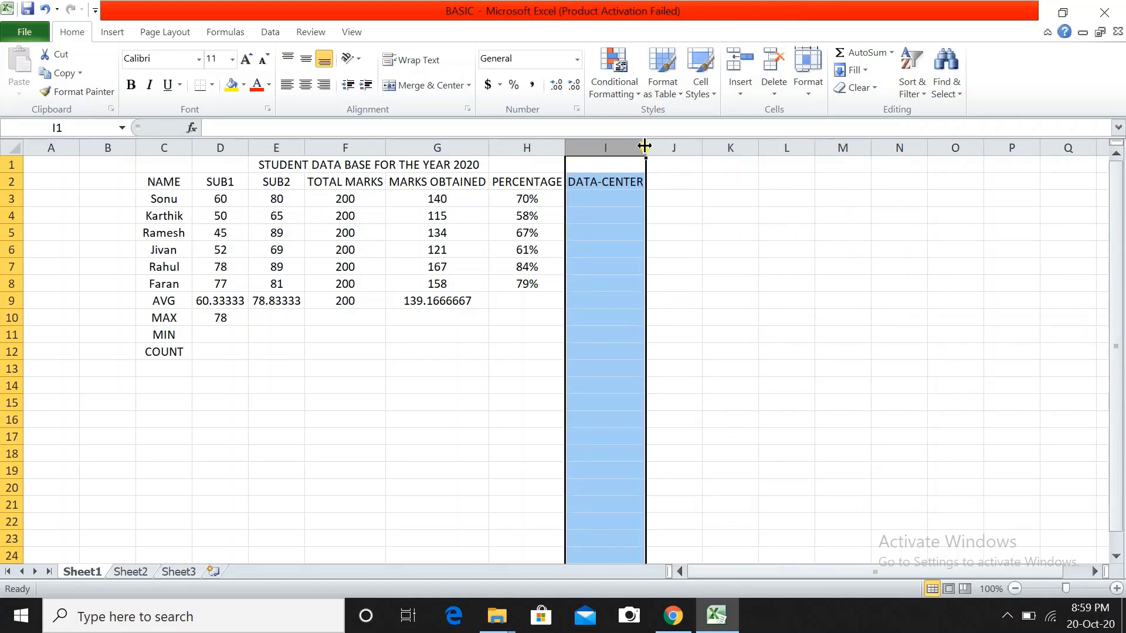
key("ctrl+z")
left_click(744, 218)
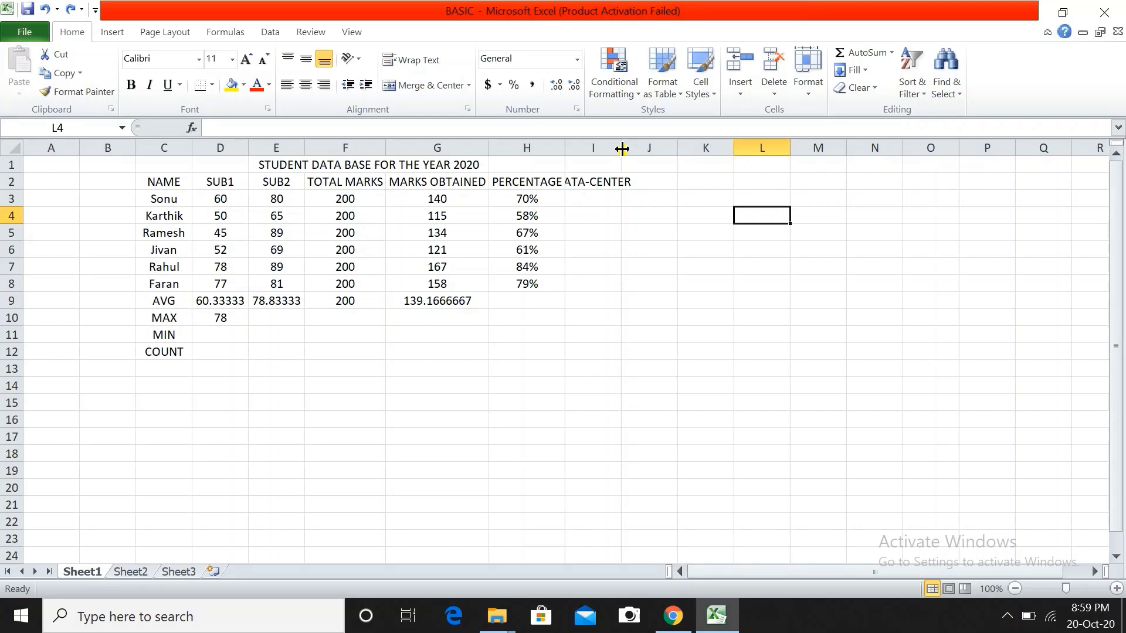
Autofit and widen column I, then clear the DATA-CENTER text from cell I2.
double_click(622, 149)
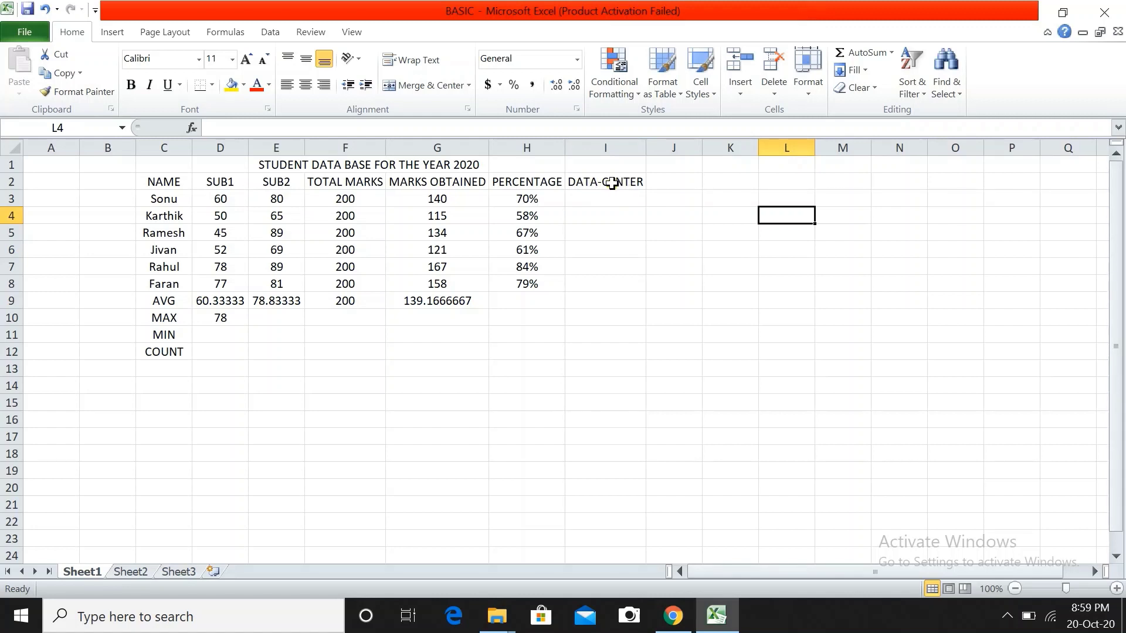
left_click_drag(648, 148, 646, 149)
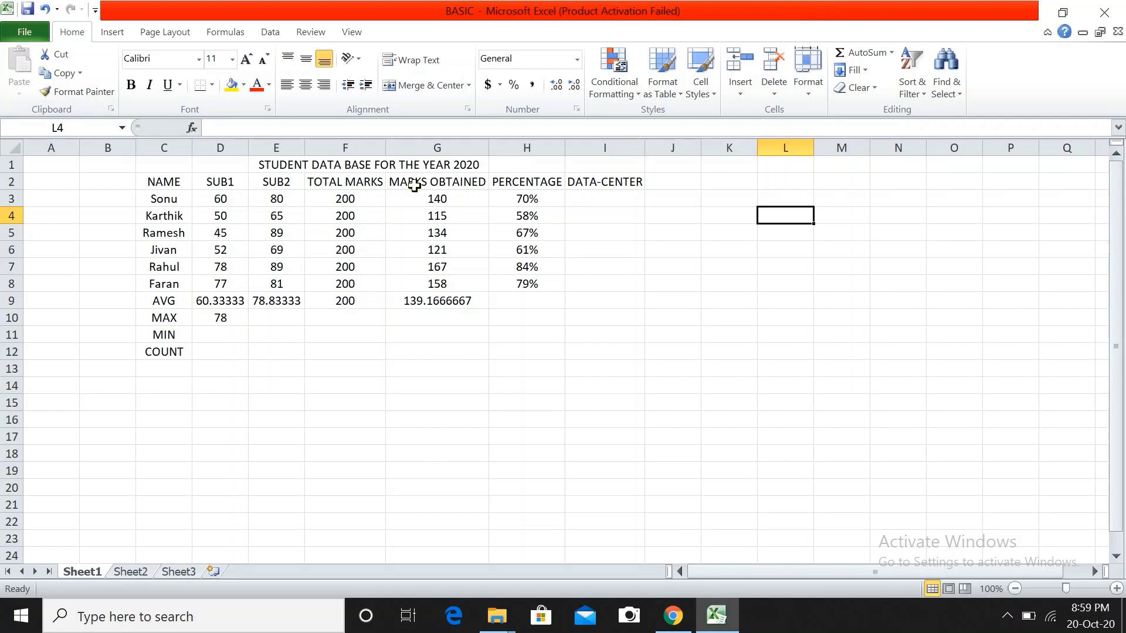
left_click(583, 183)
key("Delete")
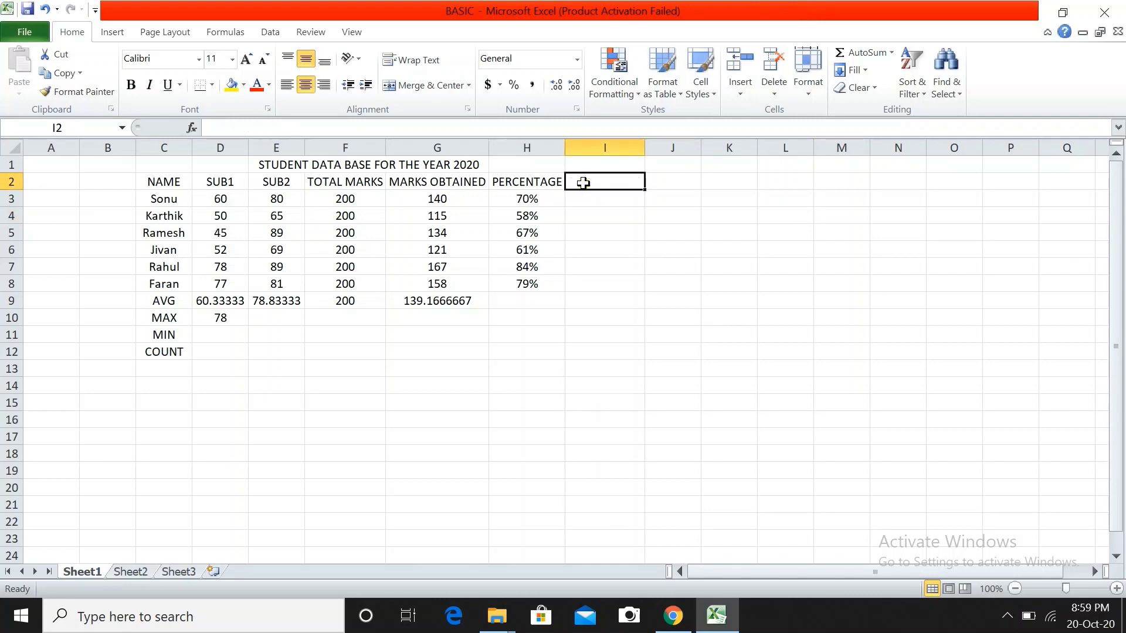
Select the table C1:H9 and apply an Outline border through Format Cells.
left_click(147, 182)
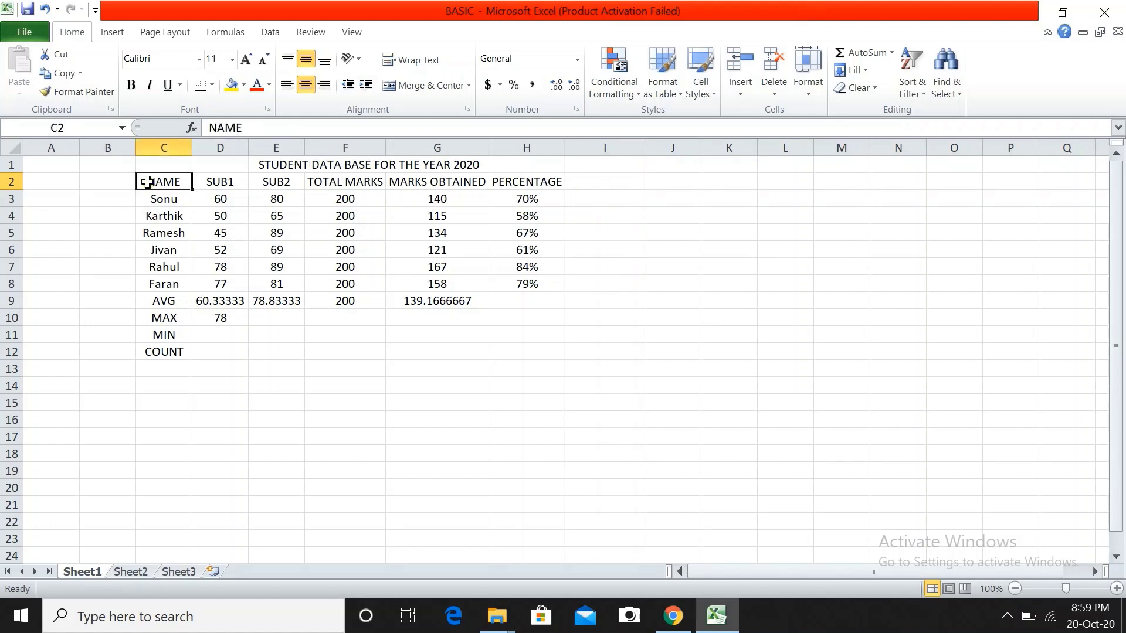
mouse_move(138, 162)
left_mouse_down()
mouse_move(346, 228)
mouse_move(445, 289)
mouse_move(528, 297)
mouse_move(530, 287)
mouse_move(534, 298)
left_mouse_up()
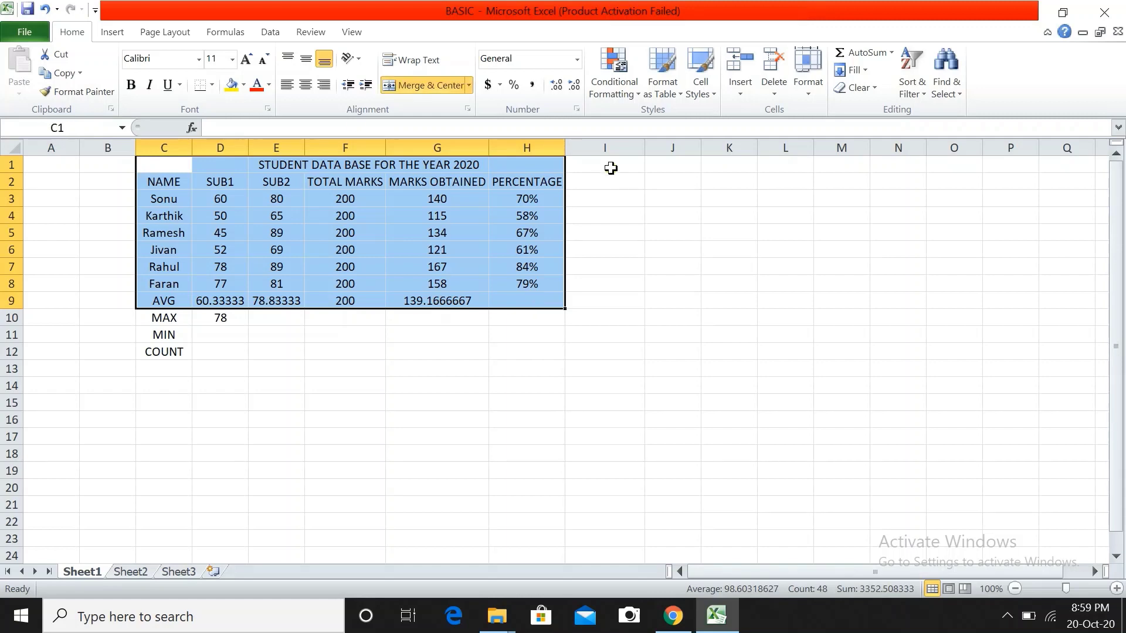
right_click(262, 218)
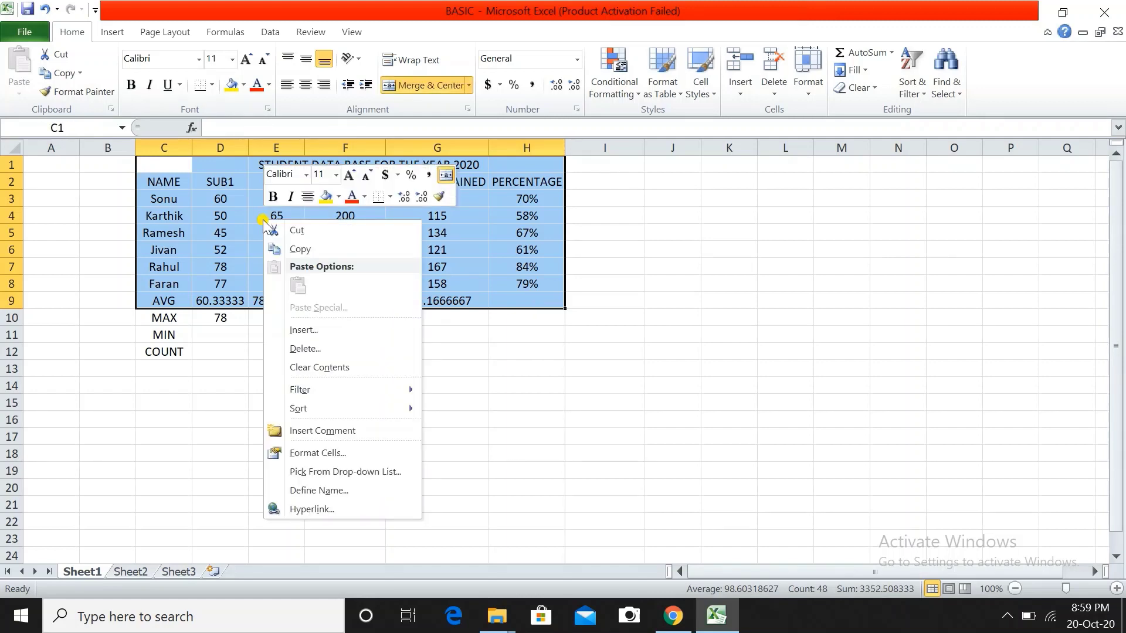
left_click(343, 458)
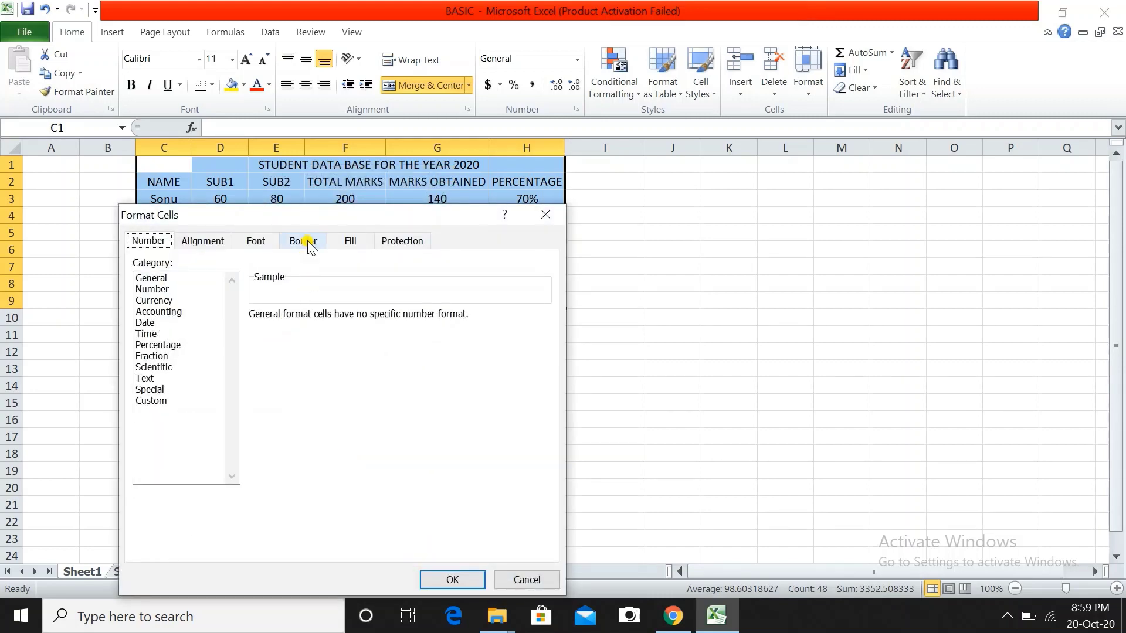
left_click(309, 244)
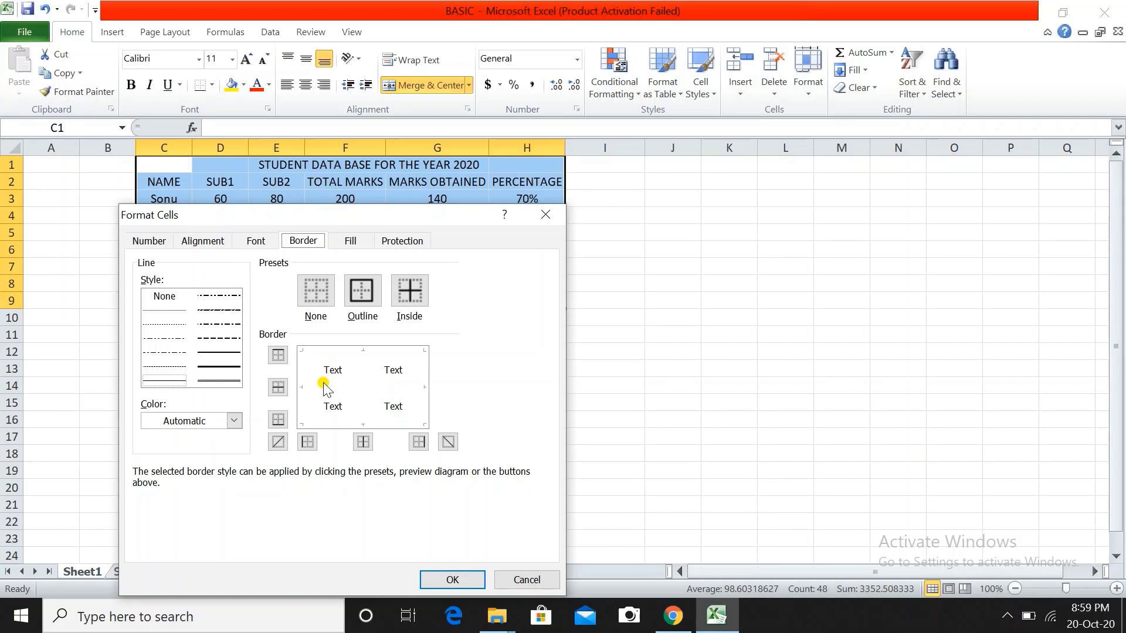
left_click(361, 296)
left_click(453, 579)
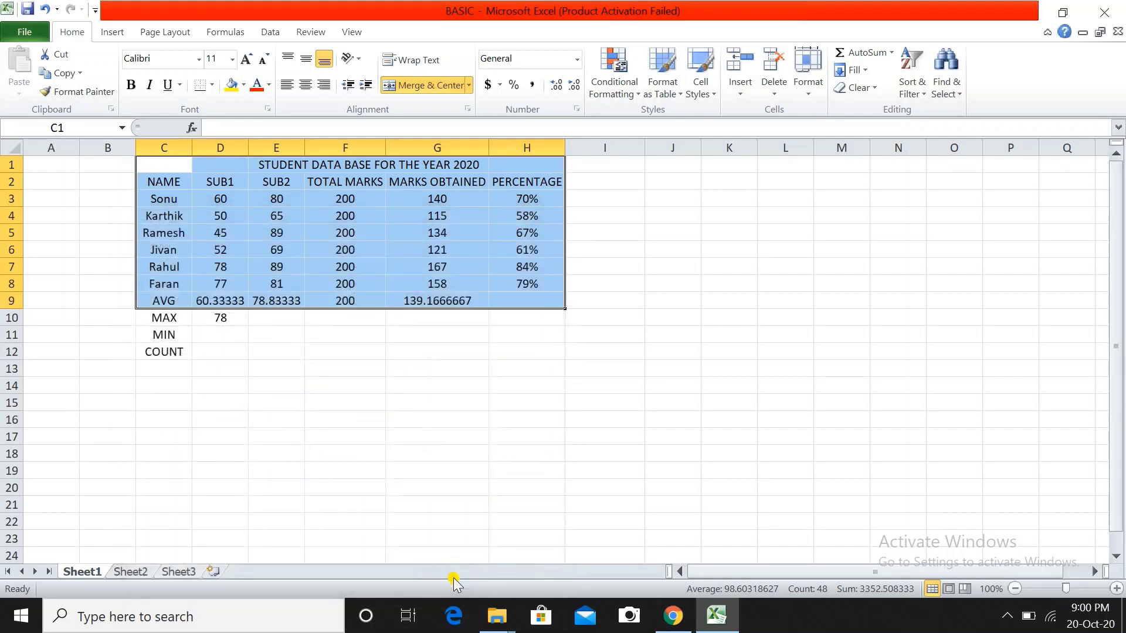
left_click(672, 368)
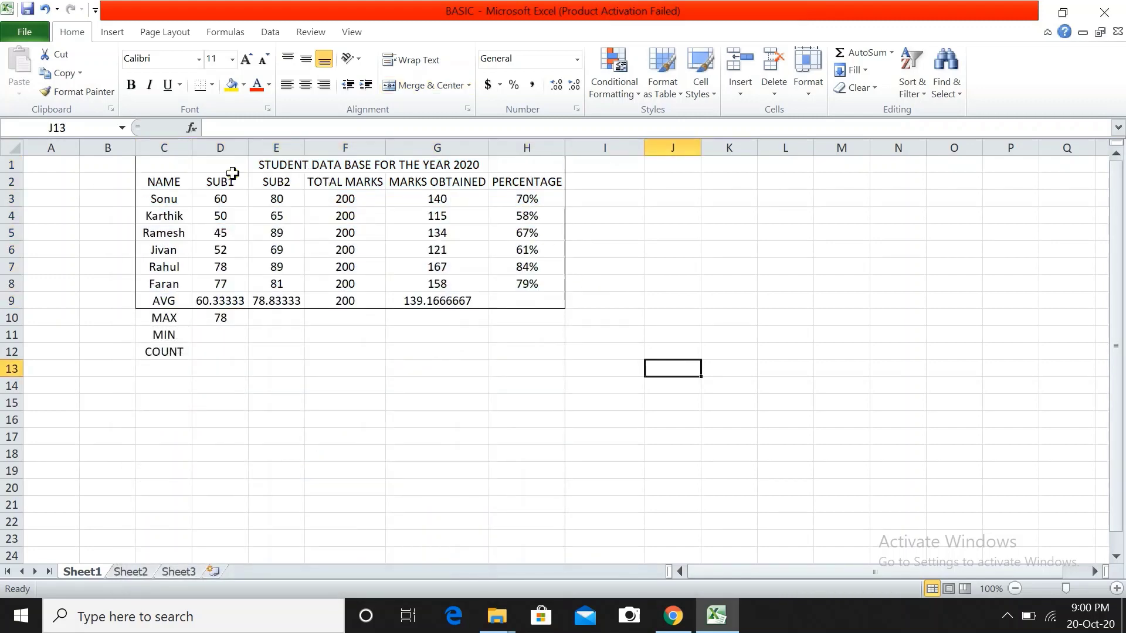
Fill the names column C2:C8 red and the SUB1 column D2:D8 green.
left_click(177, 181)
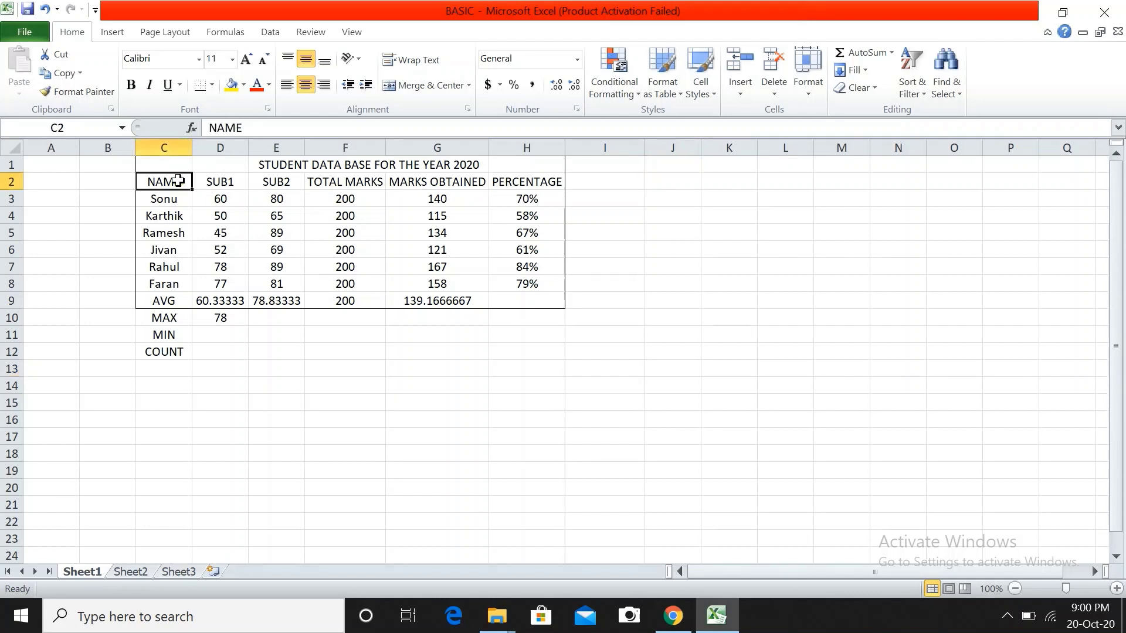
left_click_drag(178, 182, 187, 284)
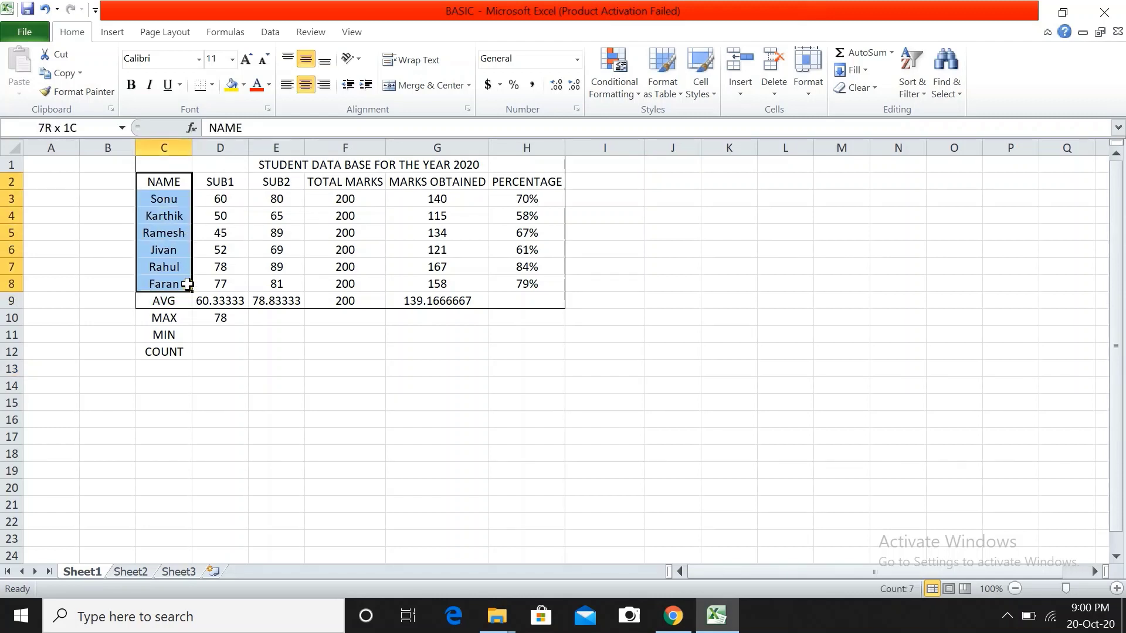
left_click(243, 85)
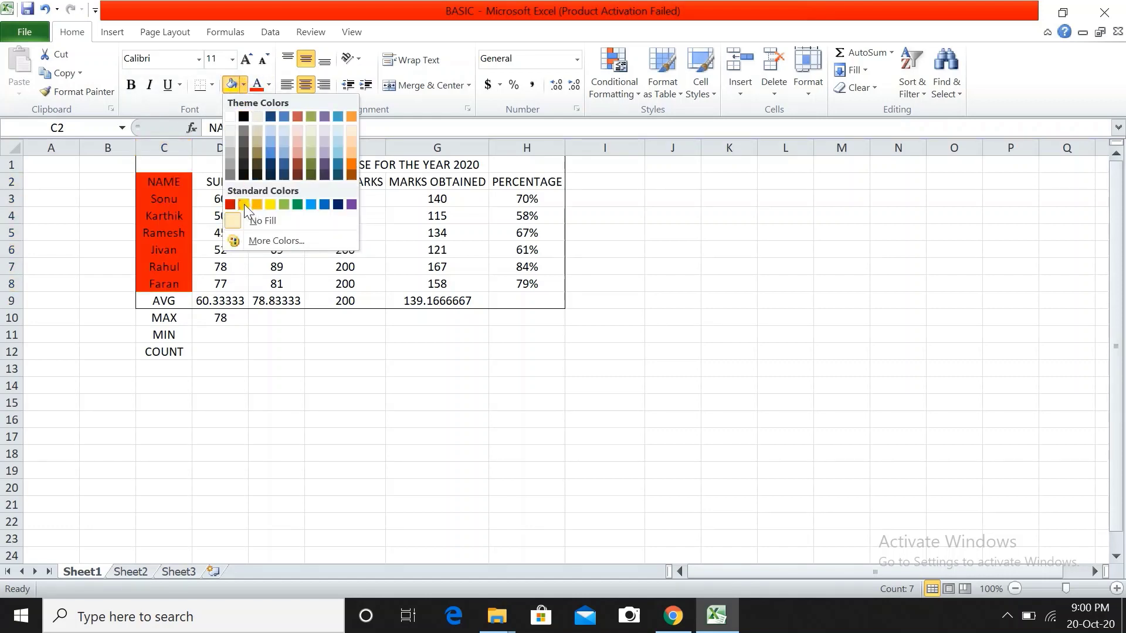
left_click(222, 217)
left_click_drag(216, 182, 238, 284)
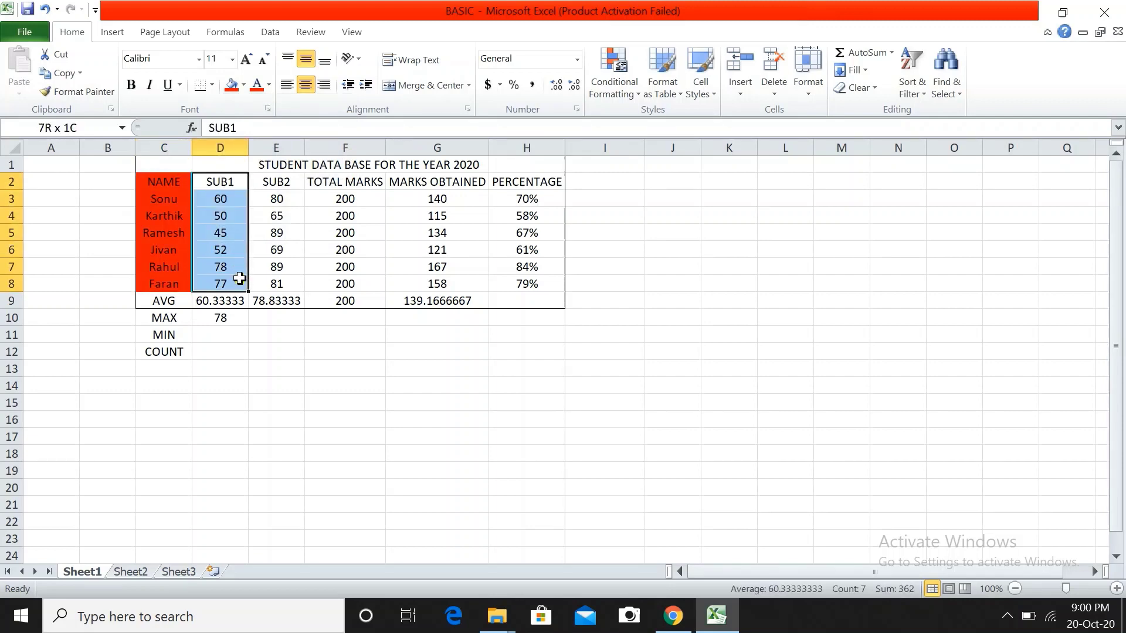
left_click(244, 85)
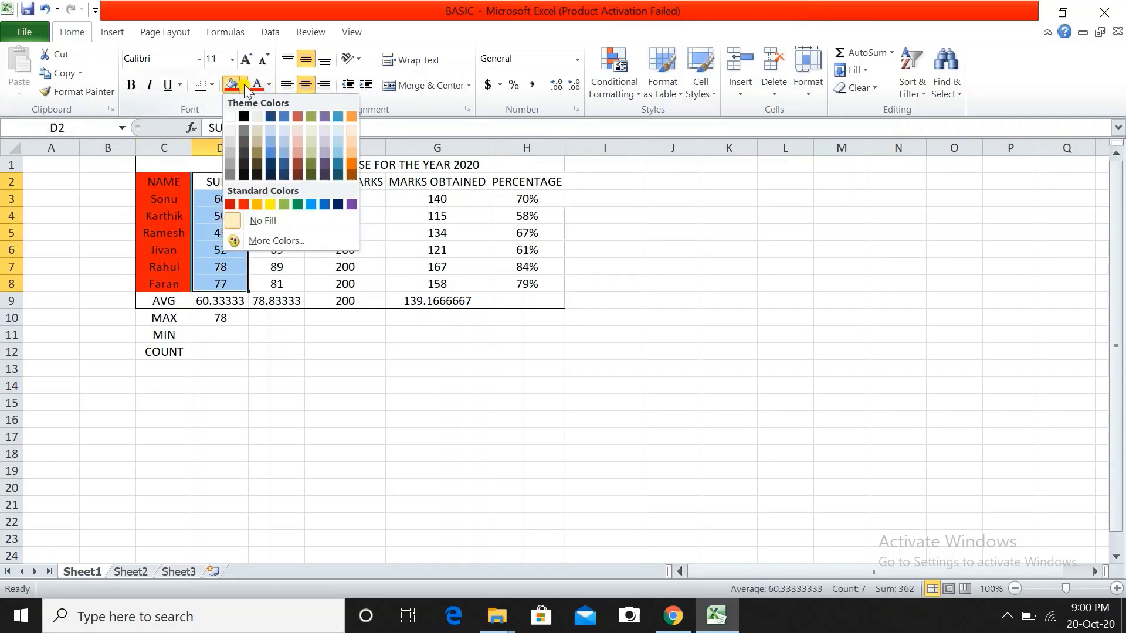
left_click(284, 205)
Fill the TOTAL MARKS cells F2:F9 blue and the PERCENTAGE cells H2:H9 orange.
left_click(323, 183)
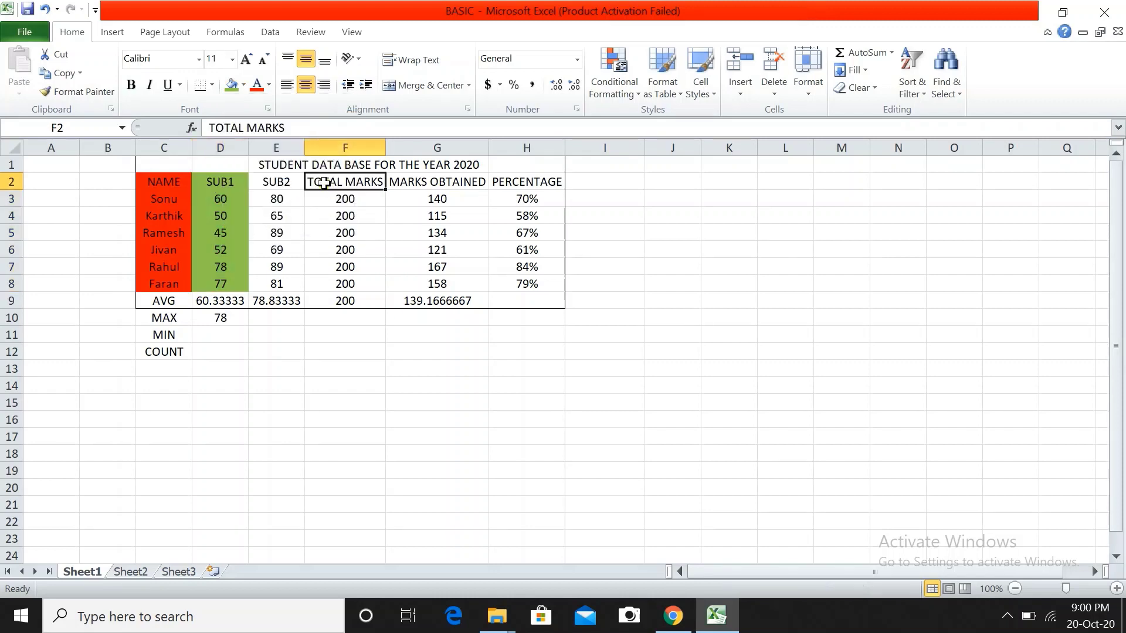
left_click_drag(324, 183, 368, 295)
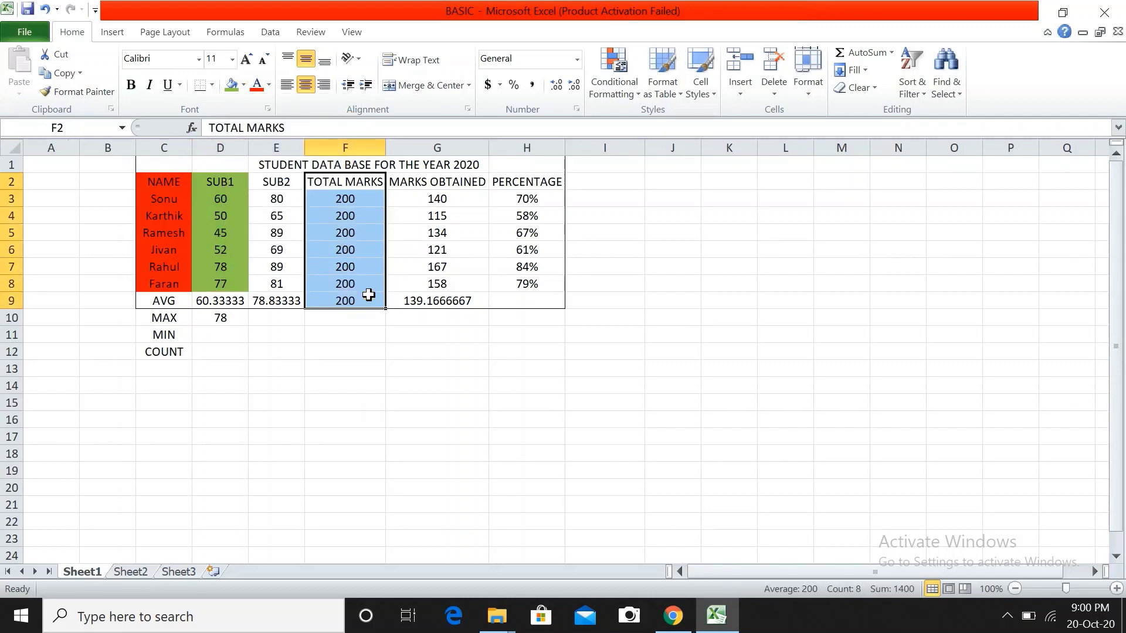
left_click(245, 85)
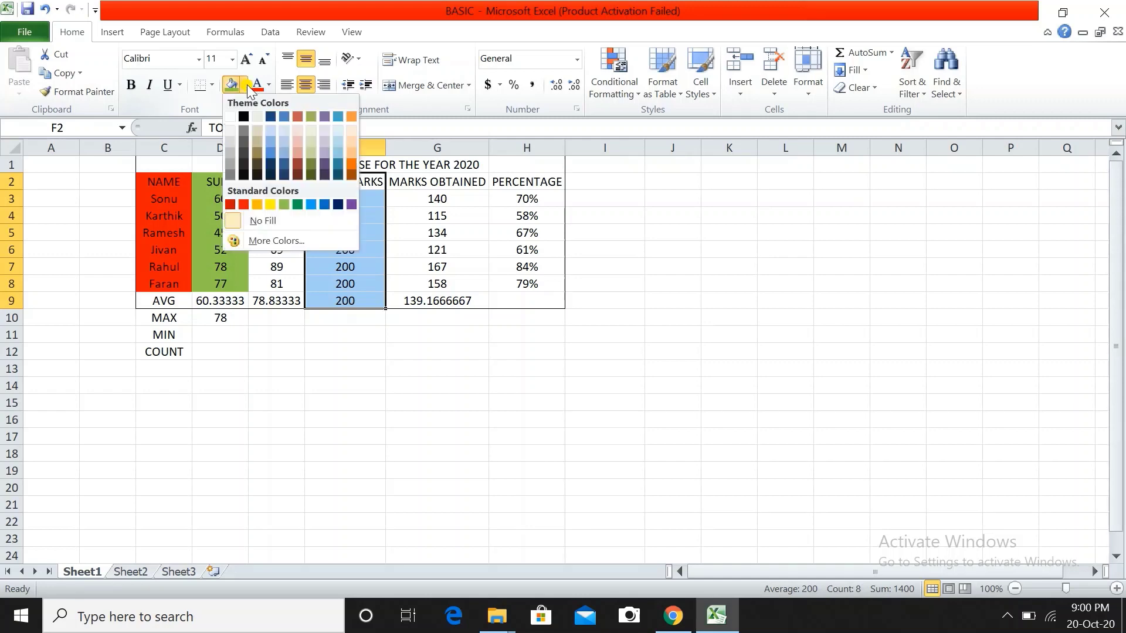
left_click(324, 204)
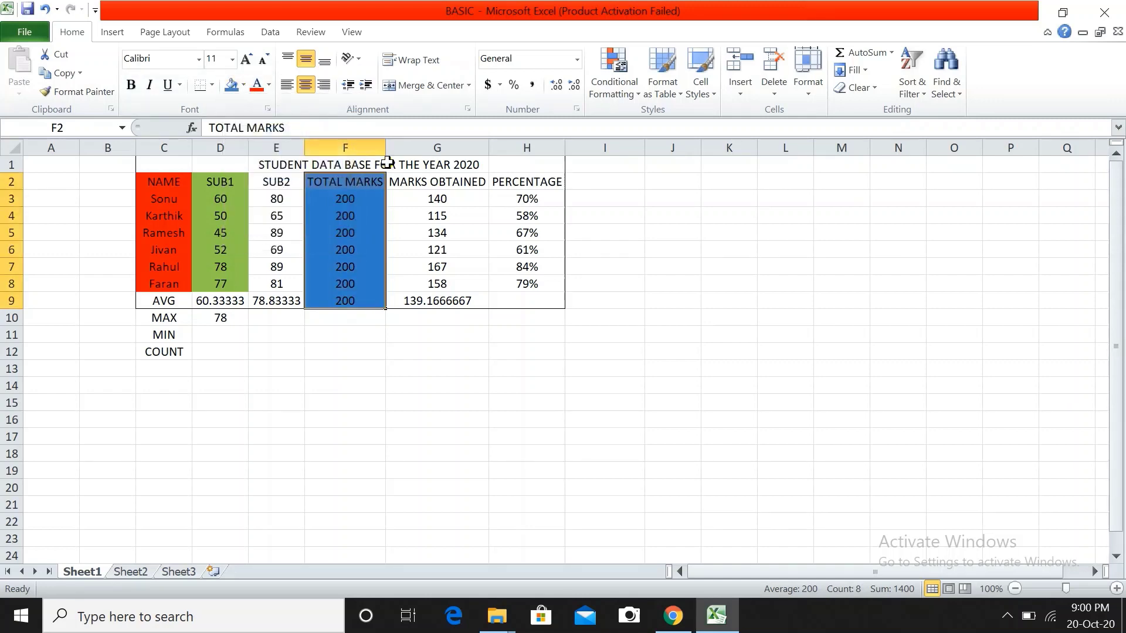
mouse_move(507, 183)
left_mouse_down()
mouse_move(532, 234)
mouse_move(535, 302)
left_mouse_up()
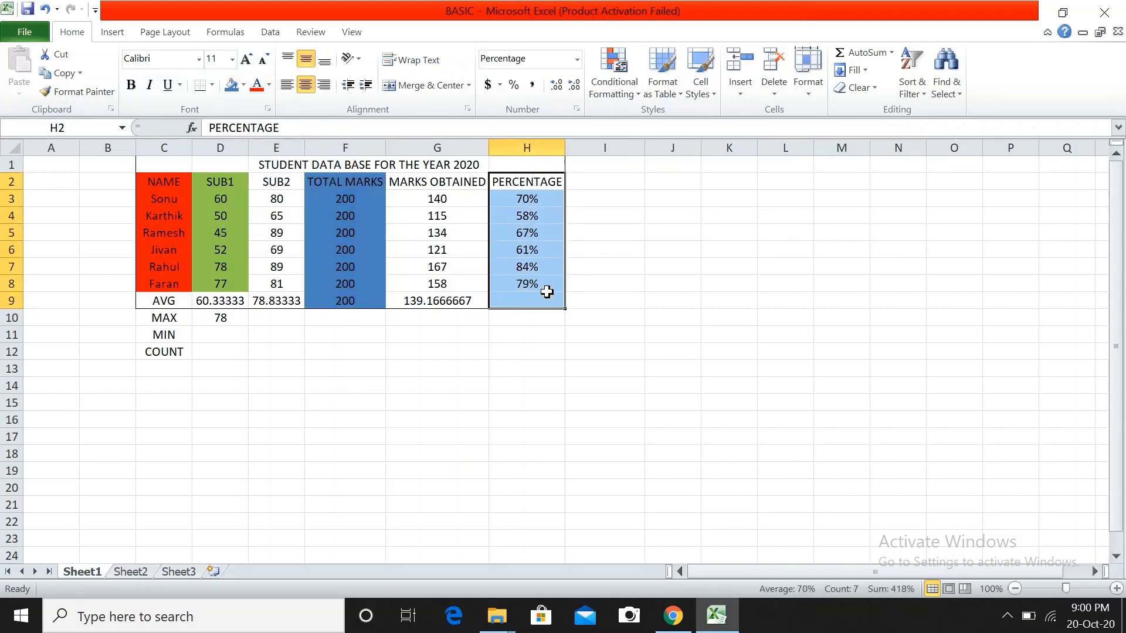
left_click(241, 88)
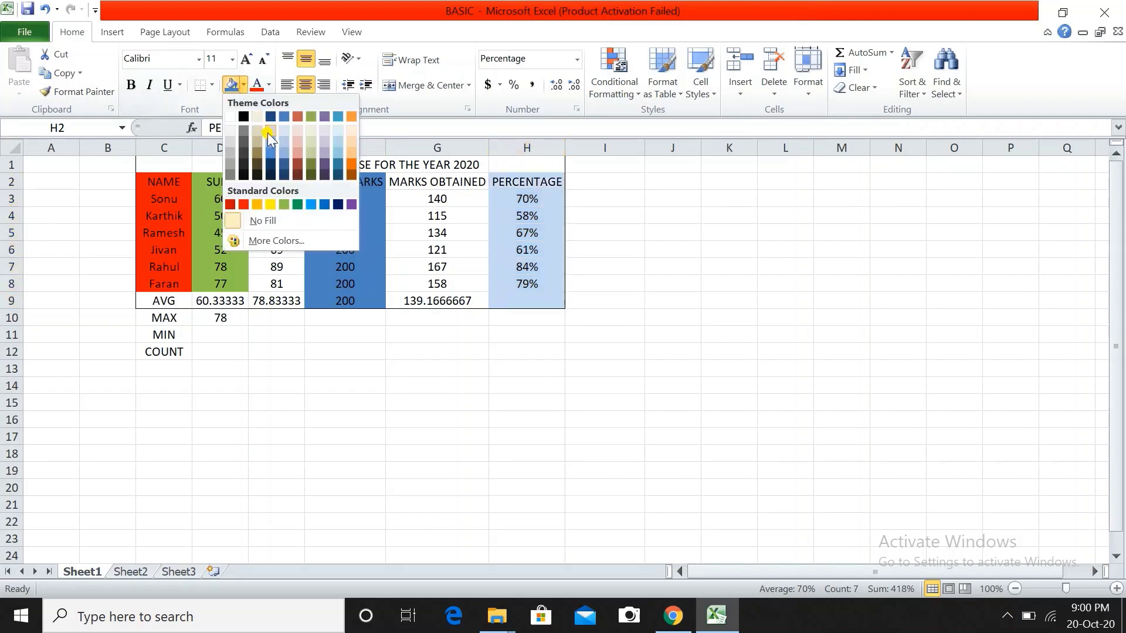
left_click(255, 205)
left_click(654, 272)
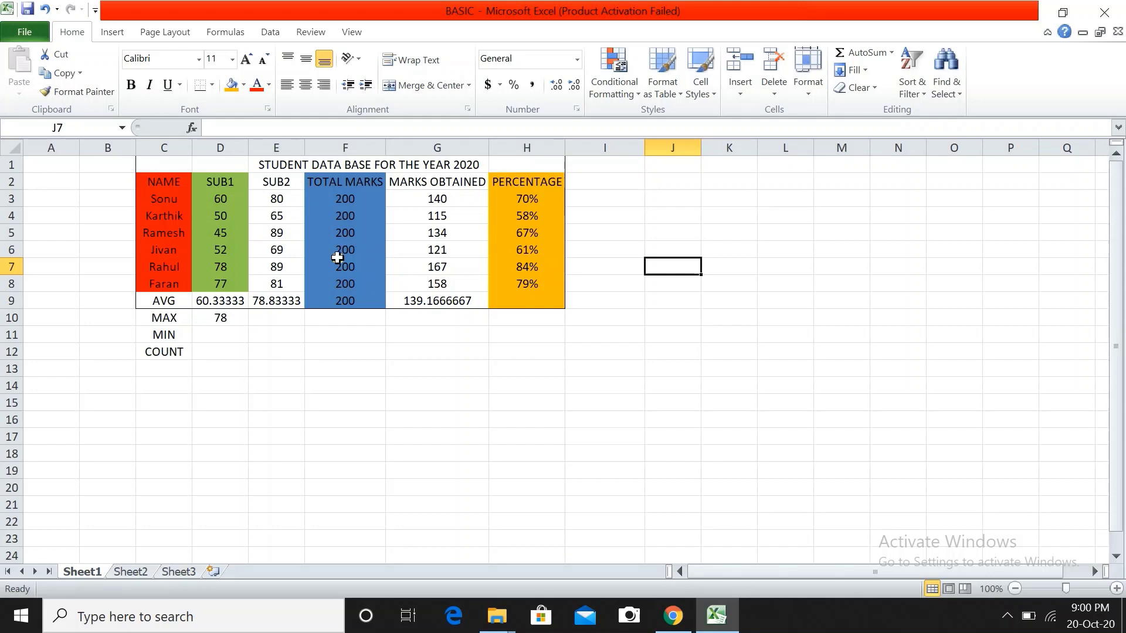
Give the header row C2:H2 (NAME to PERCENTAGE) an Outline border via Format Cells.
left_click(154, 184)
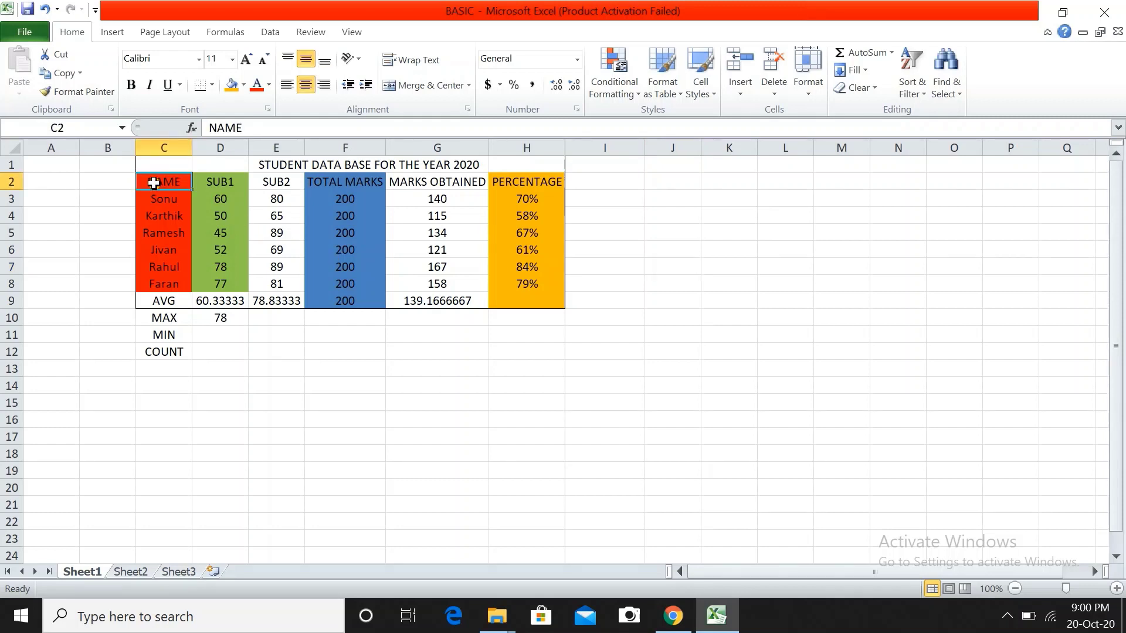
left_click_drag(178, 180, 505, 182)
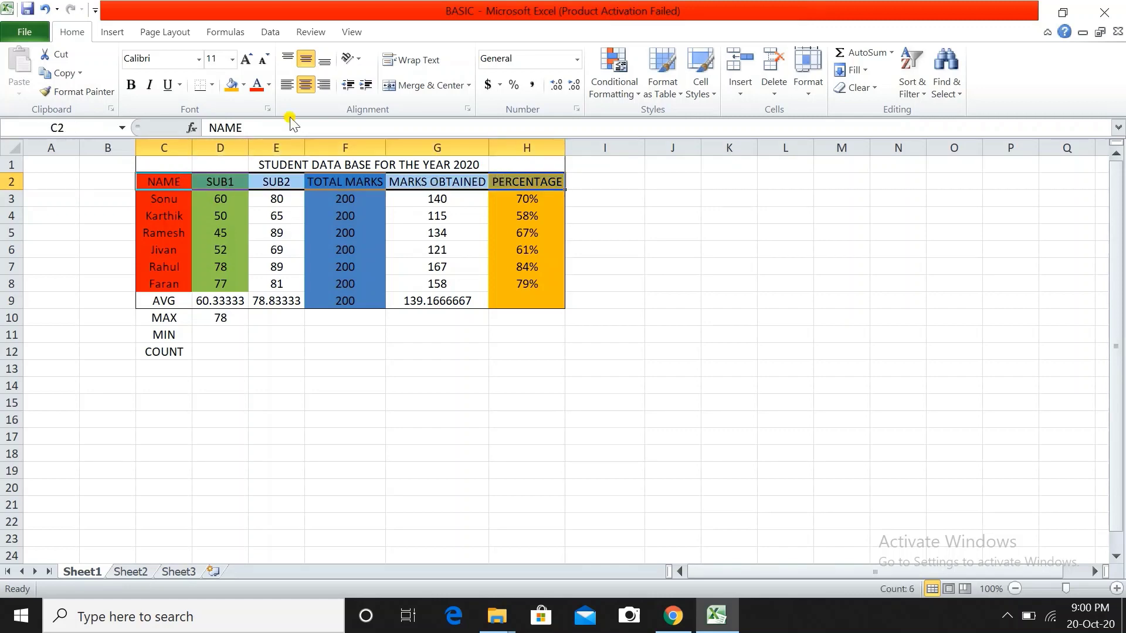
left_click(168, 37)
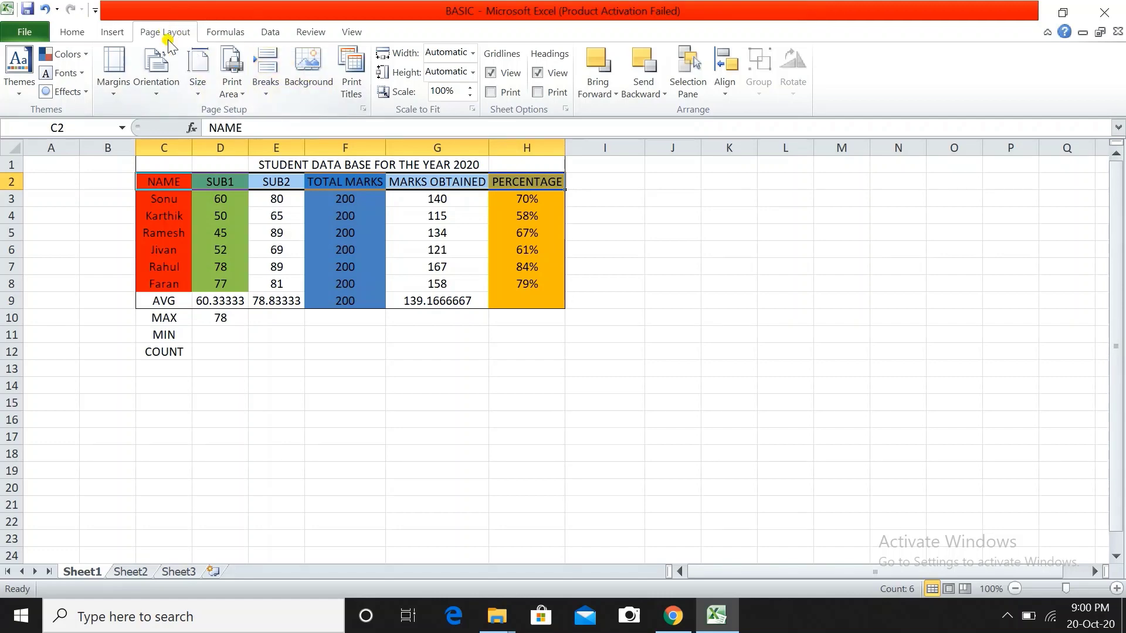
left_click(118, 30)
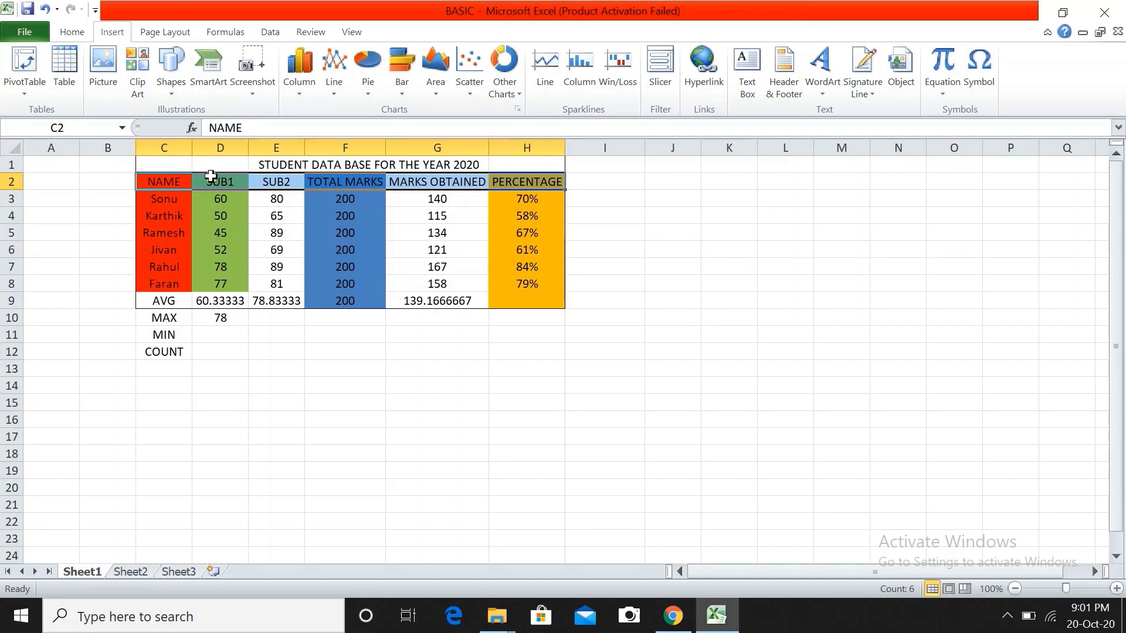
right_click(185, 182)
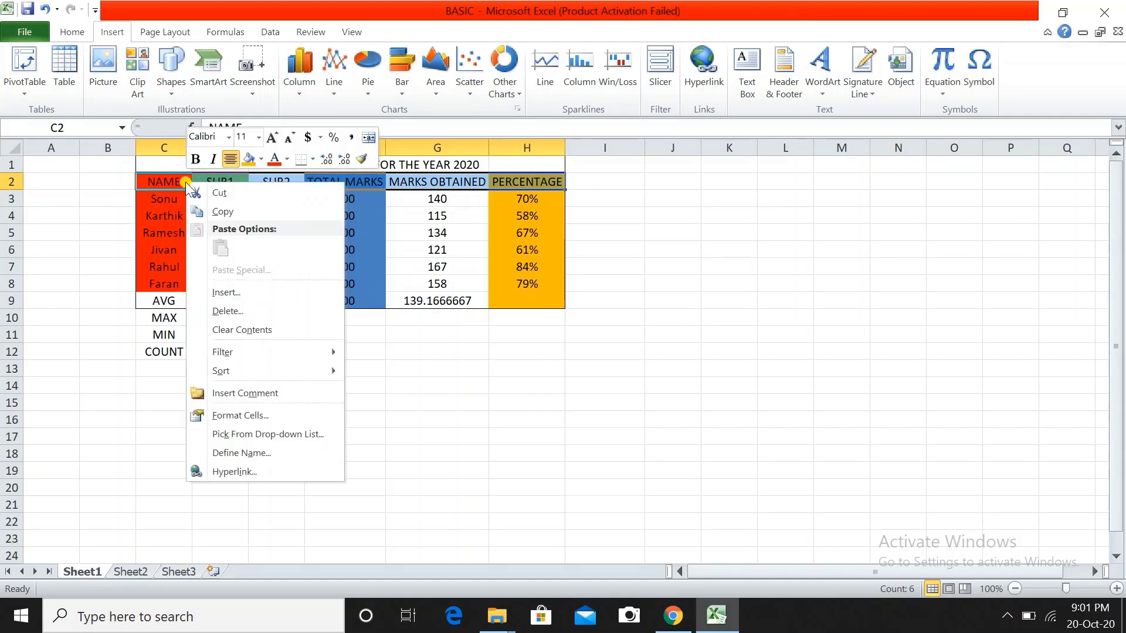
left_click(250, 419)
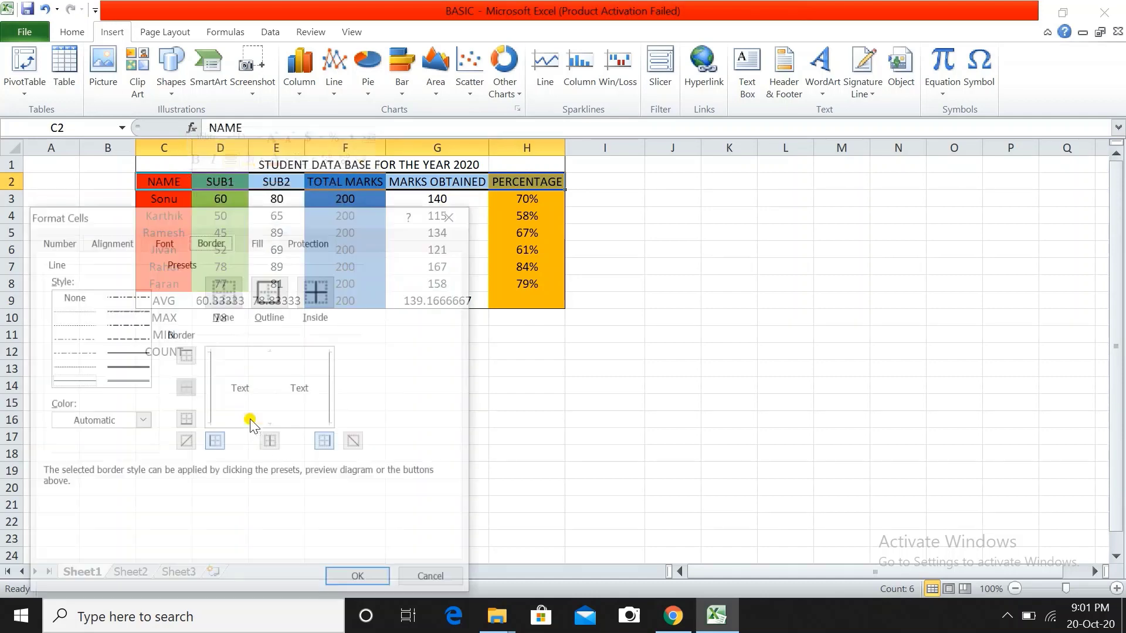
left_click(276, 296)
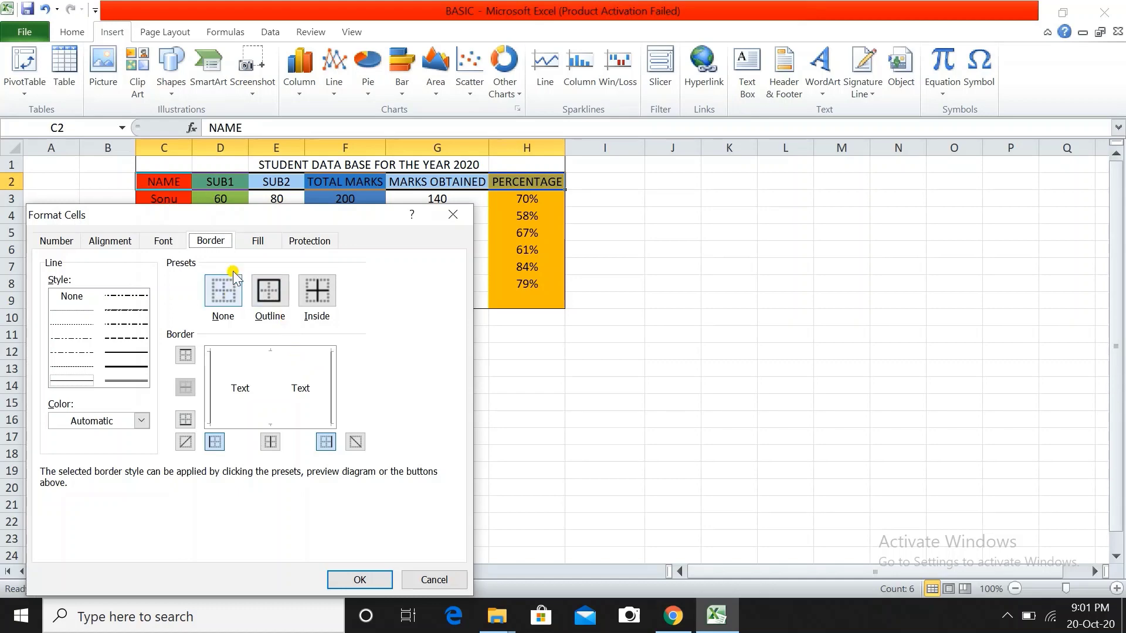
left_click(280, 305)
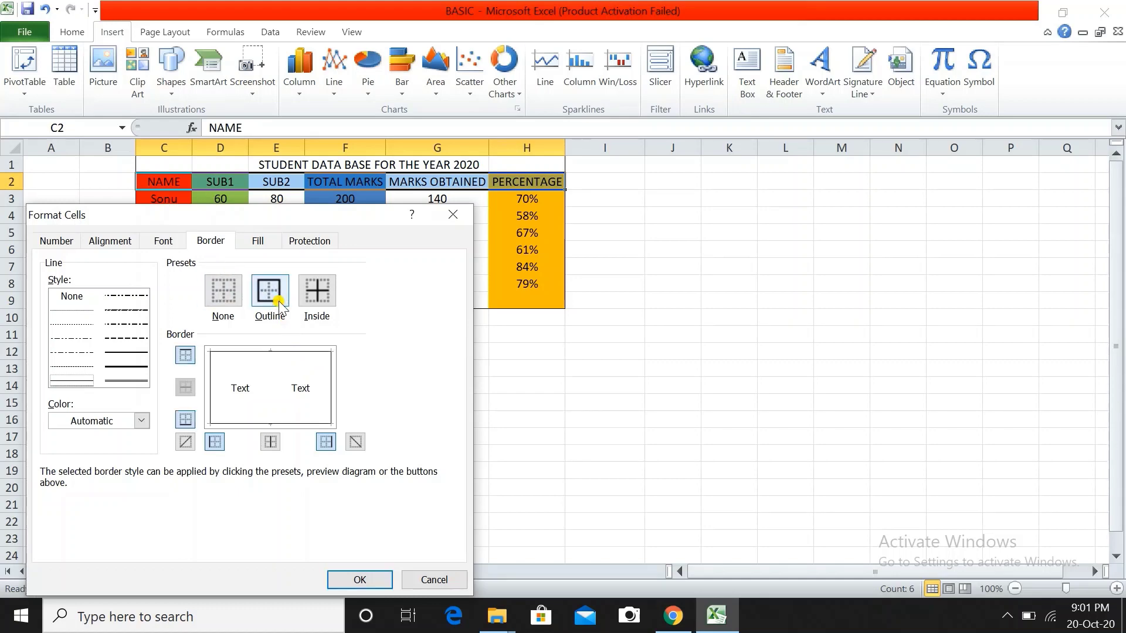
left_click(359, 578)
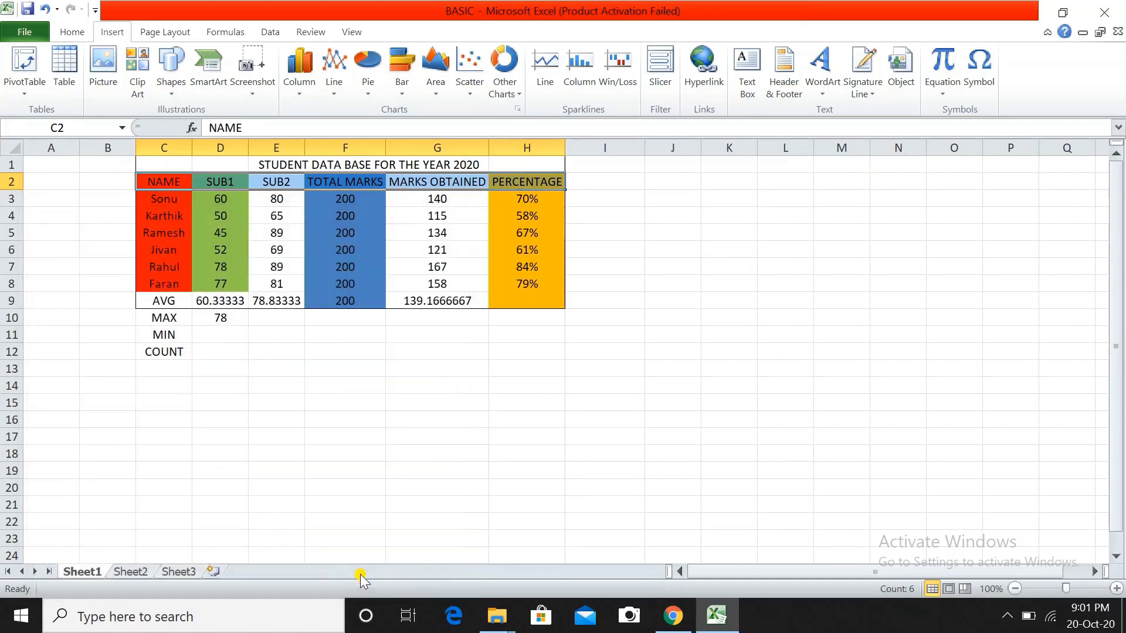
left_click(557, 458)
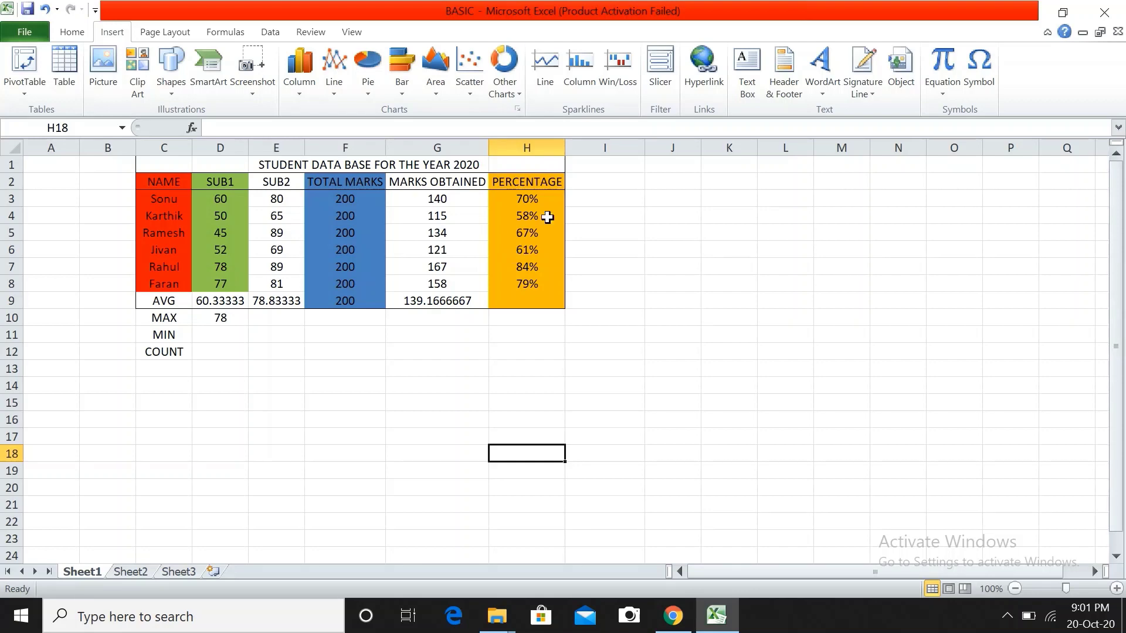
left_click(698, 233)
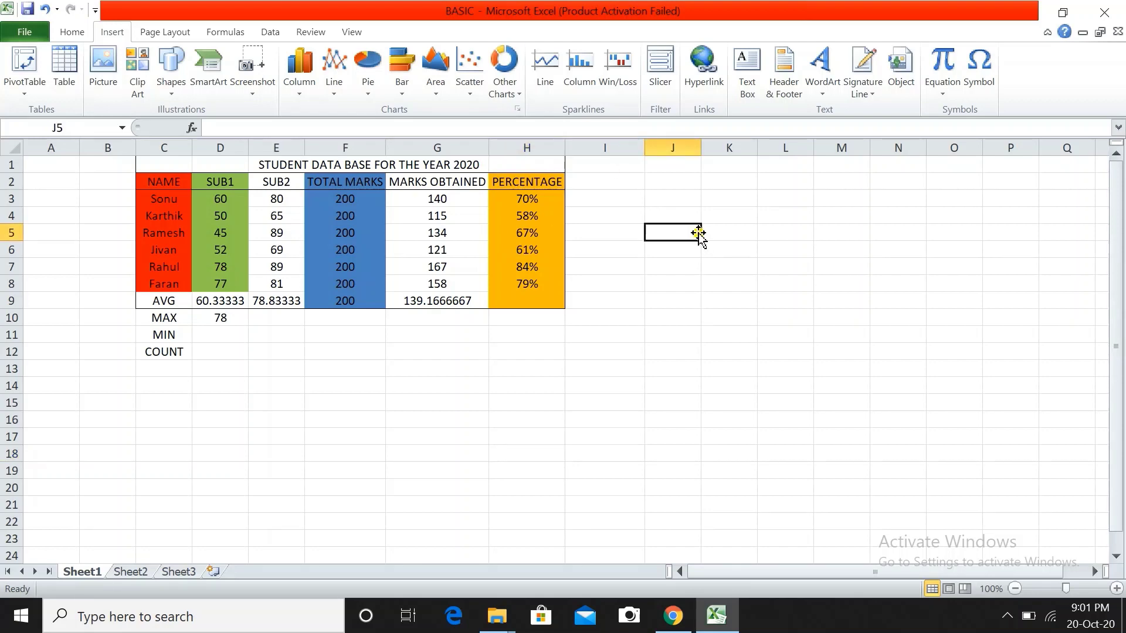